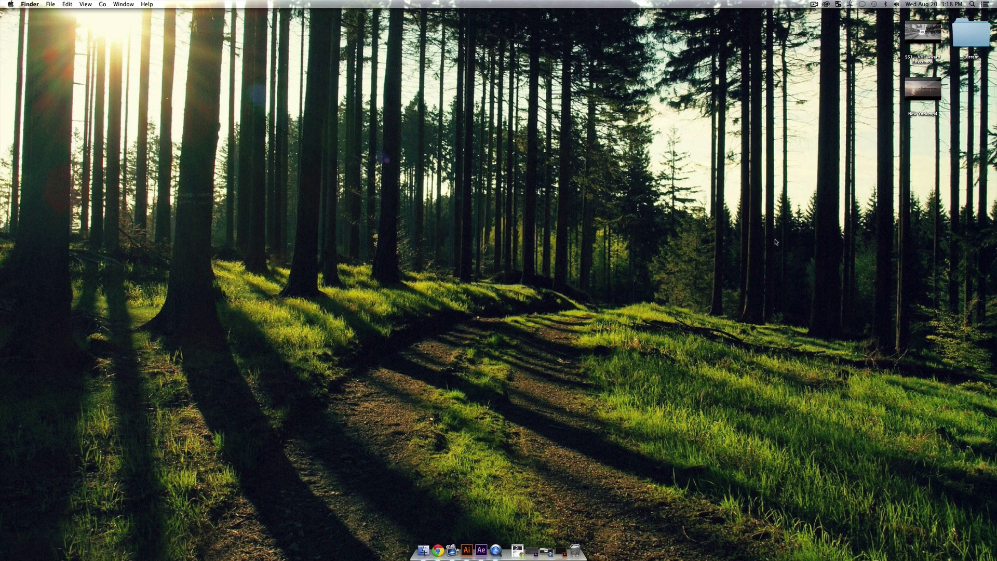
Open the VH1 Award Effect movie from the desktop and play it
{"action": "left_click", "coordinate": [917, 61]}
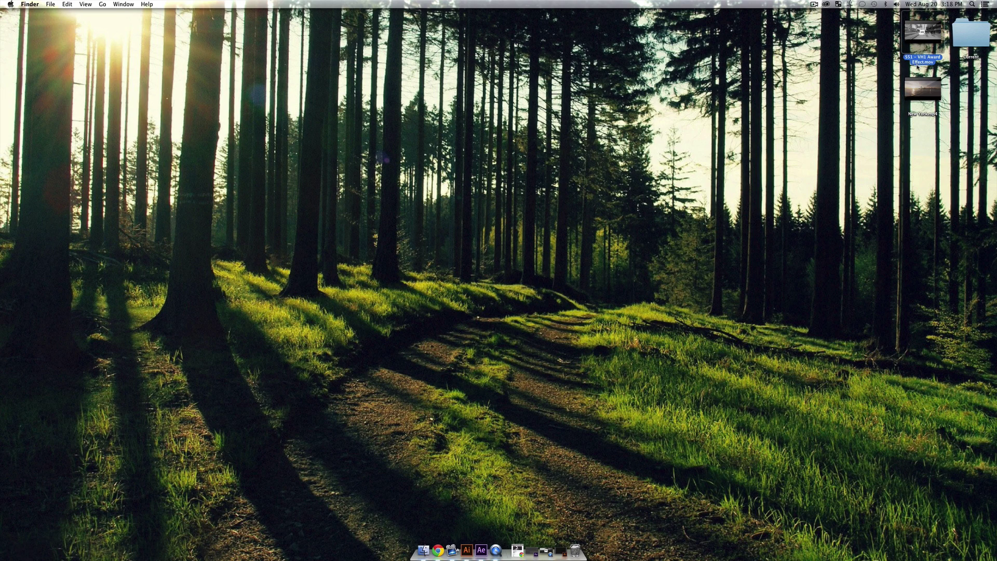
{"action": "double_click", "coordinate": [917, 62]}
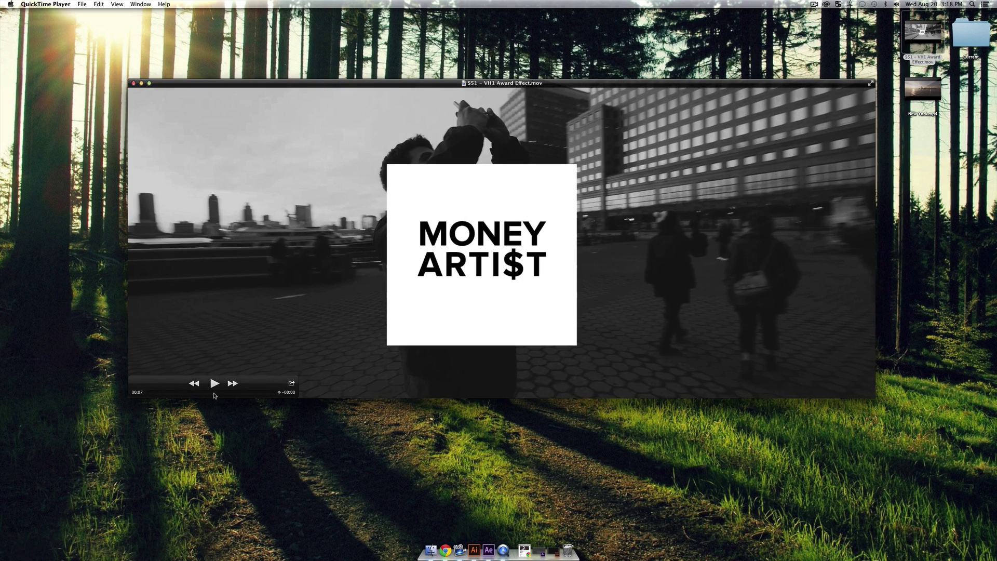
{"action": "left_click", "coordinate": [214, 387]}
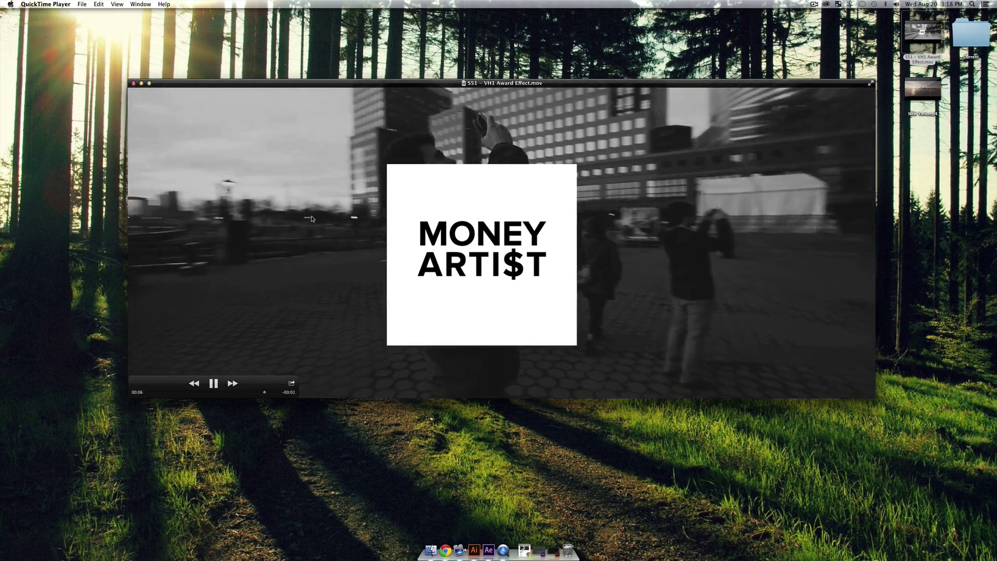
Replay the movie from the beginning twice to study the title effect, and minimize its window
{"action": "left_click_drag", "start_coordinate": [161, 395], "coordinate": [127, 396]}
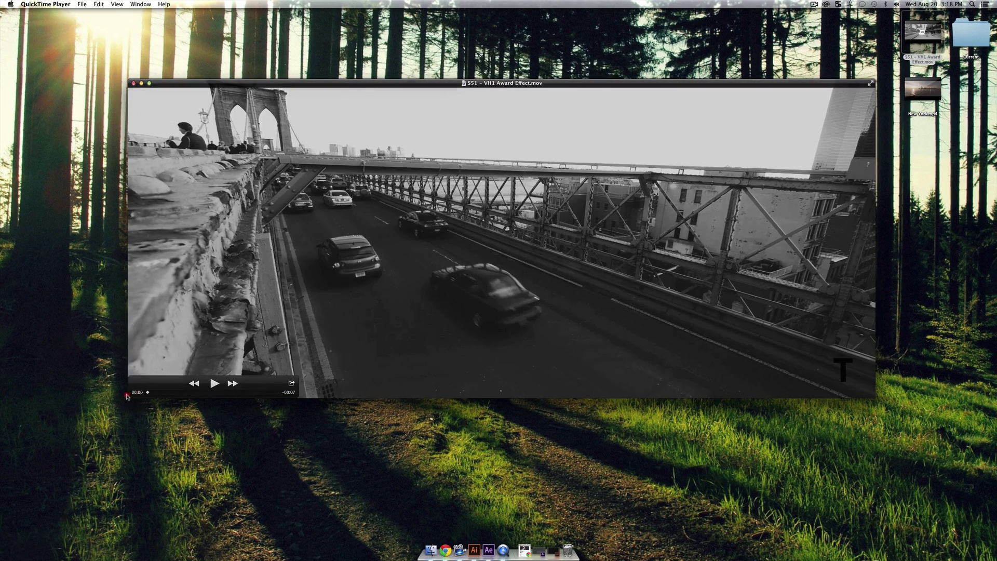
{"action": "left_click", "coordinate": [211, 384]}
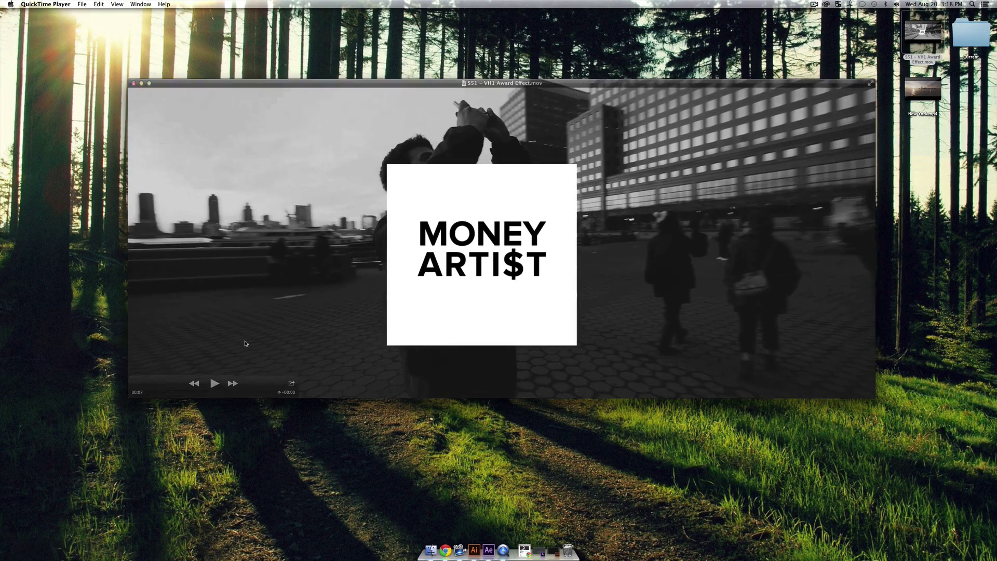
{"action": "left_click", "coordinate": [194, 383]}
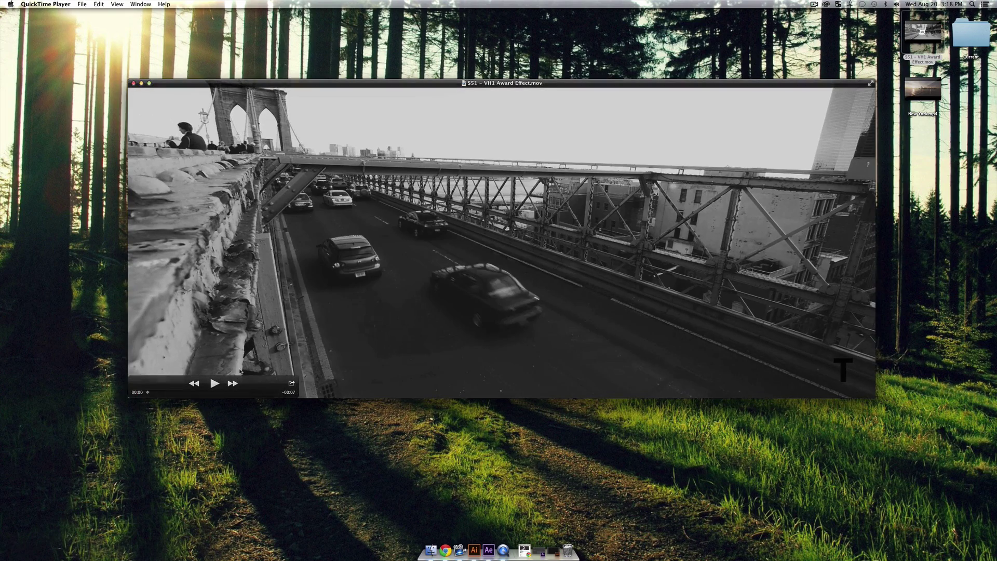
{"action": "left_click", "coordinate": [214, 383]}
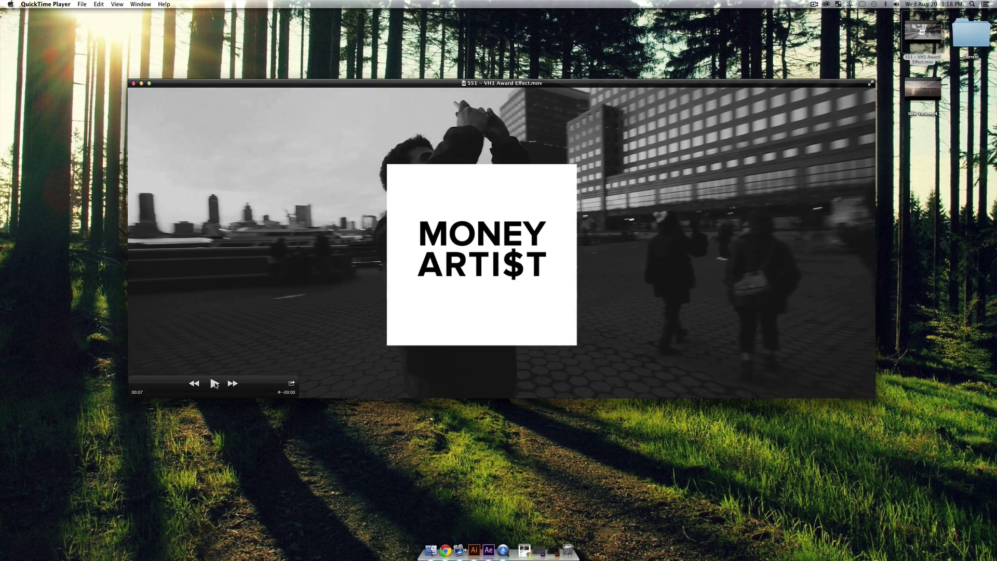
{"action": "double_click", "coordinate": [563, 84]}
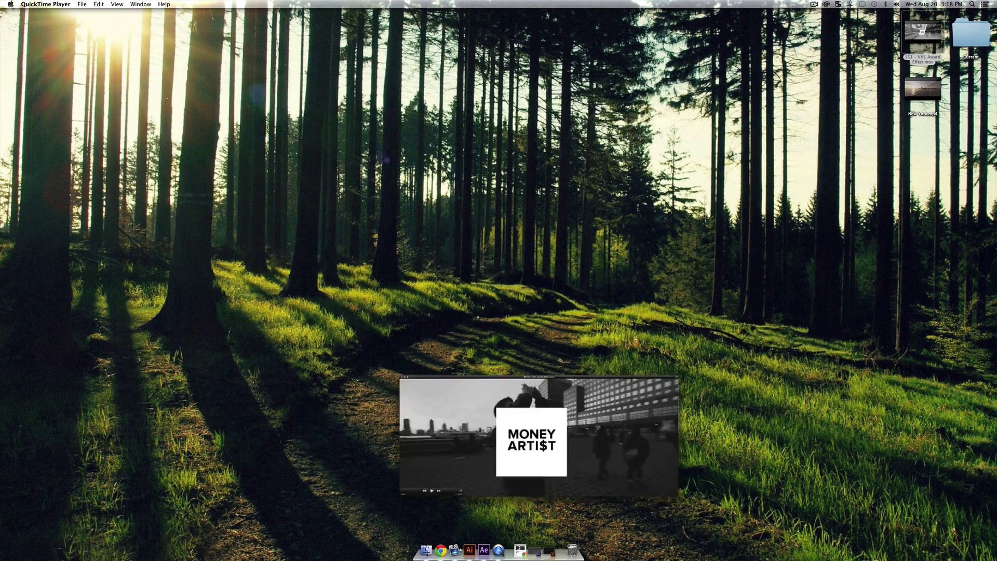
Switch to Illustrator and create a new document with the preset settings
{"action": "left_click", "coordinate": [471, 550]}
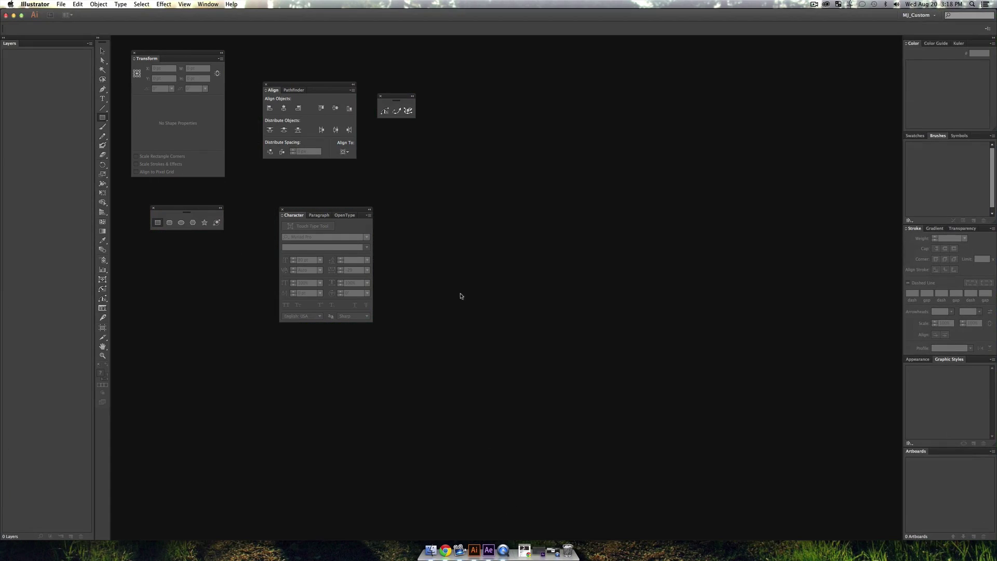
{"action": "key", "text": "super+n"}
{"action": "key", "text": "super+Return"}
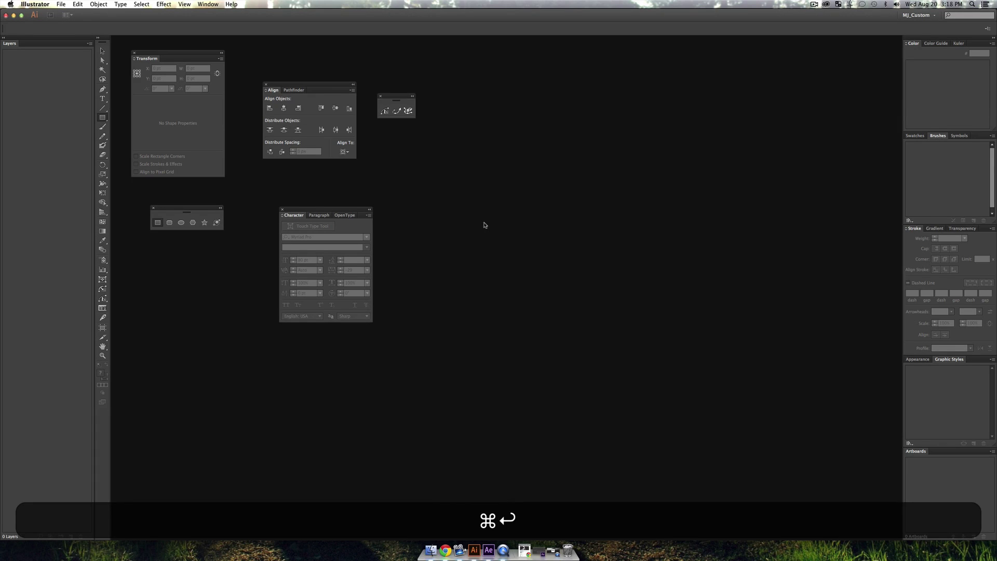
Draw a square about 428 px wide, fill it black, and centre it horizontally and vertically on the artboard
{"action": "left_click_drag", "start_coordinate": [454, 205], "coordinate": [619, 370]}
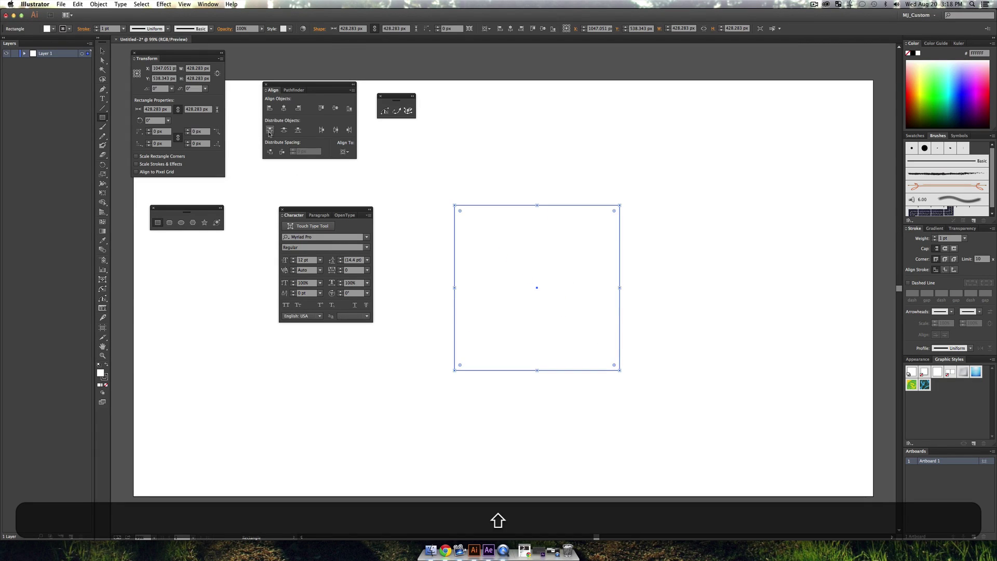
{"action": "left_click", "coordinate": [914, 53]}
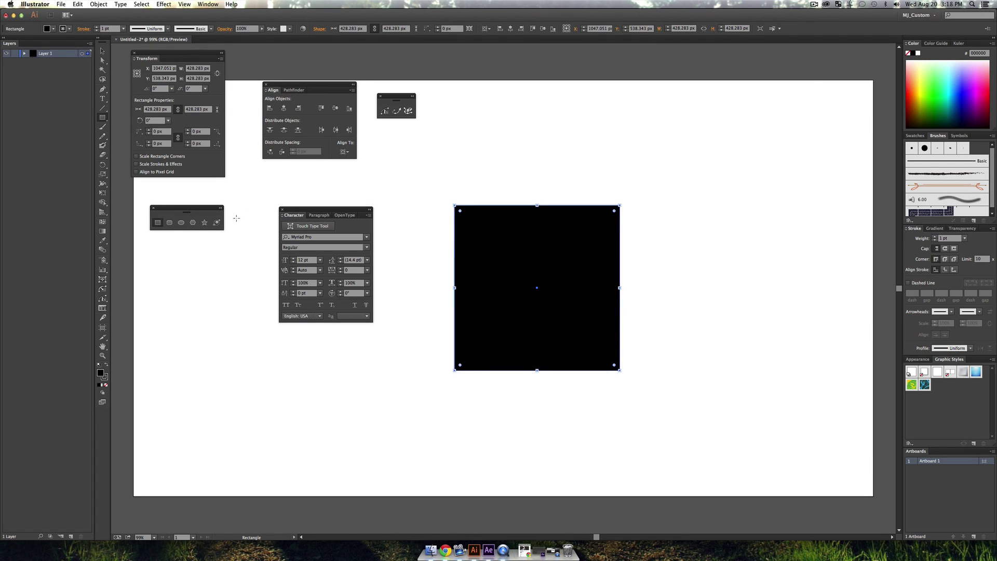
{"action": "left_click", "coordinate": [283, 109]}
{"action": "left_click", "coordinate": [336, 108]}
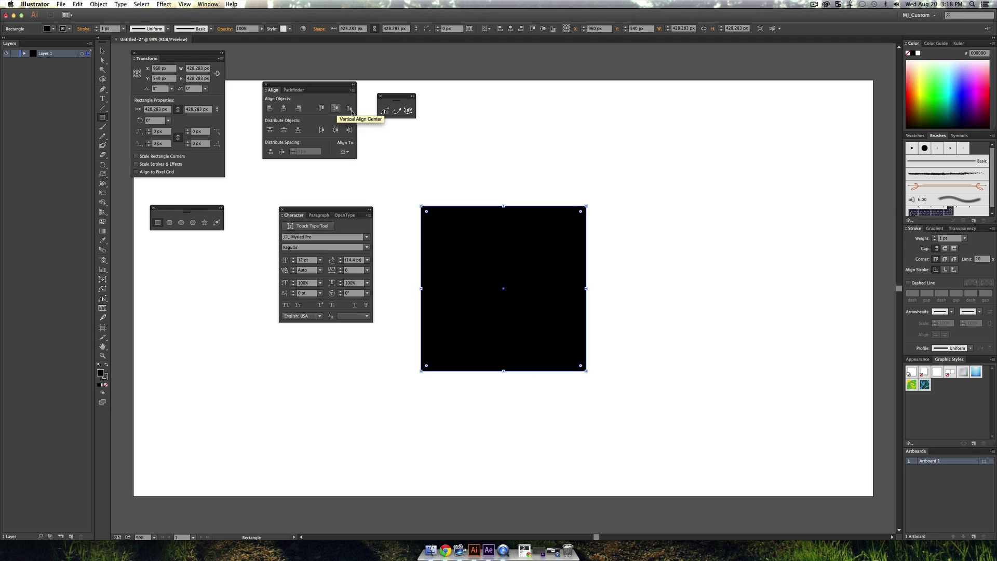
{"action": "key", "text": "v"}
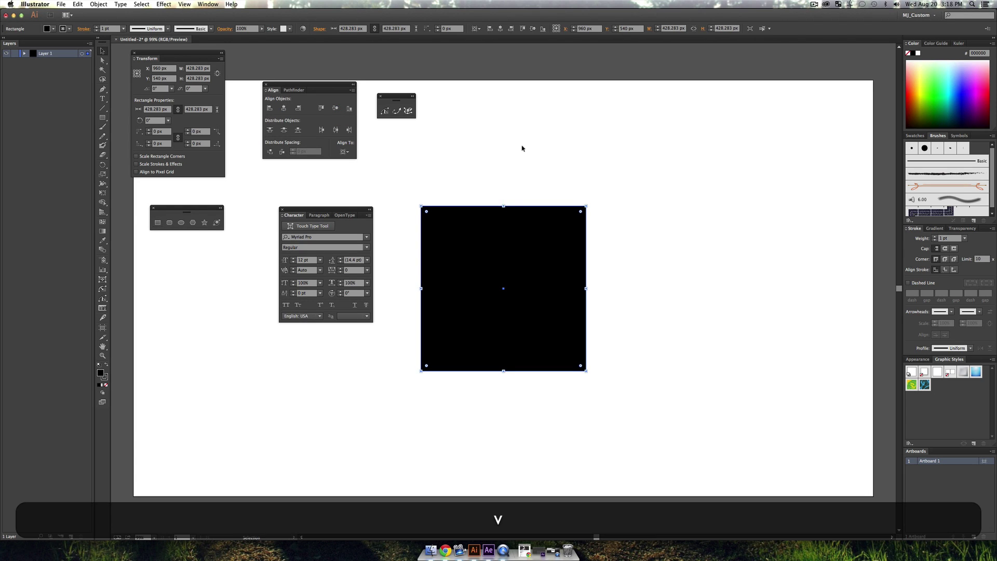
{"action": "left_click", "coordinate": [519, 151]}
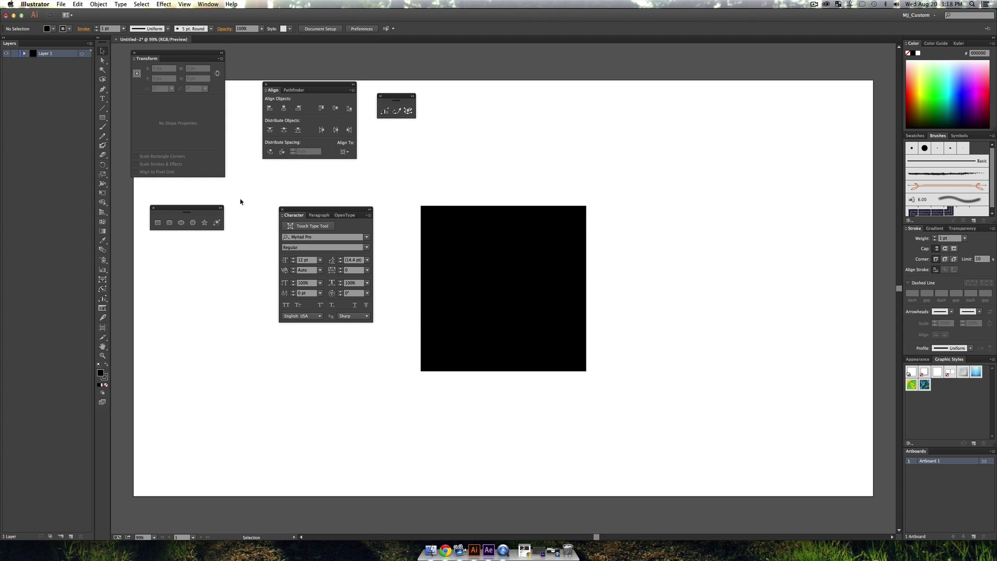
Create an area text frame above the black square reading VHI on one line and MUSIC on the next
{"action": "left_click", "coordinate": [103, 99]}
{"action": "left_click_drag", "start_coordinate": [493, 125], "coordinate": [738, 213]}
{"action": "type", "text": "VI"}
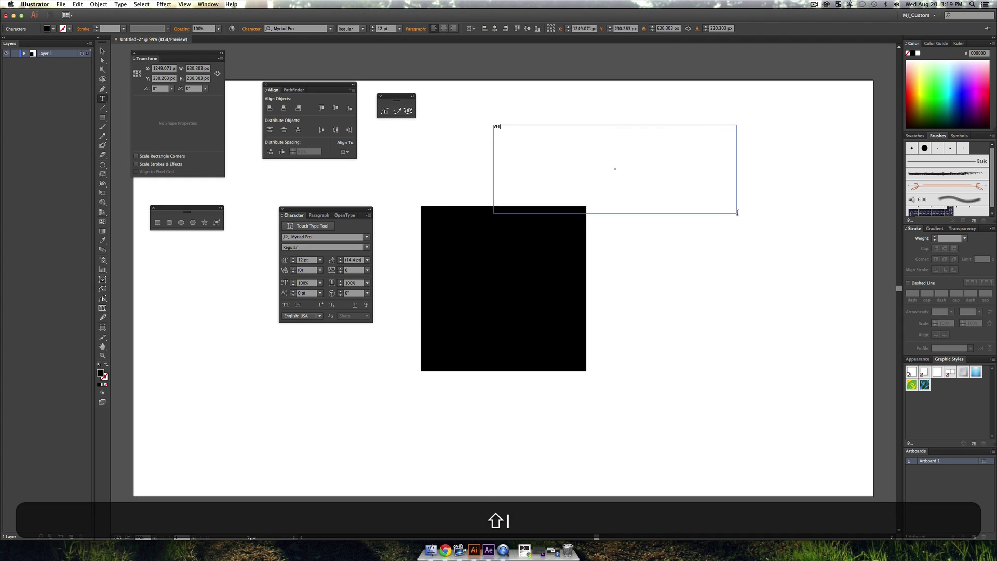
{"action": "key", "text": "shift+Return"}
{"action": "type", "text": "MUSIC"}
Set the font size of both text lines to 50 pt
{"action": "key", "text": "shift+super+a"}
{"action": "key", "text": "super+a"}
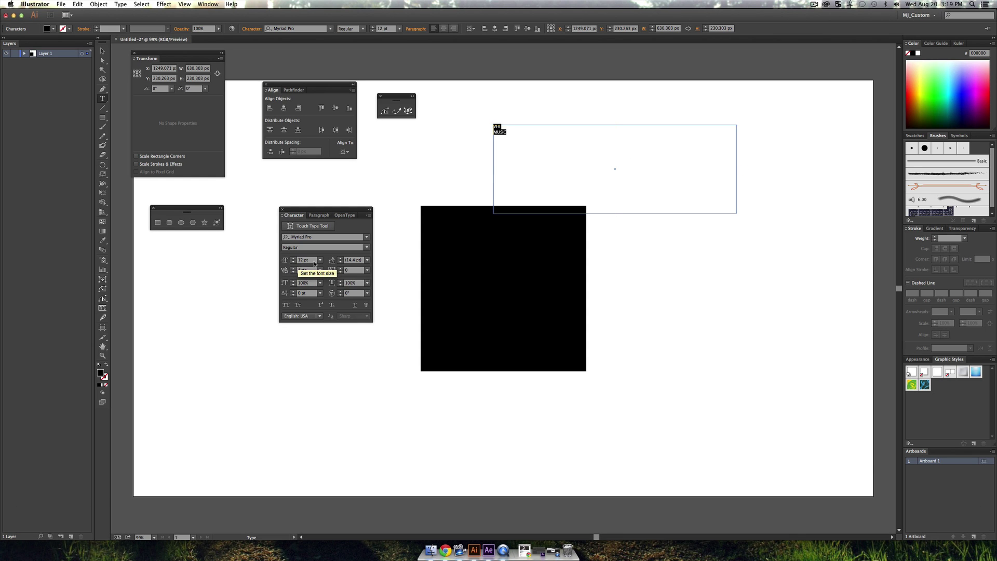
{"action": "key", "text": "shift+Up"}
{"action": "key", "text": "shift+Up"}
{"action": "key", "text": "shift+Up"}
{"action": "key", "text": "shift+Up"}
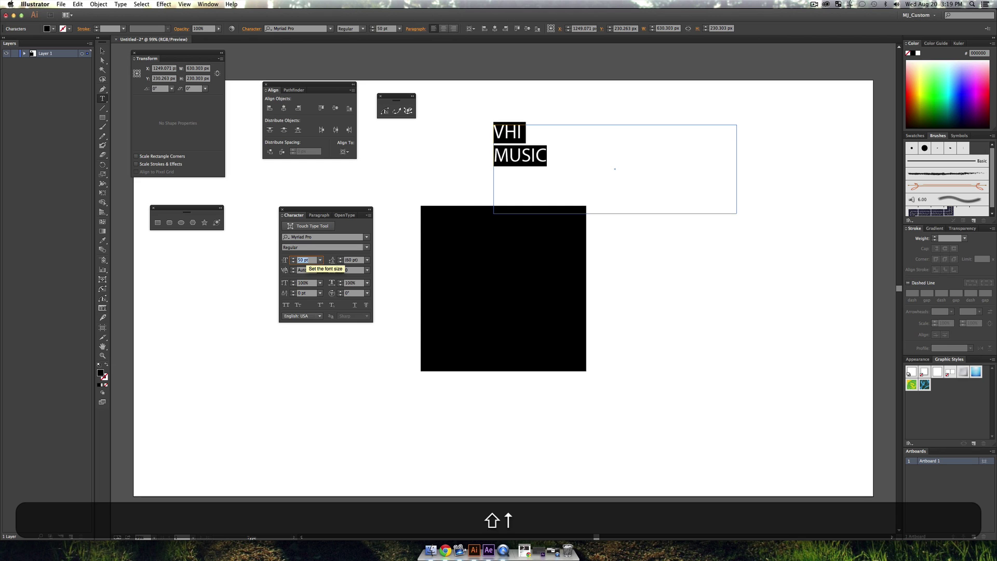
Change the font of both text lines to Proxima Nova Bold
{"action": "left_click", "coordinate": [366, 237]}
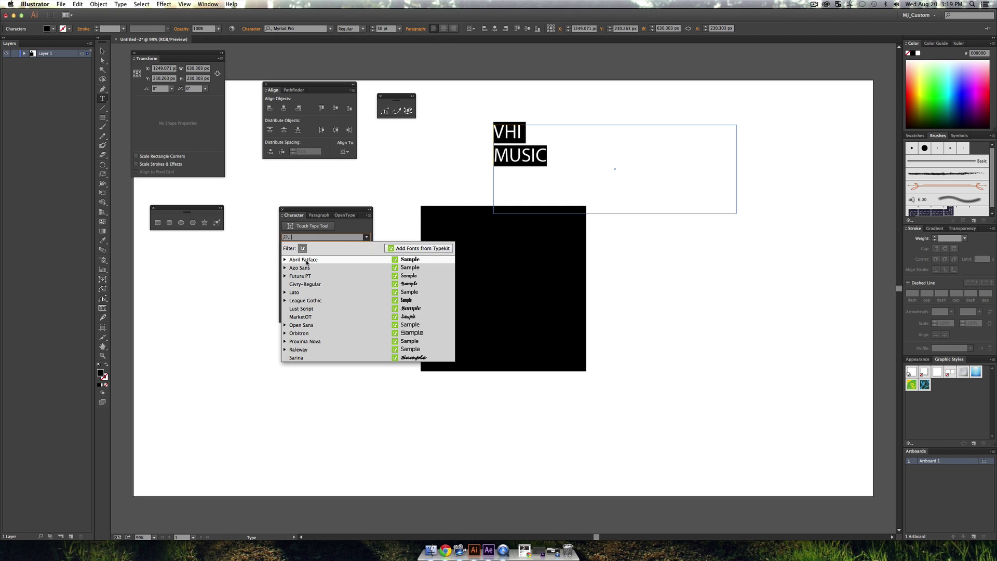
{"action": "left_click", "coordinate": [302, 248]}
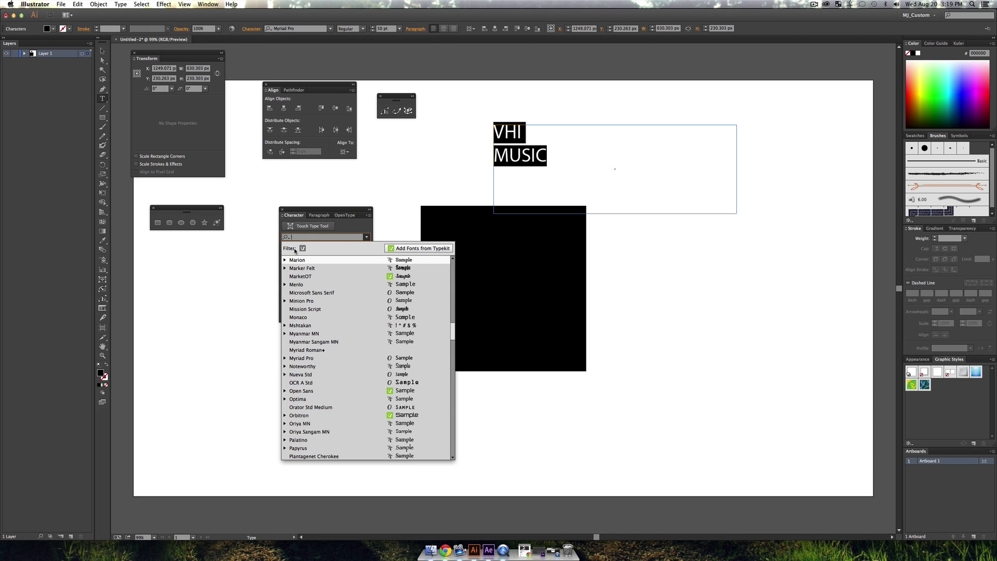
{"action": "left_click", "coordinate": [303, 248]}
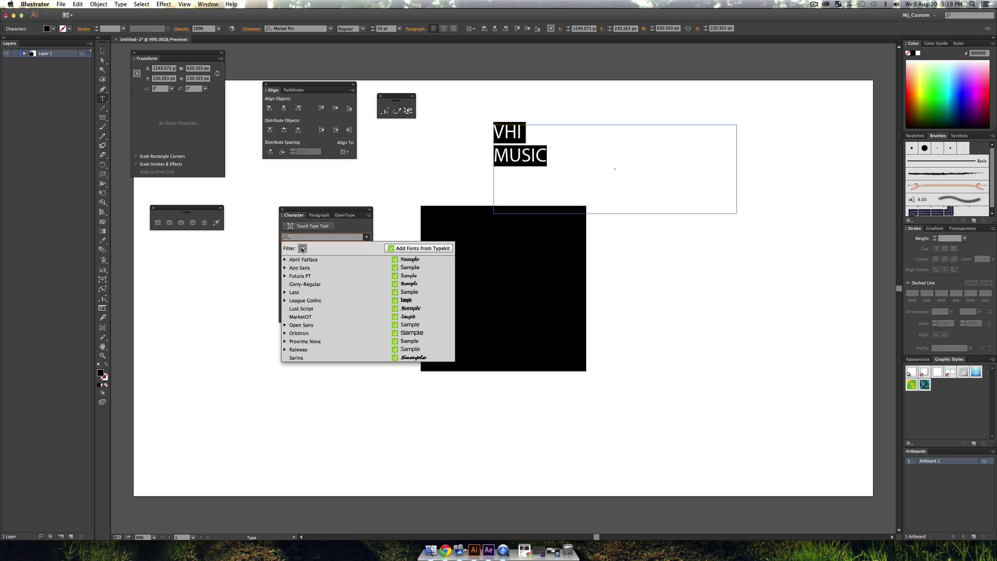
{"action": "left_click", "coordinate": [311, 341]}
{"action": "left_click", "coordinate": [367, 247]}
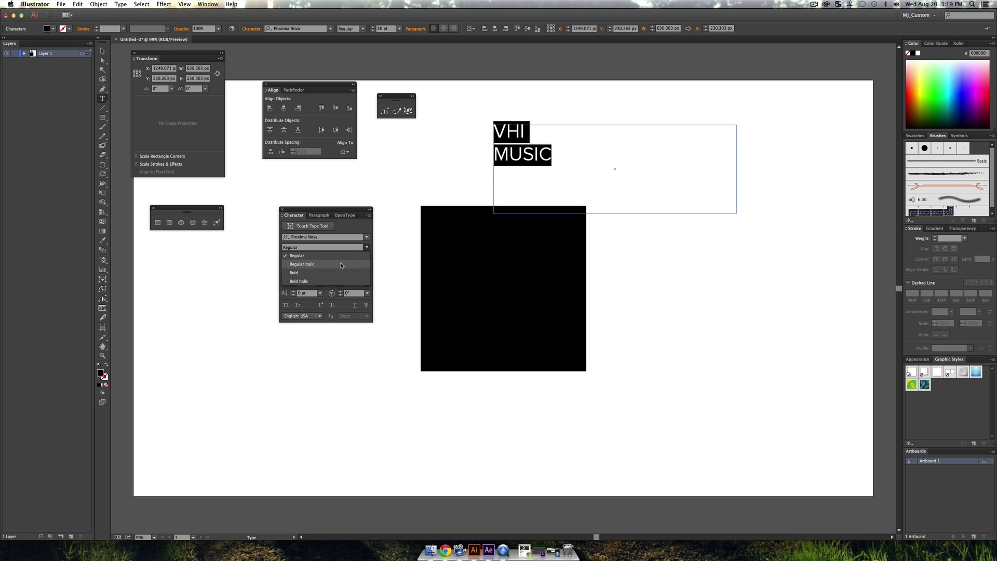
{"action": "left_click", "coordinate": [325, 270]}
{"action": "left_click", "coordinate": [538, 159], "text": "super"}
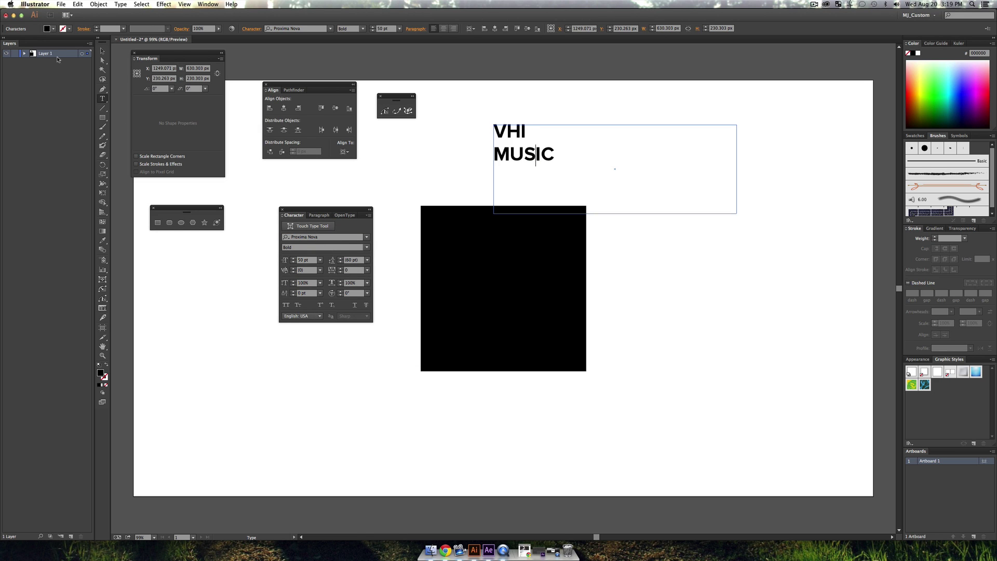
Show the rulers and place a vertical guide at the outer edge of the C in MUSIC
{"action": "key", "text": "z"}
{"action": "left_click_drag", "start_coordinate": [479, 117], "coordinate": [565, 175]}
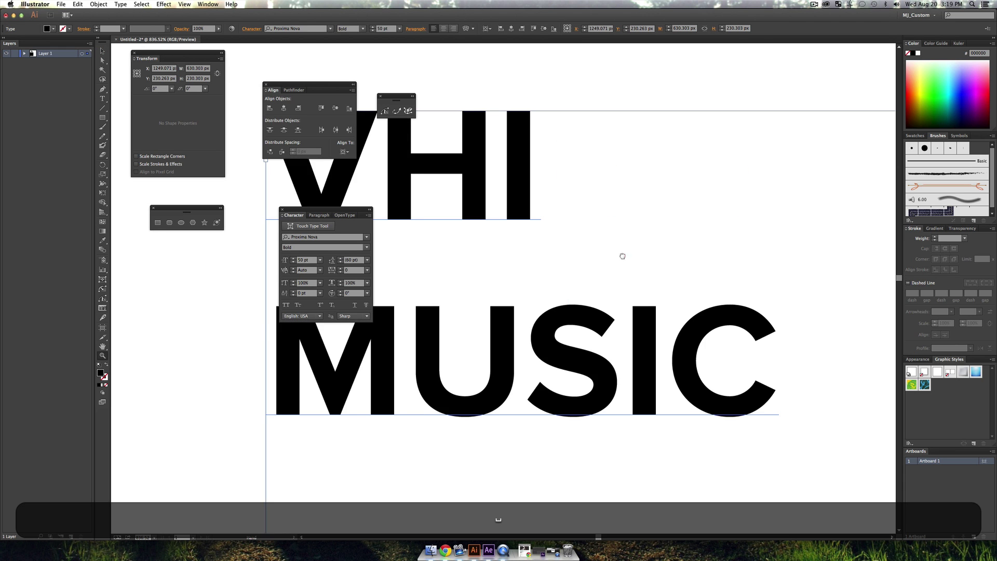
{"action": "left_click", "coordinate": [655, 242], "text": "alt"}
{"action": "left_click_drag", "start_coordinate": [656, 241], "coordinate": [838, 211]}
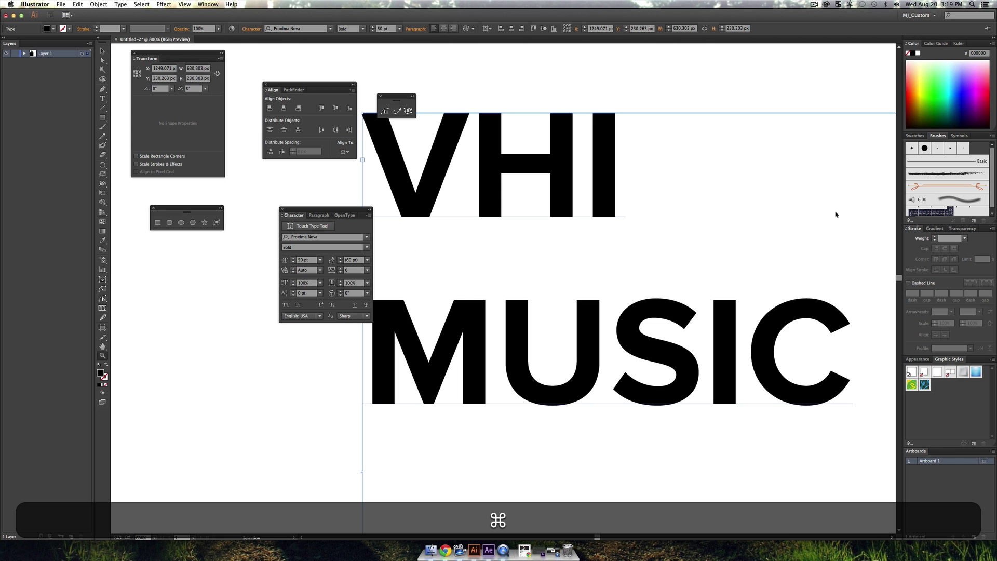
{"action": "key", "text": "super+r"}
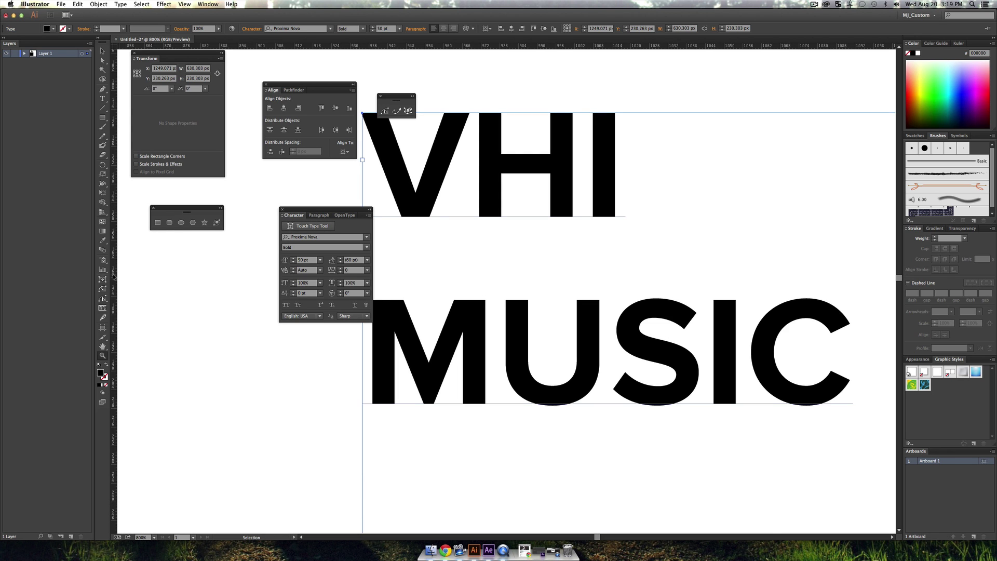
{"action": "left_click_drag", "start_coordinate": [114, 278], "coordinate": [657, 338]}
{"action": "scroll", "coordinate": [658, 338], "scroll_direction": "left", "scroll_amount": 10}
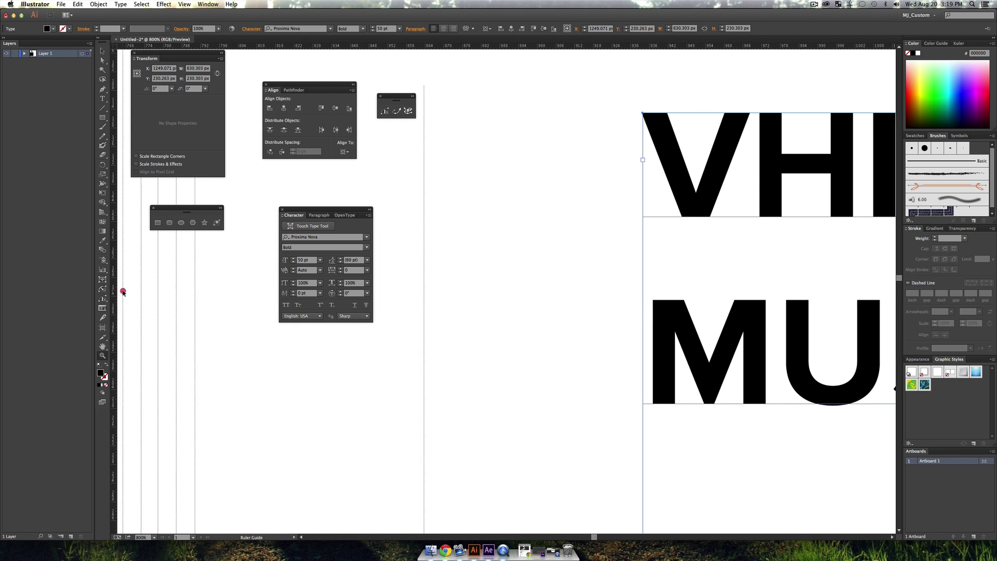
{"action": "scroll", "coordinate": [930, 290], "scroll_direction": "right", "scroll_amount": 10}
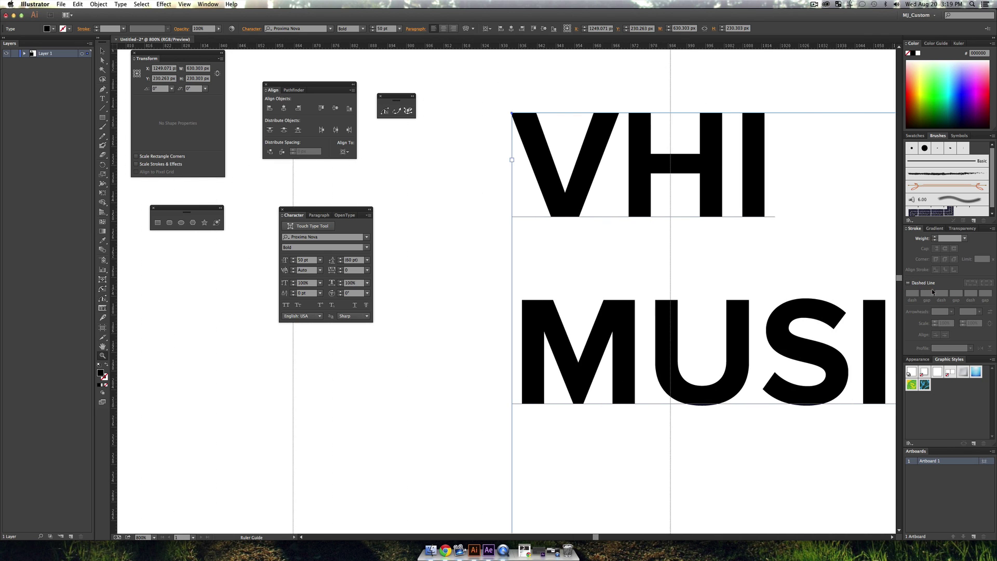
{"action": "scroll", "coordinate": [933, 289], "scroll_direction": "right", "scroll_amount": 3}
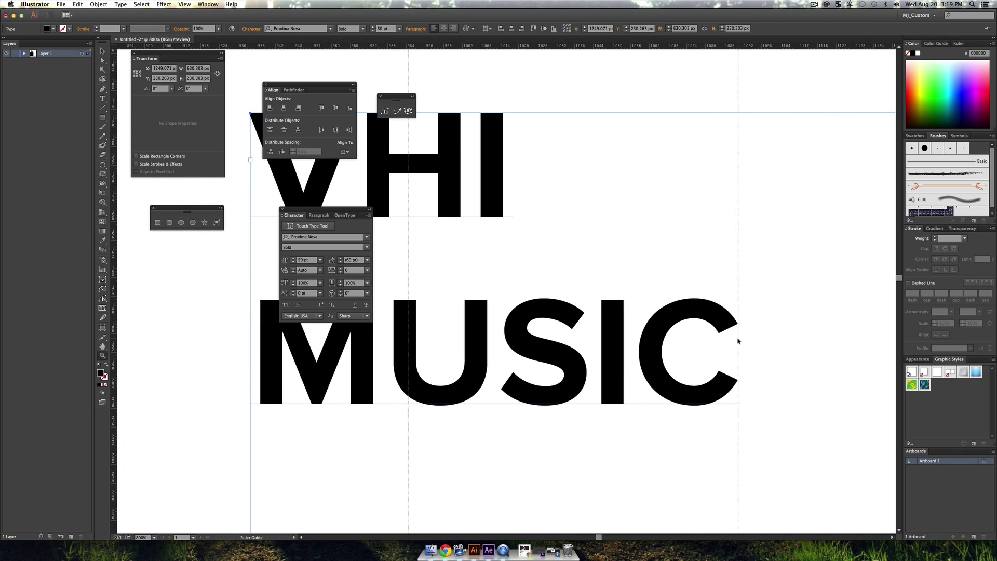
{"action": "left_click", "coordinate": [738, 341]}
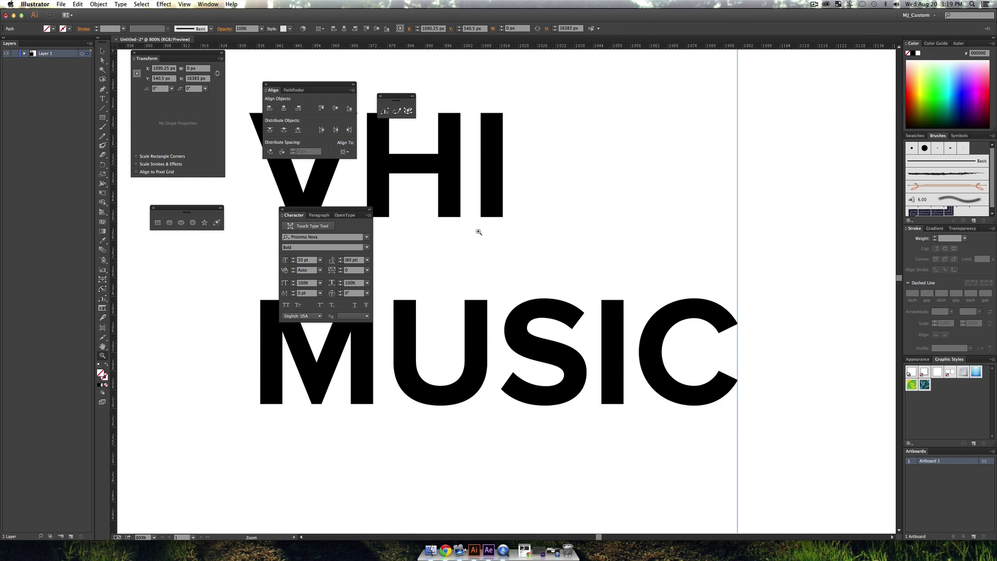
Enlarge the VHI line to 96 pt so its last letter meets the guide, and finish editing the text
{"action": "key", "text": "t"}
{"action": "left_click_drag", "start_coordinate": [512, 172], "coordinate": [245, 171]}
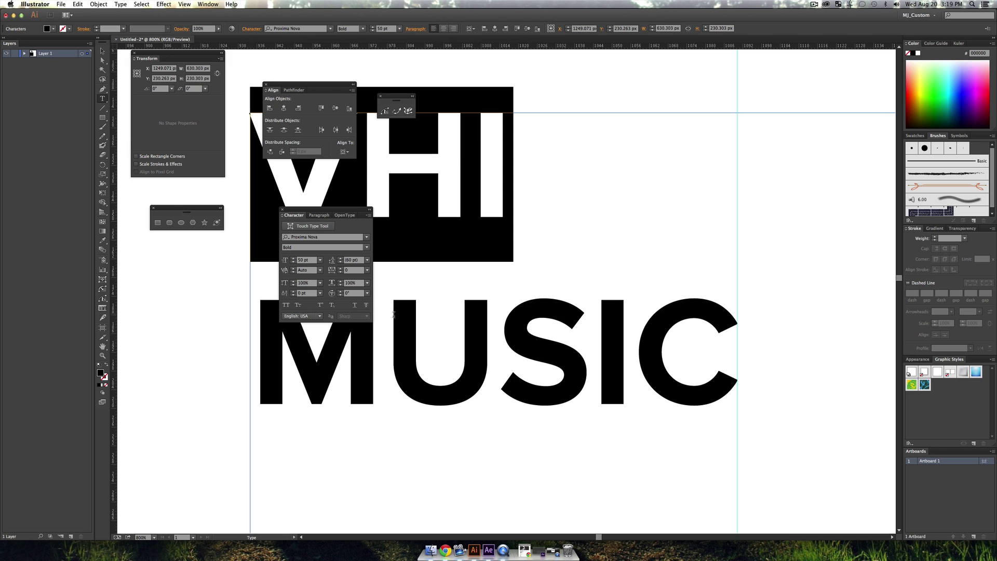
{"action": "left_click", "coordinate": [306, 259]}
{"action": "key", "text": "shift+Up"}
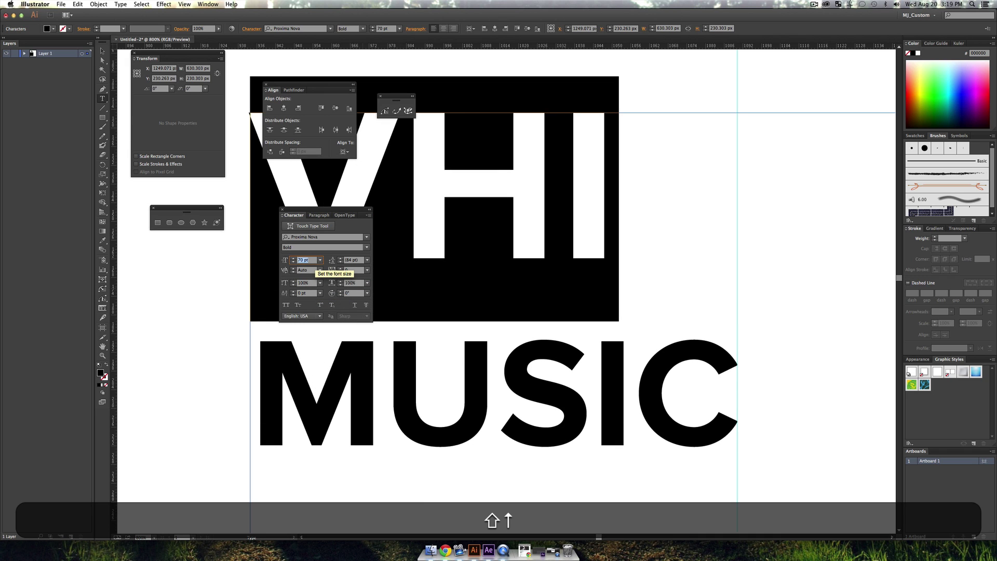
{"action": "key", "text": "shift+Up"}
{"action": "key", "text": "Up"}
{"action": "key", "text": "Up"}
{"action": "key", "text": "Up"}
{"action": "key", "text": "Up"}
{"action": "key", "text": "Up"}
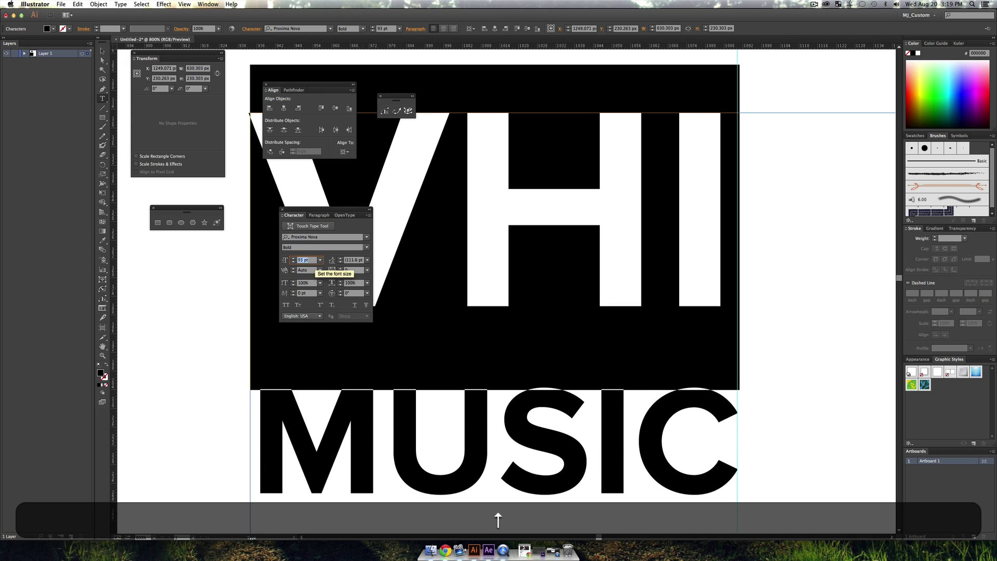
{"action": "key", "text": "Up"}
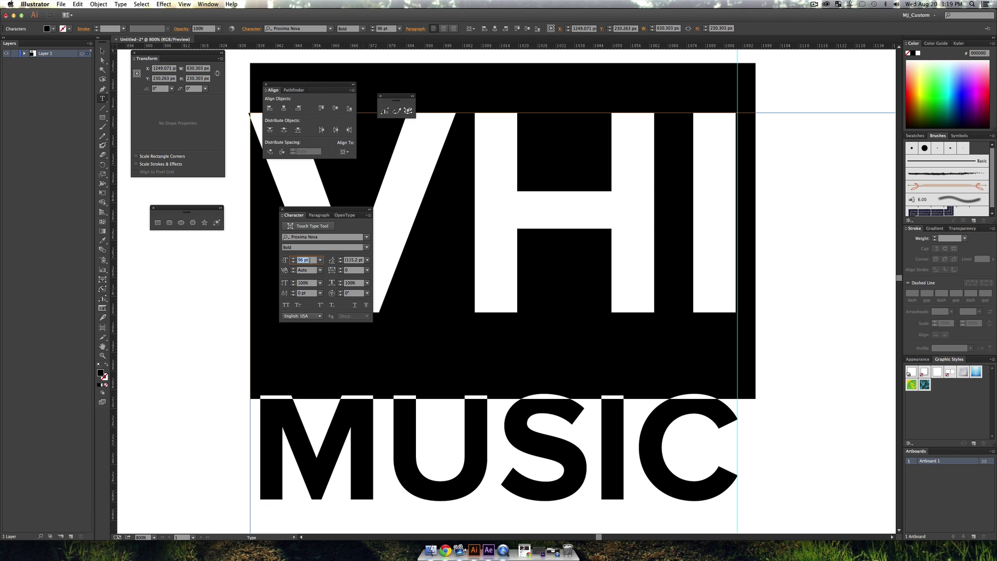
{"action": "left_click", "coordinate": [102, 49]}
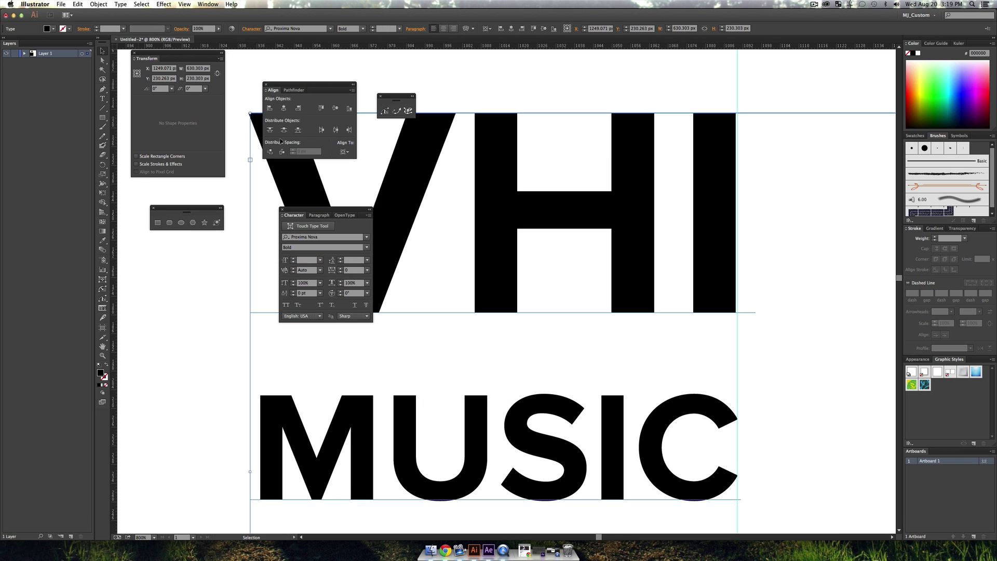
Convert the VHI MUSIC text to outlines
{"action": "scroll", "coordinate": [551, 280], "scroll_direction": "down", "scroll_amount": 3}
{"action": "left_click_drag", "start_coordinate": [551, 280], "coordinate": [538, 254]}
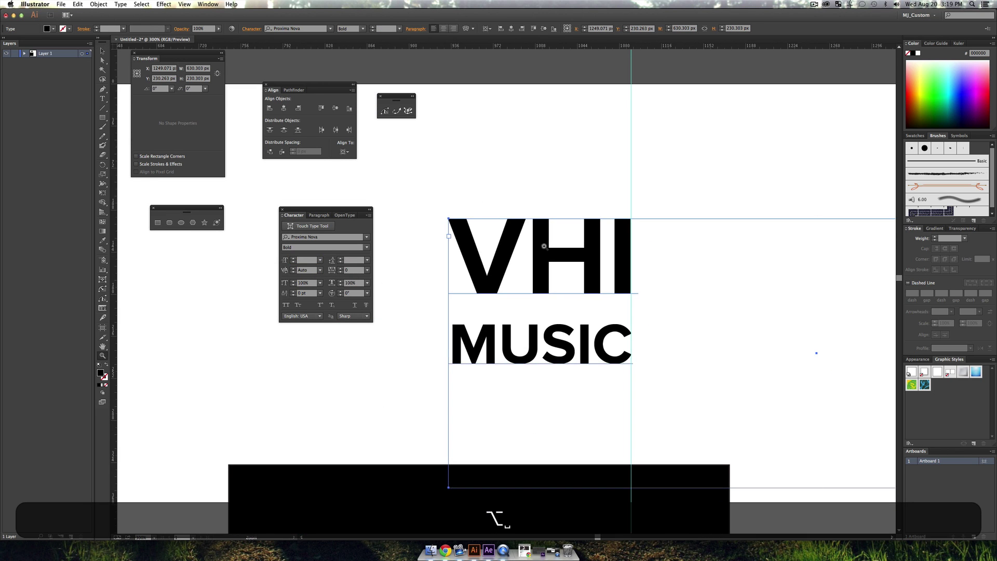
{"action": "key", "text": "v"}
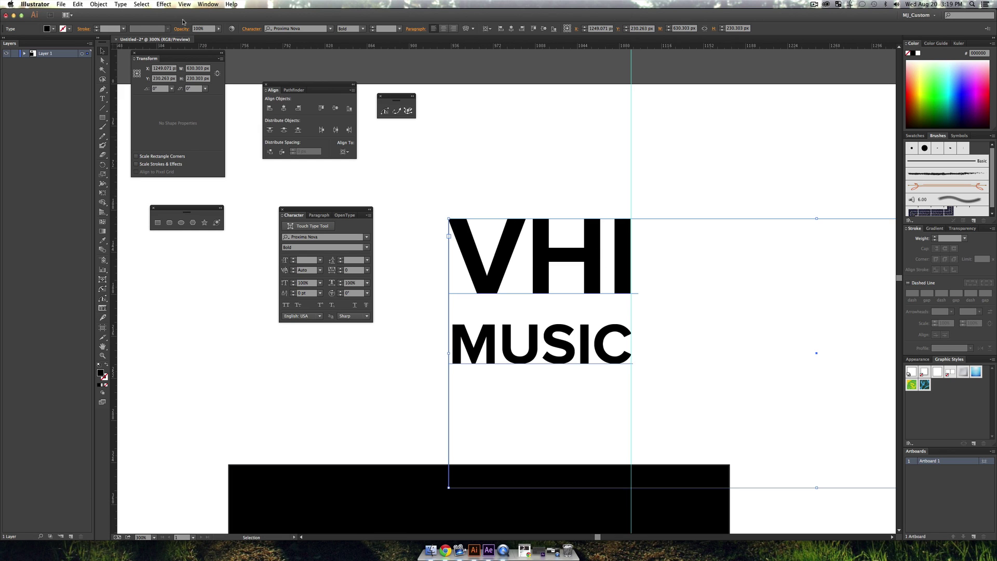
{"action": "left_click", "coordinate": [120, 4]}
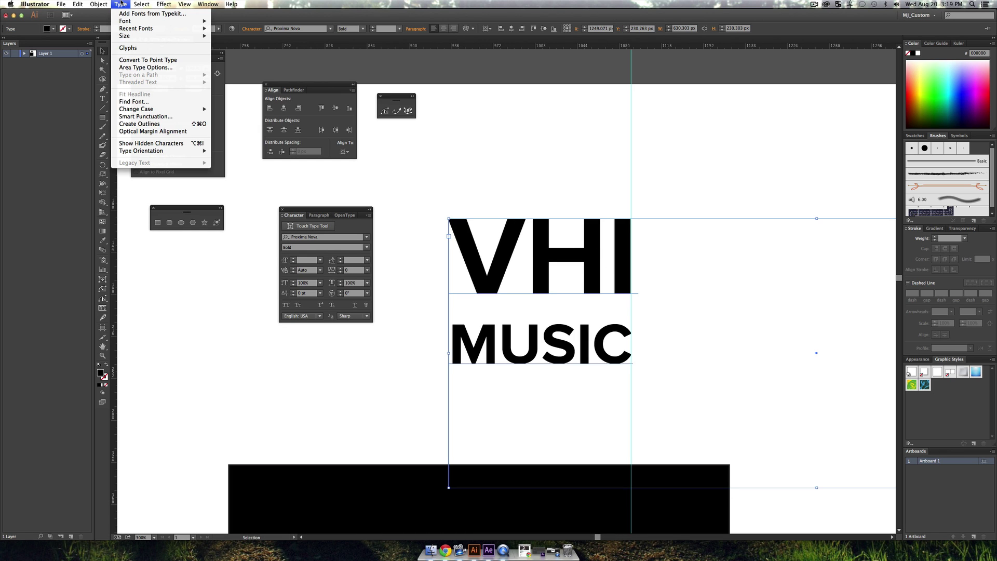
{"action": "left_click", "coordinate": [145, 124]}
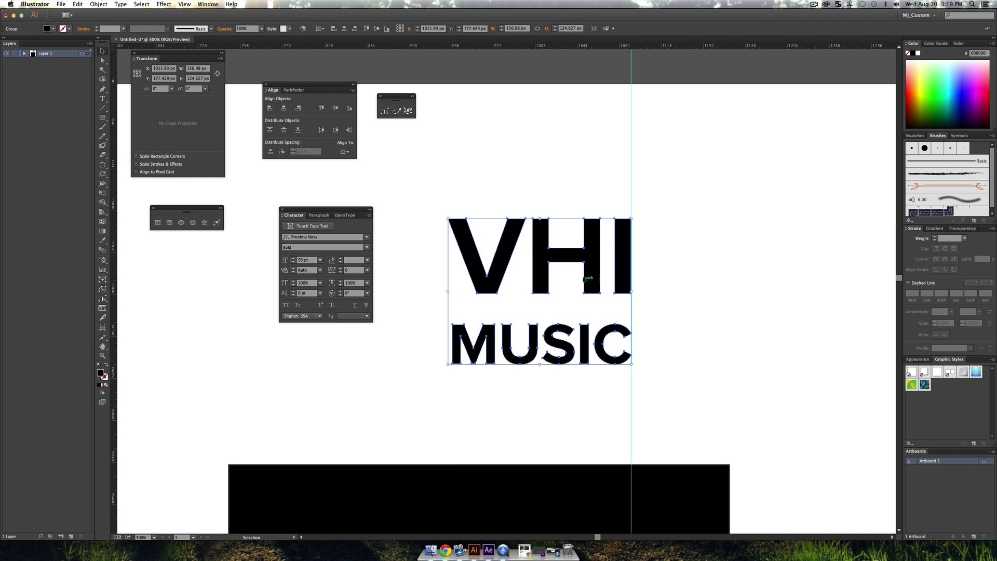
Move the outlined logo away from the guide, ungroup it and lower the VHI letters to sit just above MUSIC
{"action": "left_click_drag", "start_coordinate": [582, 270], "coordinate": [547, 272]}
{"action": "left_click", "coordinate": [509, 212]}
{"action": "left_click_drag", "start_coordinate": [410, 220], "coordinate": [614, 304]}
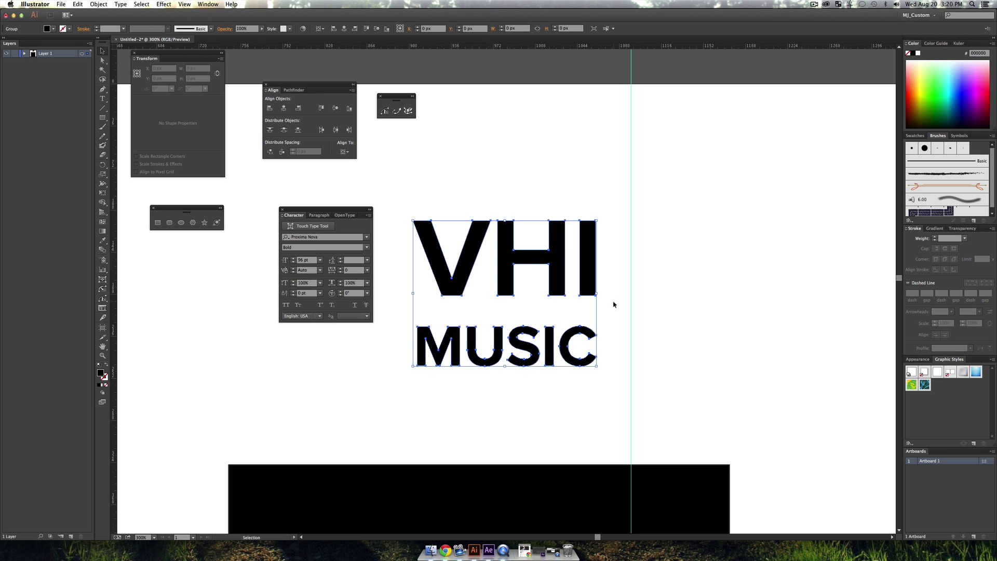
{"action": "key", "text": "shift+super+g"}
{"action": "left_click_drag", "start_coordinate": [390, 231], "coordinate": [657, 285]}
{"action": "left_click_drag", "start_coordinate": [585, 265], "coordinate": [588, 291]}
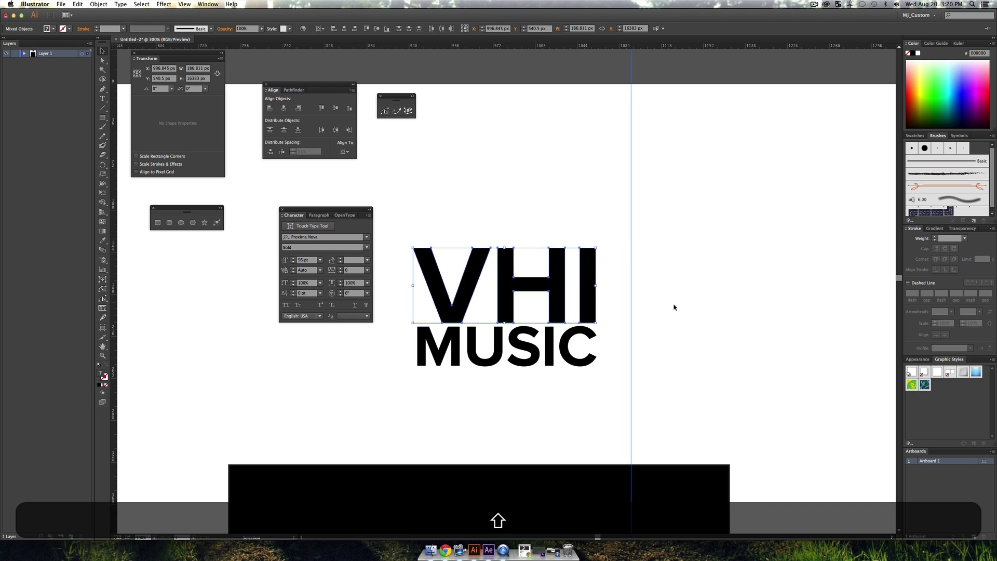
Delete the vertical guide and group all the VHI MUSIC letters
{"action": "left_click", "coordinate": [673, 306]}
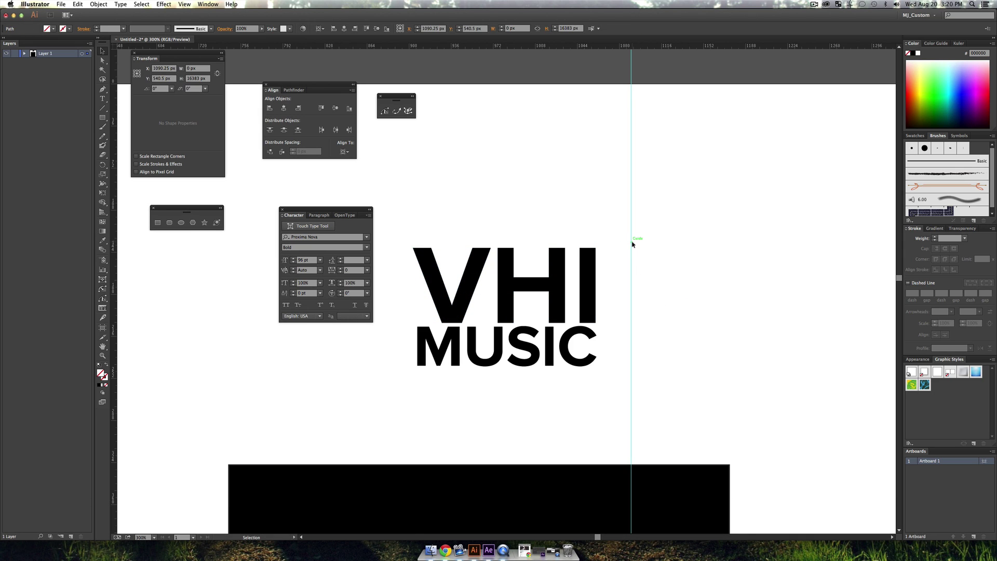
{"action": "key", "text": "Delete"}
{"action": "key", "text": "v"}
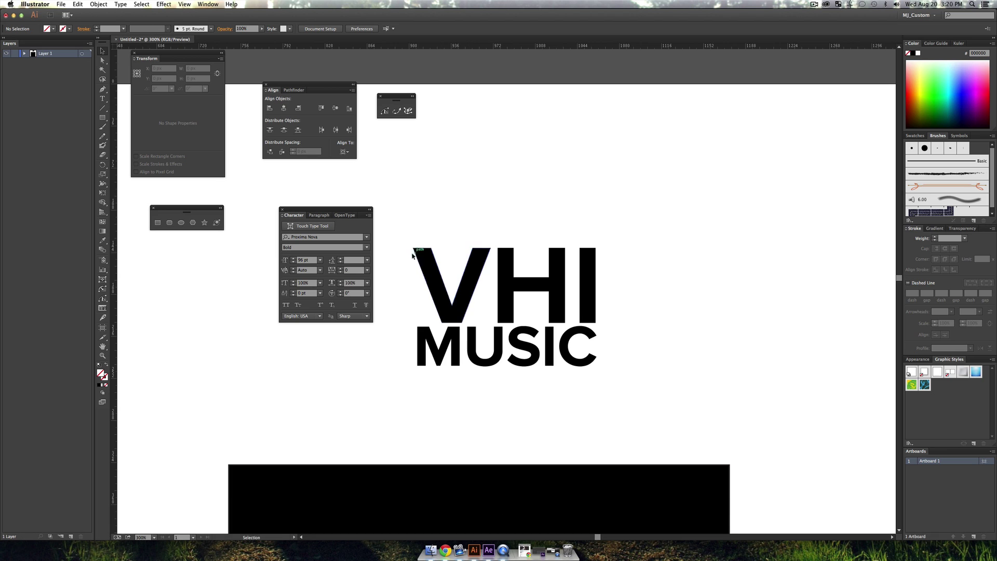
{"action": "left_click_drag", "start_coordinate": [402, 248], "coordinate": [634, 375]}
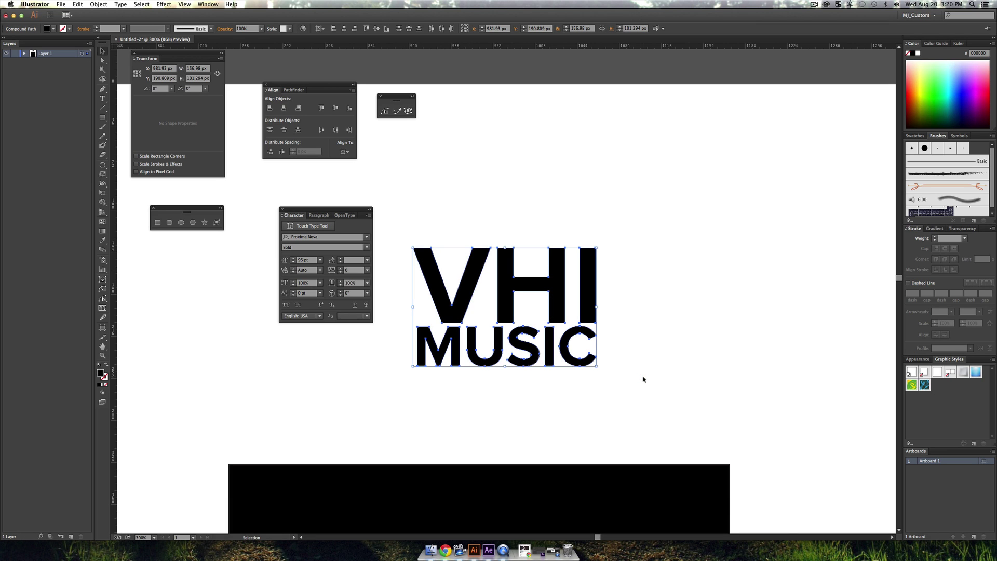
{"action": "key", "text": "super+g"}
Fill the grouped logo with white and place it on the black square, enlarged to about 255 px wide
{"action": "key", "text": "z"}
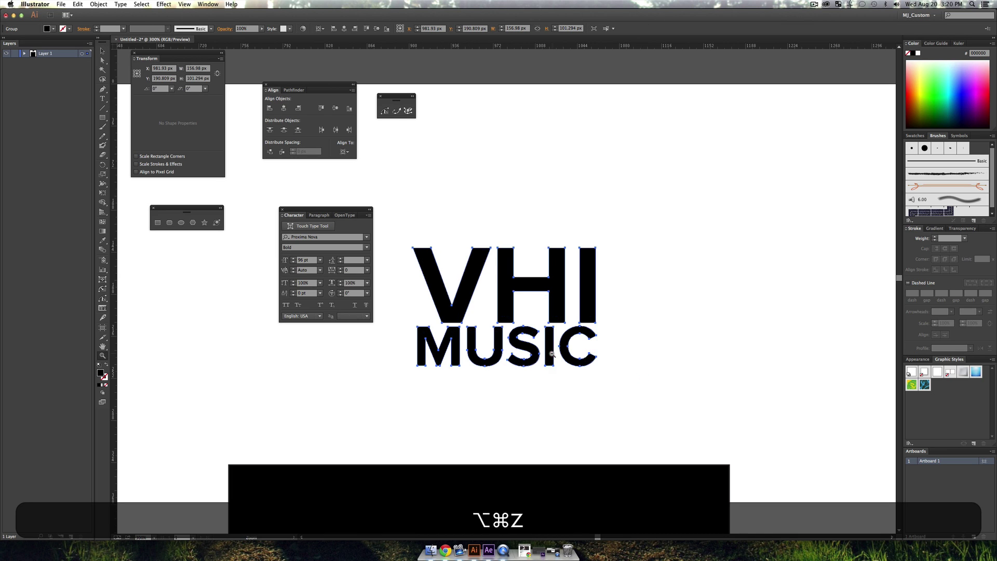
{"action": "left_click", "coordinate": [551, 354], "text": "alt"}
{"action": "left_click", "coordinate": [686, 275], "text": "alt"}
{"action": "key", "text": "v"}
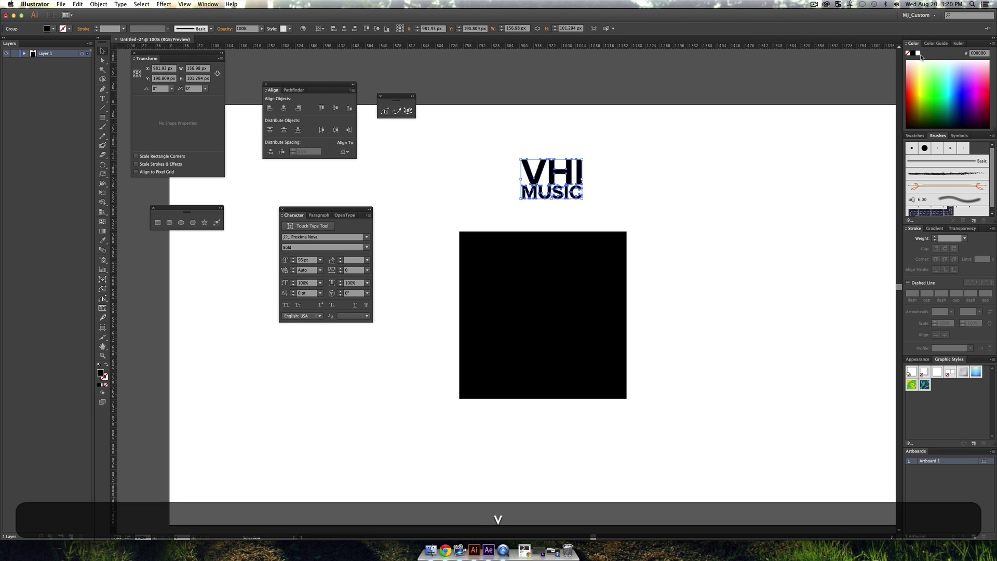
{"action": "left_click", "coordinate": [919, 54]}
{"action": "left_click_drag", "start_coordinate": [583, 197], "coordinate": [585, 317]}
{"action": "left_click", "coordinate": [684, 326]}
Center the logo and the black square on each other horizontally and vertically
{"action": "left_click_drag", "start_coordinate": [681, 411], "coordinate": [464, 215]}
{"action": "left_click", "coordinate": [284, 108]}
{"action": "left_click", "coordinate": [335, 108]}
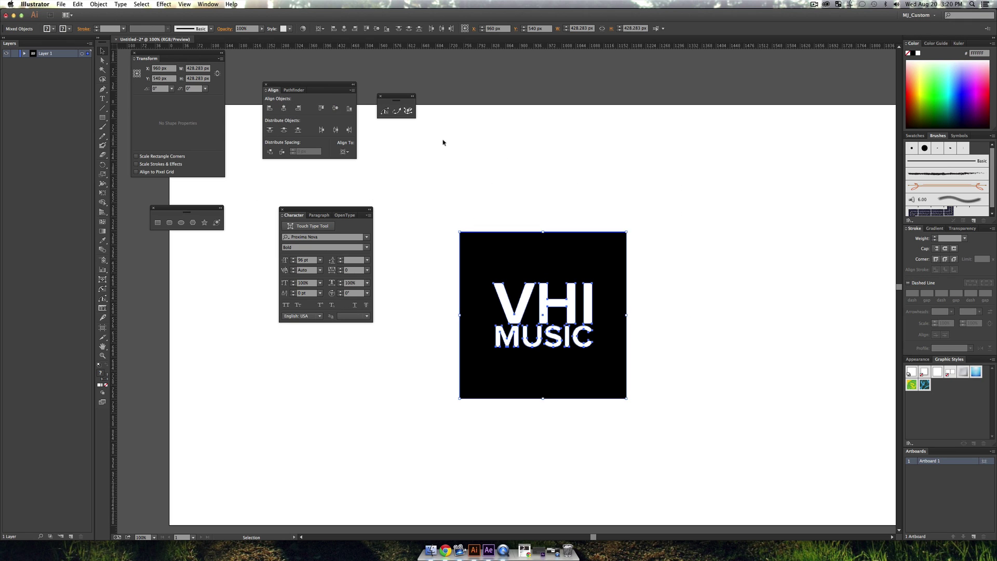
{"action": "left_click", "coordinate": [621, 213]}
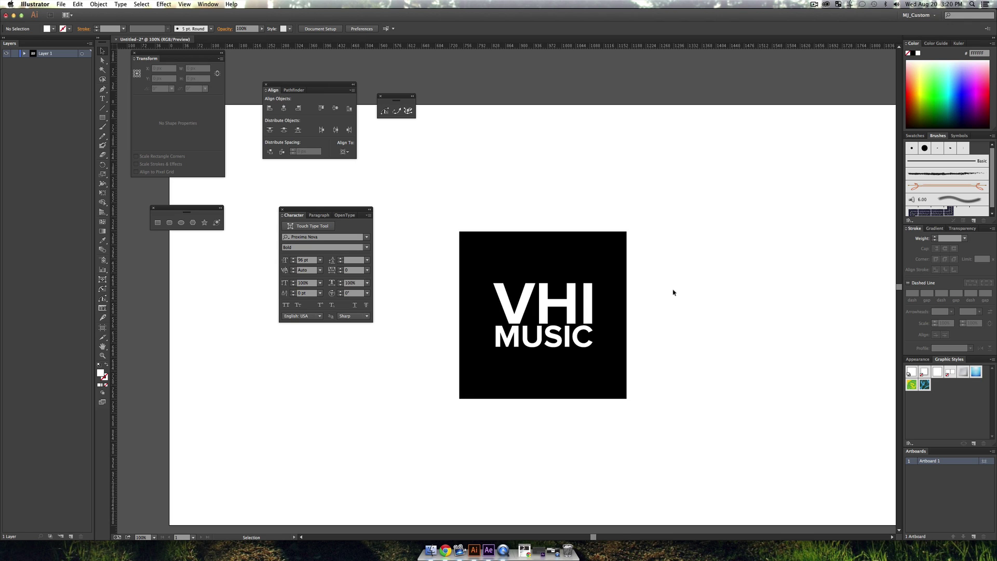
Ungroup the logo and square artwork and release Layer 1 to separate layers in sequence
{"action": "left_click_drag", "start_coordinate": [661, 400], "coordinate": [442, 223]}
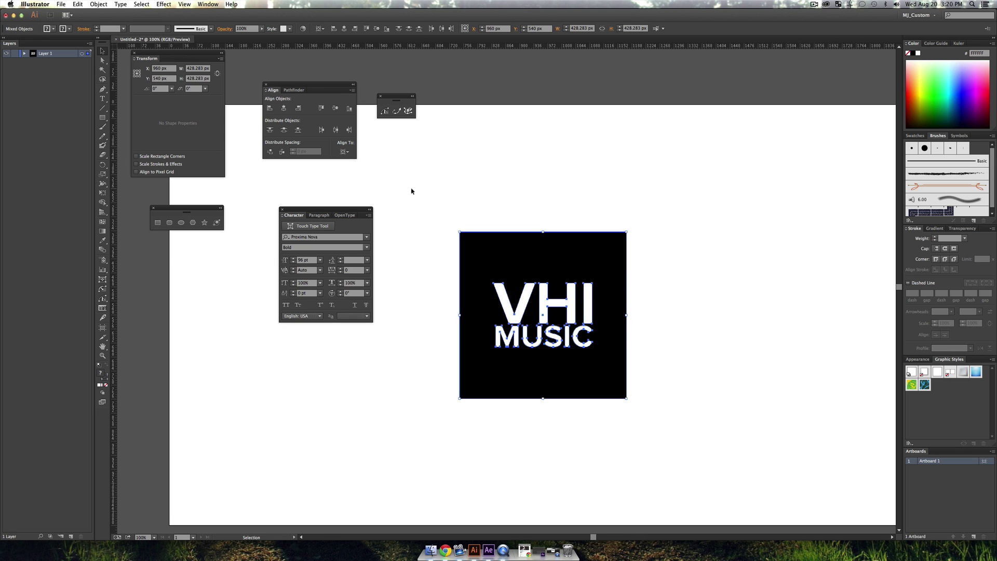
{"action": "key", "text": "super+shift+g"}
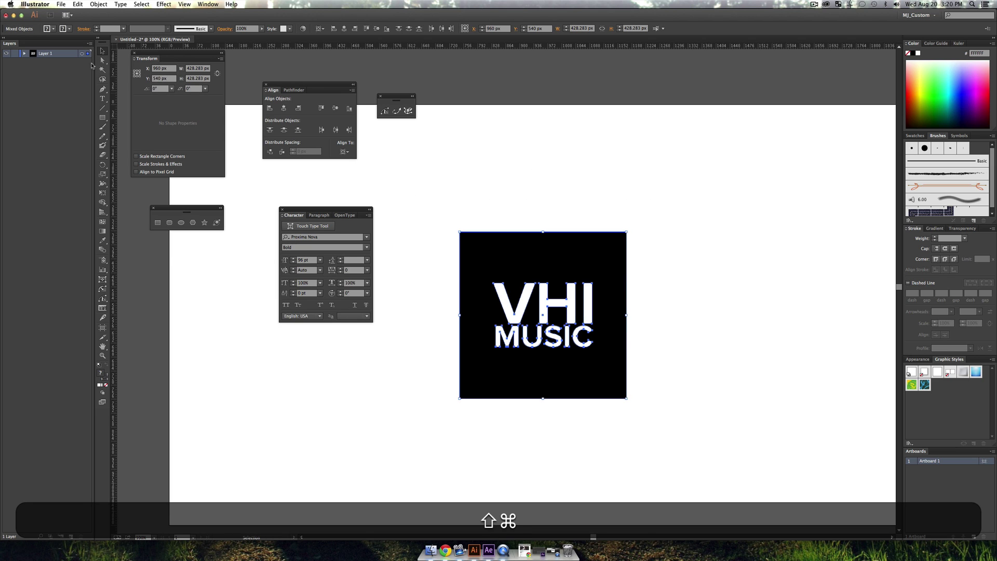
{"action": "left_click", "coordinate": [90, 43]}
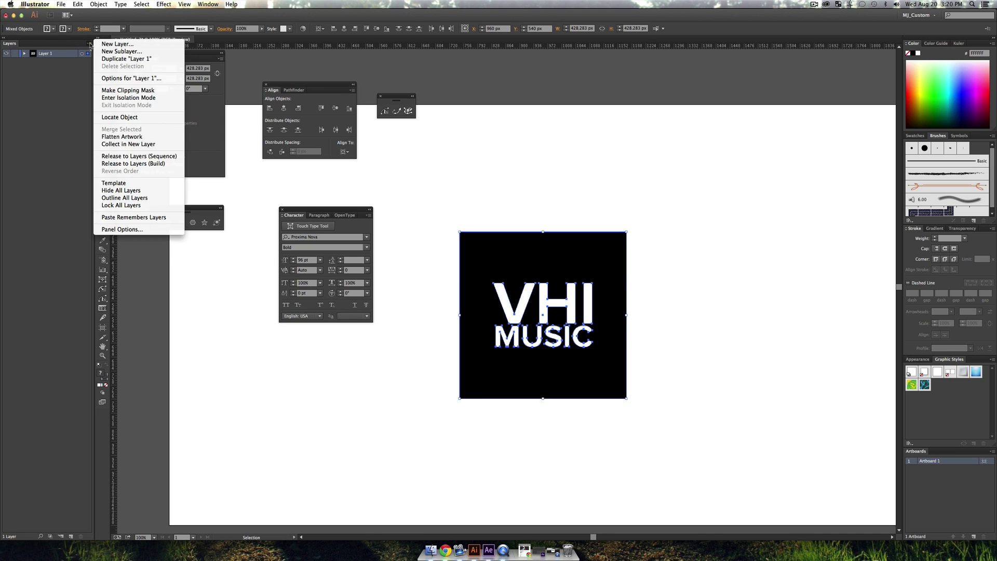
{"action": "left_click", "coordinate": [140, 156]}
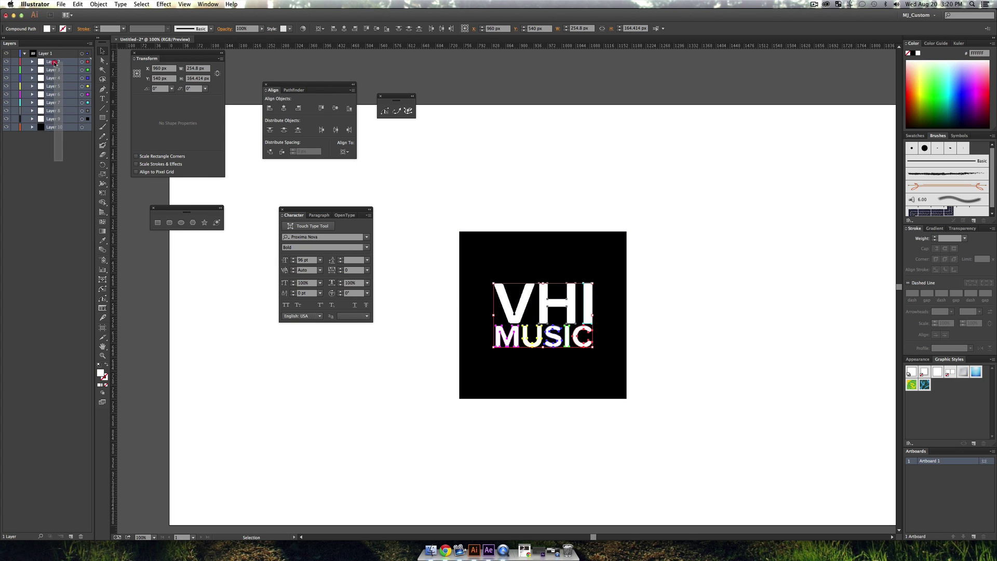
Move the released layers out of Layer 1 to the top level and delete the empty Layer 1
{"action": "left_click_drag", "start_coordinate": [54, 64], "coordinate": [52, 202]}
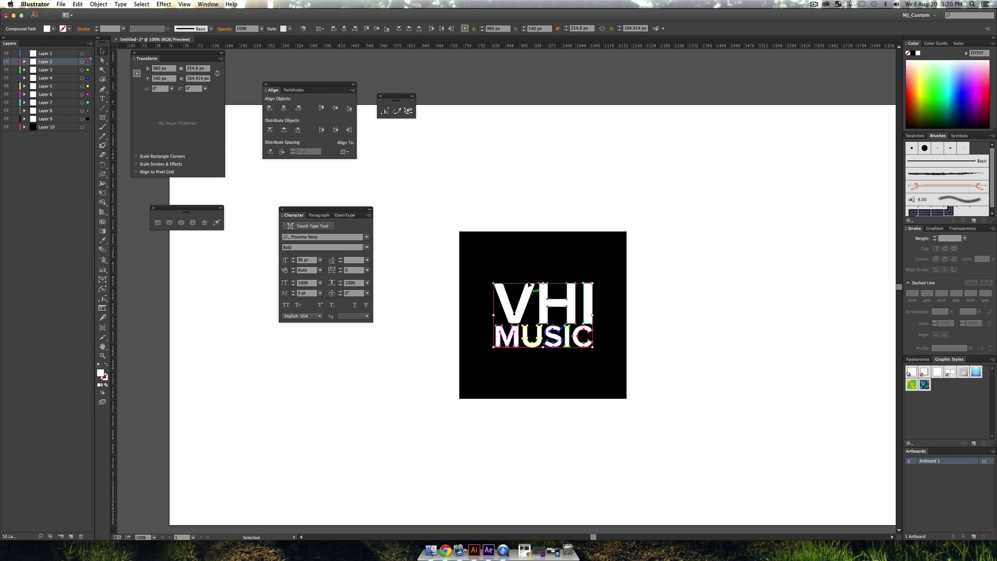
{"action": "left_click", "coordinate": [53, 54]}
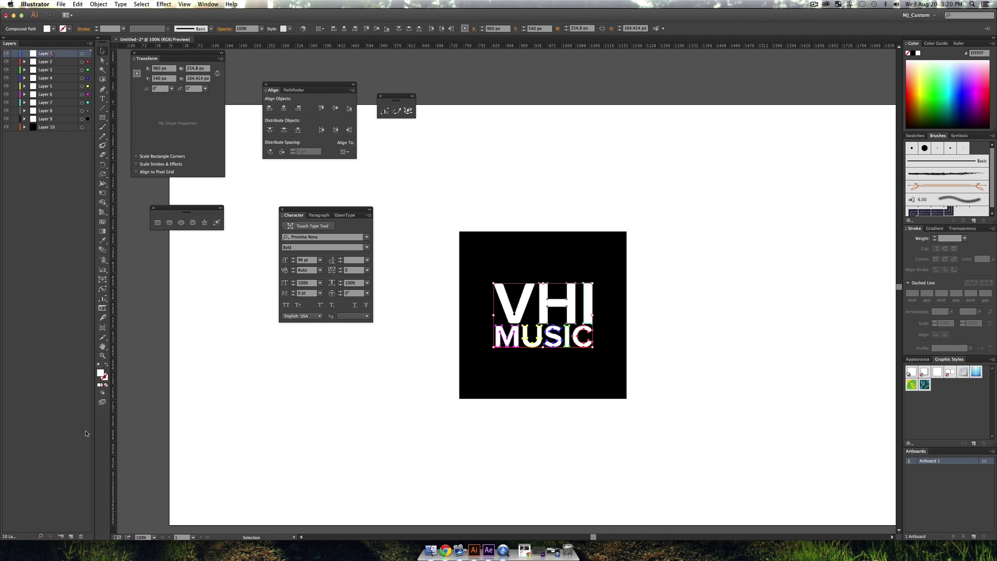
{"action": "left_click", "coordinate": [81, 537]}
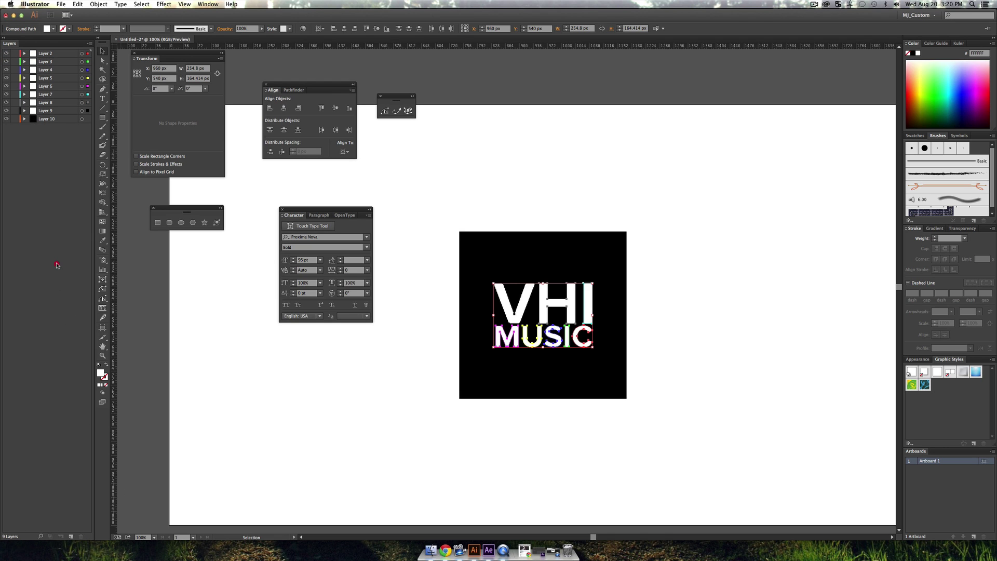
{"action": "left_click", "coordinate": [695, 257]}
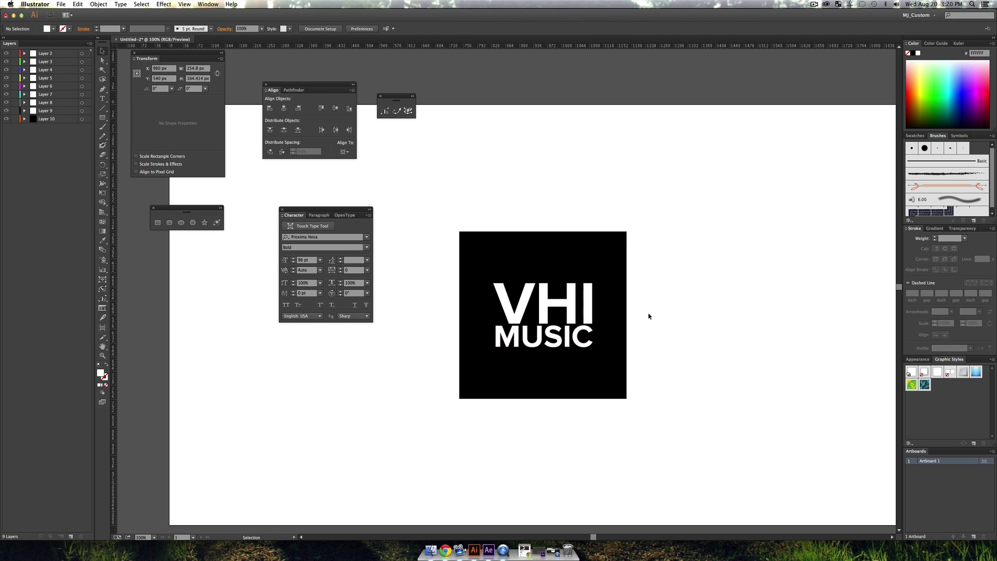
Save the file to the Desktop as VHI Something.ai in Adobe Illustrator format, accepting the save options
{"action": "key", "text": "super+s"}
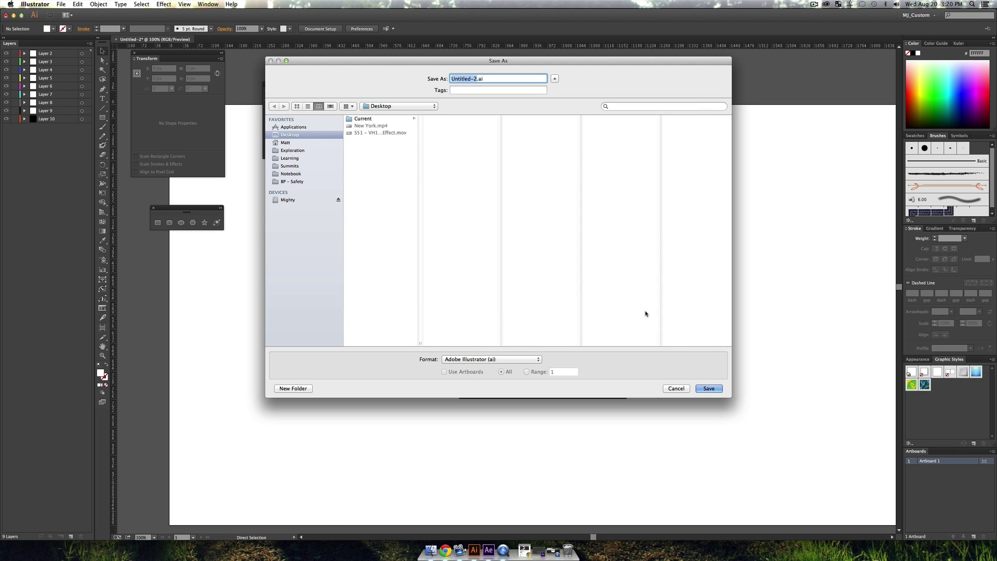
{"action": "type", "text": "VHI"}
{"action": "type", "text": "_Square"}
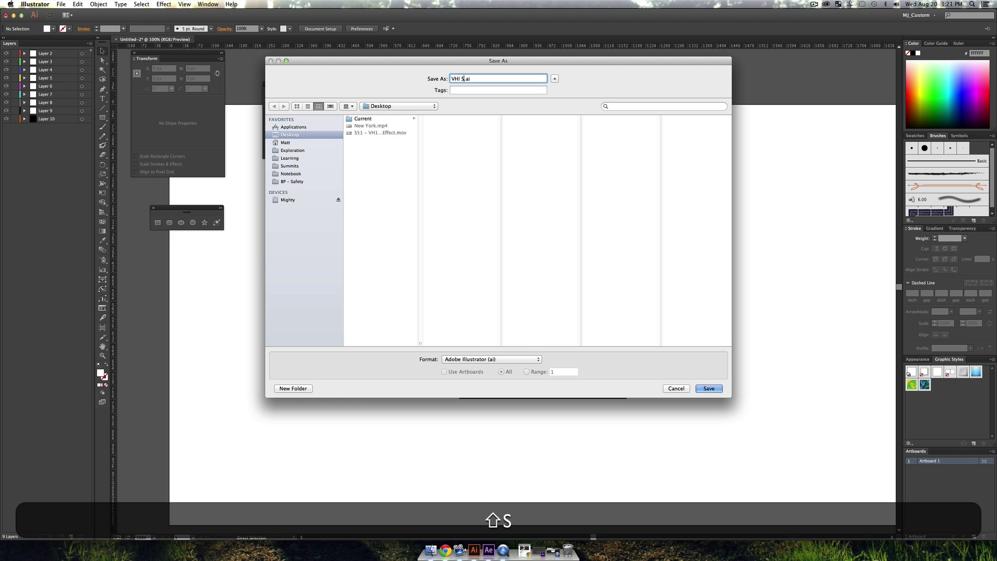
{"action": "key", "text": "Return"}
{"action": "key", "text": "Return"}
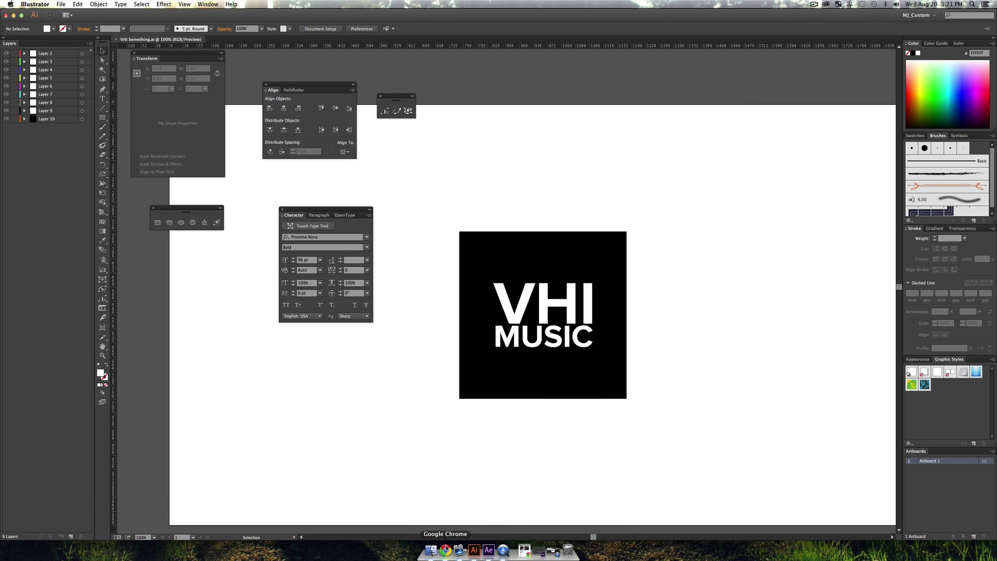
Switch to Chrome, preview the New York video and its Original .MP4 download option on Vimeo, and minimize the window
{"action": "left_click", "coordinate": [524, 550]}
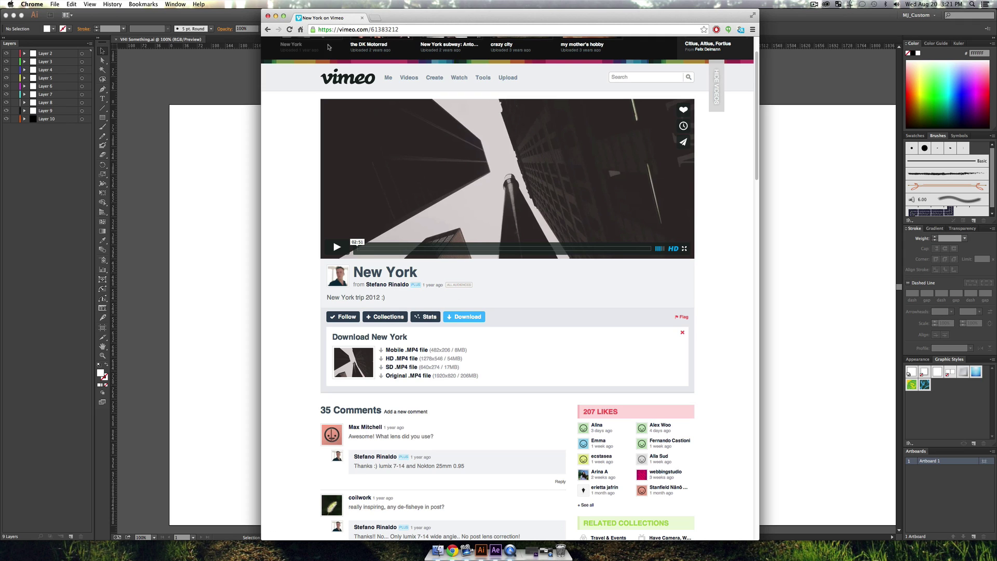
{"action": "left_click", "coordinate": [336, 247]}
{"action": "left_click", "coordinate": [526, 219]}
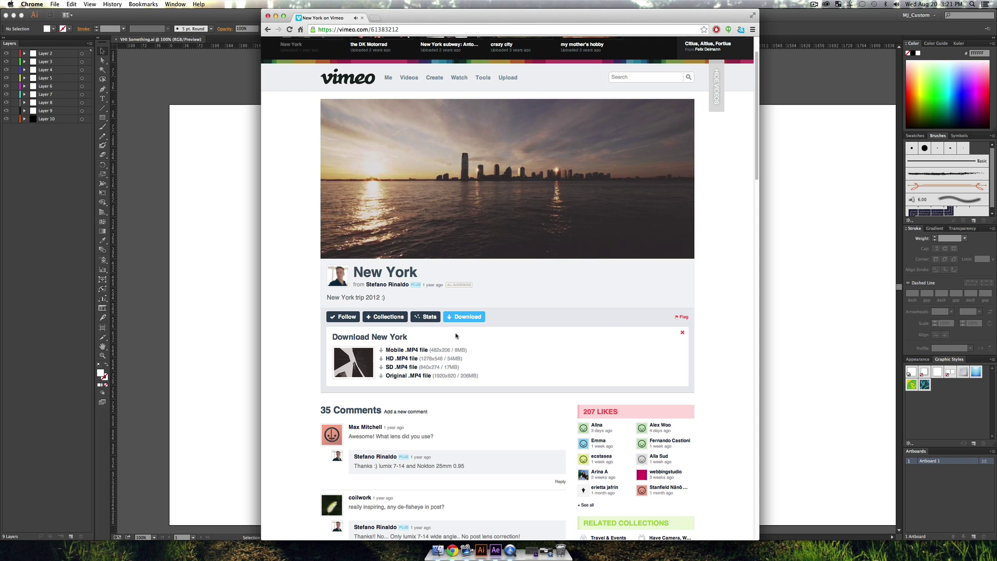
{"action": "left_click", "coordinate": [414, 376]}
{"action": "double_click", "coordinate": [465, 16]}
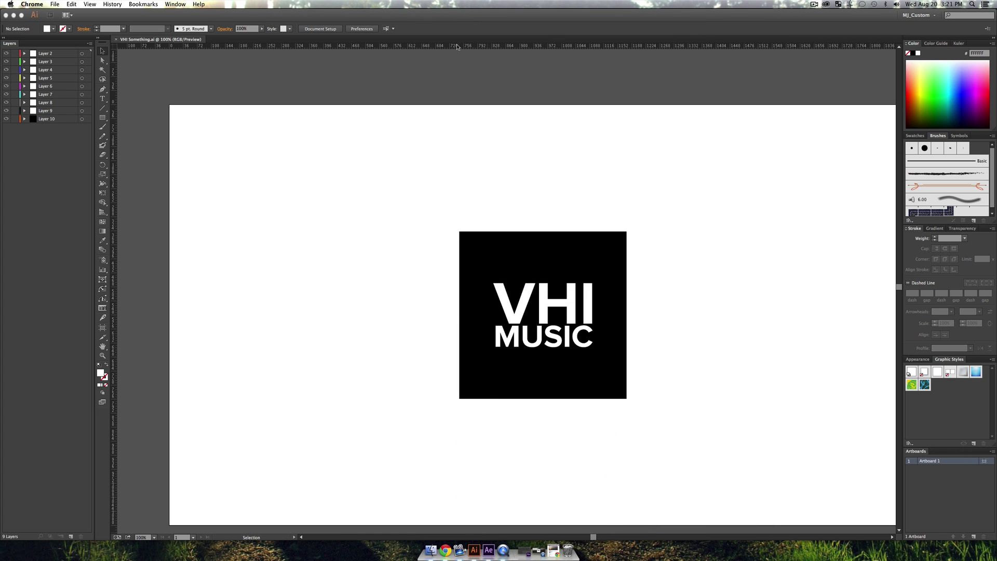
Switch to After Effects, import New York.mp4 from the Desktop and create a composition from the clip
{"action": "left_click", "coordinate": [488, 549]}
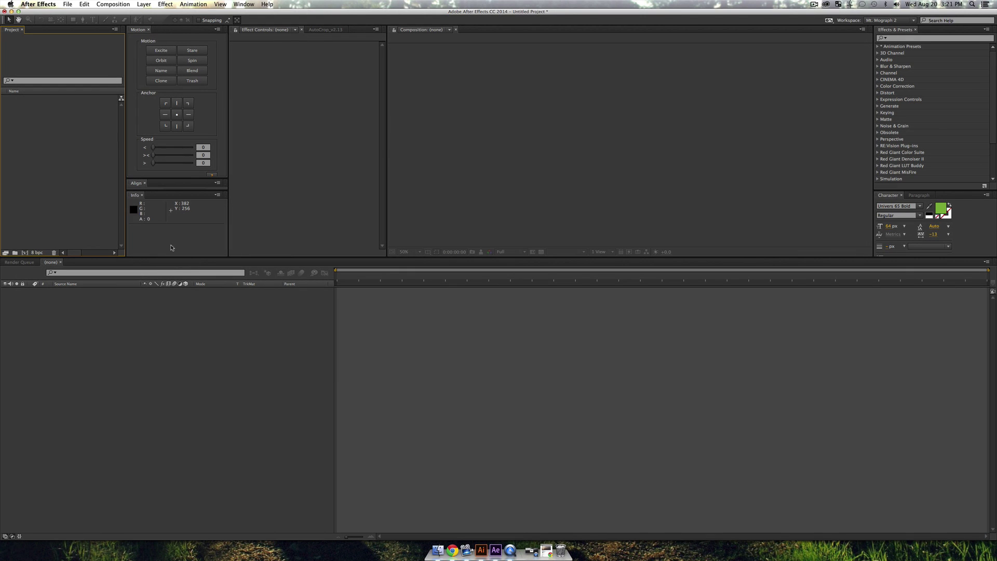
{"action": "key", "text": "super+i"}
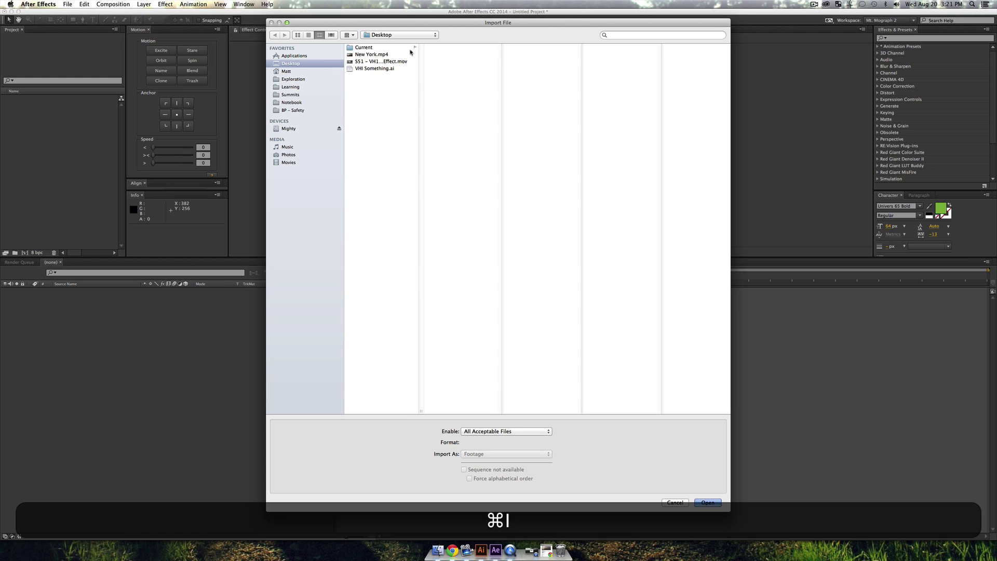
{"action": "left_click", "coordinate": [384, 54]}
{"action": "left_click", "coordinate": [707, 502]}
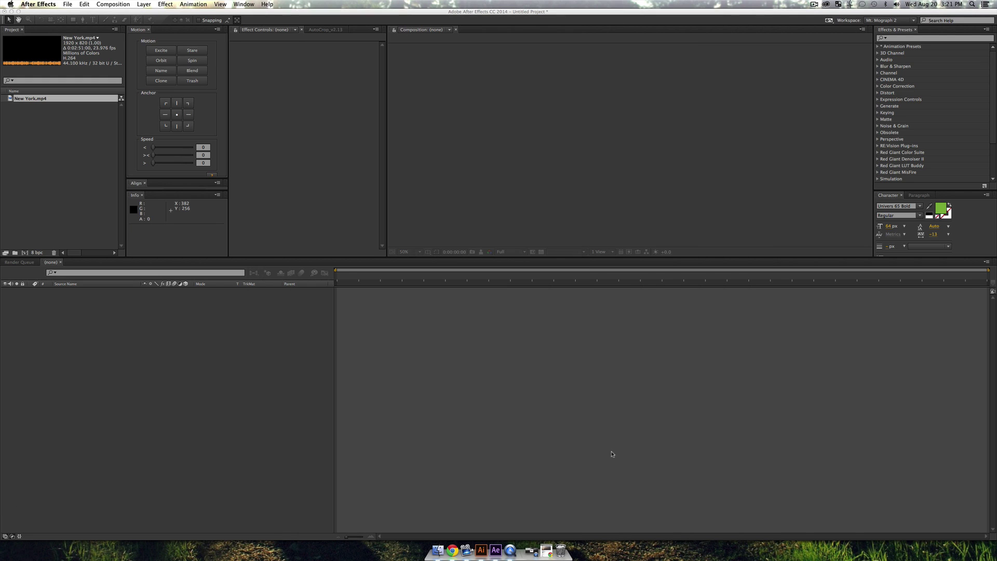
{"action": "left_click_drag", "start_coordinate": [43, 103], "coordinate": [38, 202]}
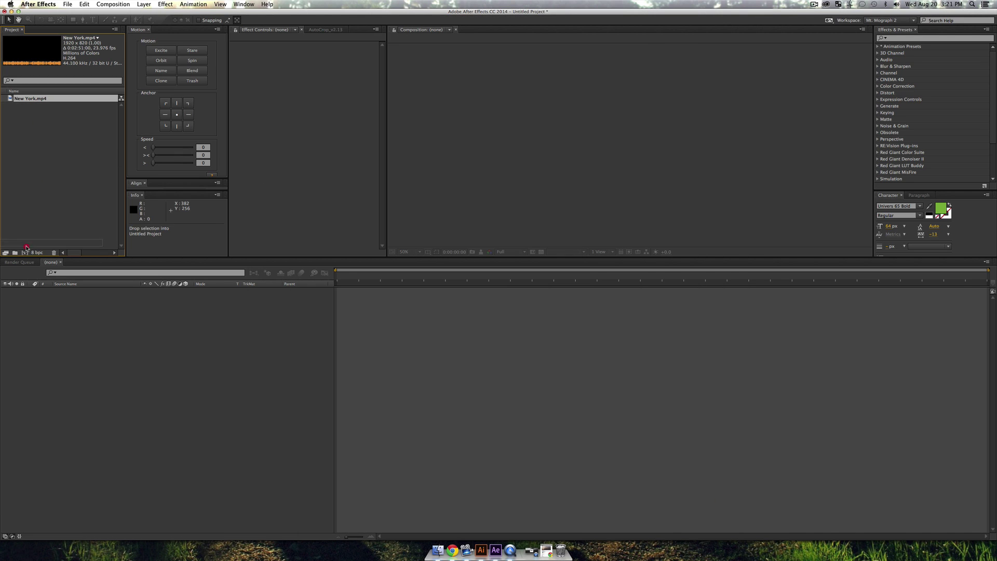
{"action": "left_click_drag", "start_coordinate": [26, 247], "coordinate": [25, 252]}
Trim the New York composition to the work area from 0:00:37:05 to 0:00:51:03 and set the current time to 0:00:42:11
{"action": "left_click_drag", "start_coordinate": [524, 283], "coordinate": [660, 296]}
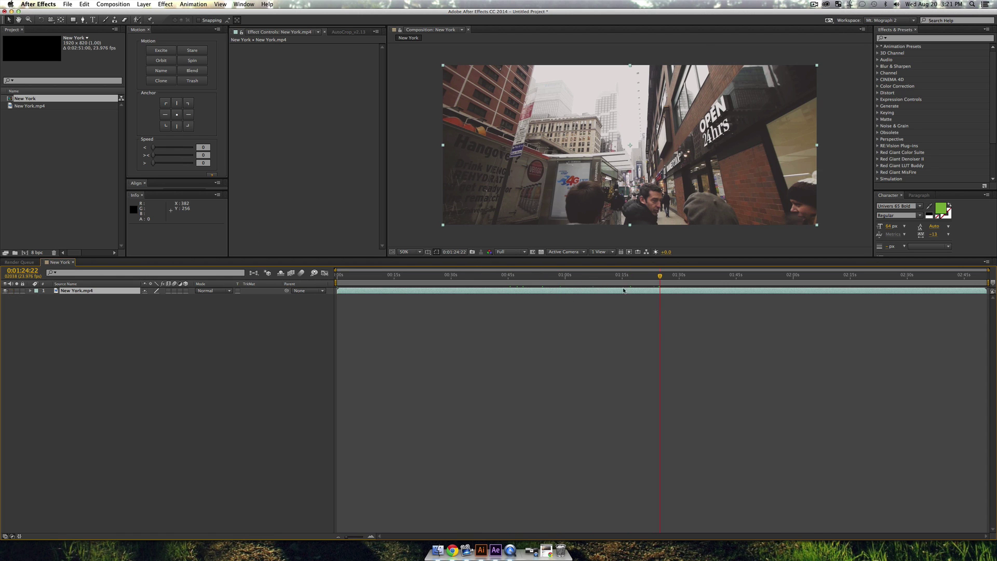
{"action": "left_click_drag", "start_coordinate": [597, 276], "coordinate": [478, 285]}
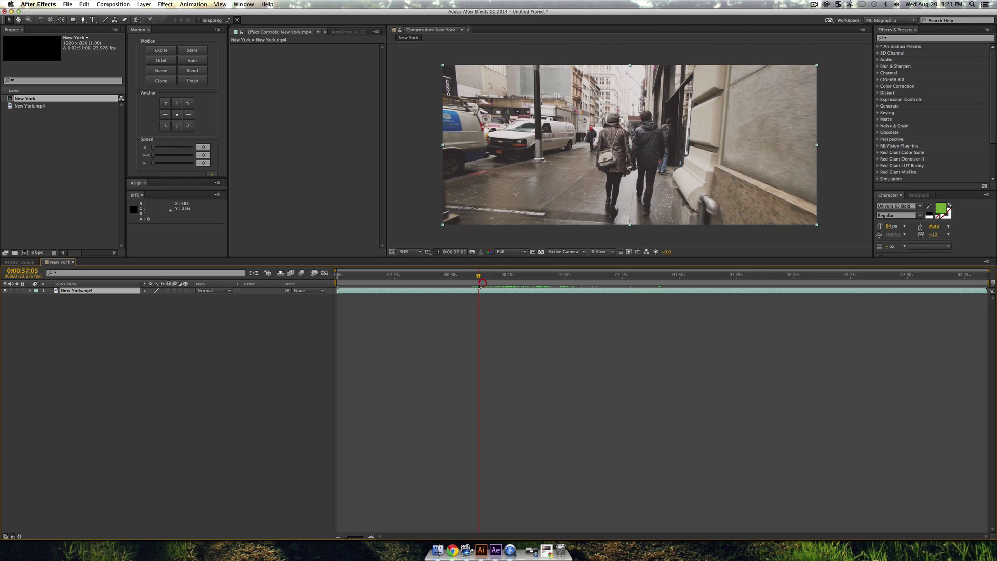
{"action": "key", "text": "b"}
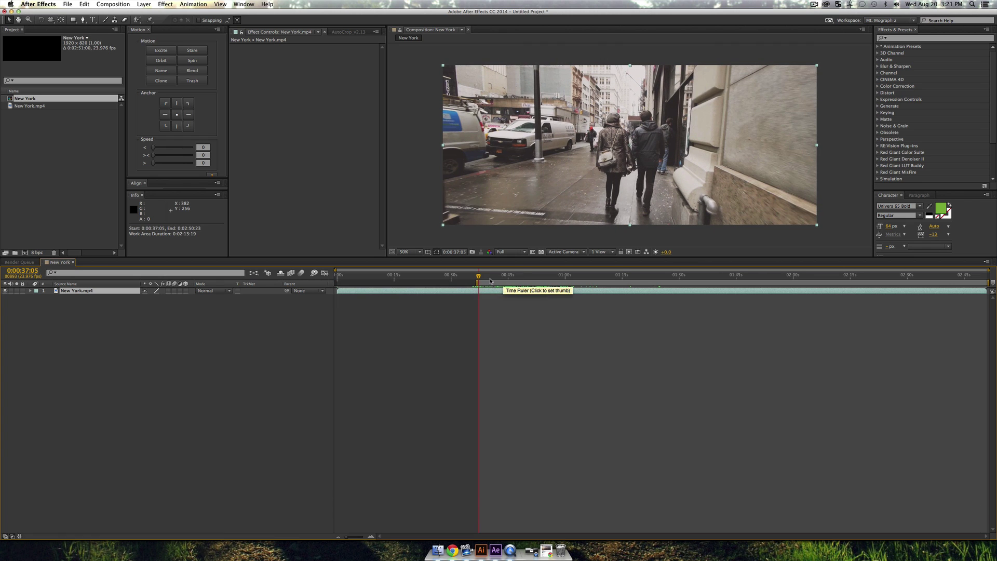
{"action": "left_click_drag", "start_coordinate": [496, 280], "coordinate": [531, 279]}
{"action": "key", "text": "n"}
{"action": "right_click", "coordinate": [512, 282]}
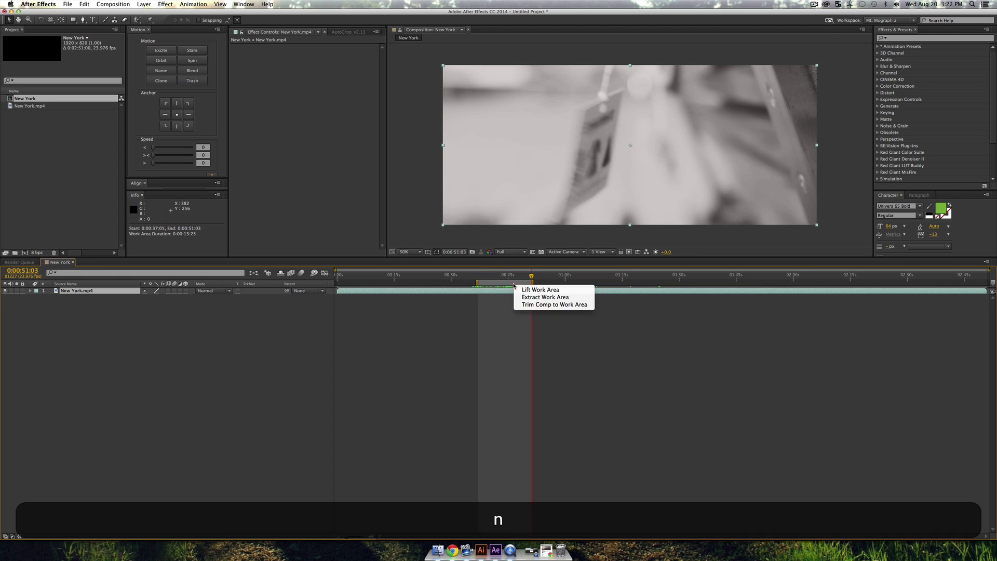
{"action": "left_click", "coordinate": [537, 310]}
{"action": "key", "text": "space"}
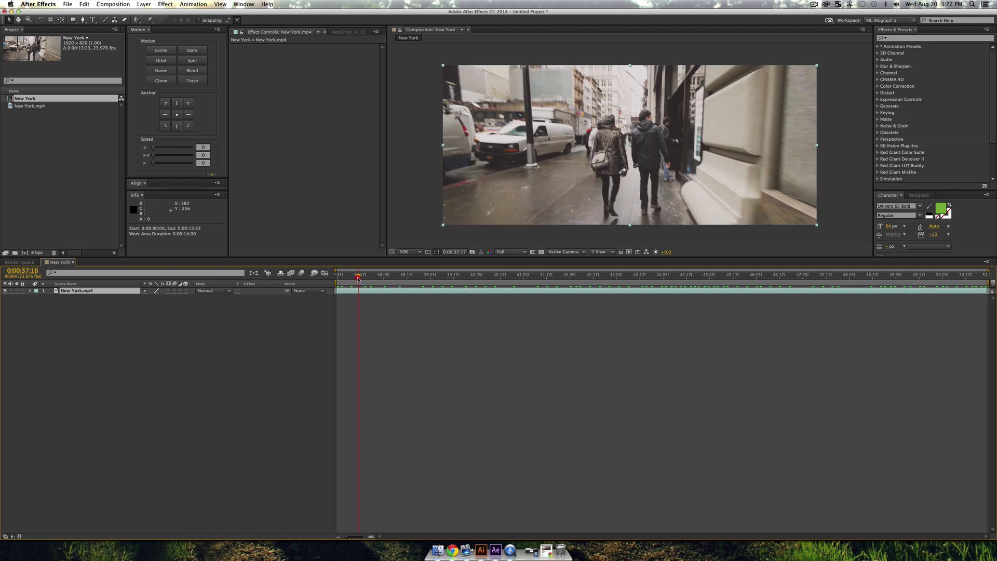
{"action": "left_click_drag", "start_coordinate": [457, 294], "coordinate": [581, 293]}
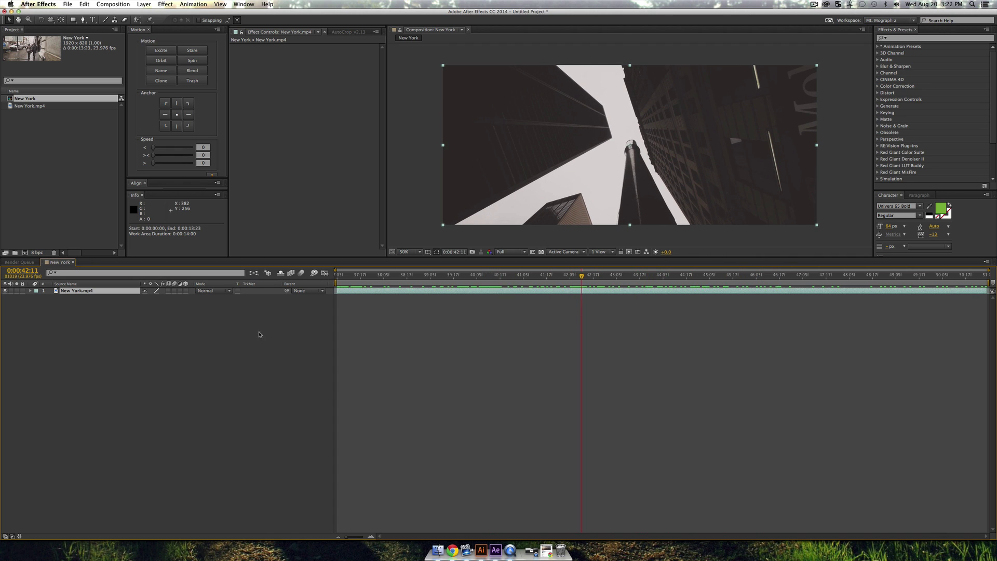
Import VHI Something.ai from the Desktop as Composition - Retain Layer Sizes
{"action": "left_click", "coordinate": [232, 342]}
{"action": "left_click", "coordinate": [49, 135]}
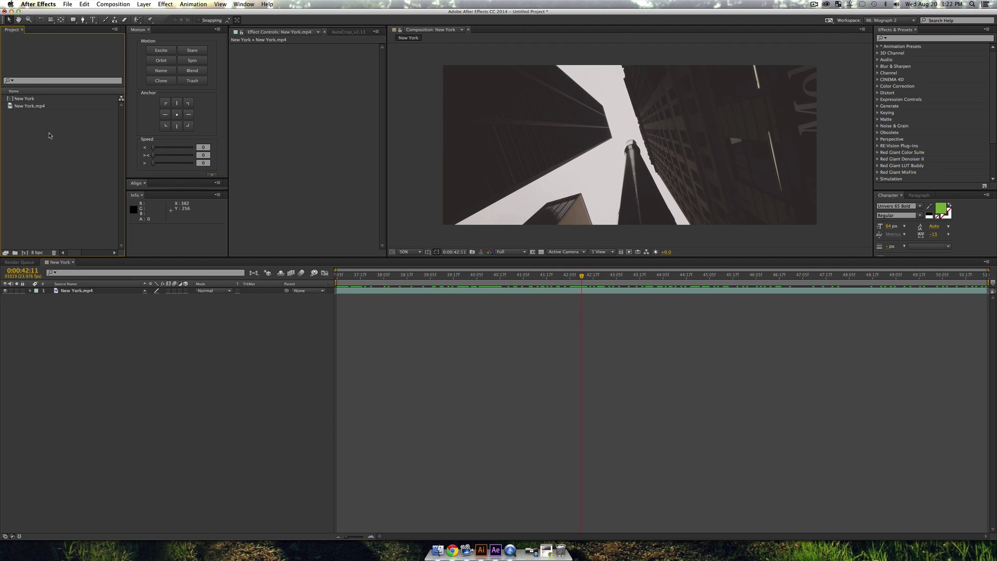
{"action": "key", "text": "super+i"}
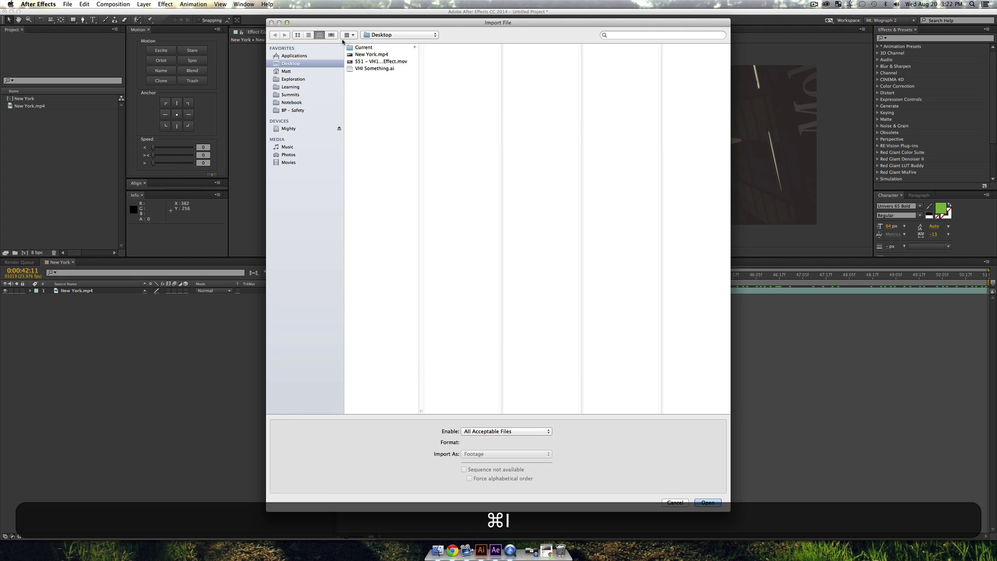
{"action": "left_click", "coordinate": [376, 68]}
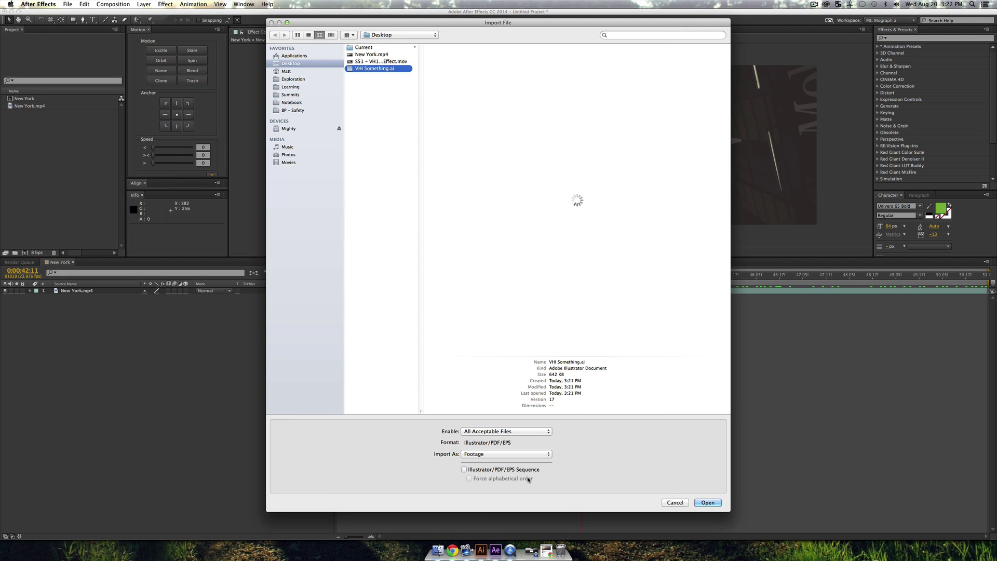
{"action": "left_click", "coordinate": [495, 455]}
{"action": "left_click", "coordinate": [498, 471]}
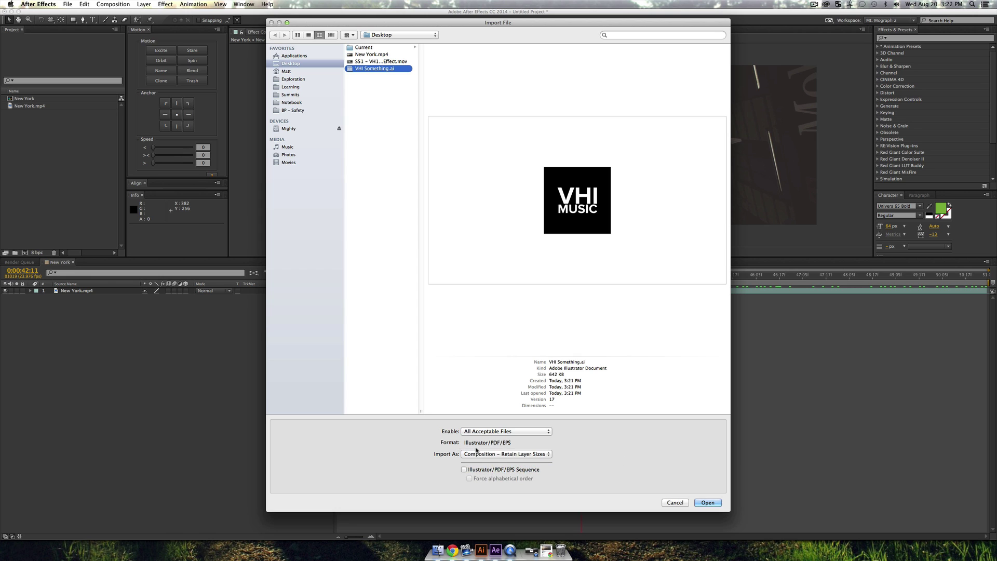
{"action": "left_click", "coordinate": [707, 503]}
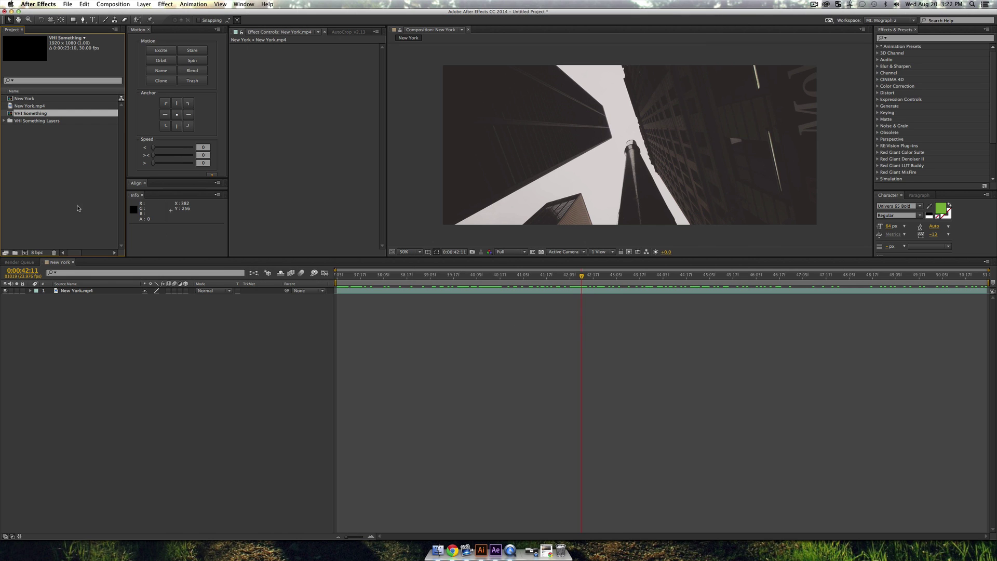
Copy all nine layers of the VHI Something composition into the New York composition and move them straight up 104 px as a group
{"action": "double_click", "coordinate": [43, 113]}
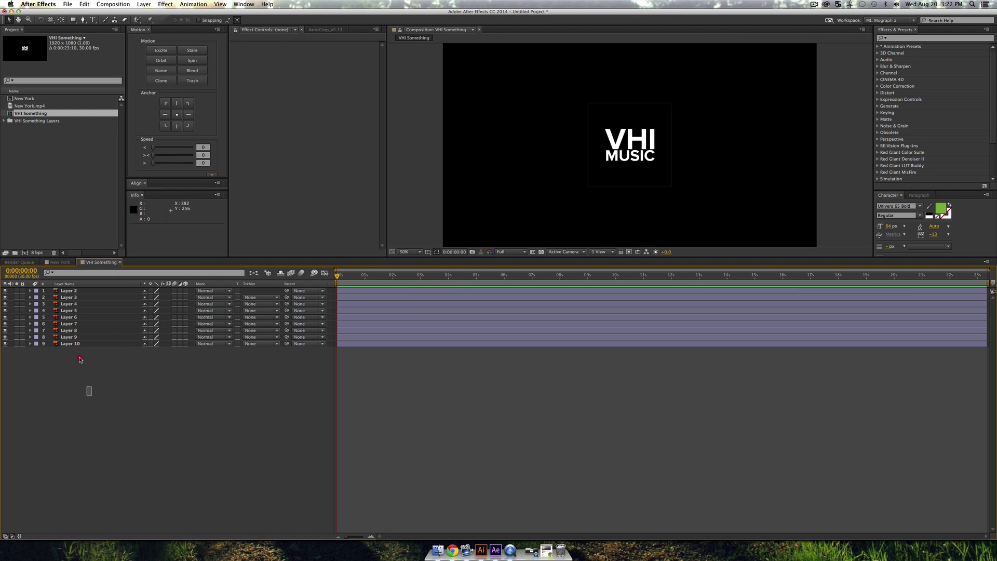
{"action": "left_click_drag", "start_coordinate": [89, 391], "coordinate": [52, 288]}
{"action": "key", "text": "super+c"}
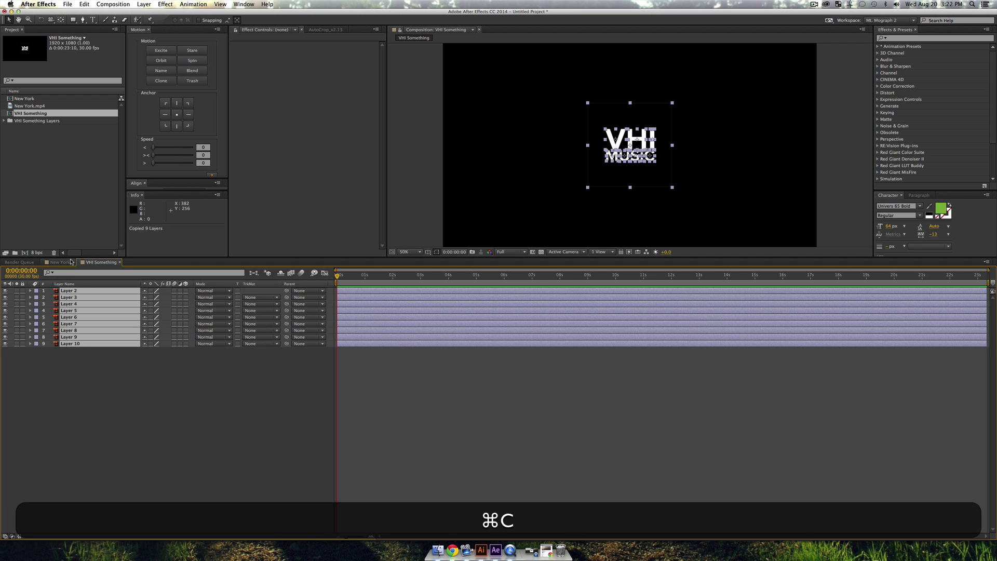
{"action": "left_click", "coordinate": [59, 261]}
{"action": "key", "text": "super+v"}
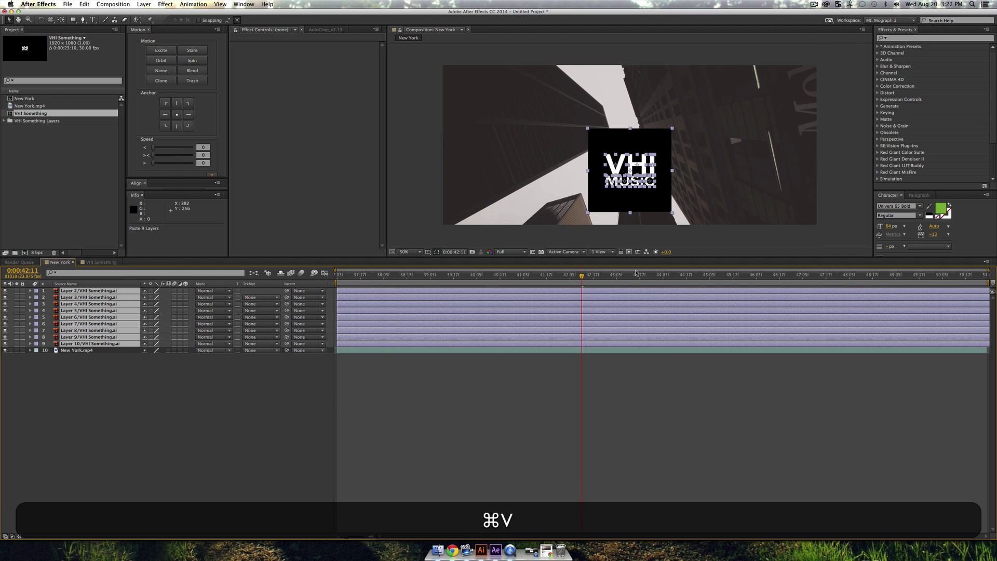
{"action": "left_click_drag", "start_coordinate": [638, 147], "coordinate": [639, 127]}
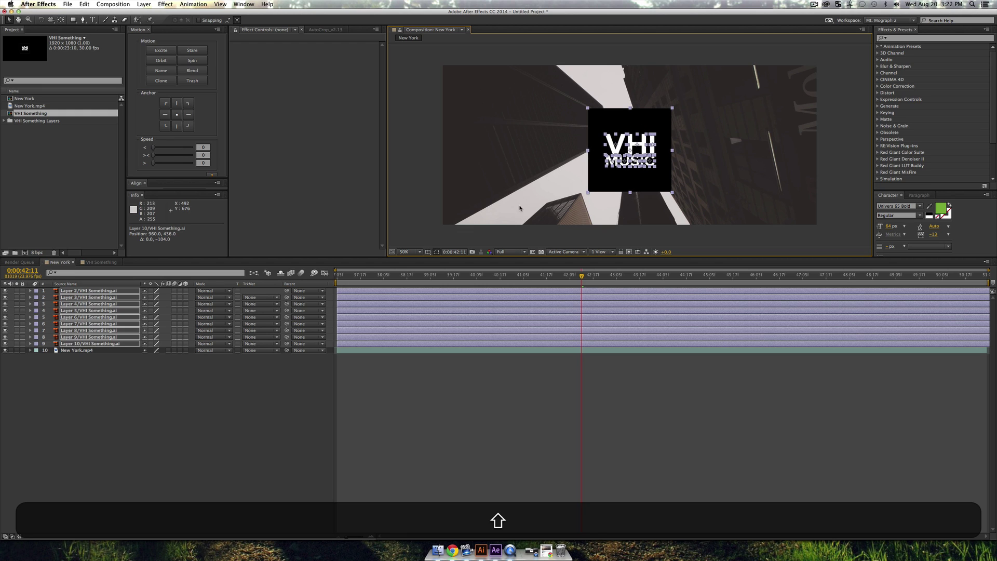
{"action": "left_click", "coordinate": [240, 388]}
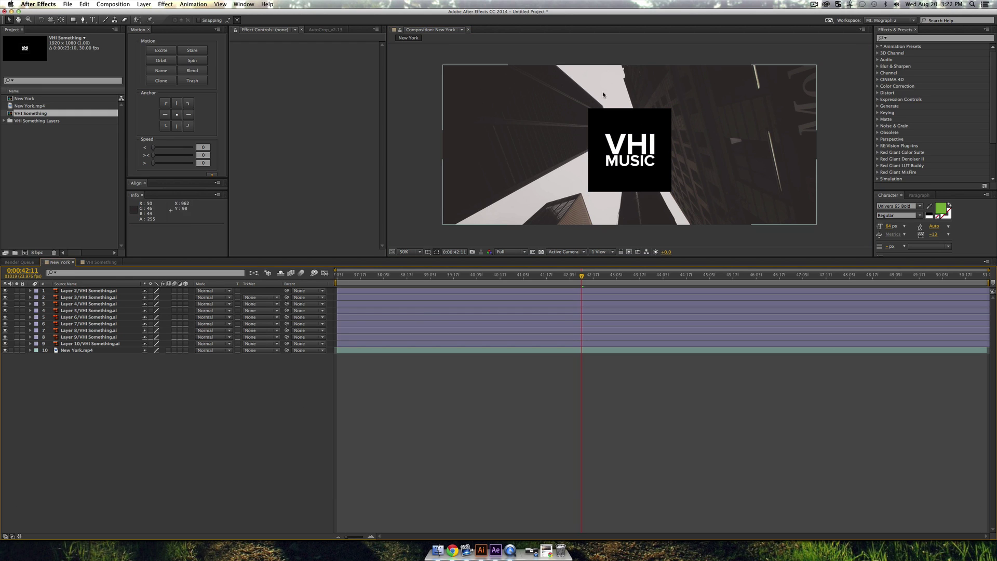
Show layer names instead of source names and add Position keyframes to Layer 2 through Layer 10 at 0:00:42:10
{"action": "left_click", "coordinate": [67, 285]}
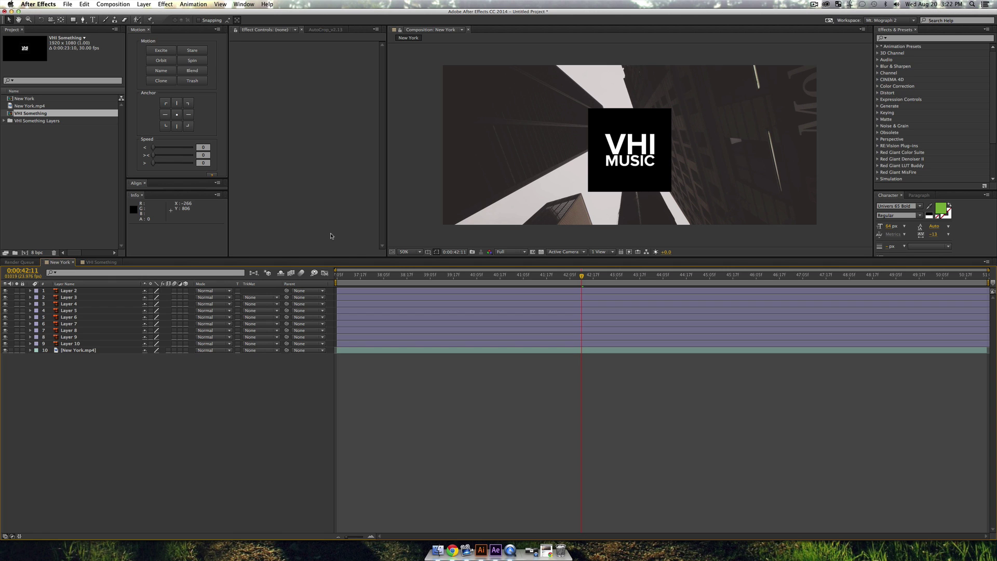
{"action": "left_click_drag", "start_coordinate": [425, 271], "coordinate": [580, 295]}
{"action": "left_click", "coordinate": [80, 344]}
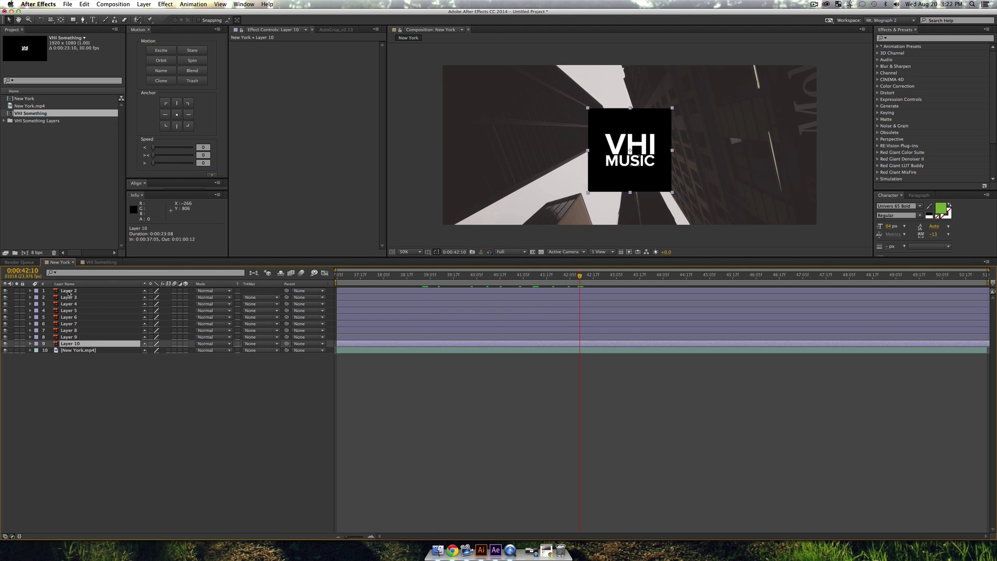
{"action": "left_click", "coordinate": [68, 291], "text": "shift"}
{"action": "key", "text": "shift+p"}
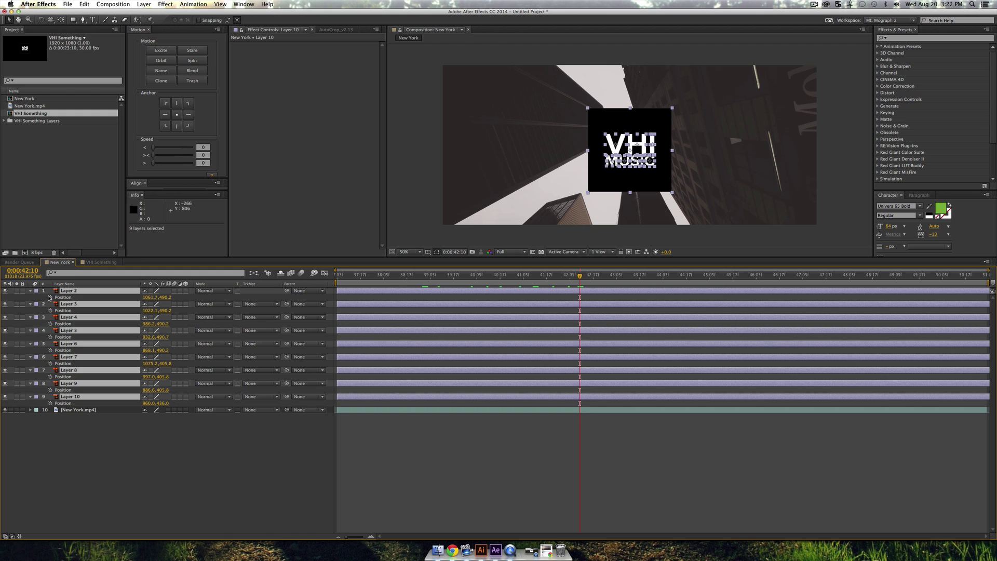
{"action": "left_click", "coordinate": [50, 297]}
At 0:00:42:00, shift the nine logo layers 132 px to the left and preview the slide
{"action": "left_click", "coordinate": [561, 275]}
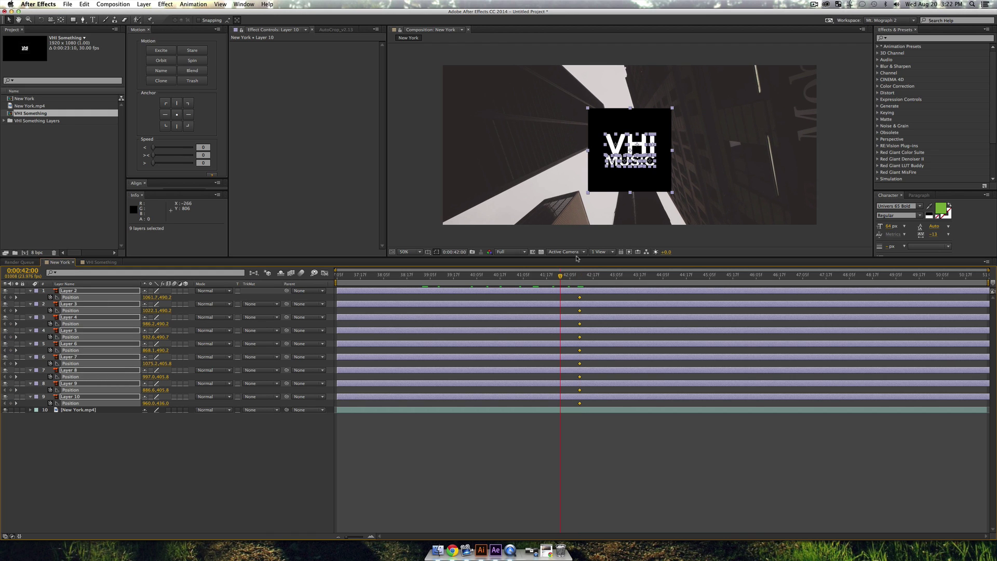
{"action": "left_click_drag", "start_coordinate": [649, 176], "coordinate": [615, 176]}
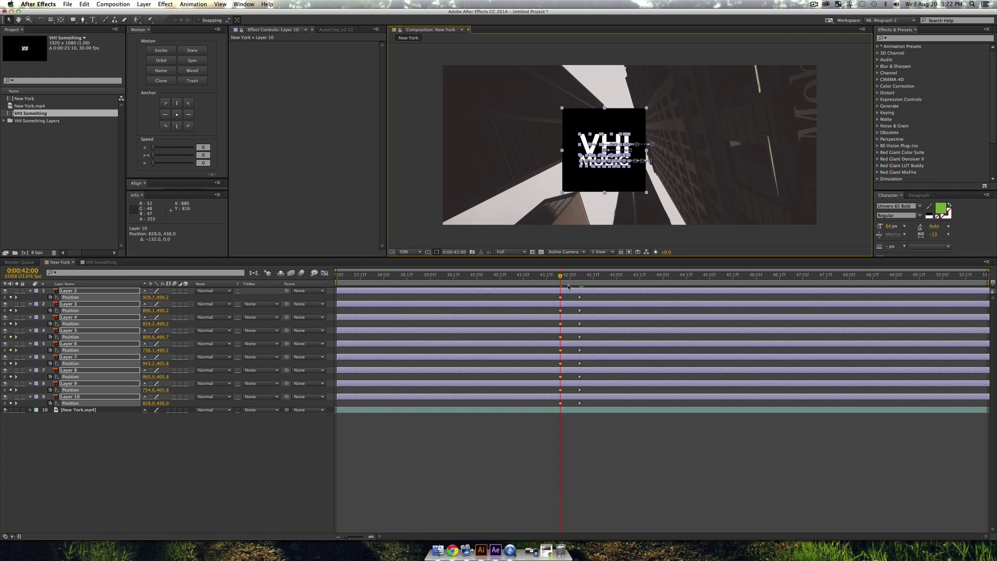
{"action": "key", "text": "space"}
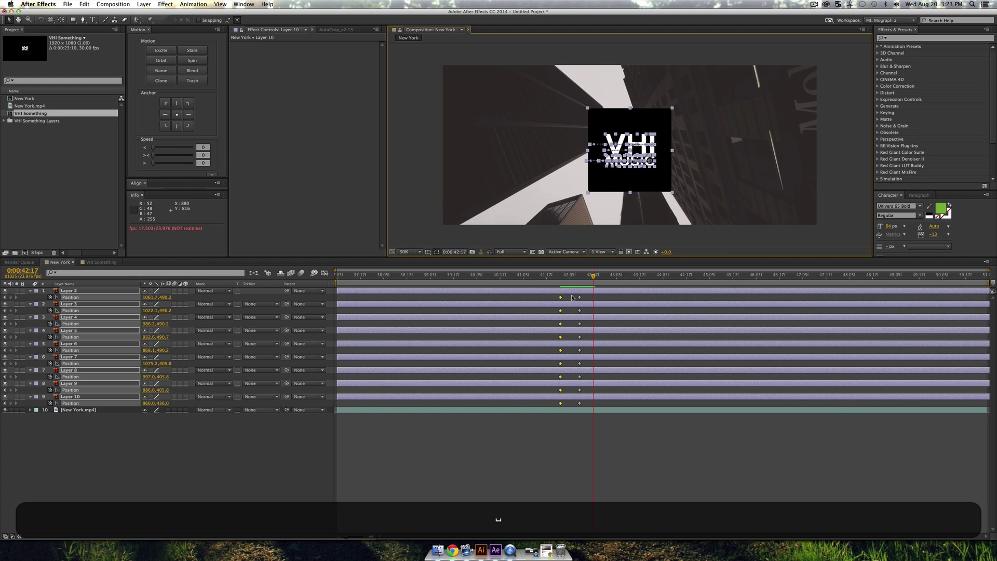
{"action": "left_click_drag", "start_coordinate": [589, 405], "coordinate": [522, 288]}
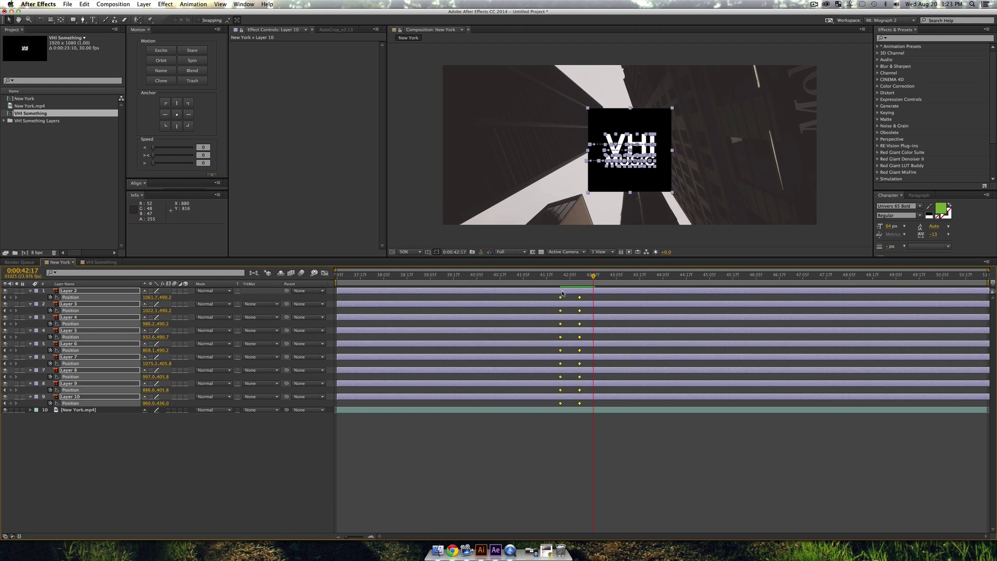
{"action": "right_click", "coordinate": [561, 297]}
{"action": "mouse_move", "coordinate": [611, 387]}
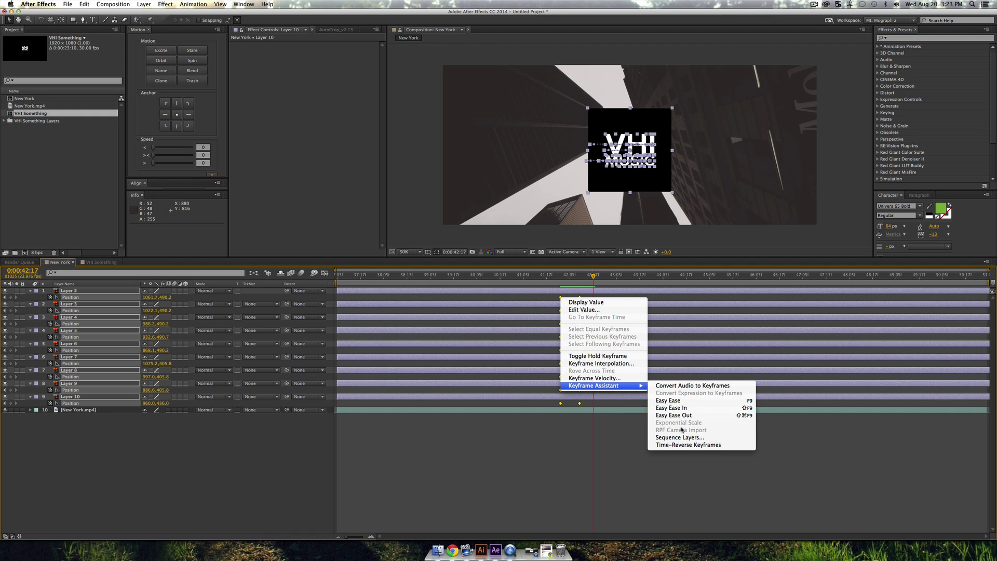
{"action": "left_click", "coordinate": [605, 365]}
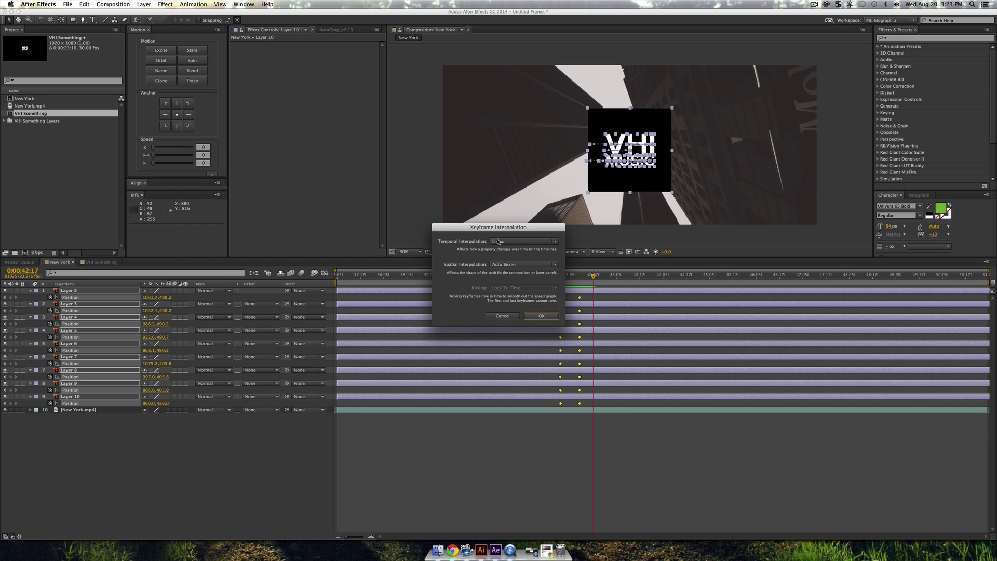
{"action": "left_click", "coordinate": [507, 242]}
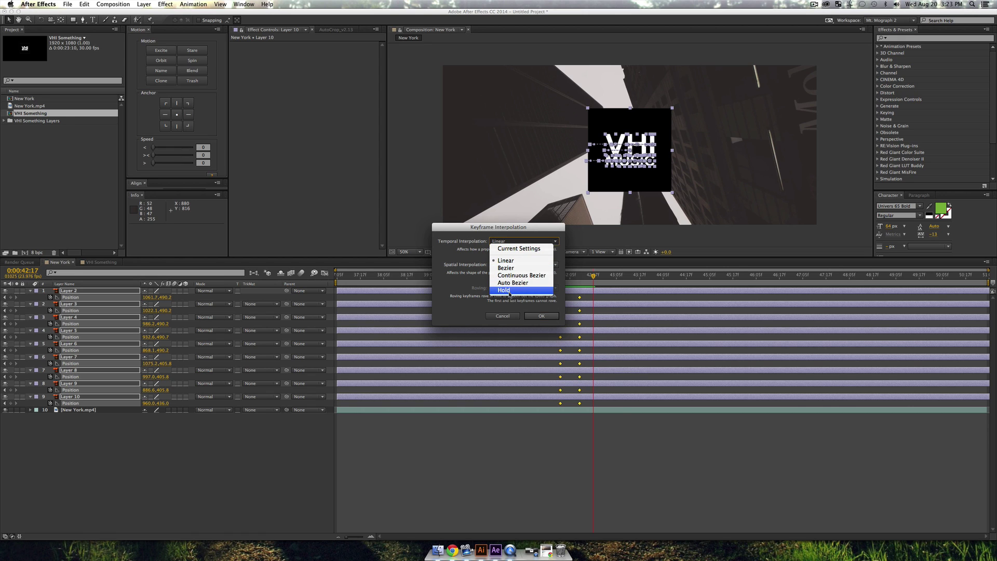
{"action": "left_click", "coordinate": [509, 289]}
{"action": "left_click", "coordinate": [503, 315]}
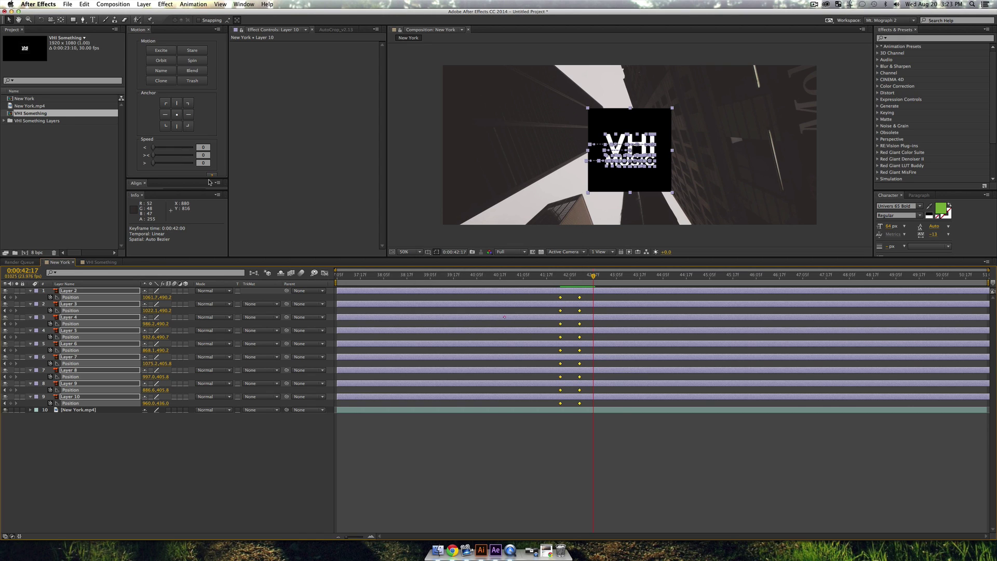
Change the easing of all the logo Position keyframes with Motion's third Speed slider, bring it back to 0, and preview the movement
{"action": "left_click", "coordinate": [163, 166]}
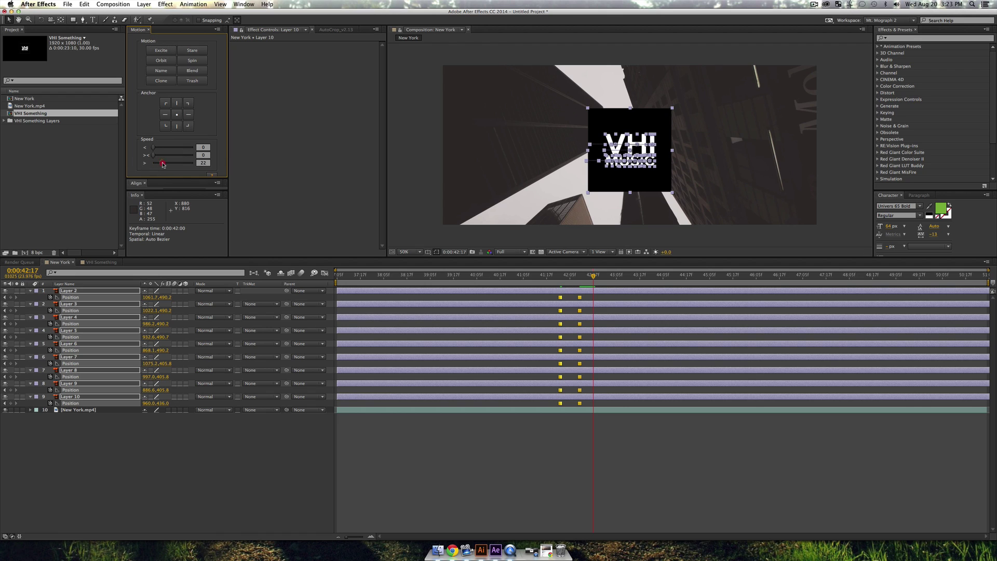
{"action": "left_click_drag", "start_coordinate": [163, 164], "coordinate": [133, 165]}
{"action": "left_click_drag", "start_coordinate": [568, 281], "coordinate": [546, 285]}
{"action": "key", "text": "space"}
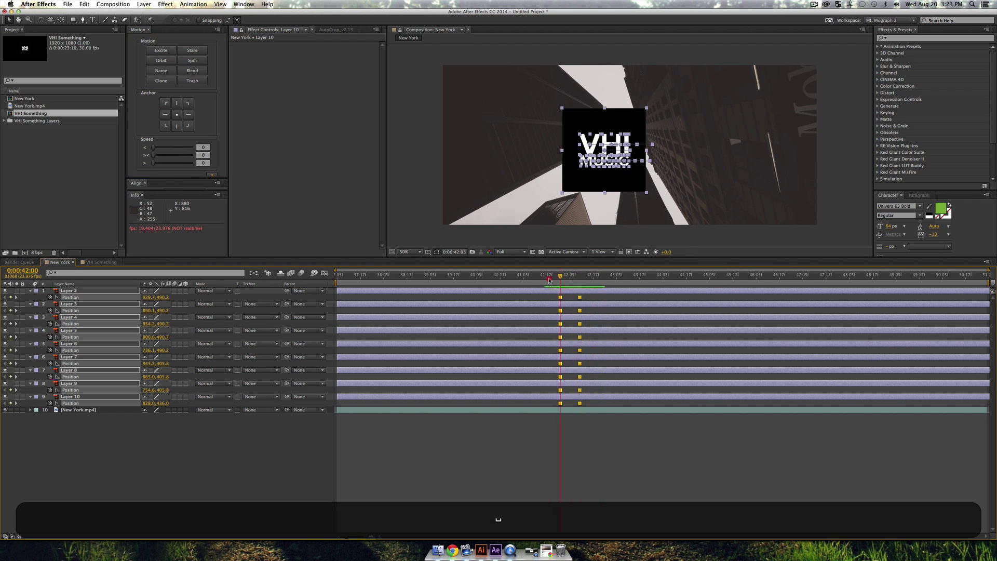
Delete the starting Position keyframes at 0:00:42:00 from all nine logo layers
{"action": "left_click", "coordinate": [549, 281]}
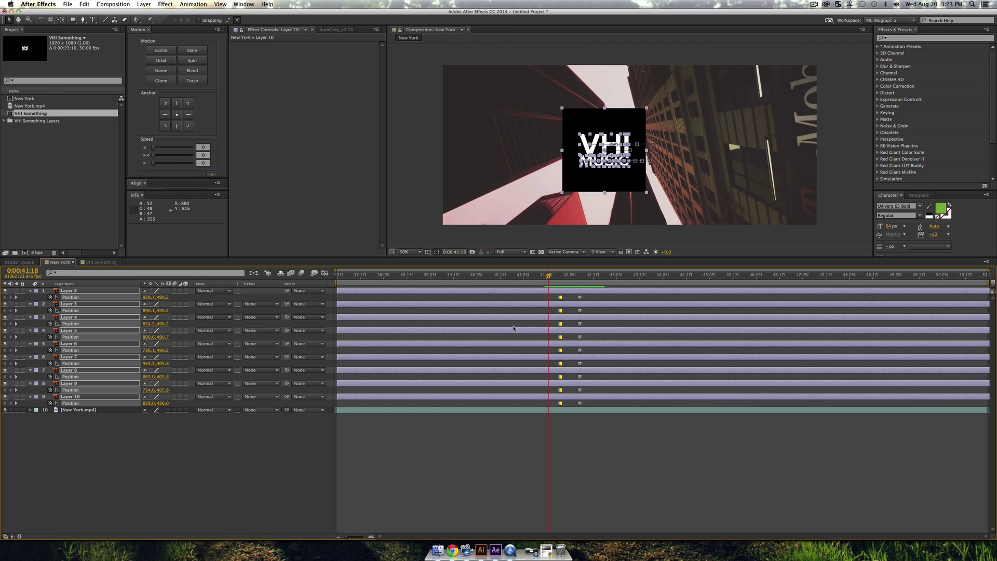
{"action": "key", "text": "BackSpace"}
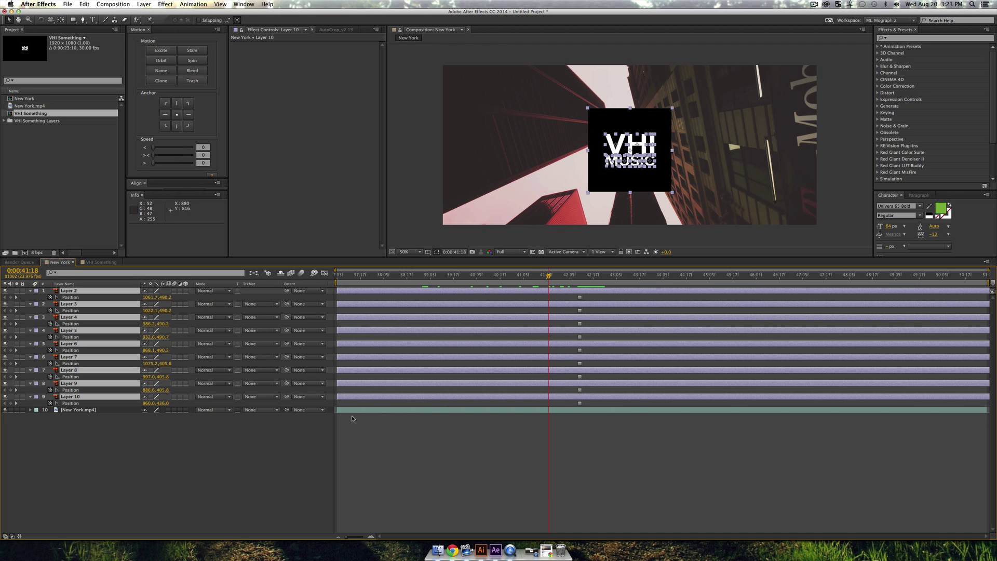
{"action": "left_click", "coordinate": [270, 452]}
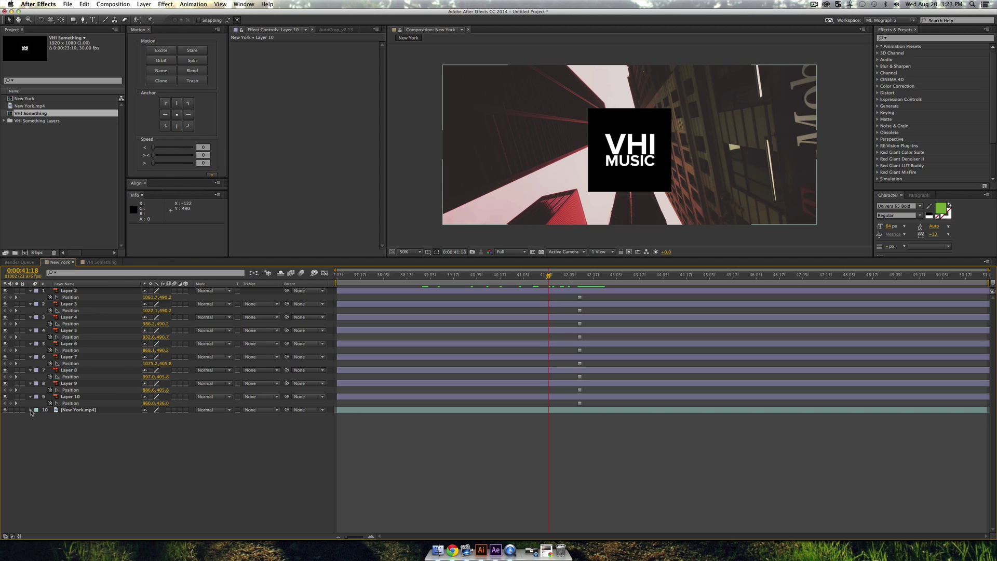
Lock the New York.mp4 layer, test marquee selection over the footage, and set the current time to 0:00:42:01
{"action": "left_click", "coordinate": [23, 410]}
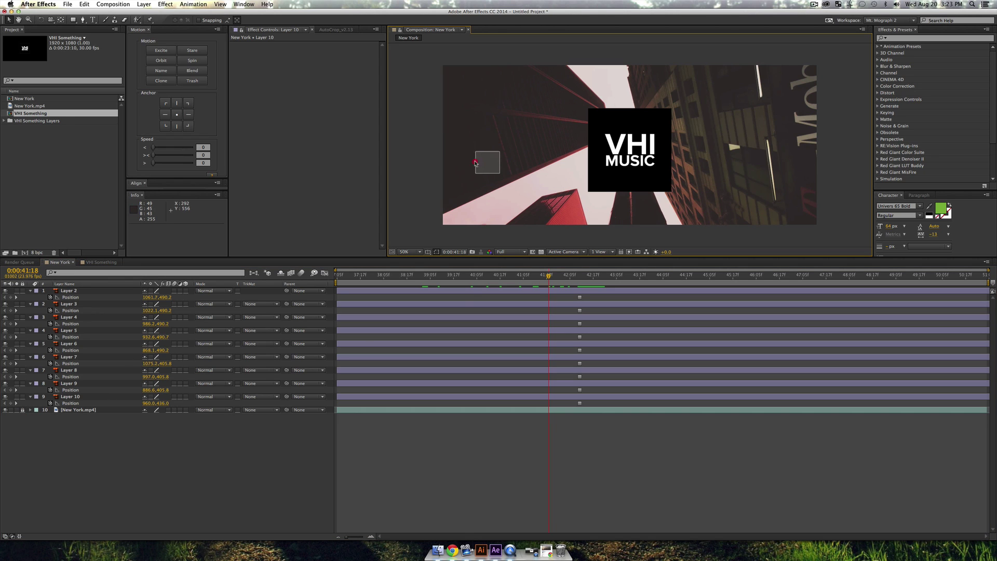
{"action": "left_click_drag", "start_coordinate": [468, 74], "coordinate": [598, 52]}
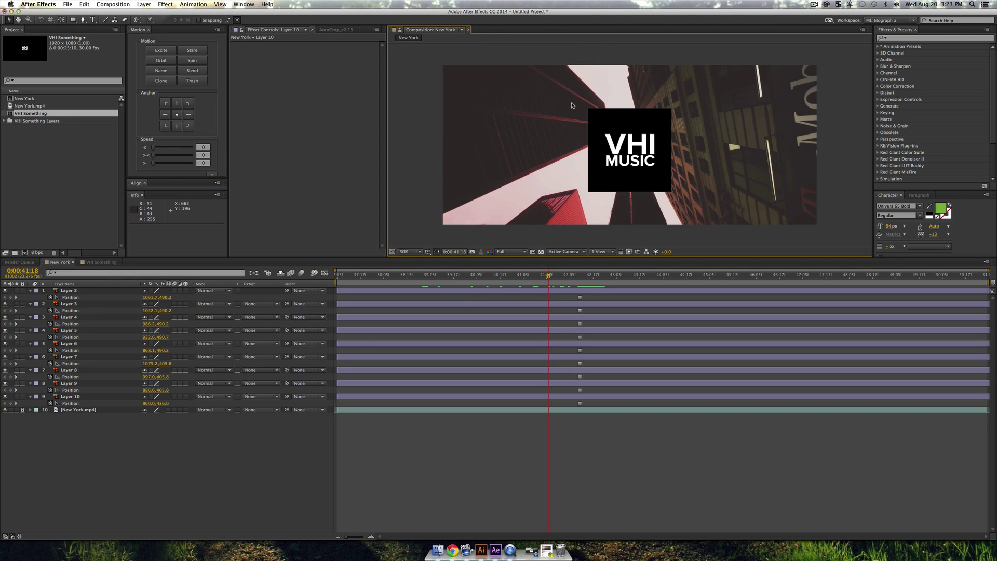
{"action": "left_click", "coordinate": [563, 276]}
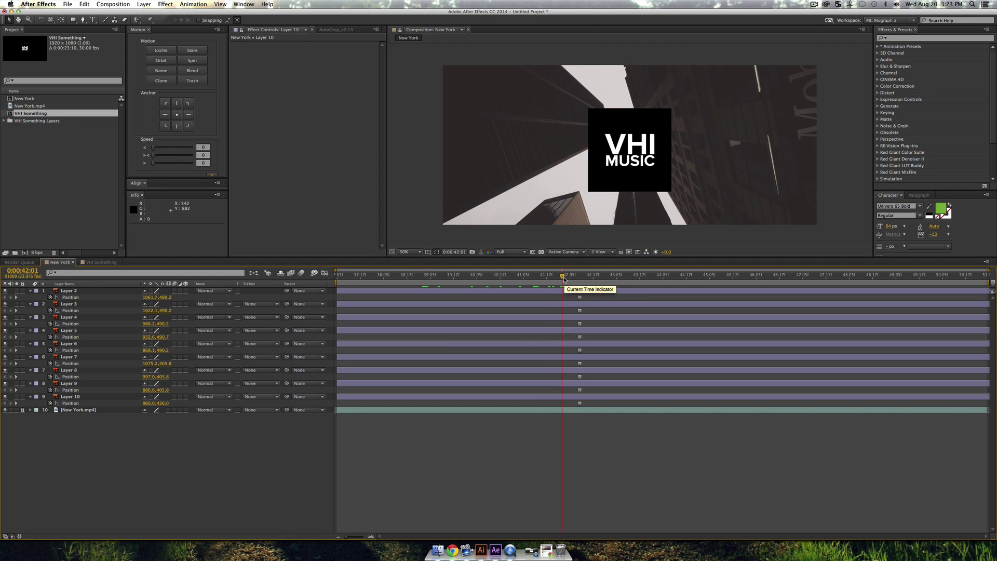
Move to 0:00:42:10 and add Scale keyframes at 100% to all nine logo layers
{"action": "left_click_drag", "start_coordinate": [564, 279], "coordinate": [566, 281]}
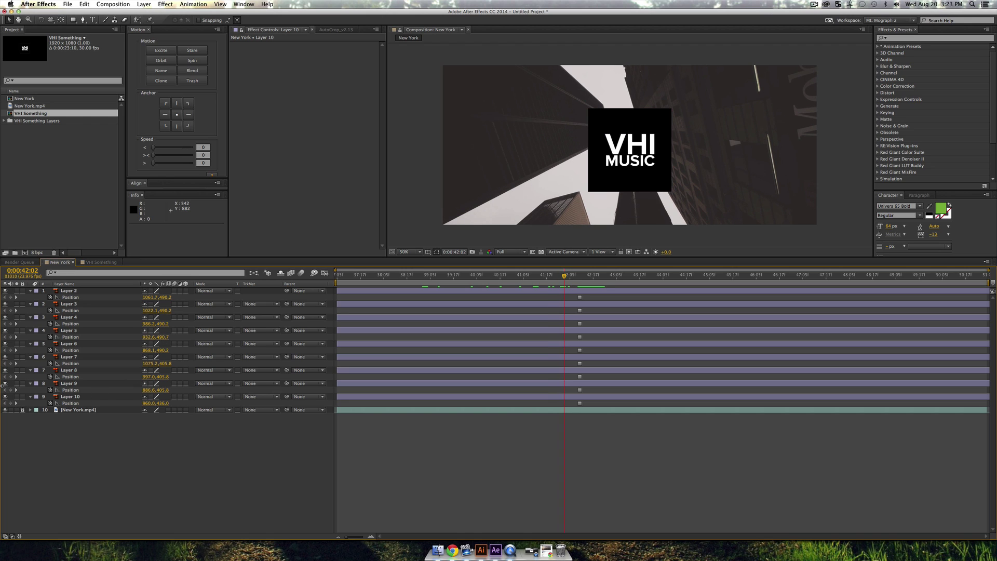
{"action": "left_click", "coordinate": [16, 403]}
{"action": "left_click", "coordinate": [84, 397]}
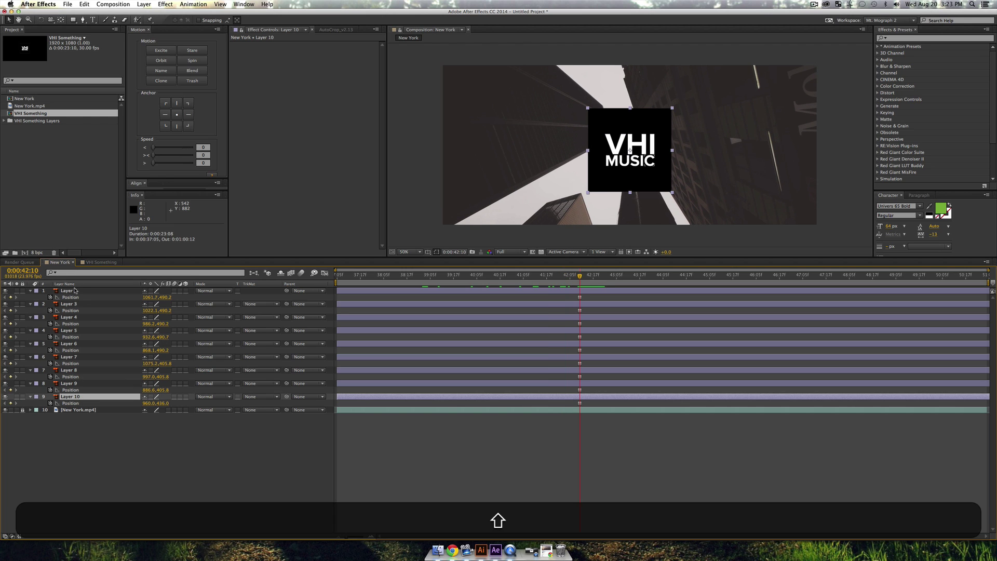
{"action": "left_click", "coordinate": [74, 292], "text": "shift"}
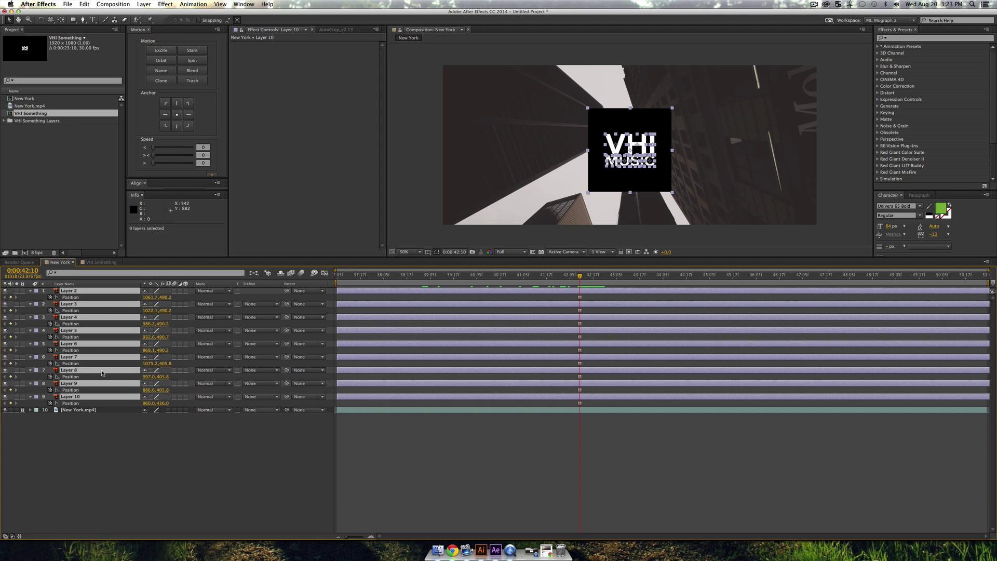
{"action": "key", "text": "s"}
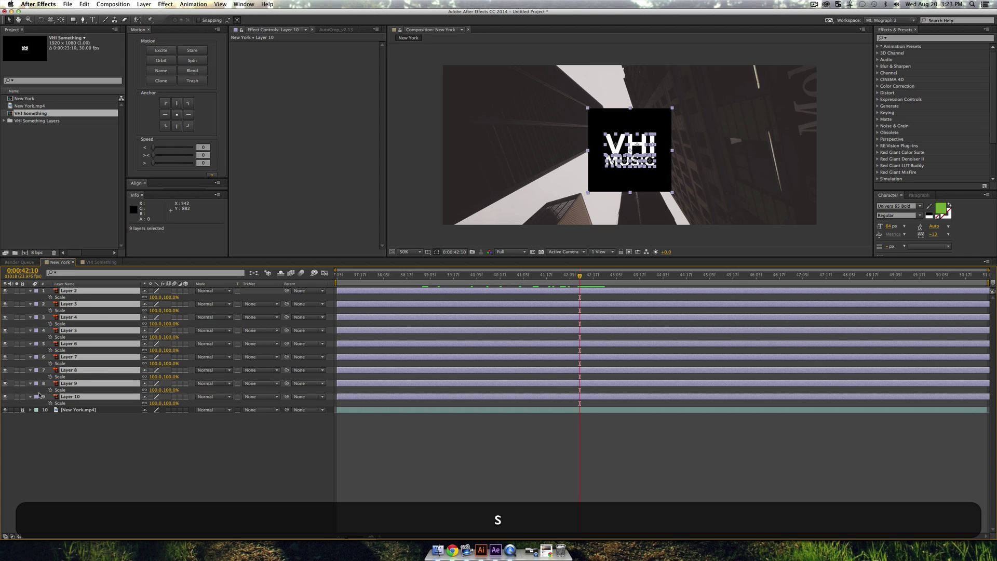
{"action": "left_click", "coordinate": [50, 403]}
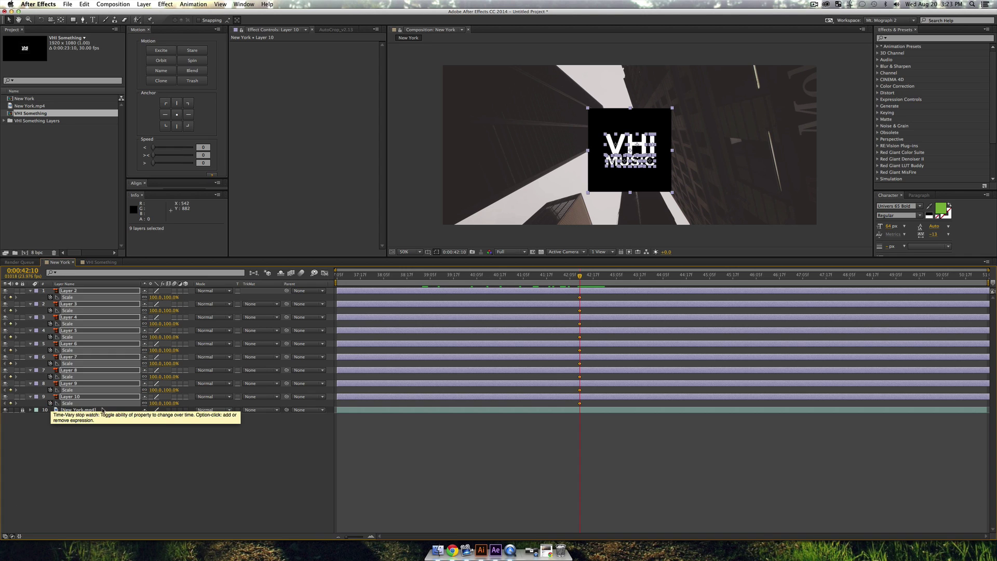
Adjust the new Scale keyframes with Motion's third Speed slider, return it to 0, and reveal all keyframed properties of the logo layers
{"action": "left_click", "coordinate": [153, 163]}
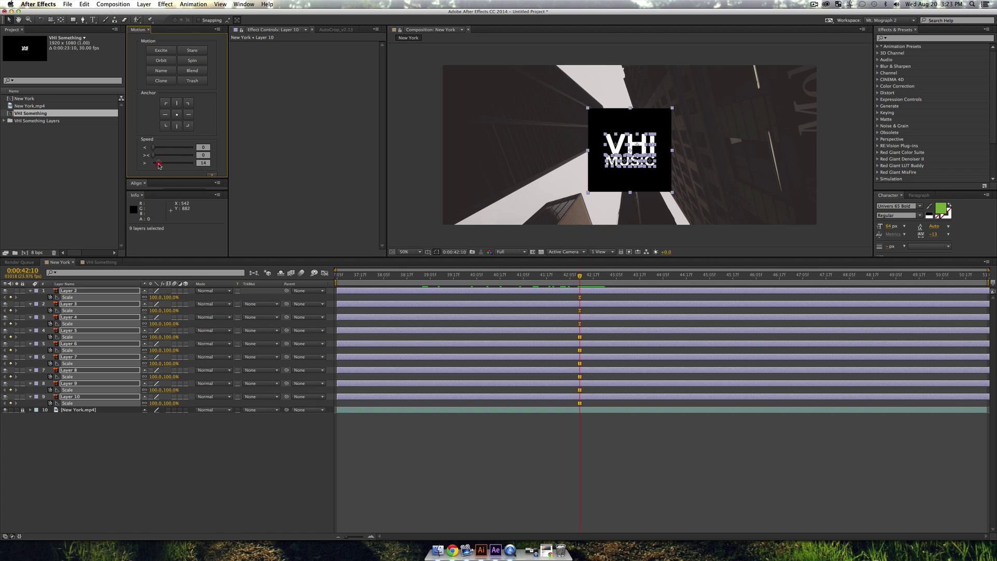
{"action": "left_click_drag", "start_coordinate": [159, 165], "coordinate": [152, 163]}
{"action": "key", "text": "u"}
{"action": "key", "text": "u"}
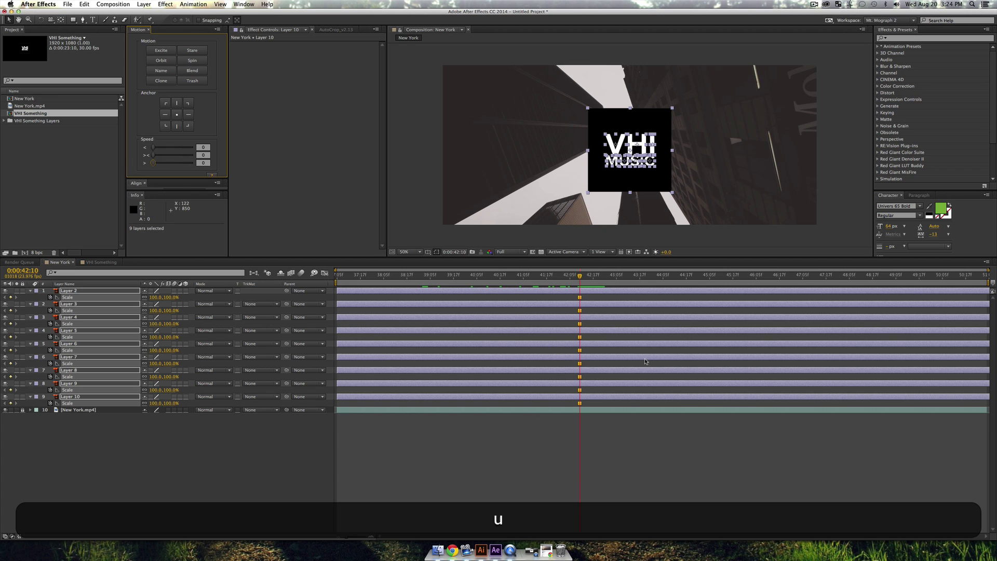
At 0:00:42:04, shift only the black square, Layer 10, 174 px to the left to Position 786, 436
{"action": "mouse_move", "coordinate": [581, 277]}
{"action": "left_mouse_down"}
{"action": "mouse_move", "coordinate": [589, 288]}
{"action": "mouse_move", "coordinate": [577, 295]}
{"action": "left_mouse_up"}
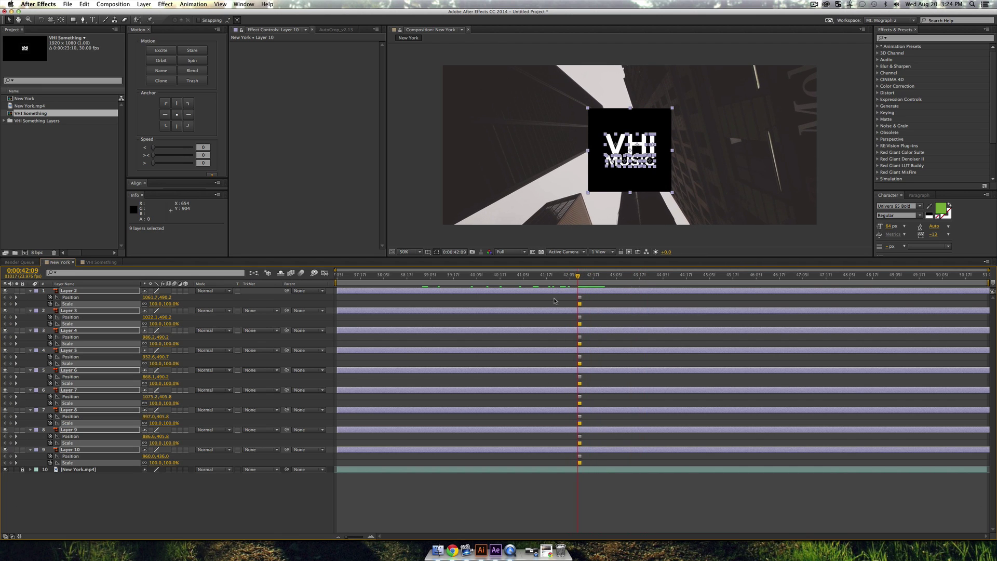
{"action": "left_click", "coordinate": [65, 450]}
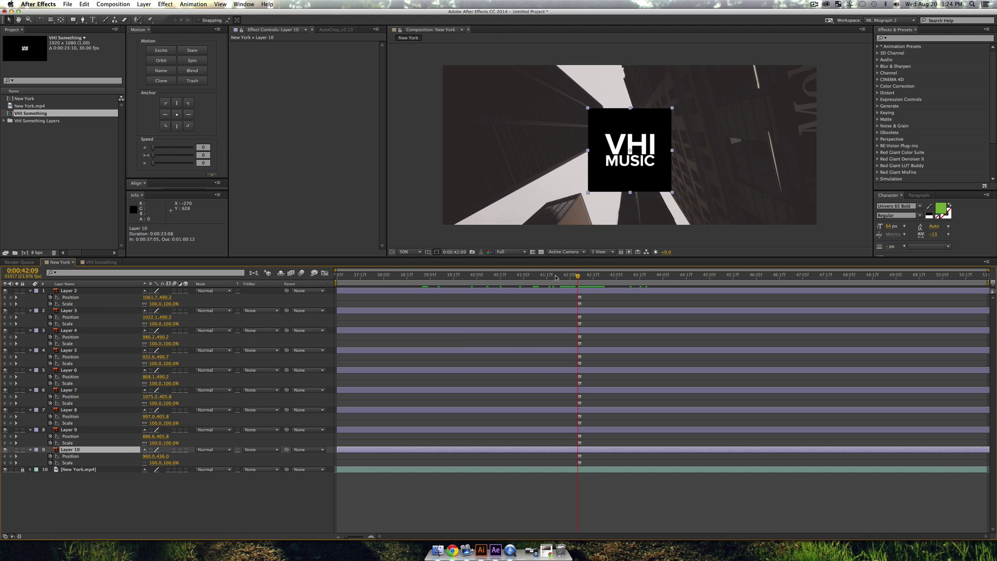
{"action": "left_click_drag", "start_coordinate": [574, 278], "coordinate": [567, 279]}
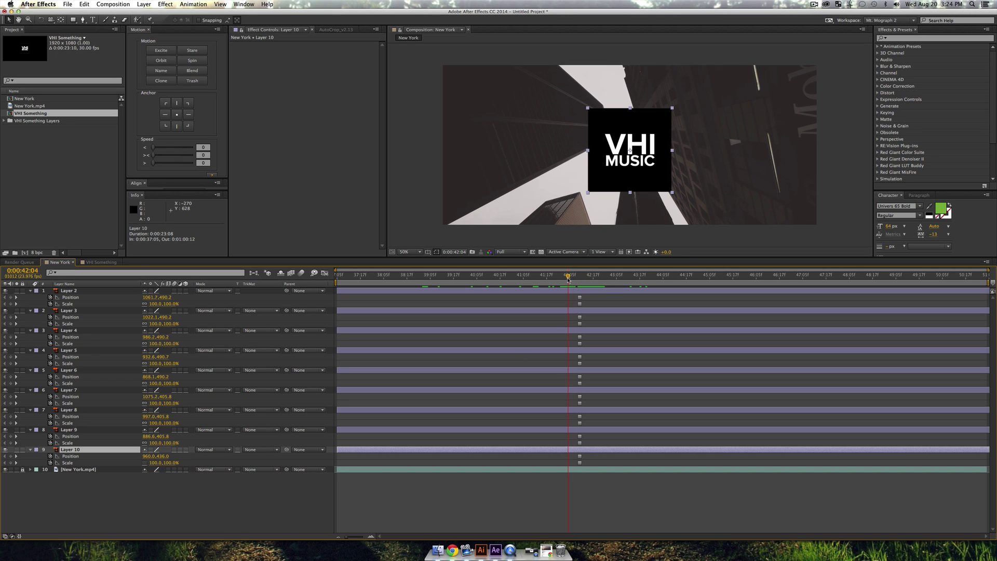
{"action": "left_click", "coordinate": [638, 119]}
{"action": "key", "text": "alt+shift+p"}
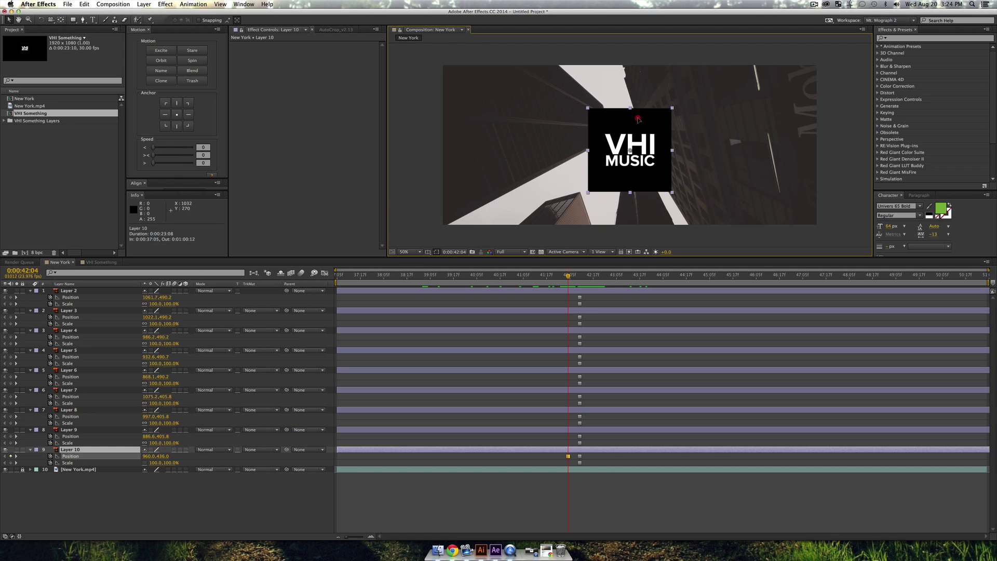
{"action": "left_click_drag", "start_coordinate": [638, 119], "coordinate": [611, 128]}
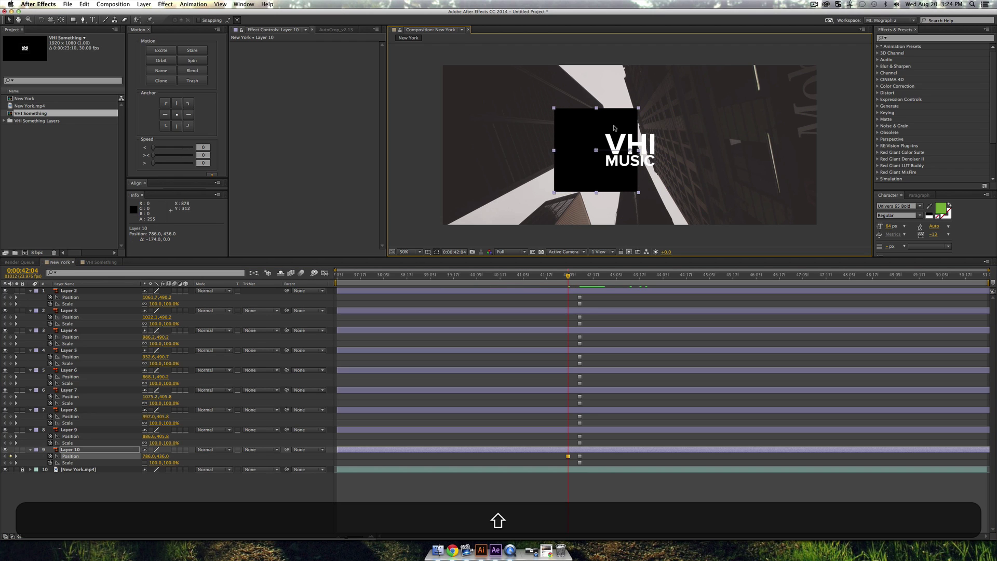
Squash Layer 10 to 100% by 20.6% at Position 182, 436 at 0:00:42:07, and place it at 348, 436 at 0:00:42:01
{"action": "left_click", "coordinate": [574, 276]}
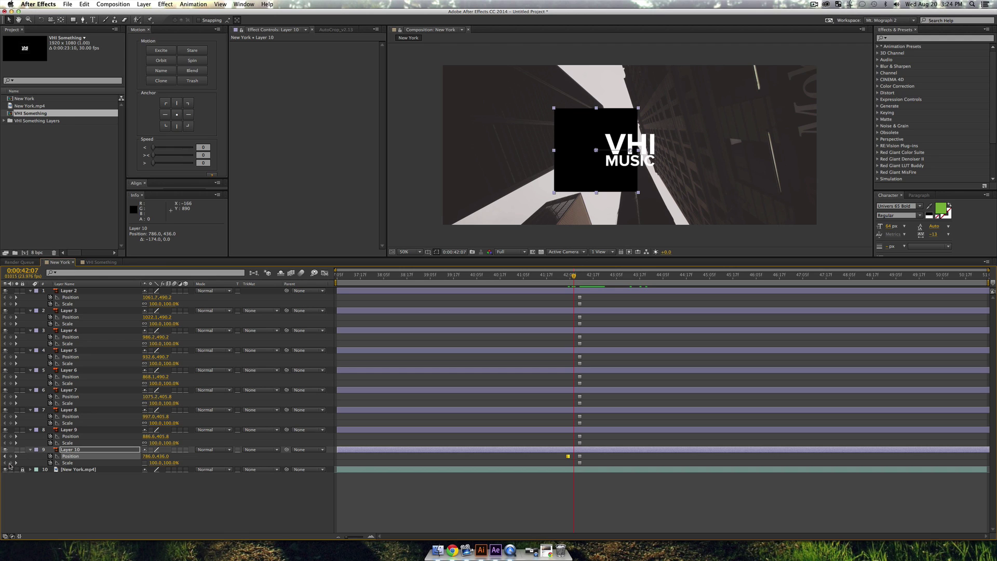
{"action": "left_click", "coordinate": [11, 462]}
{"action": "left_click_drag", "start_coordinate": [605, 114], "coordinate": [478, 151]}
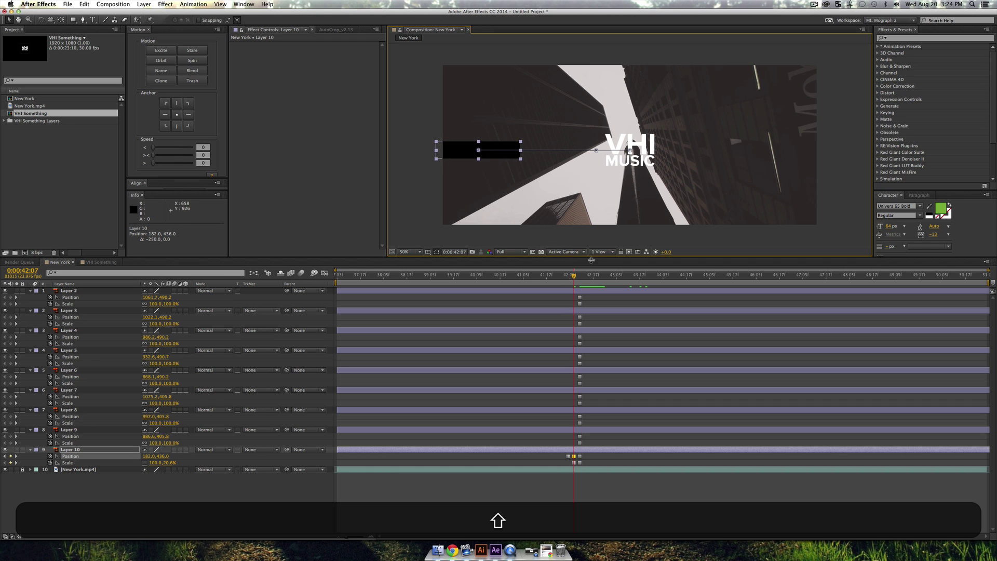
{"action": "left_click_drag", "start_coordinate": [573, 275], "coordinate": [561, 275]}
{"action": "left_click_drag", "start_coordinate": [584, 161], "coordinate": [495, 82]}
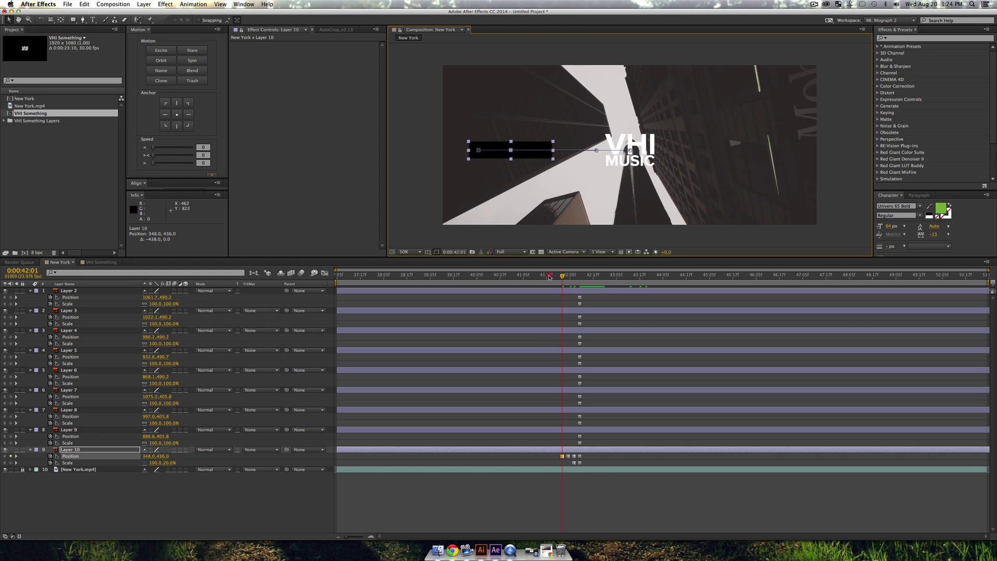
Place Layer 10 at 210, 764 with 112% scale around 0:00:41:14, and at 1222, 436 with 112% by 41.8% scale at 0:00:41:03
{"action": "left_click_drag", "start_coordinate": [552, 274], "coordinate": [540, 274]}
{"action": "left_click_drag", "start_coordinate": [534, 154], "coordinate": [683, 149]}
{"action": "left_click", "coordinate": [520, 274]}
{"action": "left_click_drag", "start_coordinate": [683, 104], "coordinate": [704, 151]}
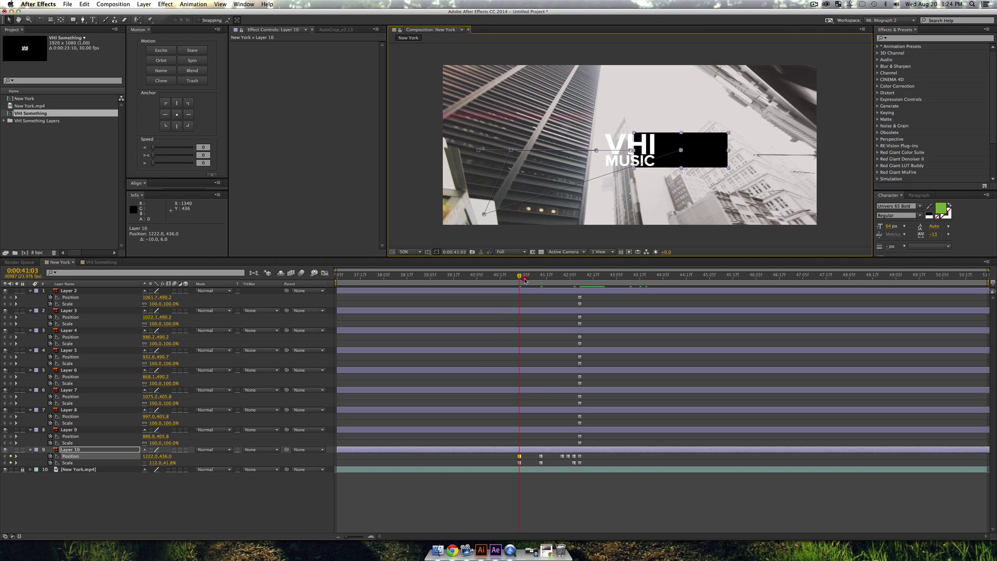
Stretch Layer 10 into a thin bar at 1488, 436 at 0:00:41:08, move it to 92, 60 at 0:00:40:16, and preview
{"action": "left_click_drag", "start_coordinate": [524, 277], "coordinate": [528, 276]}
{"action": "left_click_drag", "start_coordinate": [683, 133], "coordinate": [844, 151]}
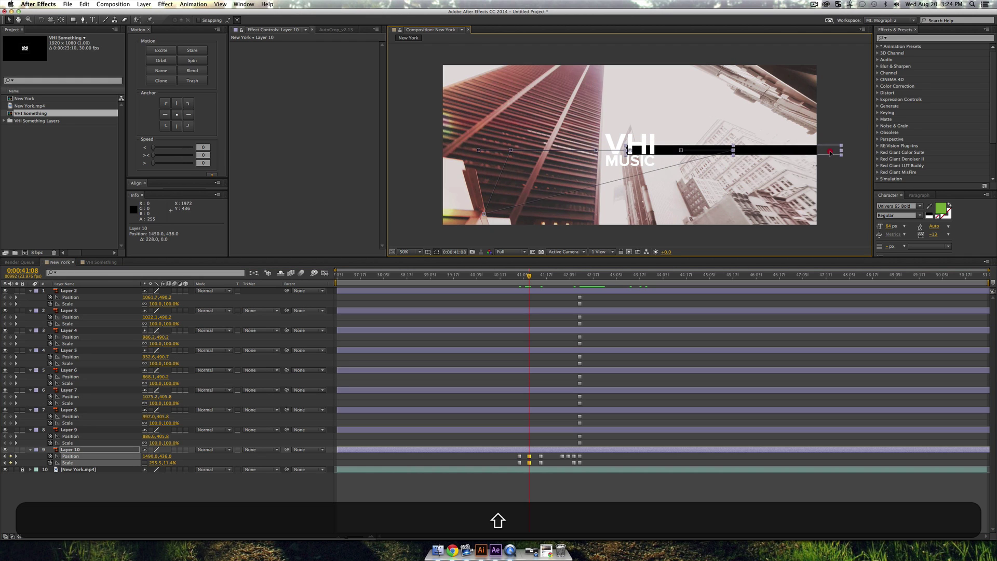
{"action": "left_click_drag", "start_coordinate": [541, 279], "coordinate": [499, 277]}
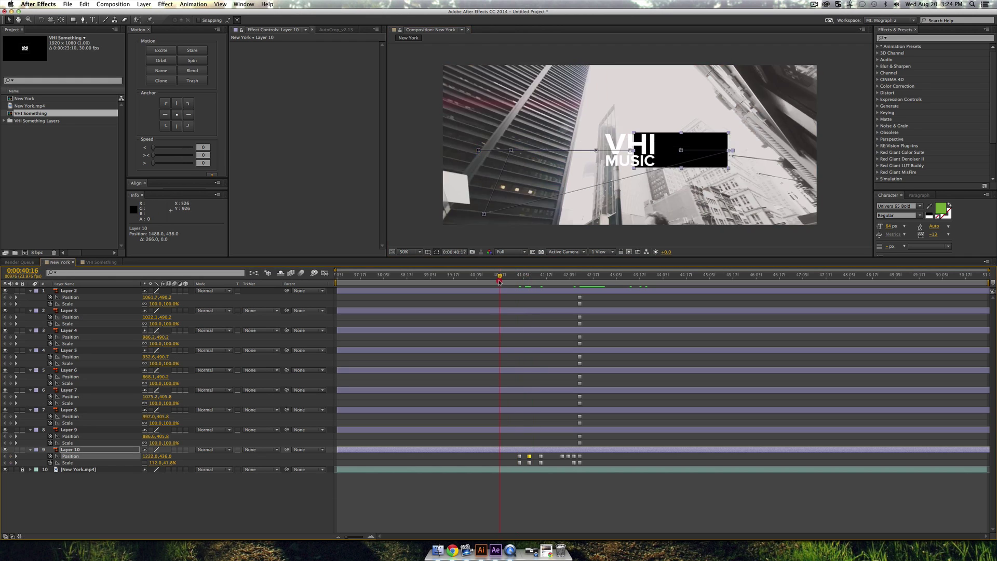
{"action": "left_click_drag", "start_coordinate": [701, 141], "coordinate": [508, 96]}
{"action": "key", "text": "space"}
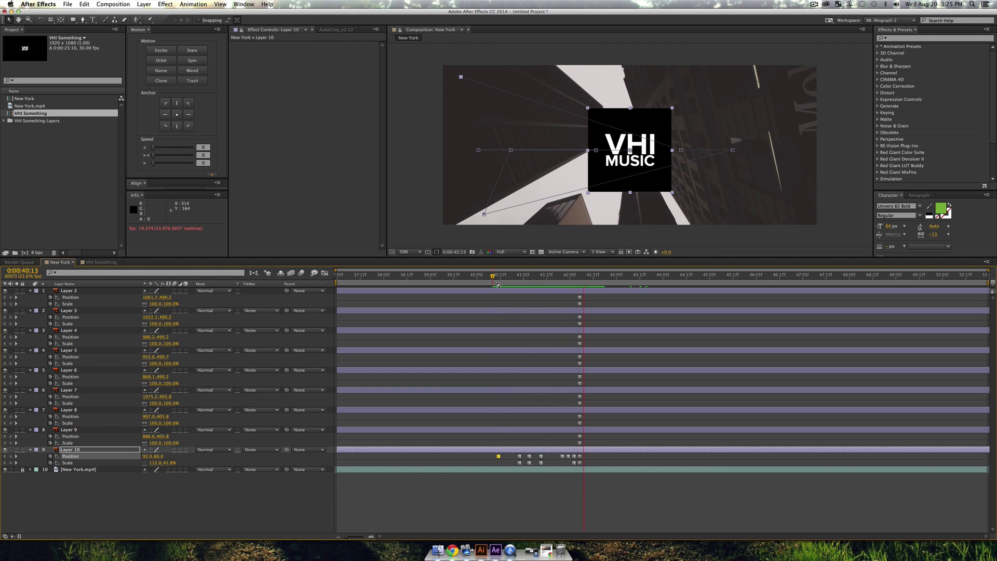
{"action": "key", "text": "space"}
Enlarge Layer 10 to about 119.1% at 92, 670 at 0:00:40:07, place it at 2244, 670 at 0:00:39:22, and preview
{"action": "left_click_drag", "start_coordinate": [554, 279], "coordinate": [481, 292]}
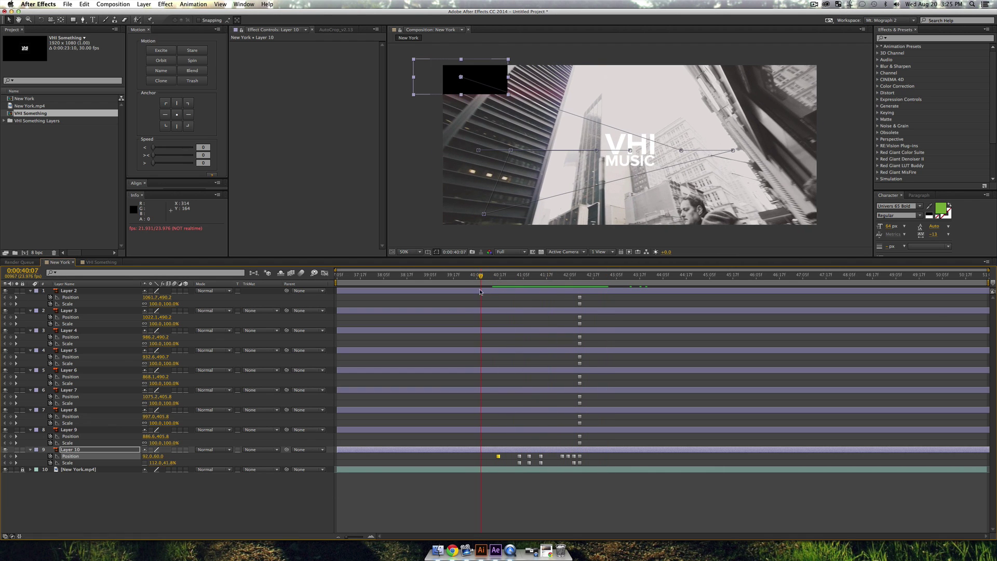
{"action": "left_click_drag", "start_coordinate": [461, 96], "coordinate": [898, 239]}
{"action": "left_click", "coordinate": [463, 281]}
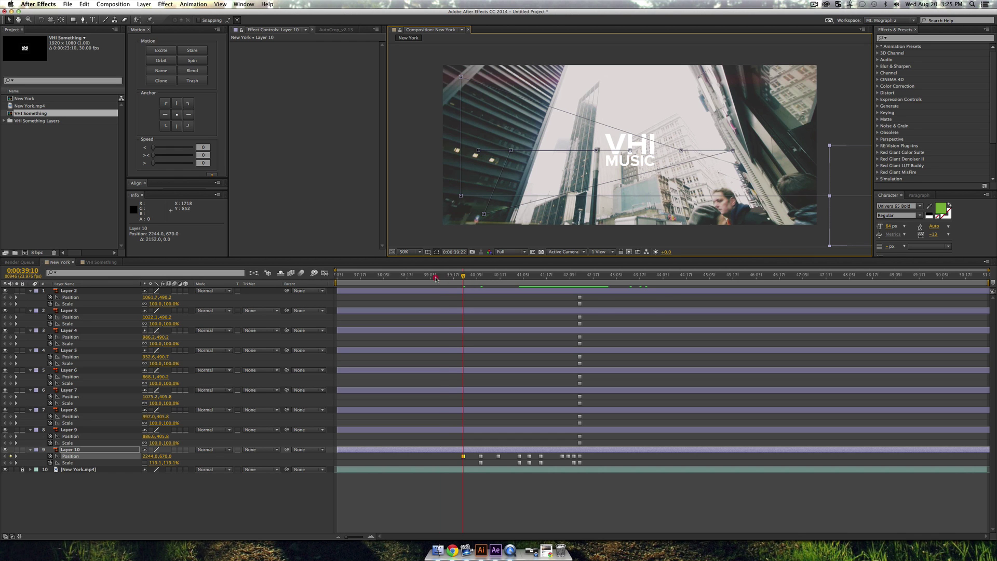
{"action": "key", "text": "space"}
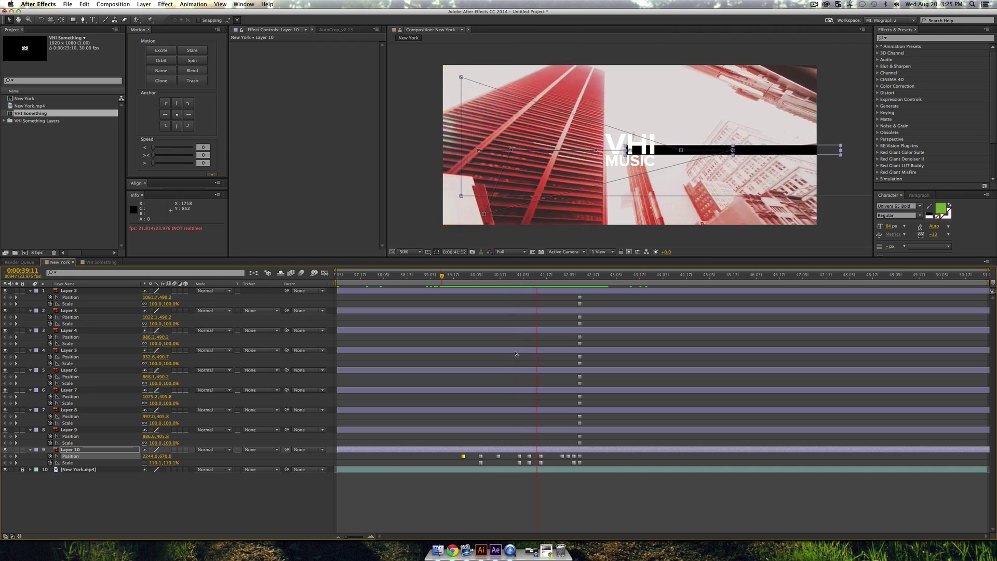
{"action": "key", "text": "space"}
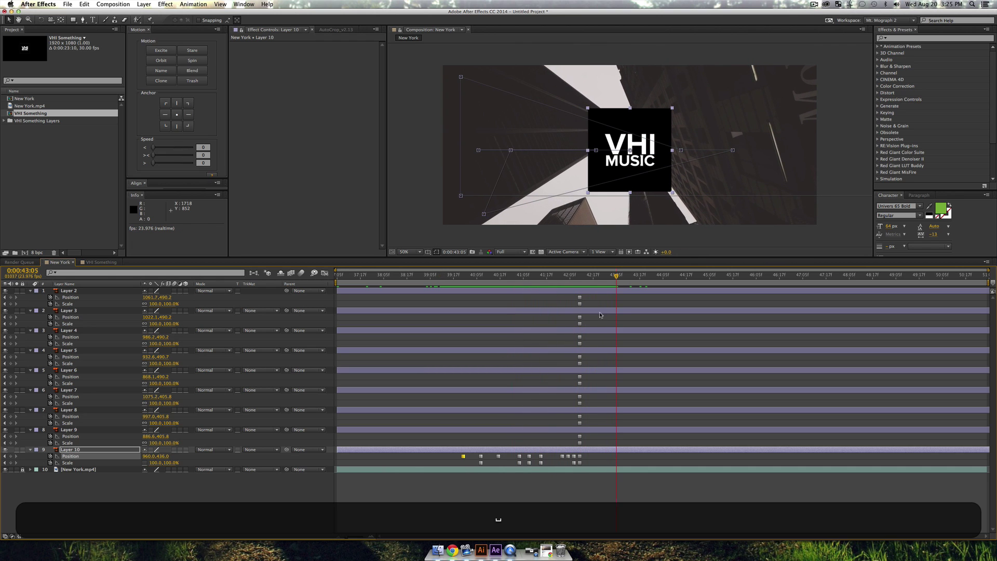
Shrink Layer 10 to 3.1% at 0:00:41:20, nudging its Position to 278, 750, and reposition it at 69% by 35% scale at 0:00:40:22
{"action": "left_click_drag", "start_coordinate": [549, 278], "coordinate": [553, 278]}
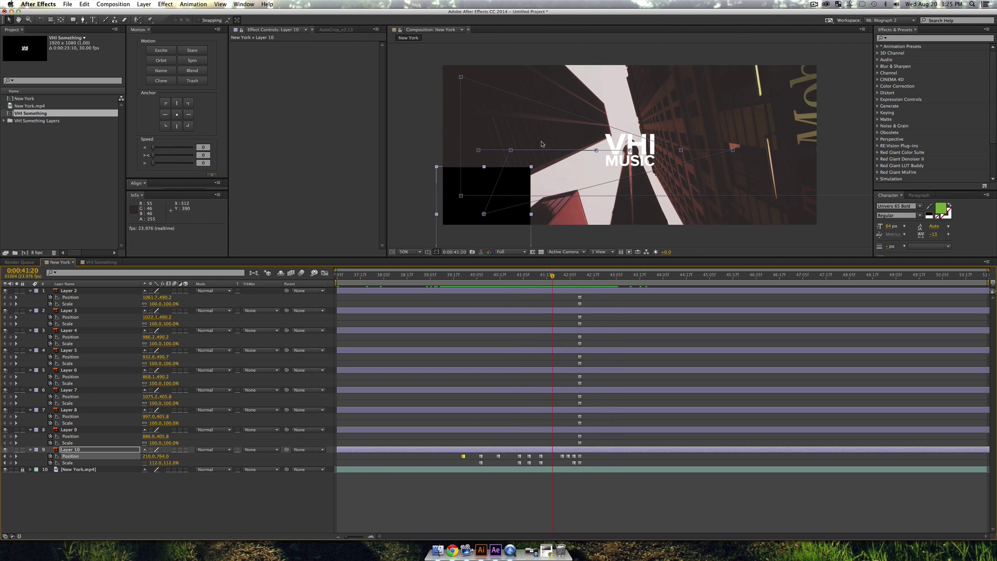
{"action": "left_click_drag", "start_coordinate": [532, 169], "coordinate": [500, 210]}
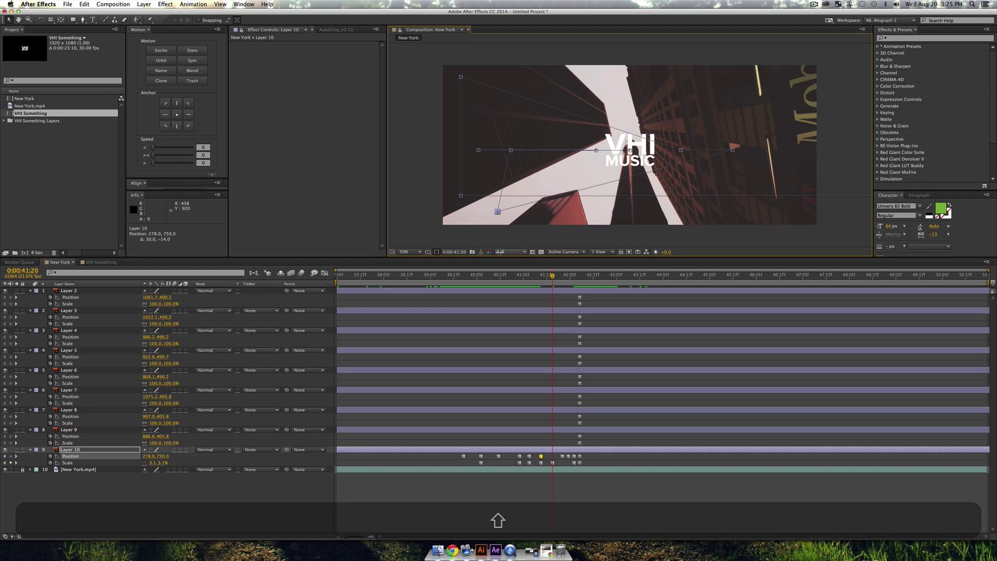
{"action": "left_click_drag", "start_coordinate": [541, 278], "coordinate": [510, 284]}
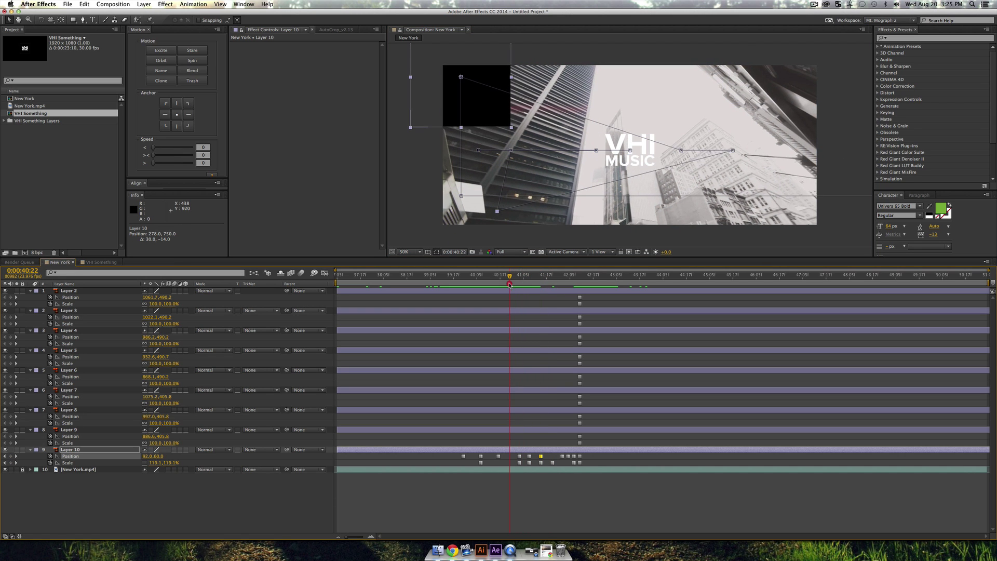
{"action": "left_click_drag", "start_coordinate": [491, 95], "coordinate": [549, 151]}
{"action": "left_click_drag", "start_coordinate": [524, 100], "coordinate": [523, 146]}
Preview Layer 10's revised jumping movement from 0:00:40:01
{"action": "left_click_drag", "start_coordinate": [495, 285], "coordinate": [471, 284]}
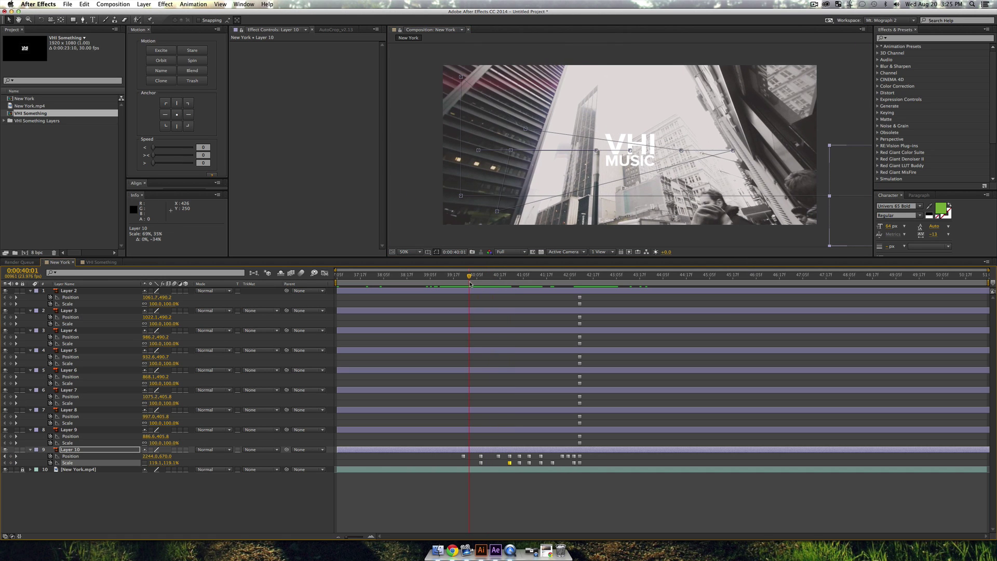
{"action": "key", "text": "space"}
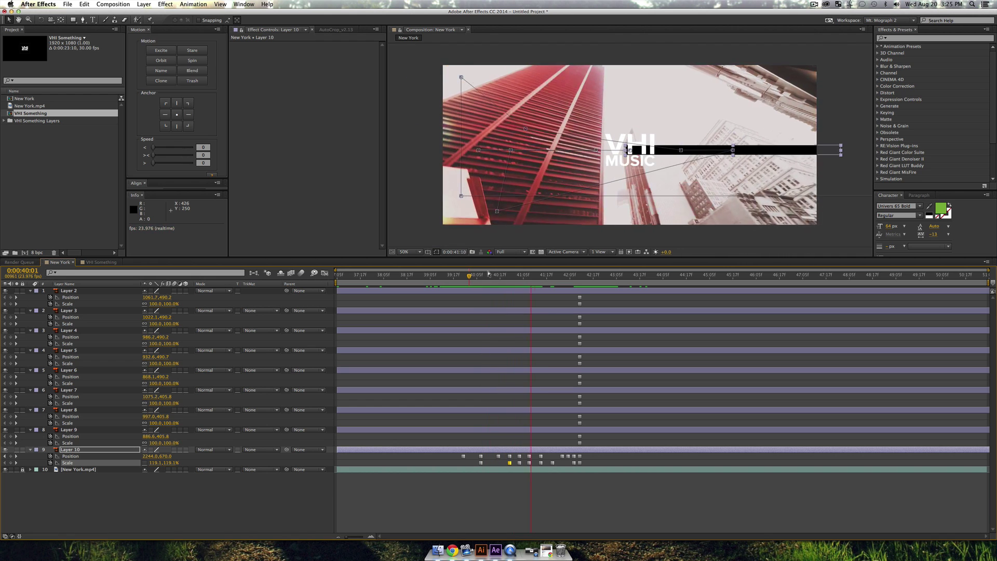
{"action": "key", "text": "space"}
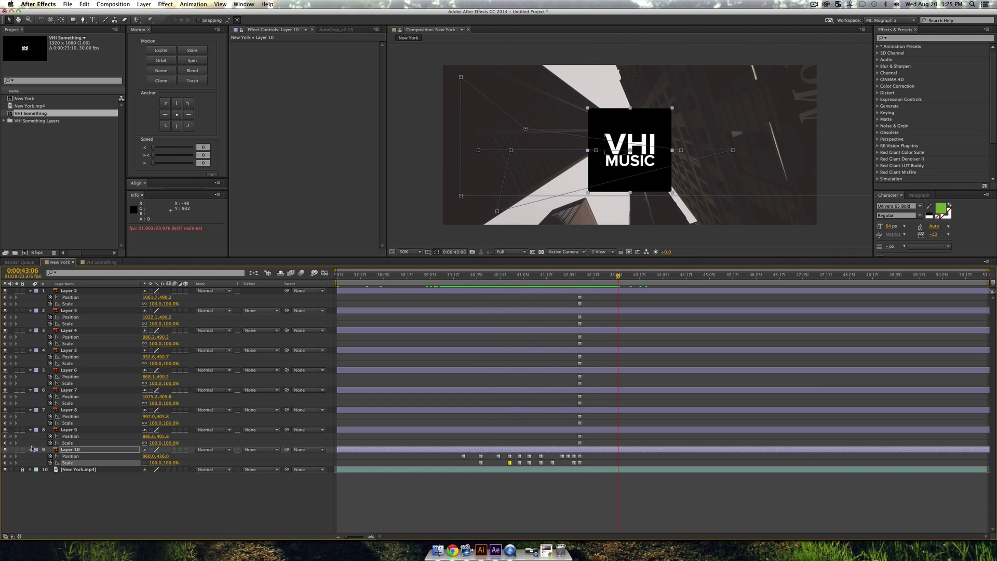
At 0:00:42:02, set Layer 10's Scale to about 88.1% by 71.1% and preview the motion from 0:00:40:18
{"action": "left_click", "coordinate": [22, 449]}
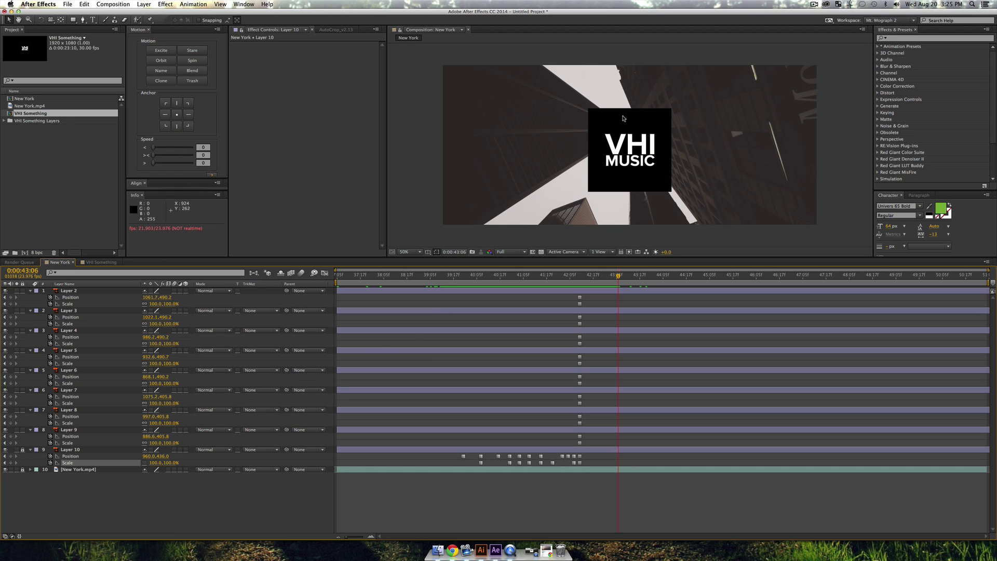
{"action": "left_click", "coordinate": [570, 274]}
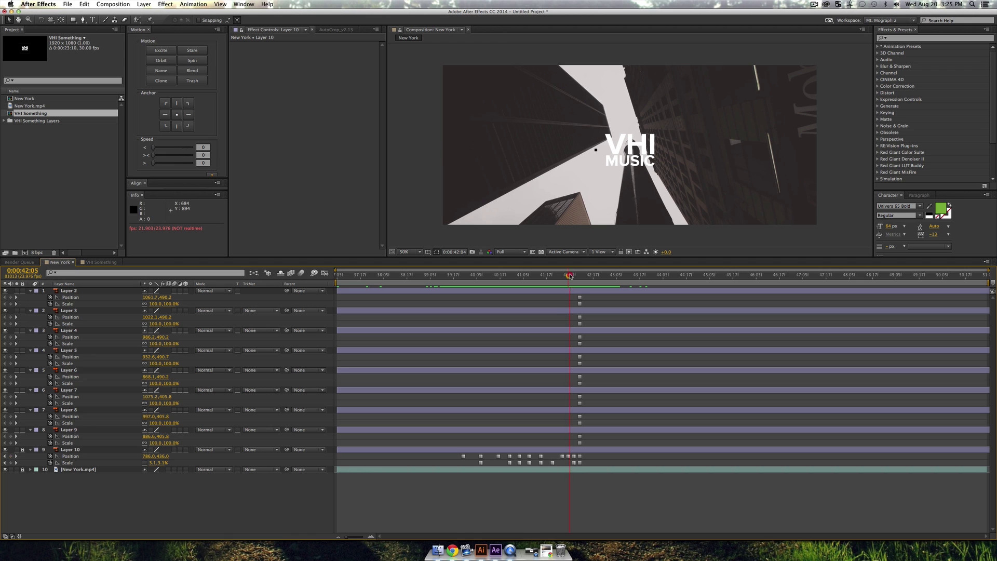
{"action": "left_click_drag", "start_coordinate": [570, 275], "coordinate": [564, 278]}
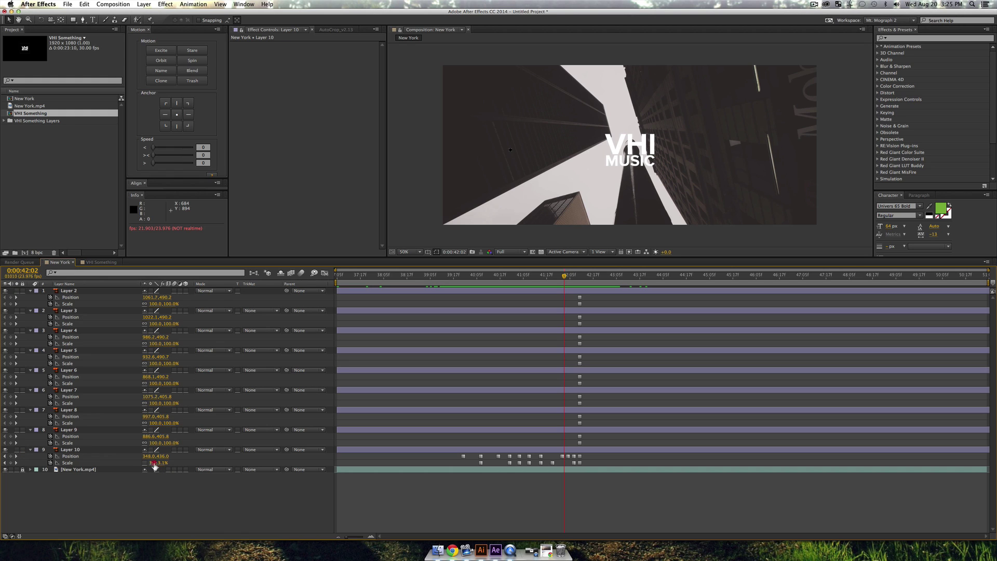
{"action": "left_click_drag", "start_coordinate": [154, 465], "coordinate": [188, 461]}
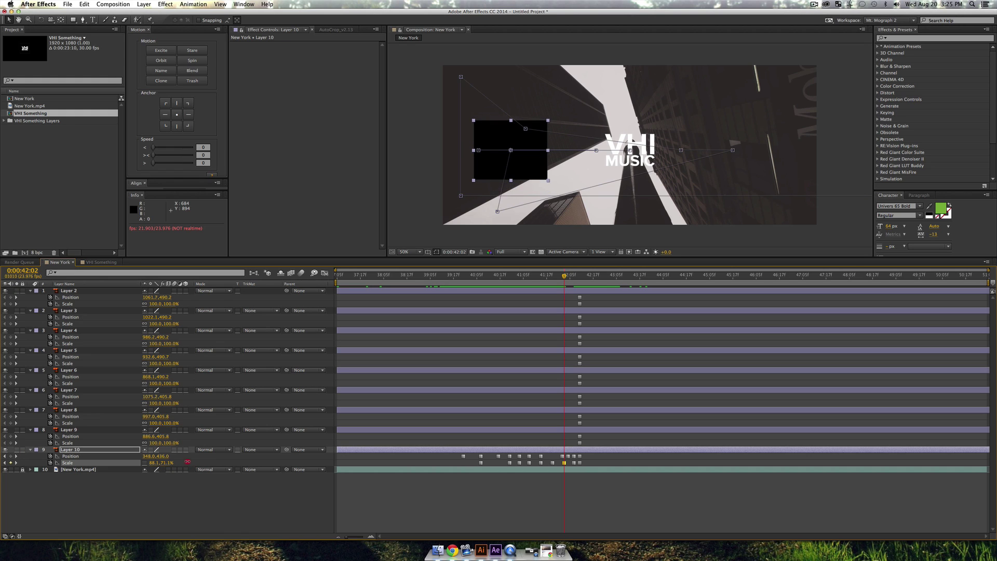
{"action": "left_click", "coordinate": [502, 279]}
{"action": "key", "text": "space"}
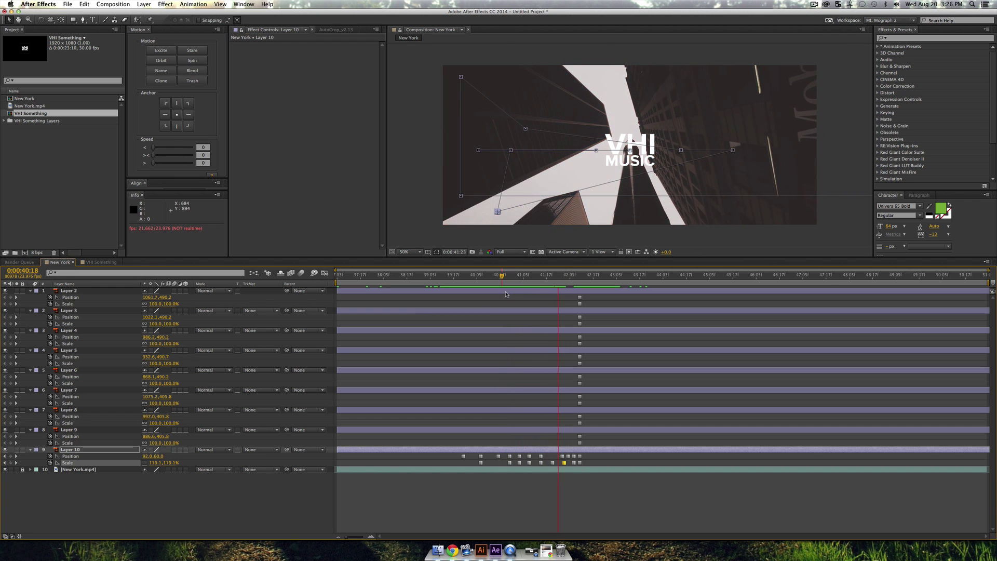
{"action": "key", "text": "space"}
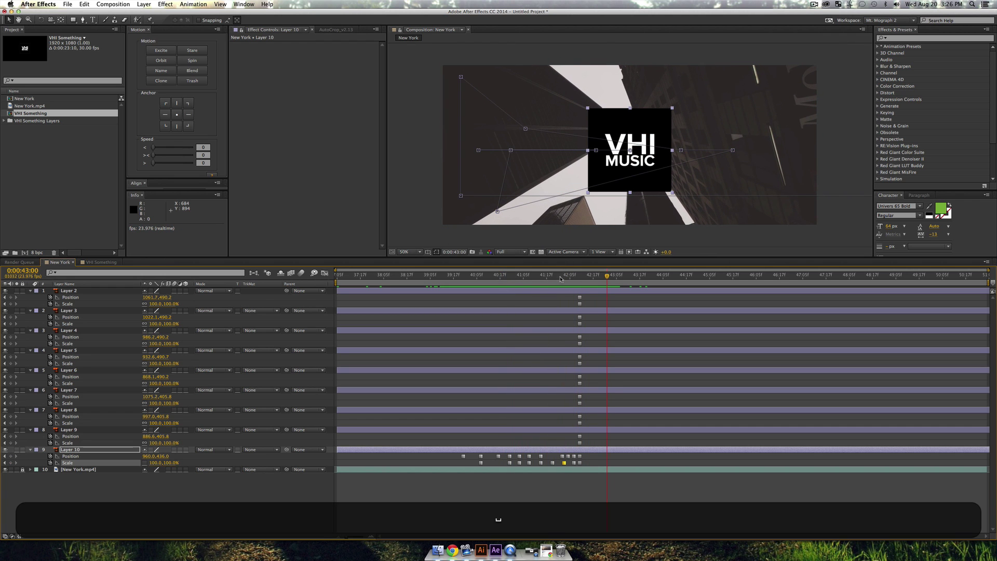
Lock Layer 10 and place Layer 9, the letter V, at 600.6, 405.8 at 0:00:42:06
{"action": "left_click", "coordinate": [560, 277]}
{"action": "left_click", "coordinate": [22, 450]}
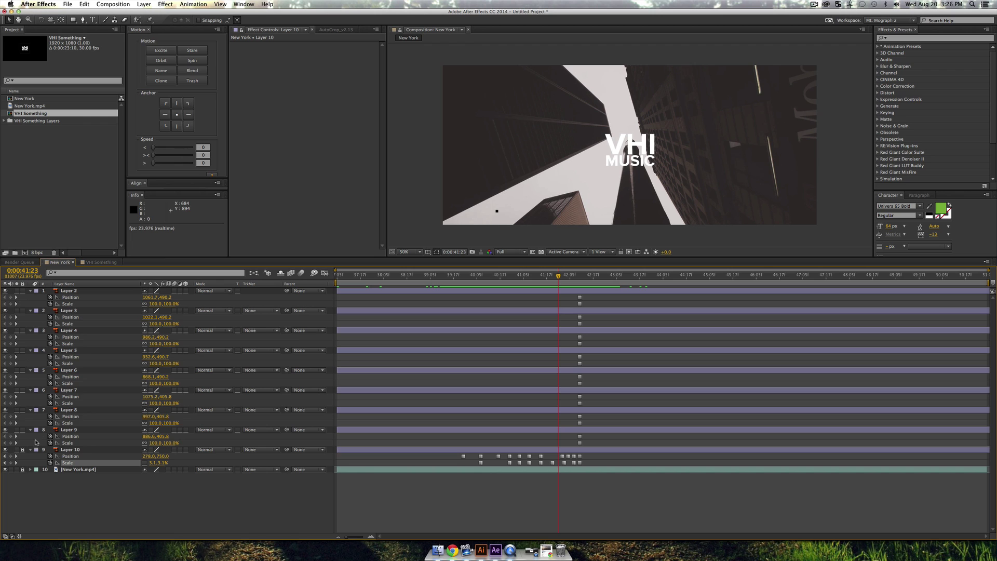
{"action": "left_click", "coordinate": [78, 428]}
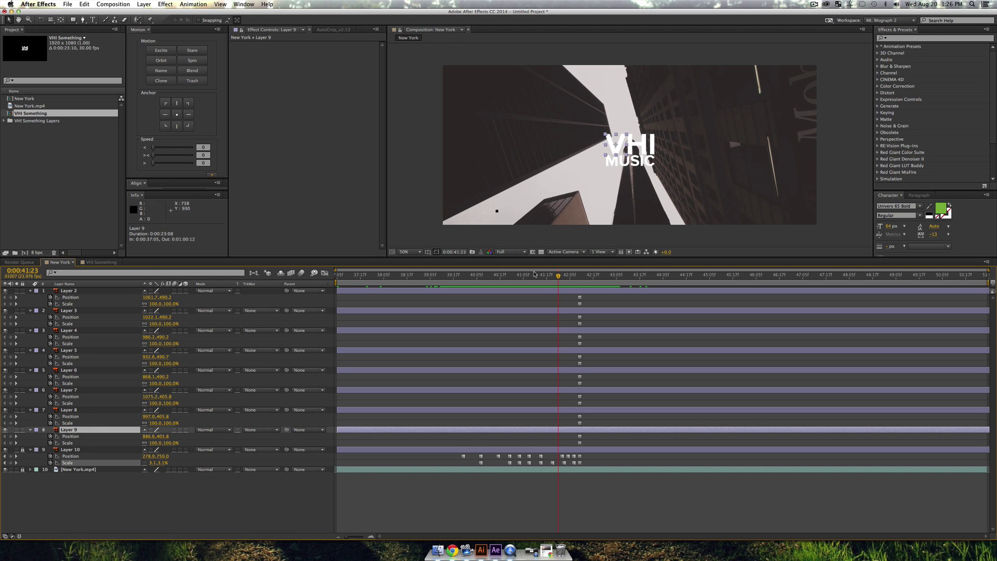
{"action": "left_click_drag", "start_coordinate": [557, 277], "coordinate": [572, 283]}
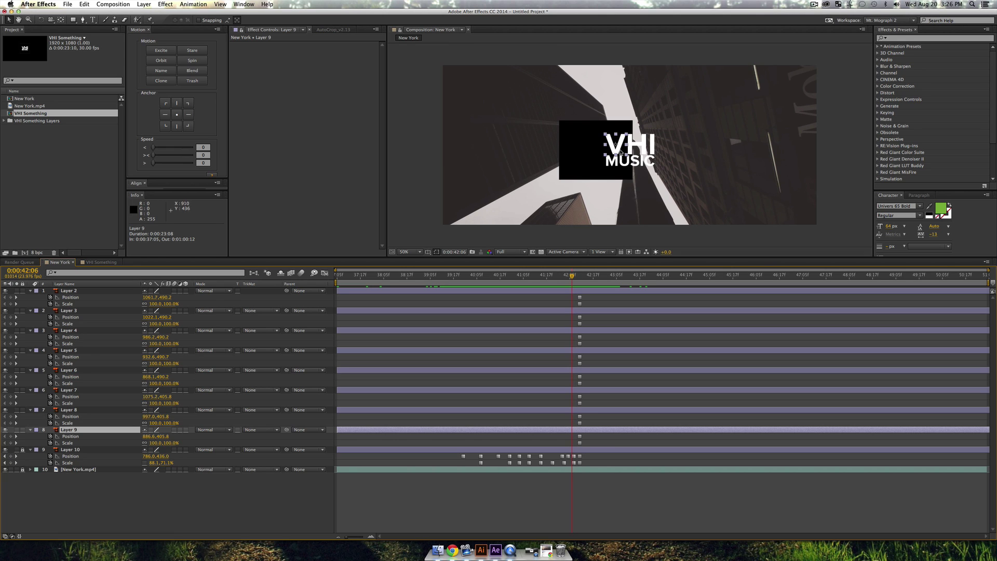
{"action": "left_click_drag", "start_coordinate": [621, 153], "coordinate": [542, 299]}
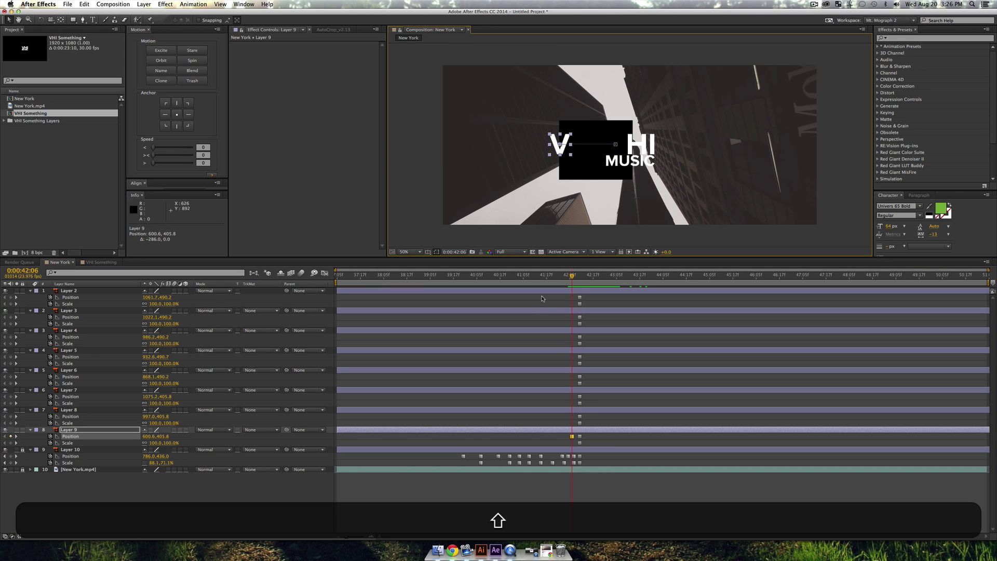
Put Layer 9 at 600.6, 561.8 with 165.7% scale at 0:00:42:05, and at 64.6, 405.8 with 85.3% scale at 0:00:42:07
{"action": "key", "text": "Page_Up"}
{"action": "mouse_move", "coordinate": [559, 152]}
{"action": "left_mouse_down"}
{"action": "mouse_move", "coordinate": [559, 183]}
{"action": "mouse_move", "coordinate": [578, 159]}
{"action": "left_mouse_up"}
{"action": "left_click_drag", "start_coordinate": [568, 270], "coordinate": [573, 276]}
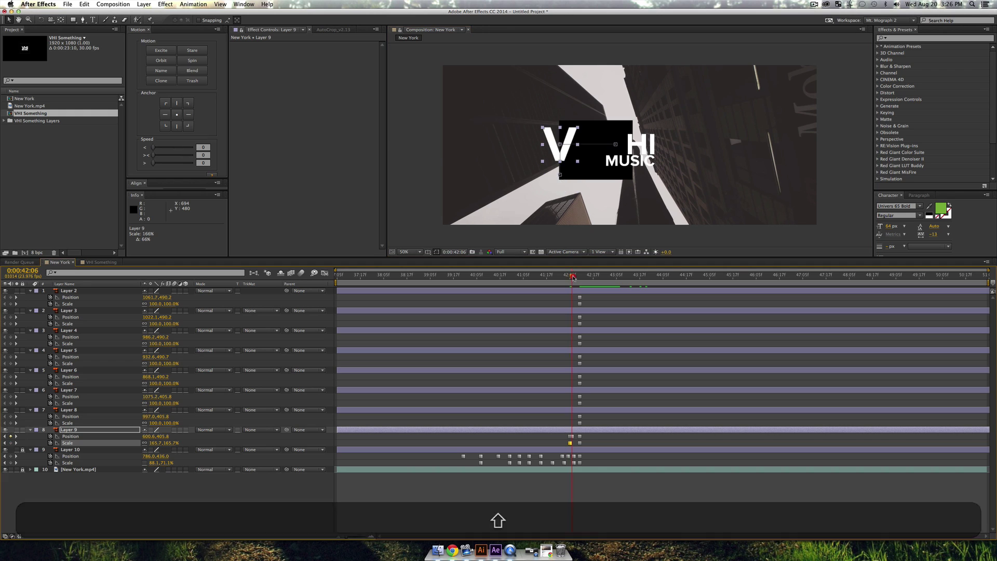
{"action": "left_click_drag", "start_coordinate": [577, 130], "coordinate": [463, 139]}
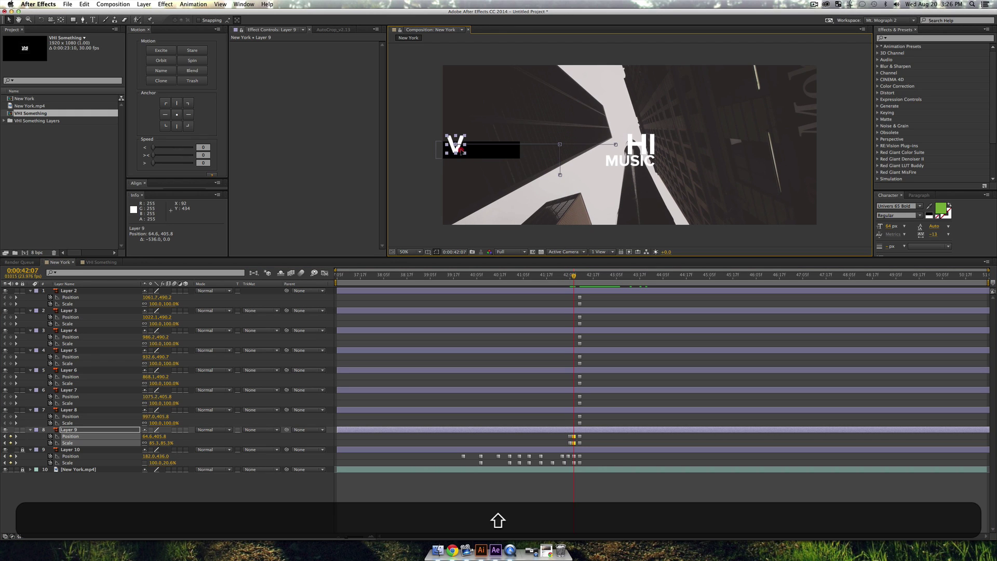
Place Layer 9 at 1566.6, 561.8 at 0:00:41:20, and at 1730.6, 295.8 with 265.3% scale at 0:00:41:12
{"action": "left_click_drag", "start_coordinate": [568, 275], "coordinate": [551, 275]}
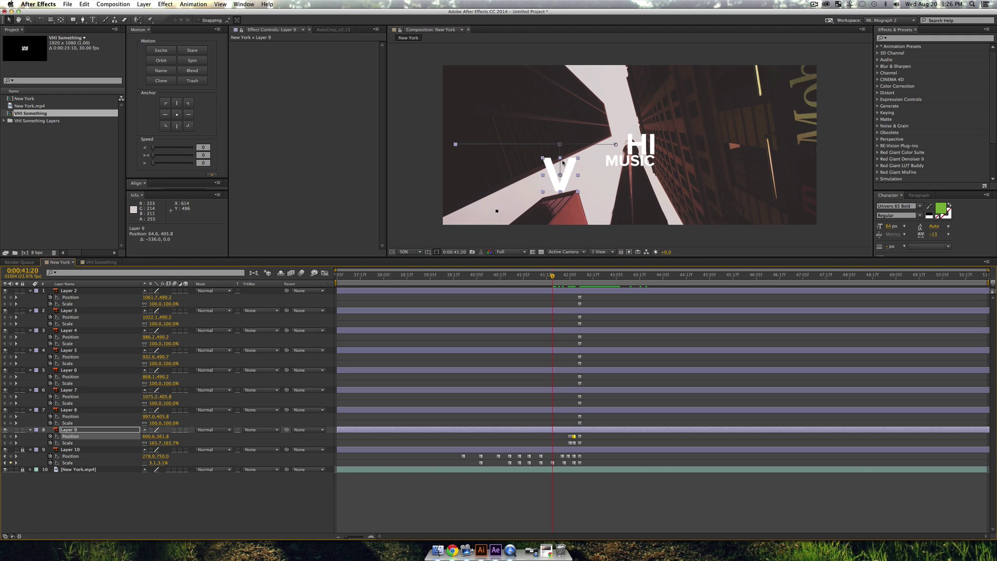
{"action": "left_click_drag", "start_coordinate": [564, 175], "coordinate": [752, 175]}
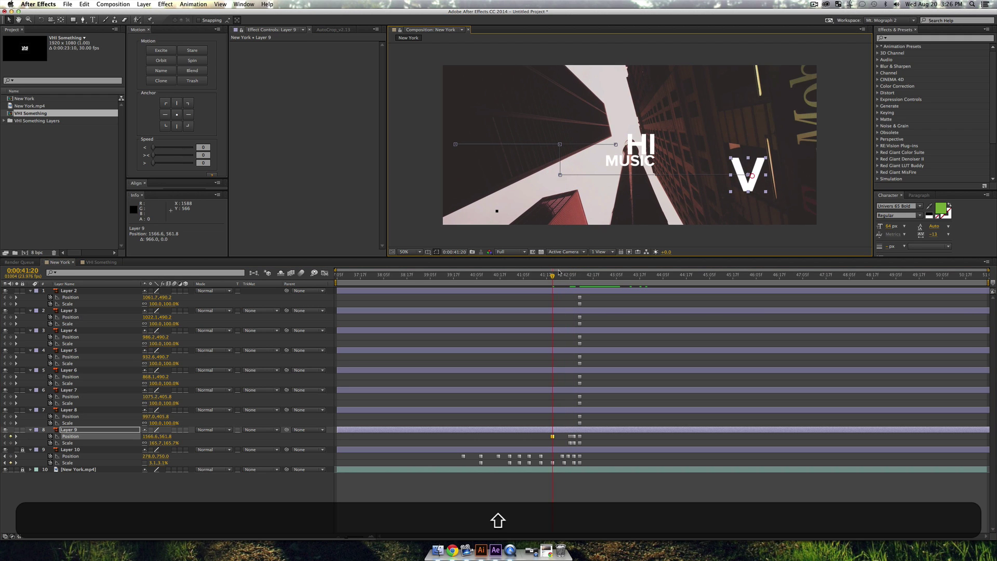
{"action": "left_click_drag", "start_coordinate": [541, 277], "coordinate": [537, 279]}
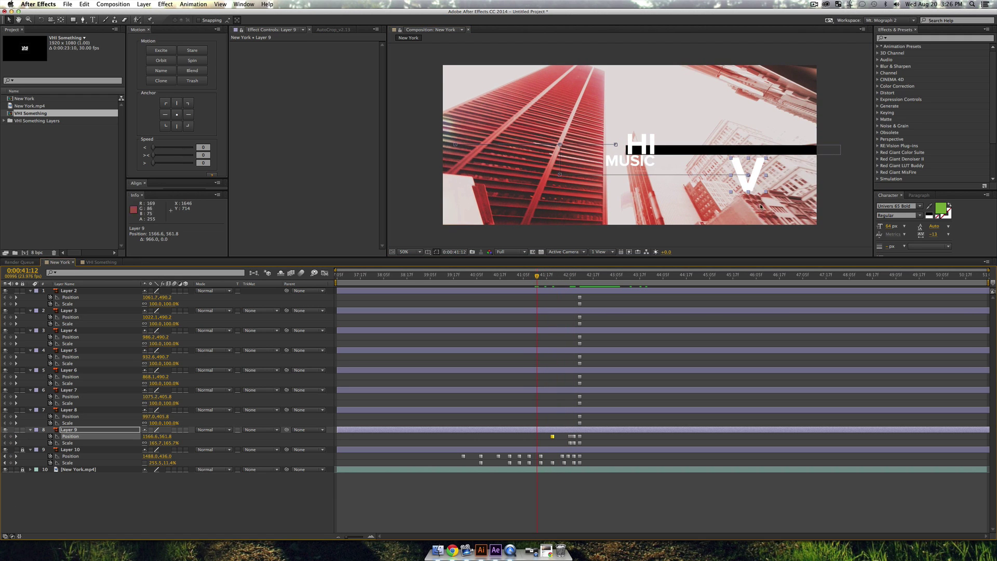
{"action": "left_click_drag", "start_coordinate": [748, 188], "coordinate": [788, 128]}
Move Layer 9 to 866.6, 295.8 at 0:00:41:04, and to 1928.6, 295.8 stretched to 265.3% by 1096.6% at 0:00:40:16
{"action": "left_click", "coordinate": [521, 275]}
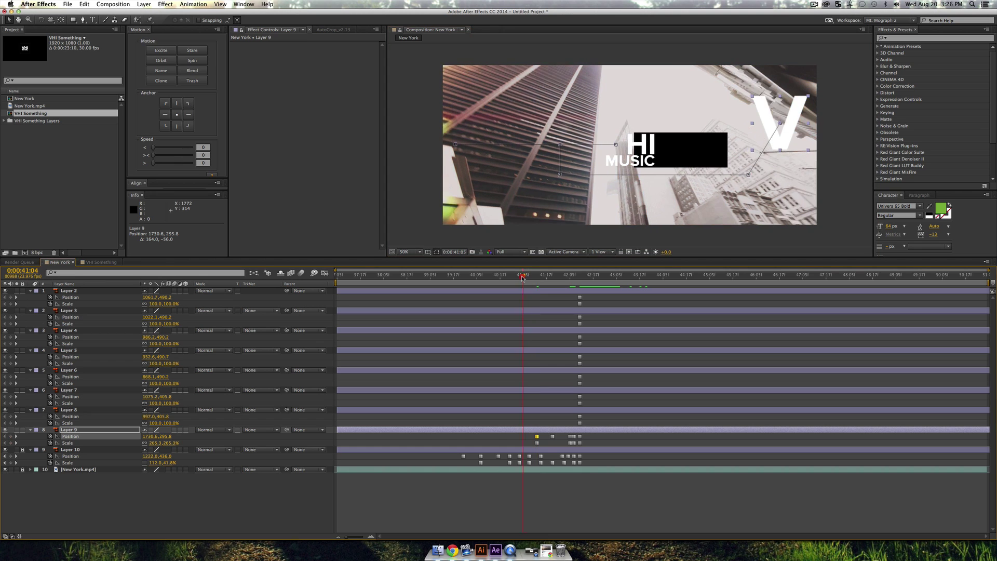
{"action": "left_click_drag", "start_coordinate": [779, 139], "coordinate": [609, 123]}
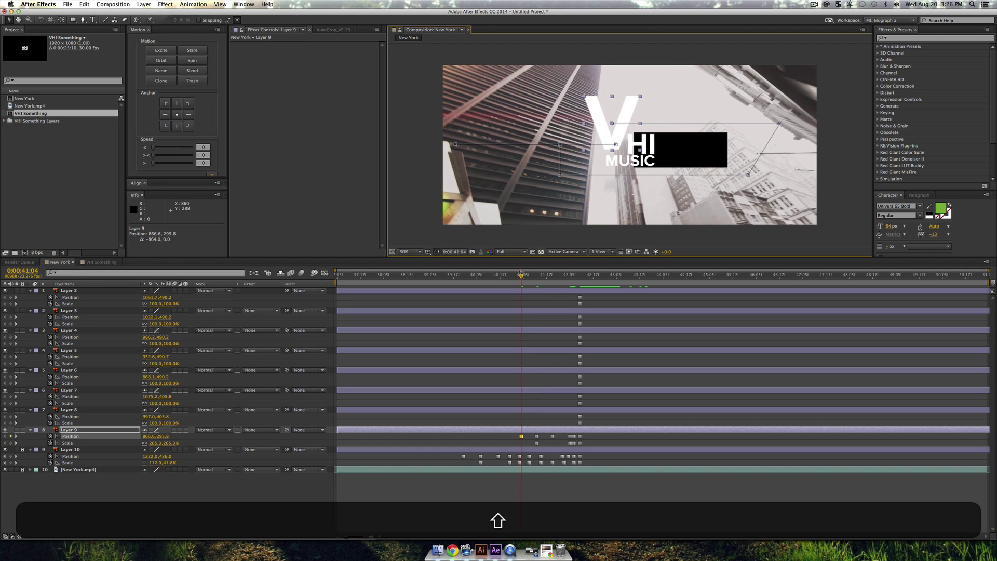
{"action": "key", "text": "j"}
{"action": "key", "text": "j"}
{"action": "key", "text": "j"}
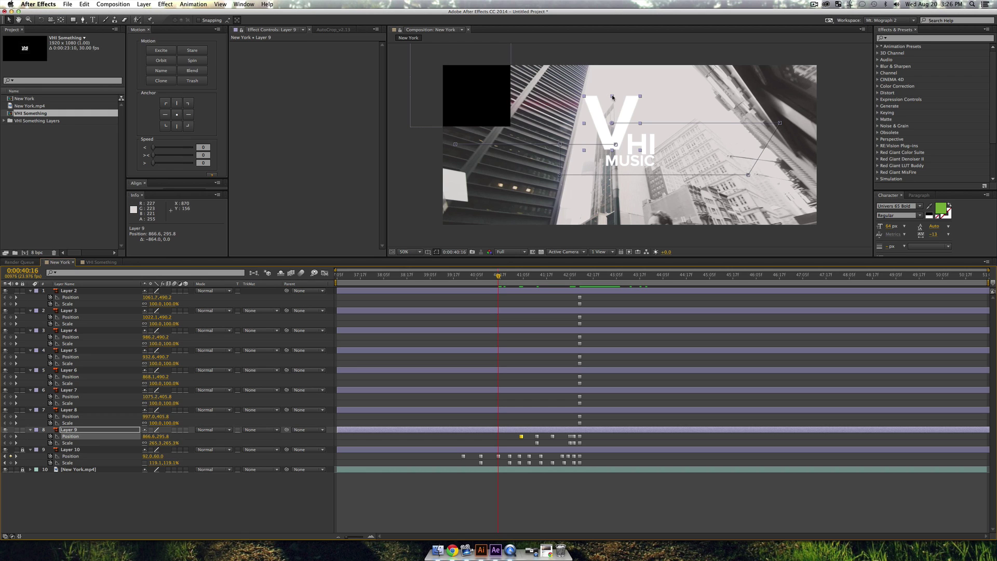
{"action": "left_click_drag", "start_coordinate": [613, 96], "coordinate": [823, 207]}
Place Layer 9 outside the frame at -155.4, 295.8 at 0:00:40:10 and preview the motion
{"action": "left_click", "coordinate": [486, 276]}
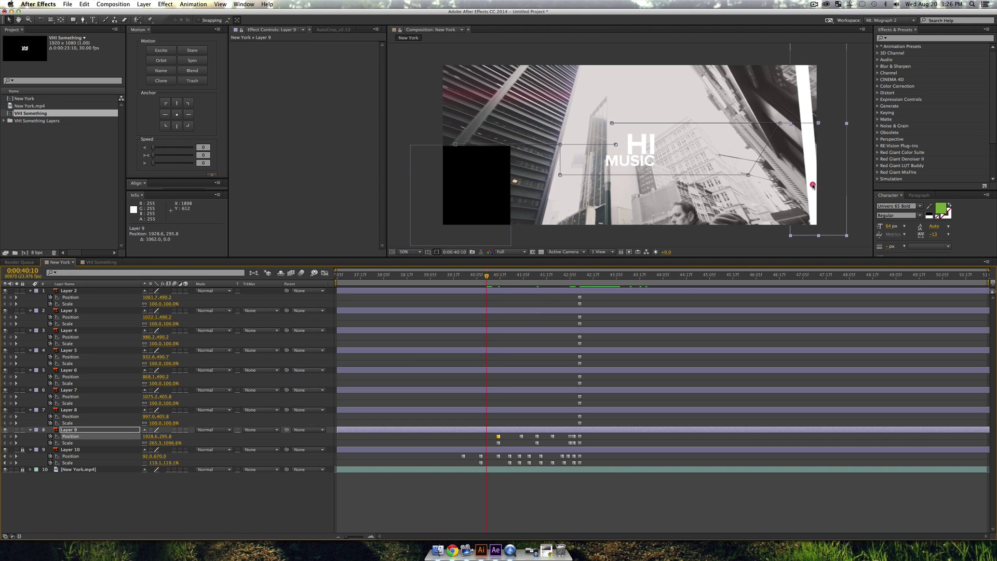
{"action": "left_click_drag", "start_coordinate": [812, 186], "coordinate": [406, 190]}
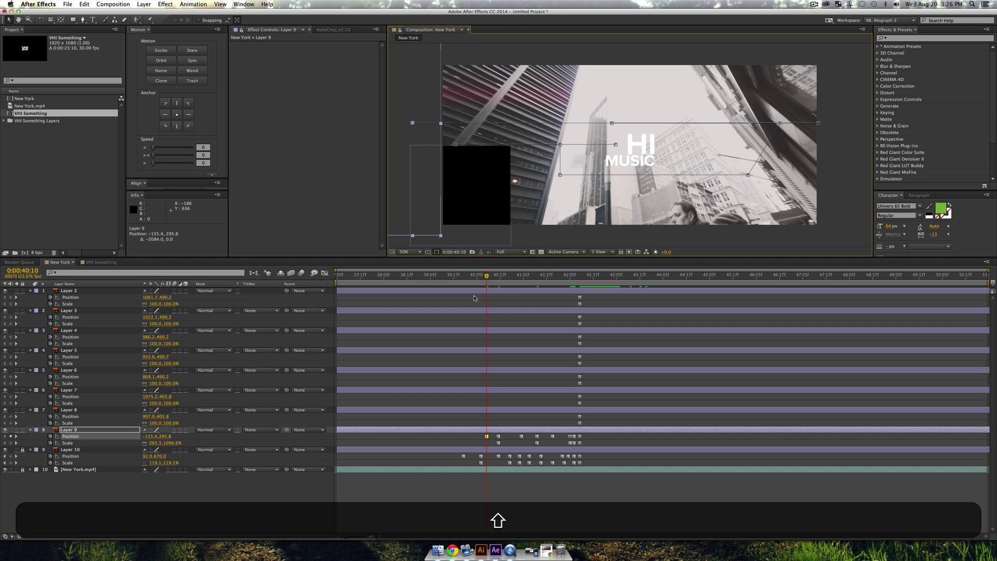
{"action": "key", "text": "space"}
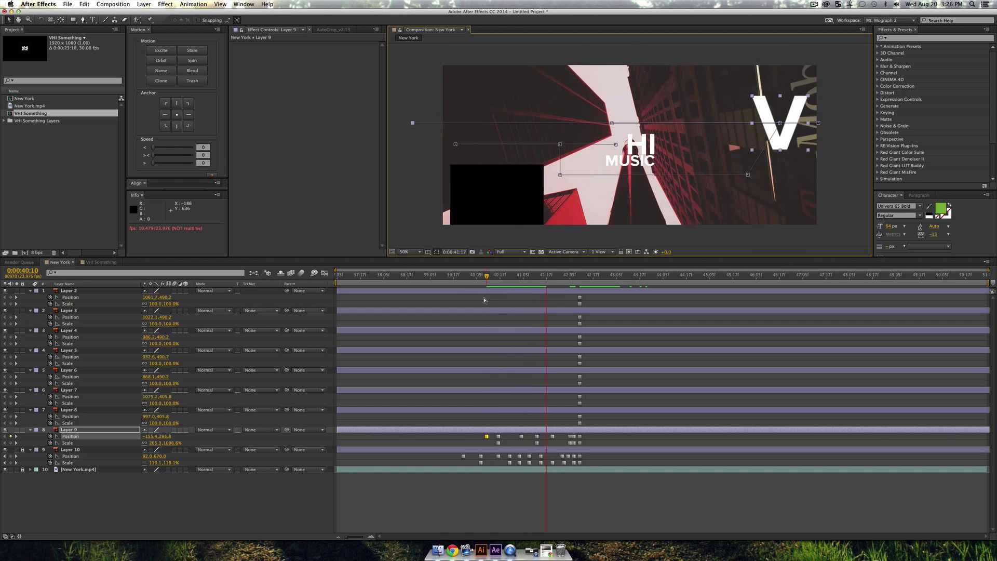
{"action": "key", "text": "space"}
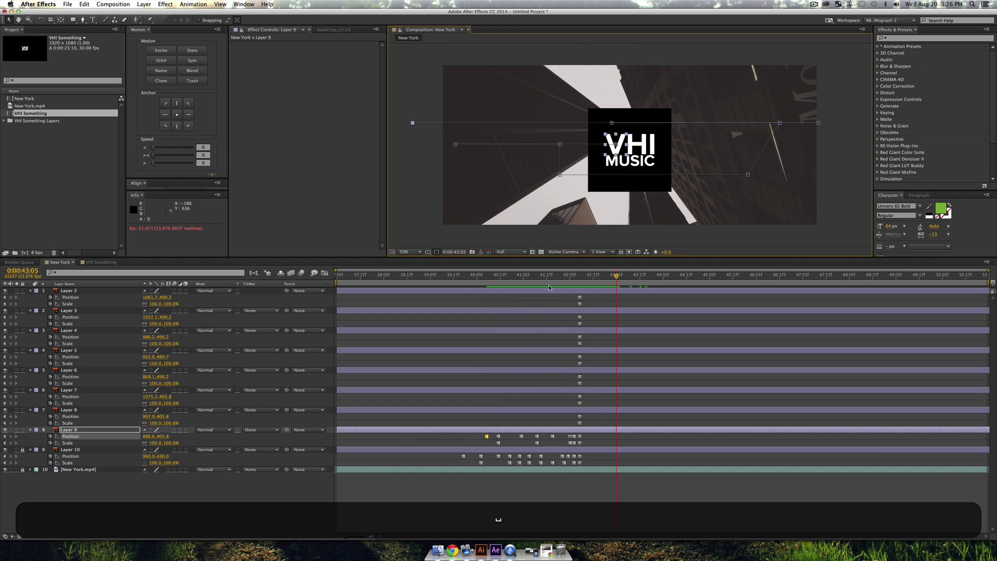
Lock Layer 9 and select Layer 8, the letter H
{"action": "left_click", "coordinate": [560, 278]}
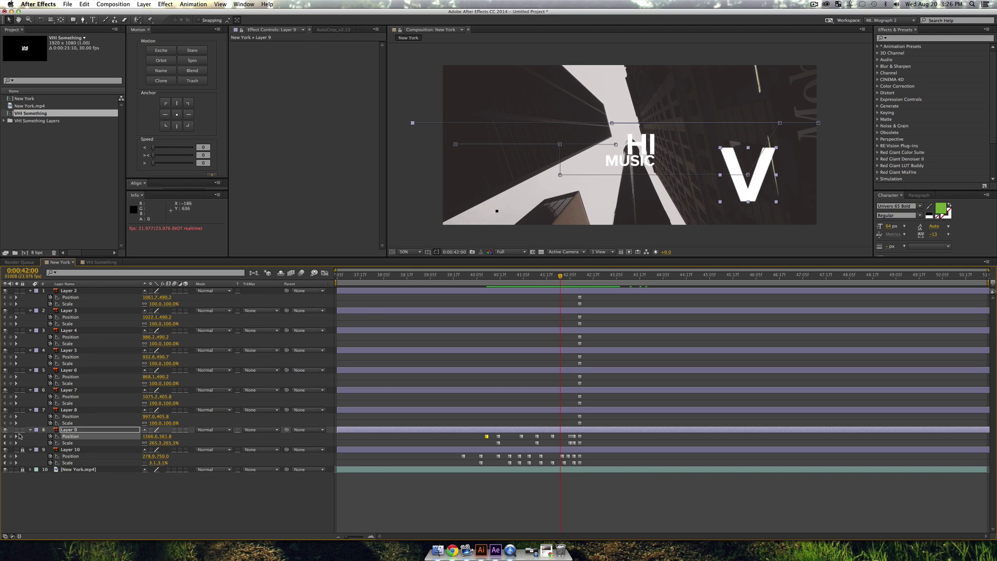
{"action": "left_click", "coordinate": [22, 430]}
{"action": "left_click", "coordinate": [69, 410]}
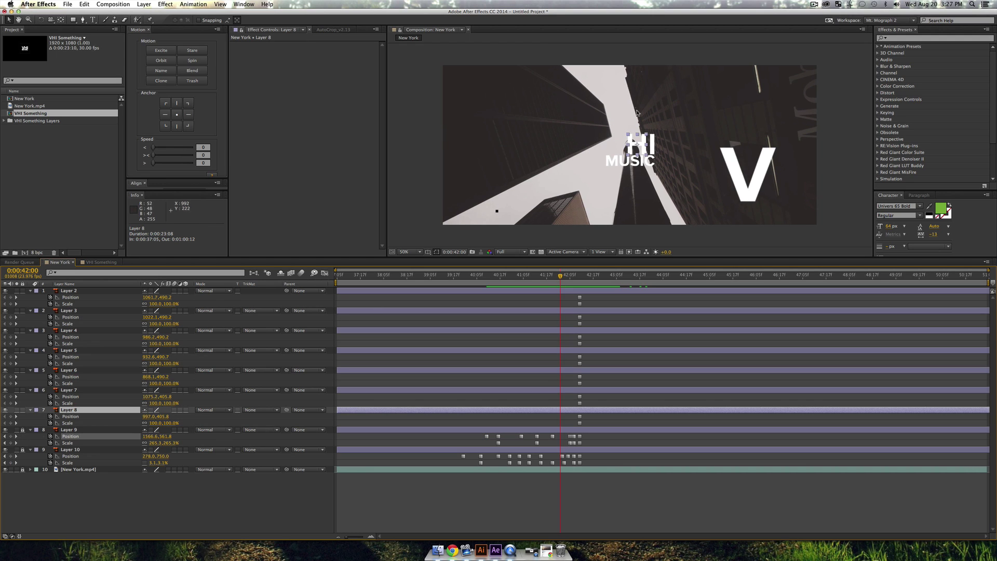
At 0:00:42:03, shift Layers 7 and 8 together 40 px to the right, and go to 0:00:42:00
{"action": "left_click", "coordinate": [566, 275]}
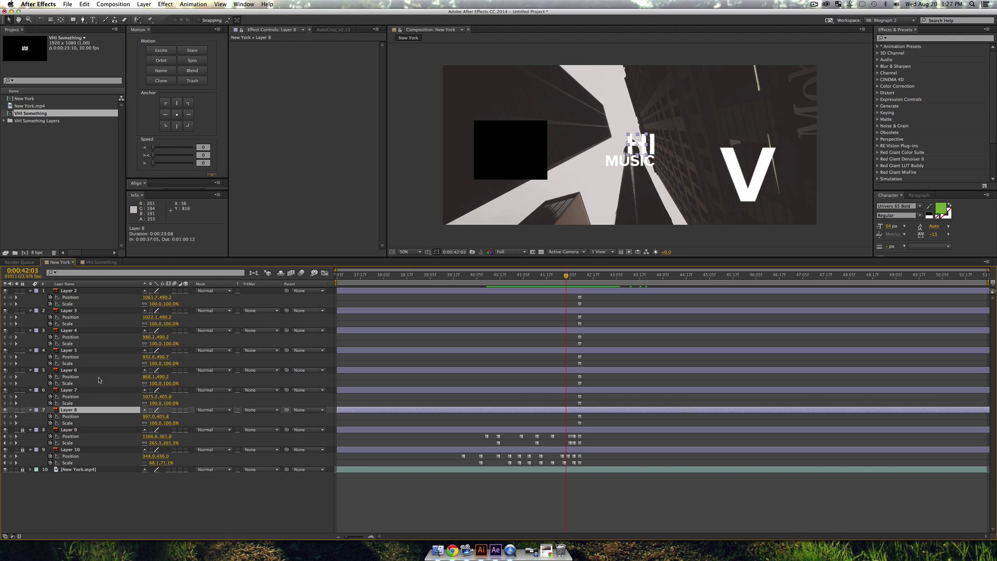
{"action": "left_click", "coordinate": [658, 151], "text": "shift"}
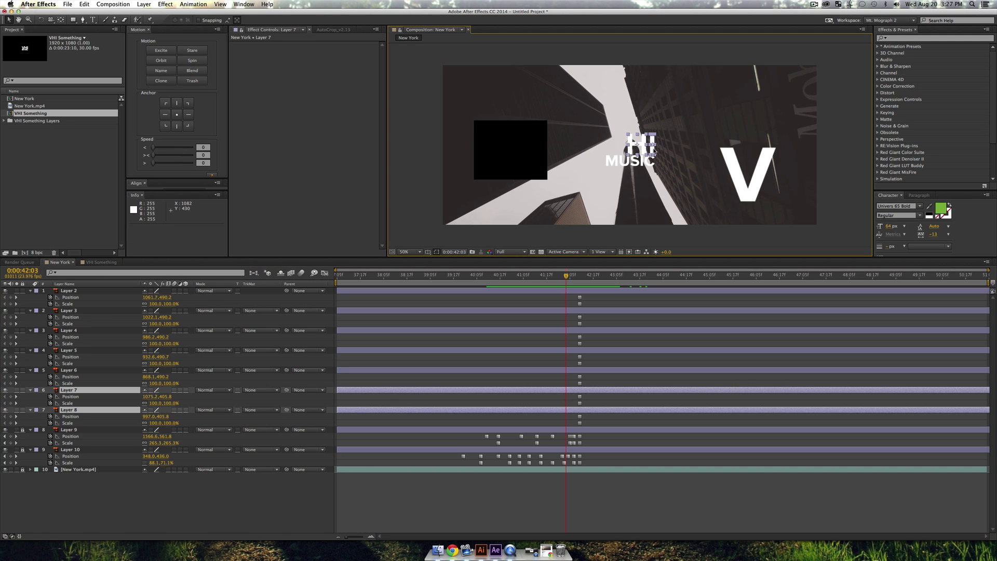
{"action": "key", "text": "shift+Right"}
{"action": "key", "text": "shift+Right"}
{"action": "key", "text": "shift+Right"}
{"action": "key", "text": "shift+Right"}
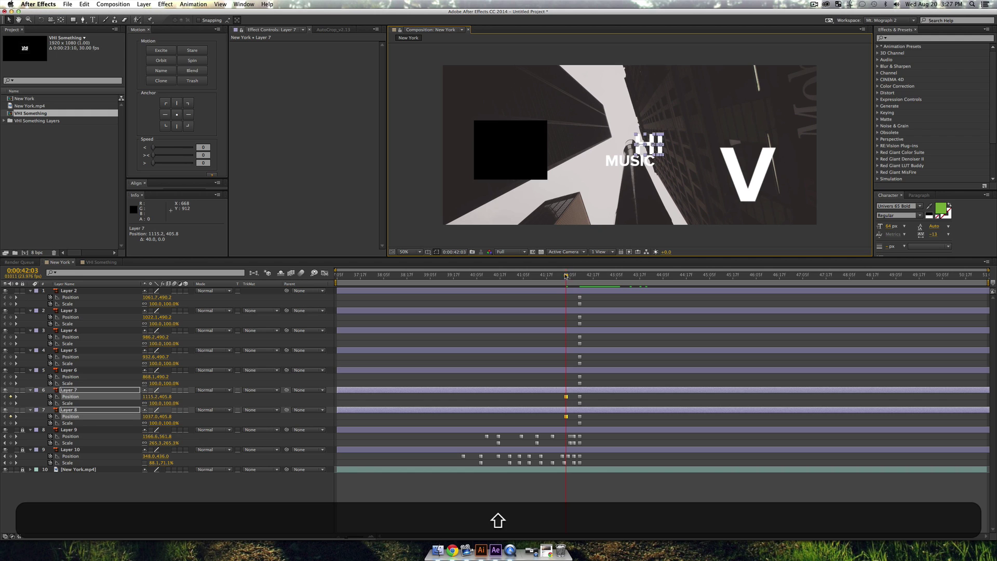
{"action": "left_click_drag", "start_coordinate": [566, 276], "coordinate": [560, 275]}
{"action": "left_click", "coordinate": [636, 146], "text": "shift"}
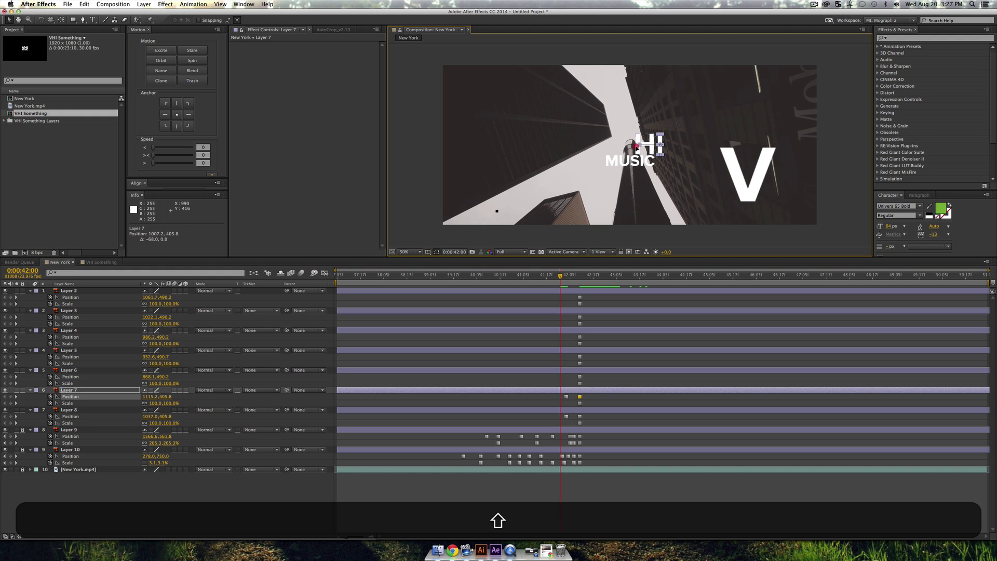
{"action": "key", "text": "shift+super+z"}
{"action": "key", "text": "super+z"}
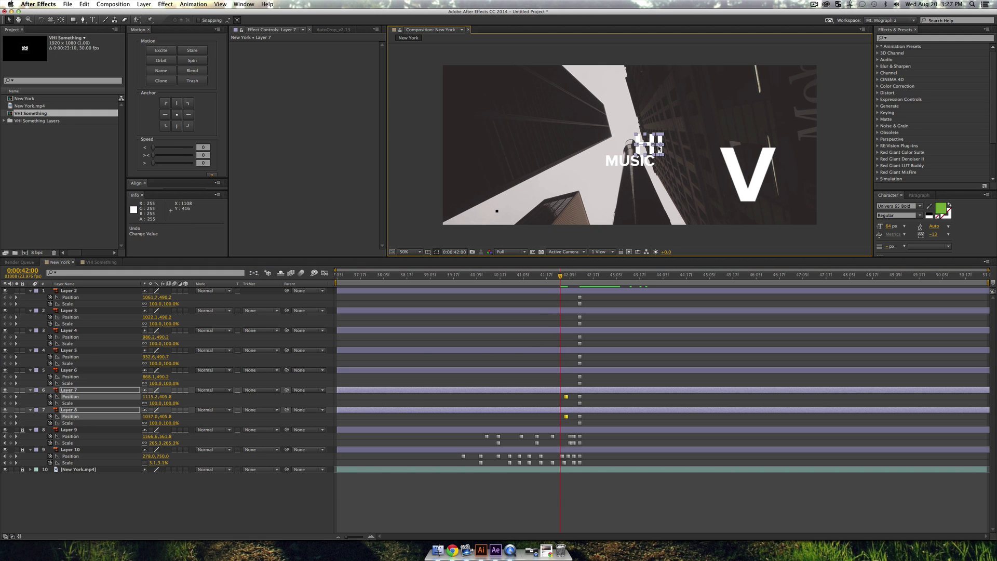
{"action": "key", "text": "shift+super+z"}
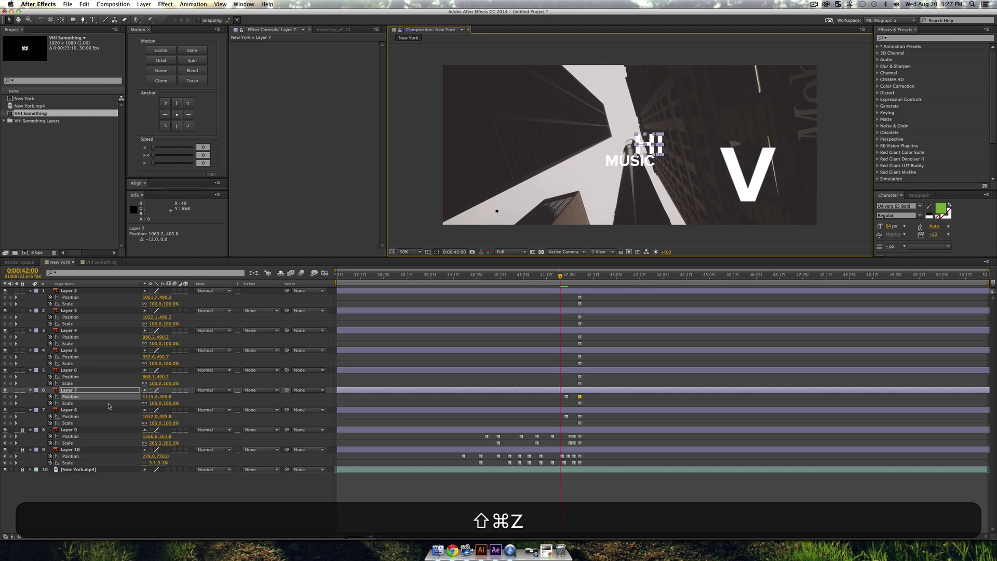
{"action": "key", "text": "super+z"}
Set Layers 7 and 8 to X positions 1073.2 and 995 at 0:00:42:00, raise both to Y 344.8 at 0:00:41:16, and preview
{"action": "left_click_drag", "start_coordinate": [150, 416], "coordinate": [135, 417]}
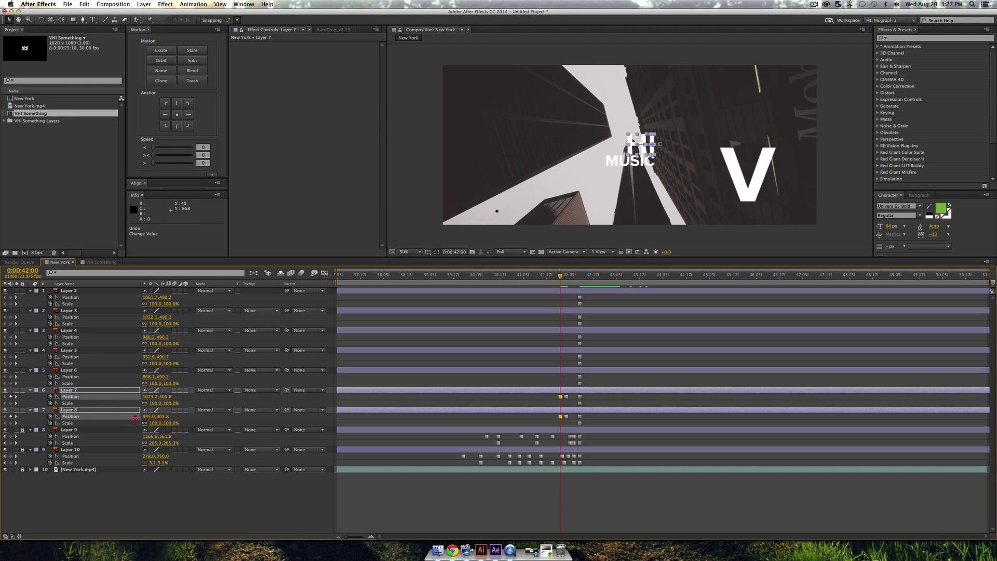
{"action": "left_click_drag", "start_coordinate": [557, 278], "coordinate": [545, 276]}
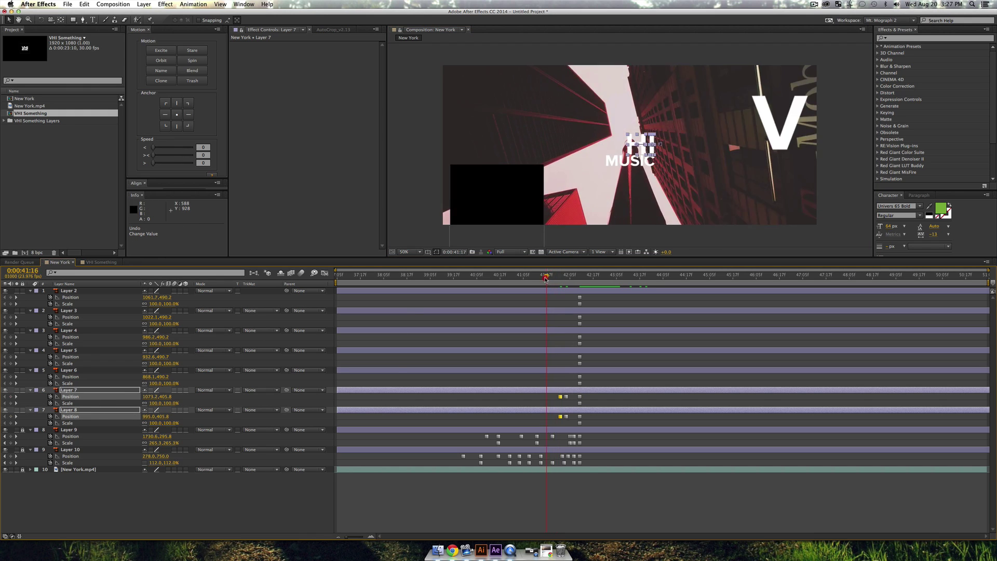
{"action": "left_click_drag", "start_coordinate": [163, 417], "coordinate": [132, 417]}
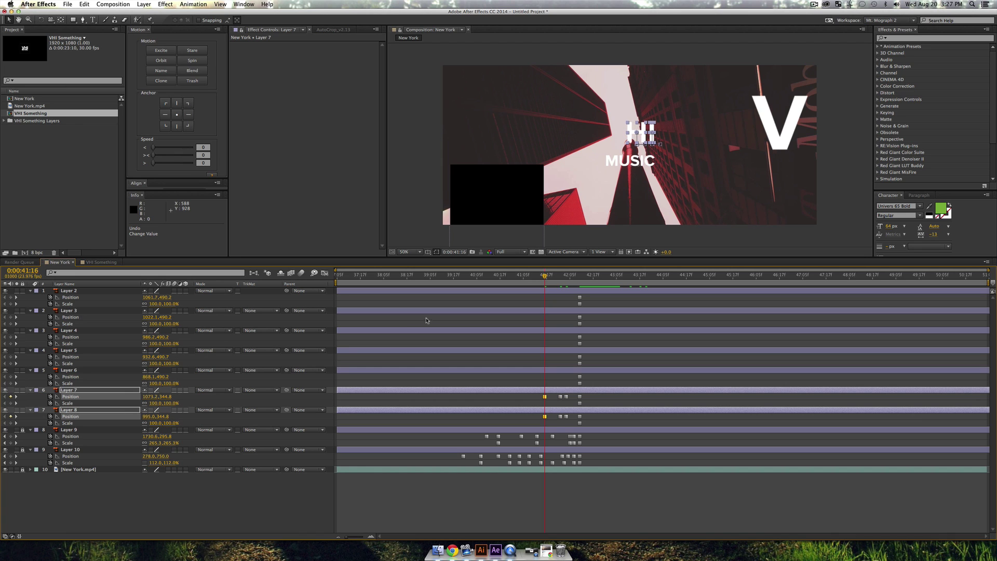
{"action": "key", "text": "space"}
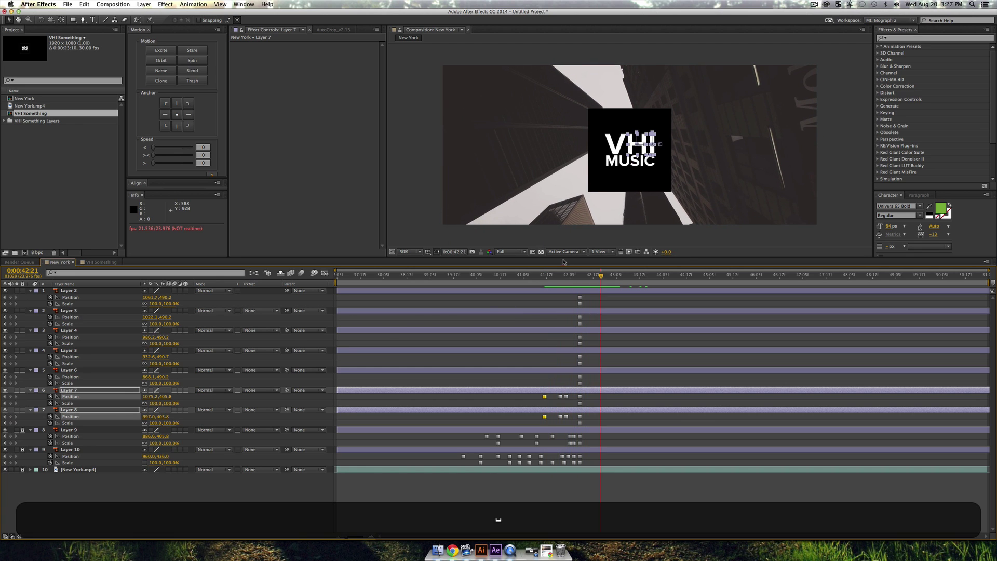
Add 100% Scale keyframes to Layers 7 and 8 at 0:00:41:19 and deselect the layers
{"action": "left_click", "coordinate": [551, 278]}
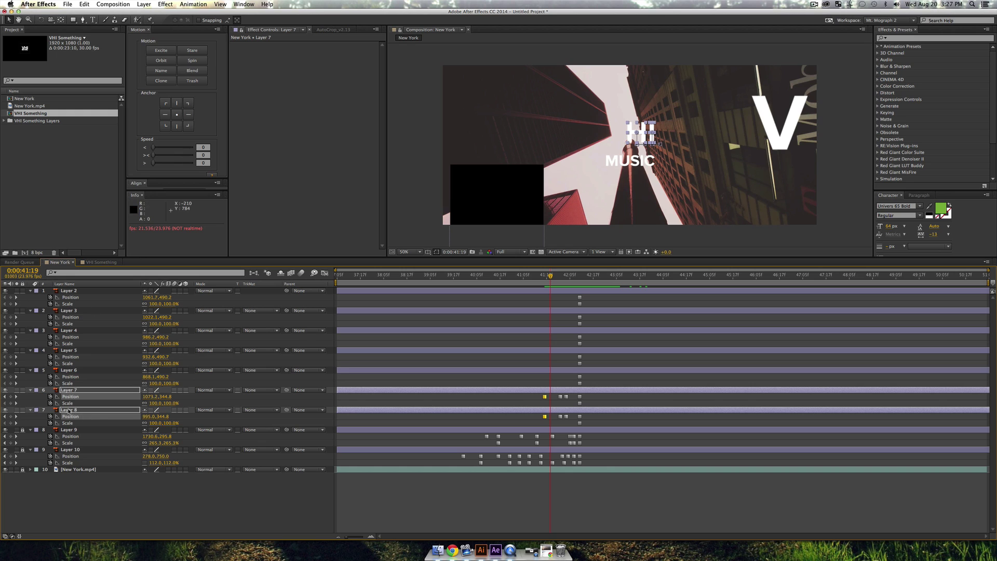
{"action": "left_click", "coordinate": [11, 422]}
{"action": "left_click", "coordinate": [11, 403]}
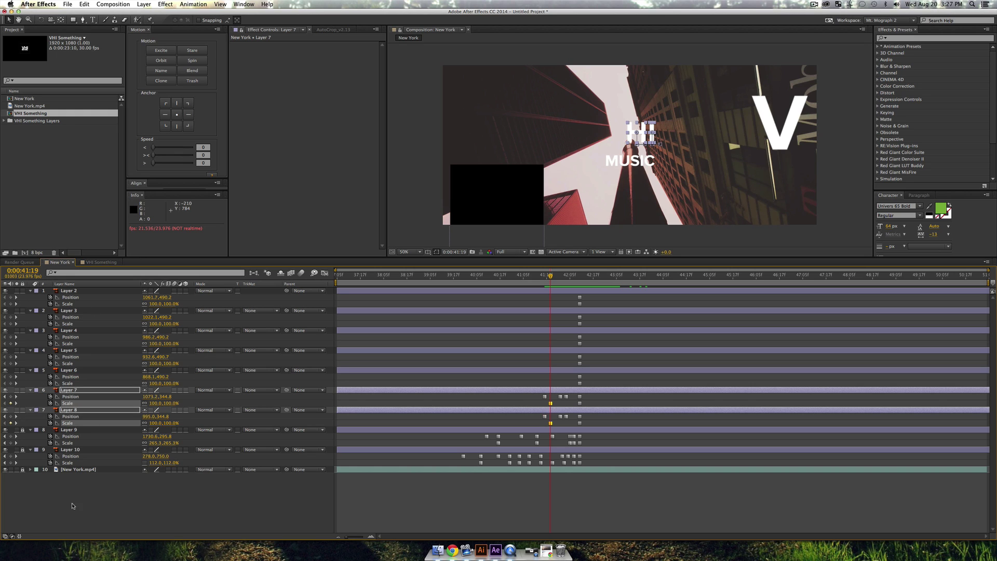
{"action": "left_click", "coordinate": [72, 504]}
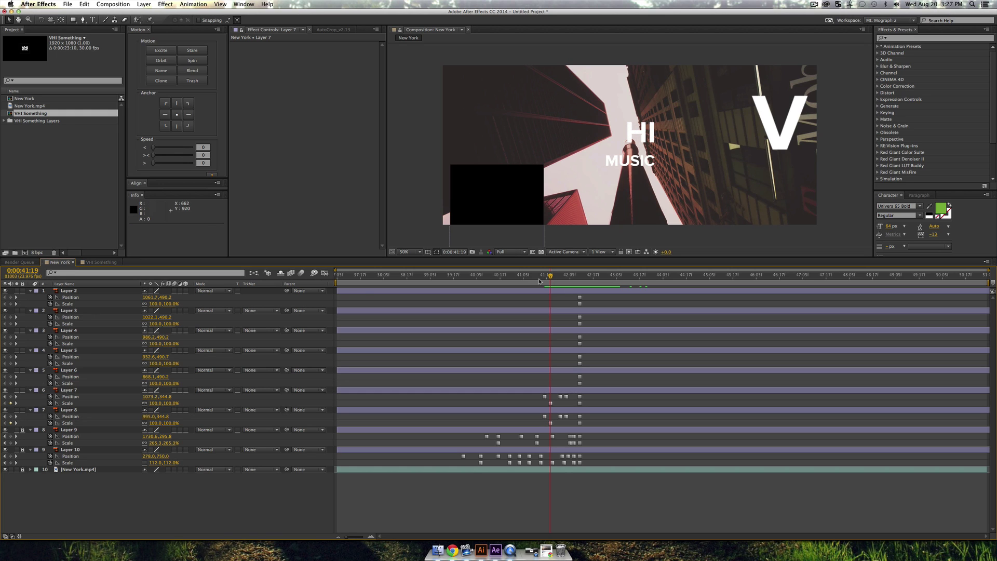
Put Layer 8 at 1835, 344.8 with 188.1% scale at 0:00:41:11, and at 643, 344.8 with 111.5% scale at about 0:00:41:03
{"action": "left_click_drag", "start_coordinate": [539, 280], "coordinate": [534, 278]}
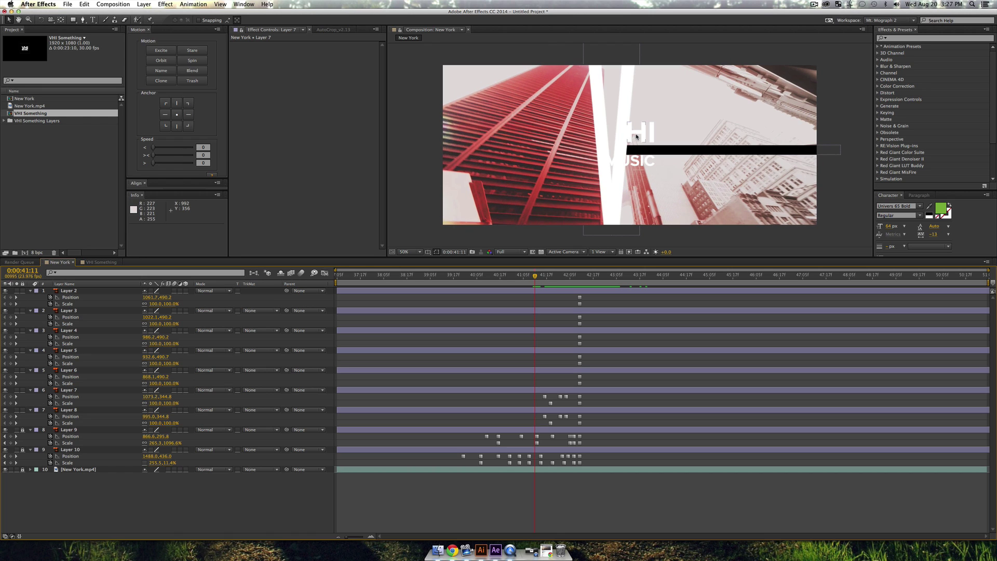
{"action": "left_click_drag", "start_coordinate": [637, 136], "coordinate": [818, 113]}
{"action": "left_click_drag", "start_coordinate": [537, 272], "coordinate": [519, 275]}
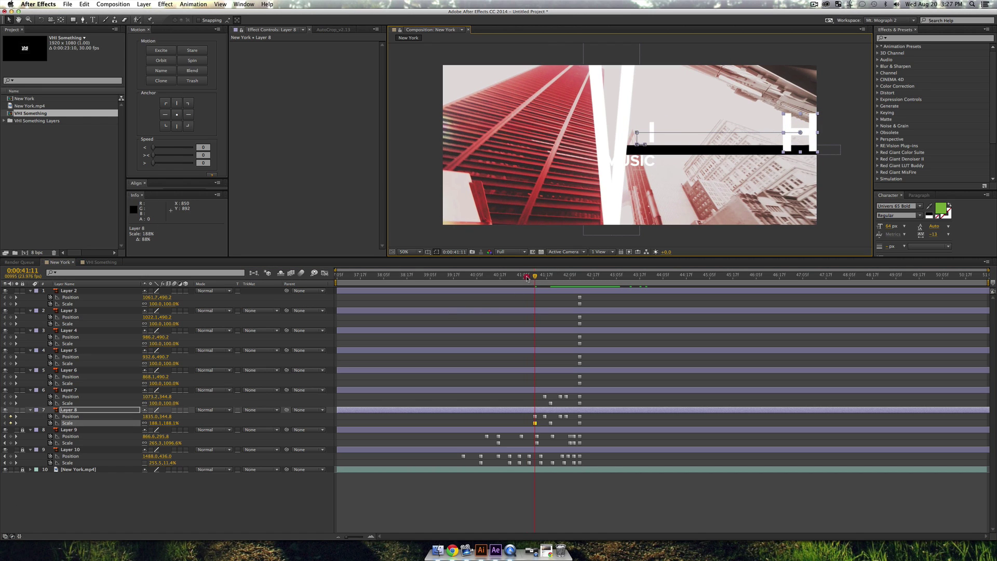
{"action": "left_click_drag", "start_coordinate": [793, 135], "coordinate": [579, 145]}
At 0:00:41:07, move Layer 7, the letter I, to 1537.2, 344.8 and enlarge it to 1302.8%
{"action": "left_click_drag", "start_coordinate": [522, 276], "coordinate": [527, 275]}
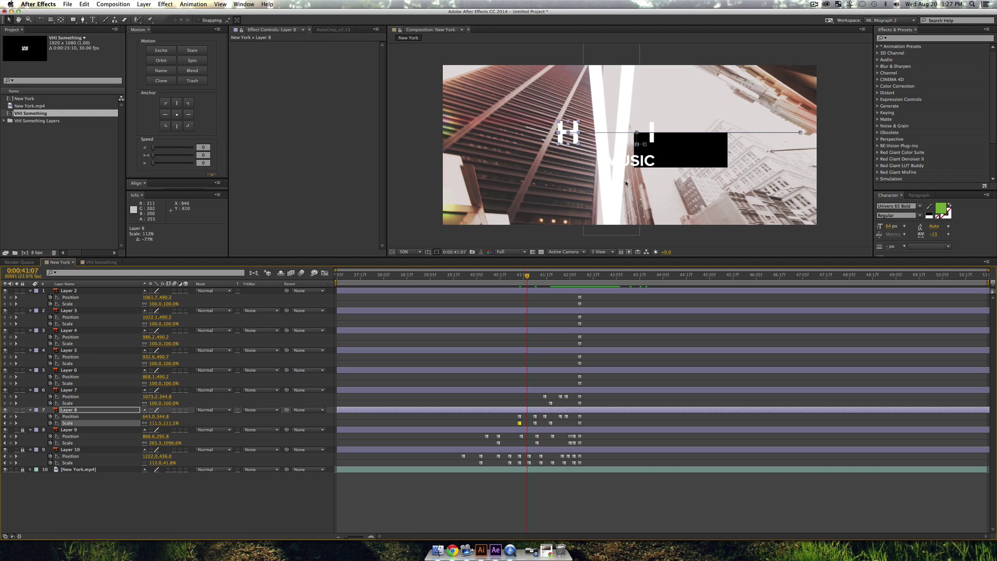
{"action": "left_click_drag", "start_coordinate": [652, 140], "coordinate": [831, 1]}
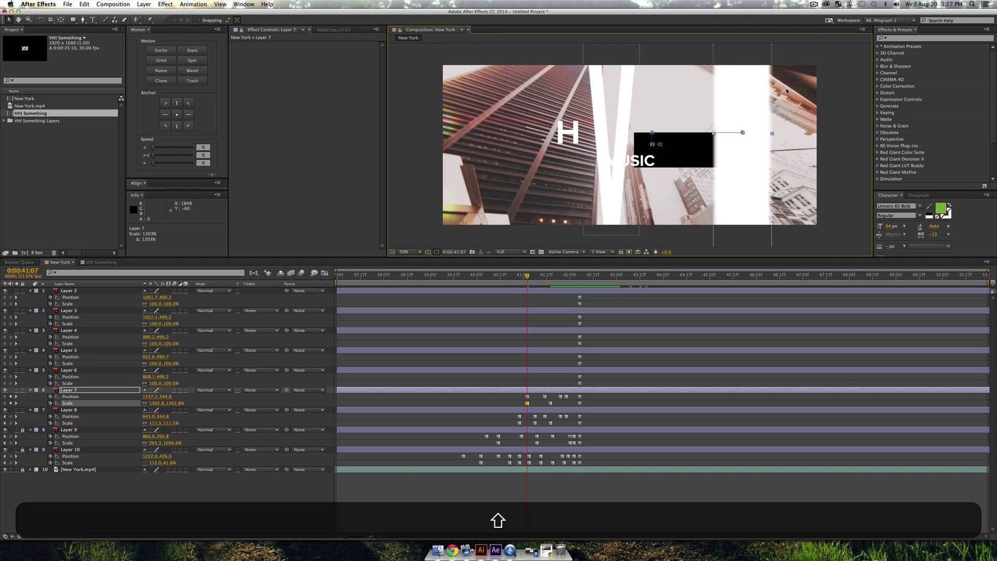
At 0:00:41:07, move Layer 7, the letter I, to 9.2, 344.8 and scale it to 1054.7, 1092.1%
{"action": "key", "text": "super+shift+z"}
{"action": "key", "text": "super+z"}
{"action": "left_click_drag", "start_coordinate": [742, 122], "coordinate": [452, 132]}
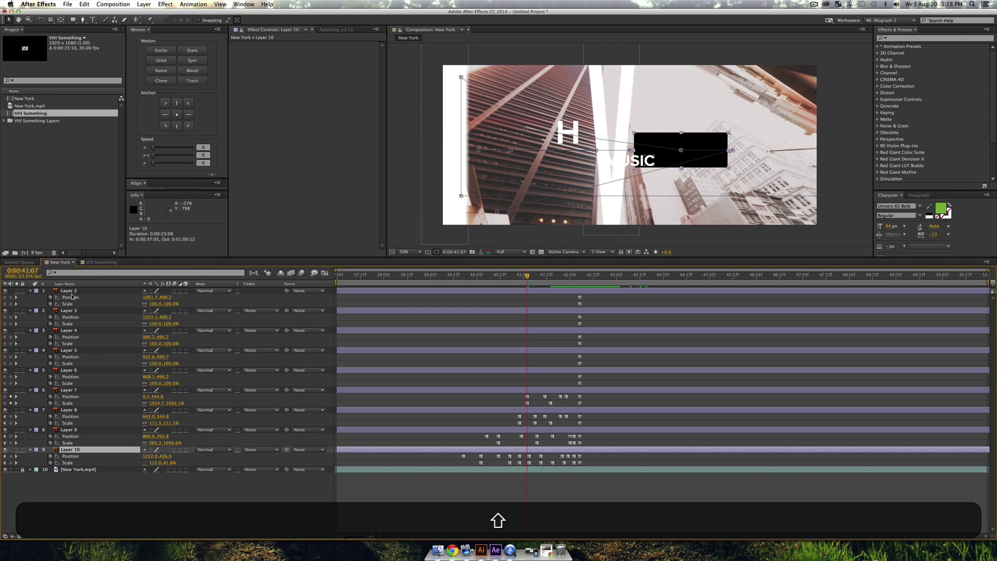
Turn on continuous rasterization for Layers 2 through 10 and deselect them
{"action": "left_click", "coordinate": [138, 292], "text": "shift"}
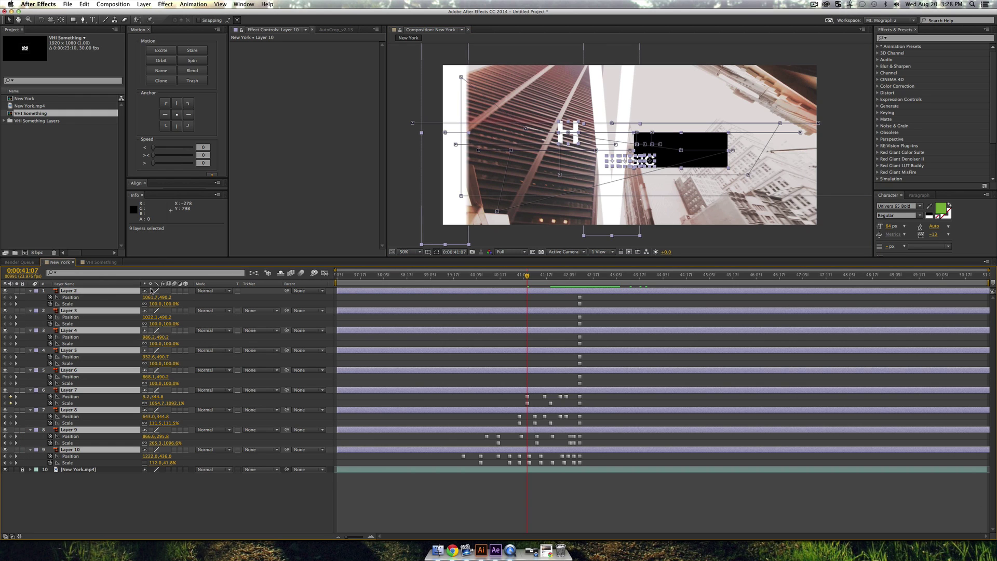
{"action": "left_click", "coordinate": [150, 290]}
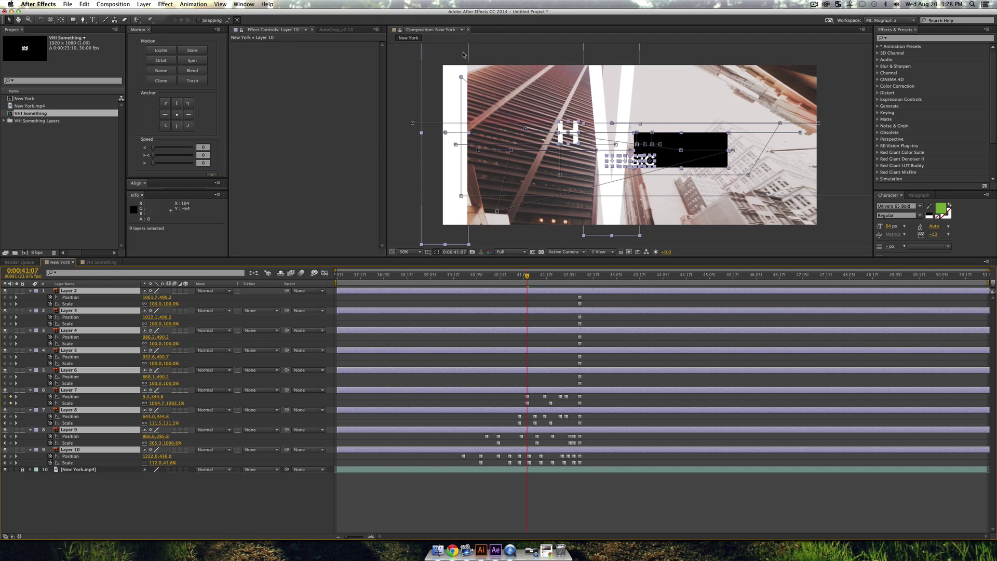
{"action": "left_click", "coordinate": [151, 290]}
{"action": "left_click", "coordinate": [151, 291]}
{"action": "left_click", "coordinate": [94, 499]}
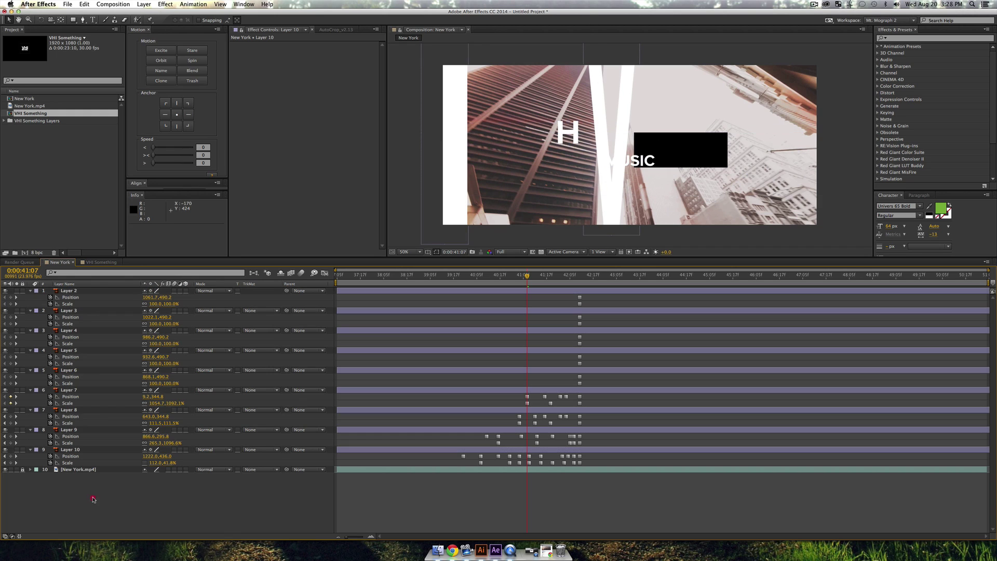
Put Layer 8 at 1405, 94.8 with 268.6% scale at 0:00:40:19 and at 1405, 1014.8 at 0:00:40:08, and lock it
{"action": "left_click", "coordinate": [71, 410]}
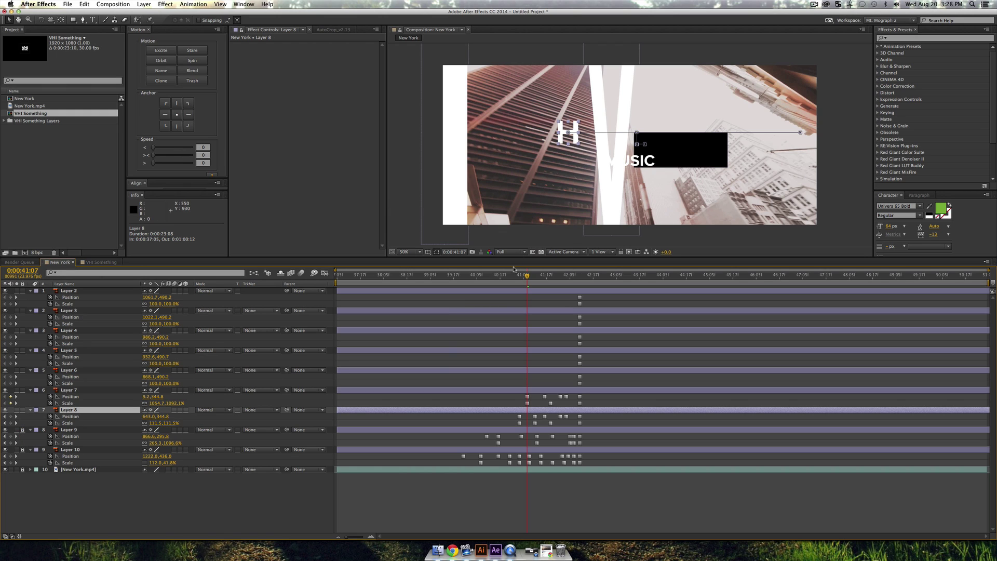
{"action": "left_click_drag", "start_coordinate": [514, 271], "coordinate": [504, 271]}
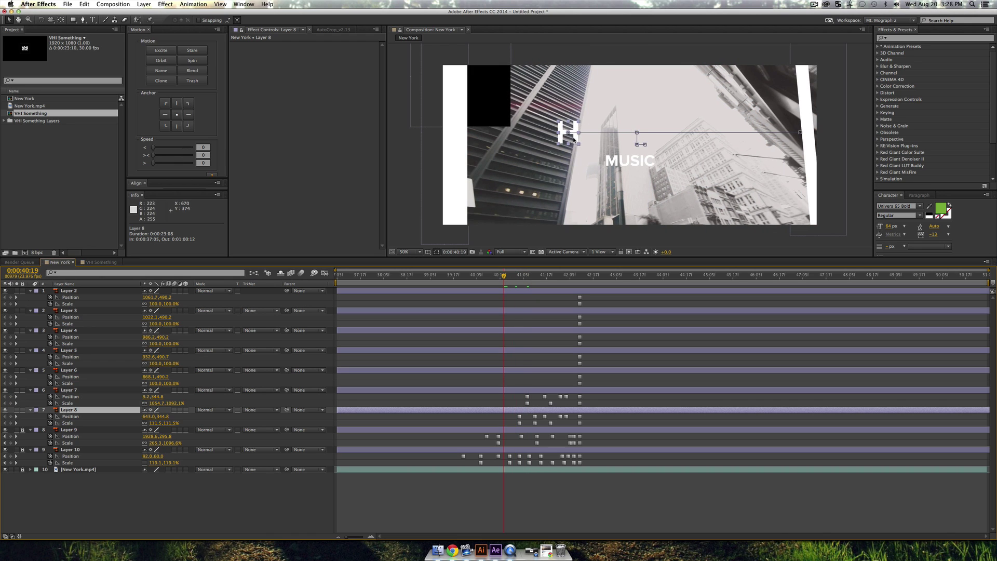
{"action": "left_click_drag", "start_coordinate": [573, 139], "coordinate": [737, 78]}
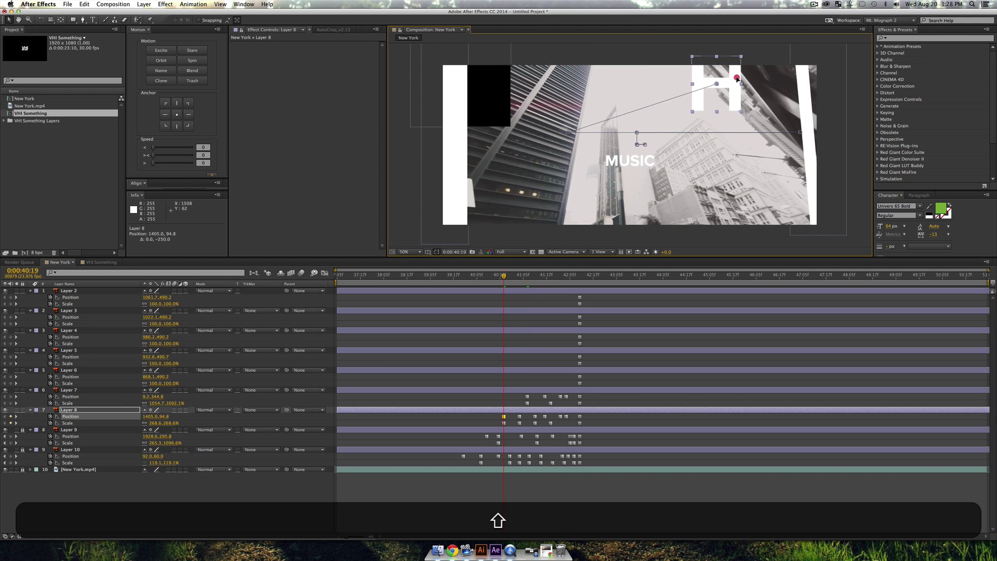
{"action": "left_click", "coordinate": [483, 275]}
{"action": "left_click_drag", "start_coordinate": [735, 89], "coordinate": [740, 269]}
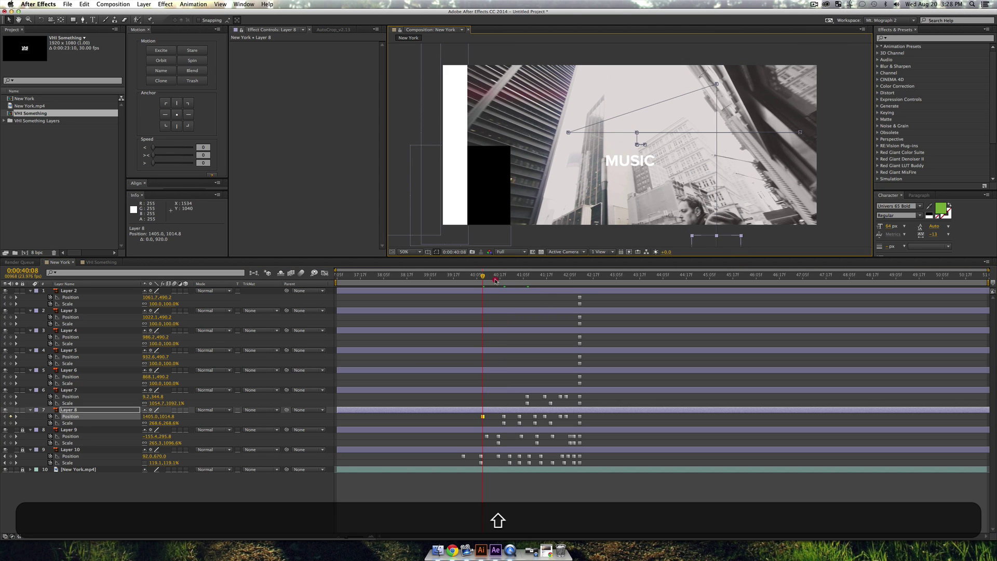
{"action": "mouse_move", "coordinate": [495, 280]}
{"action": "left_mouse_down"}
{"action": "mouse_move", "coordinate": [566, 282]}
{"action": "mouse_move", "coordinate": [496, 280]}
{"action": "mouse_move", "coordinate": [511, 281]}
{"action": "left_mouse_up"}
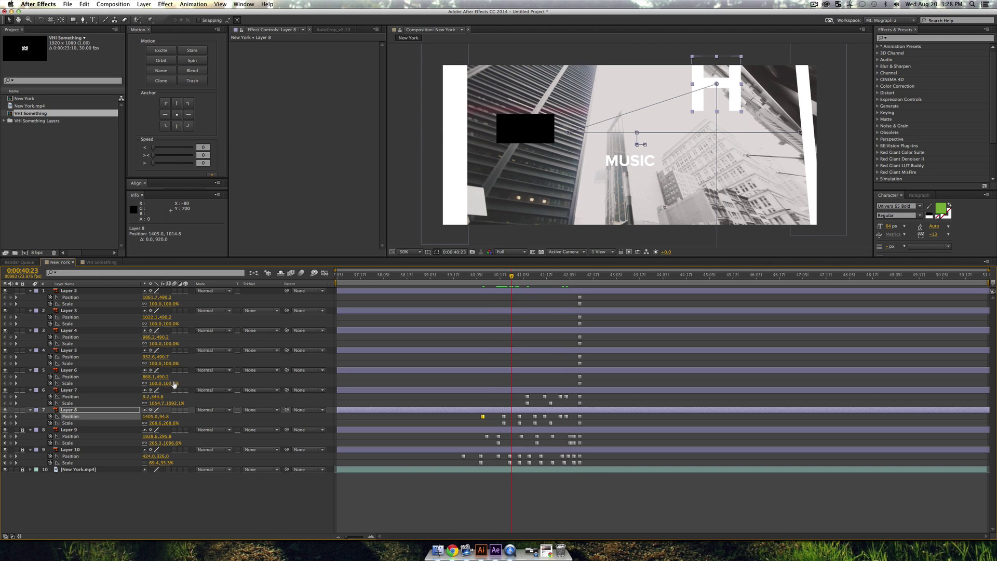
{"action": "key", "text": "F2"}
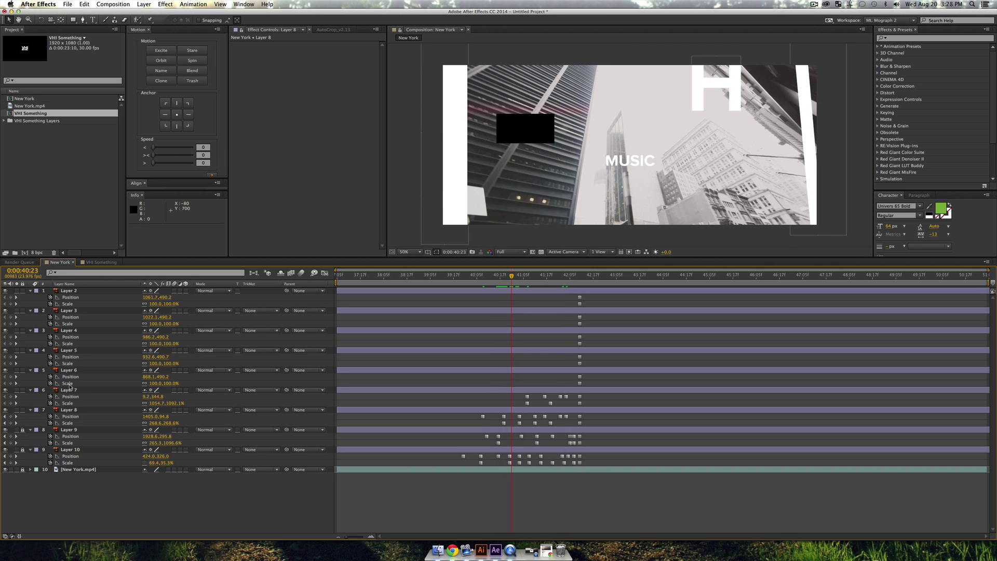
{"action": "left_click", "coordinate": [23, 410]}
Move Layer 7 out of frame to -212.8, 344.8 at 0:00:40:23, and lock the layer
{"action": "left_click", "coordinate": [69, 390]}
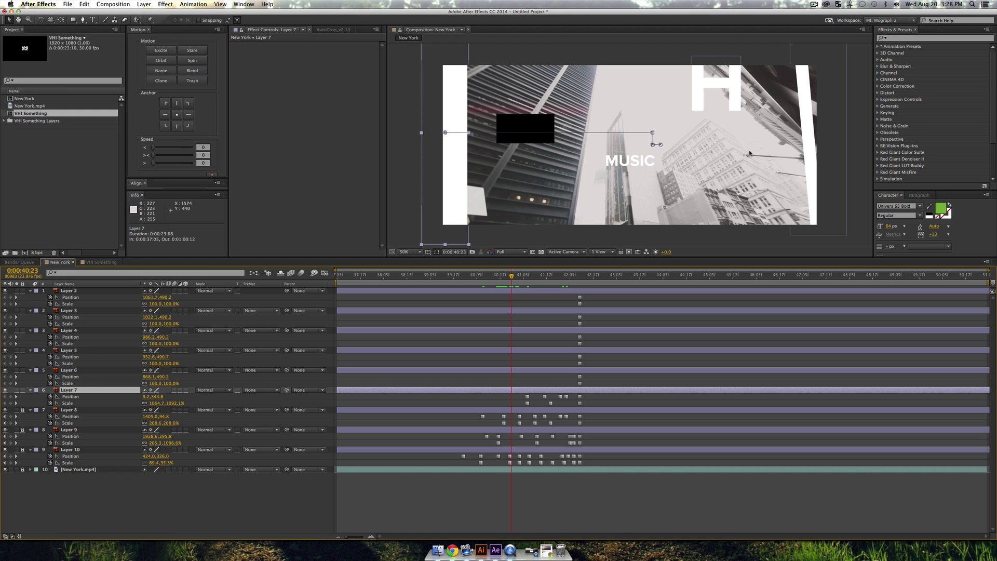
{"action": "left_click_drag", "start_coordinate": [462, 151], "coordinate": [404, 151]}
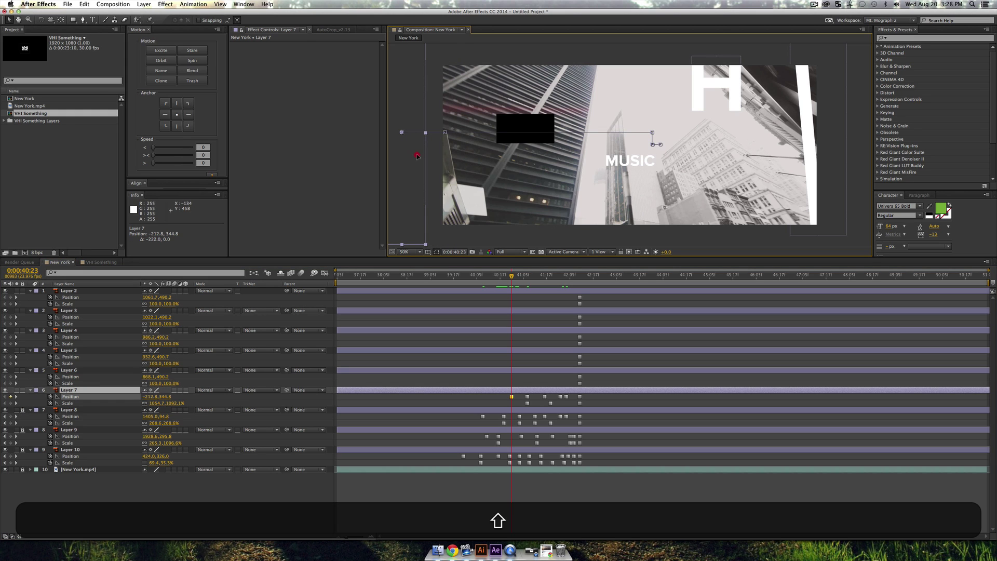
{"action": "left_click_drag", "start_coordinate": [512, 276], "coordinate": [573, 294]}
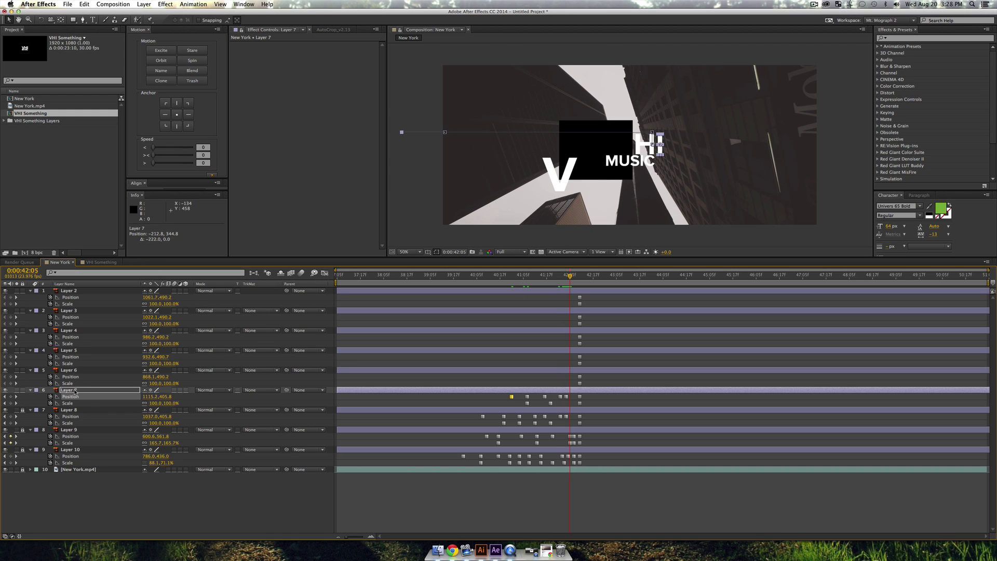
{"action": "left_click", "coordinate": [75, 391]}
{"action": "left_click", "coordinate": [23, 390]}
Put Layer 6, the letter M, at 794.1, 490.2 with 329.8% scale at 0:00:42:05, and at 90.1, 78.2 with 185.1% at 0:00:42:00
{"action": "left_click", "coordinate": [65, 371]}
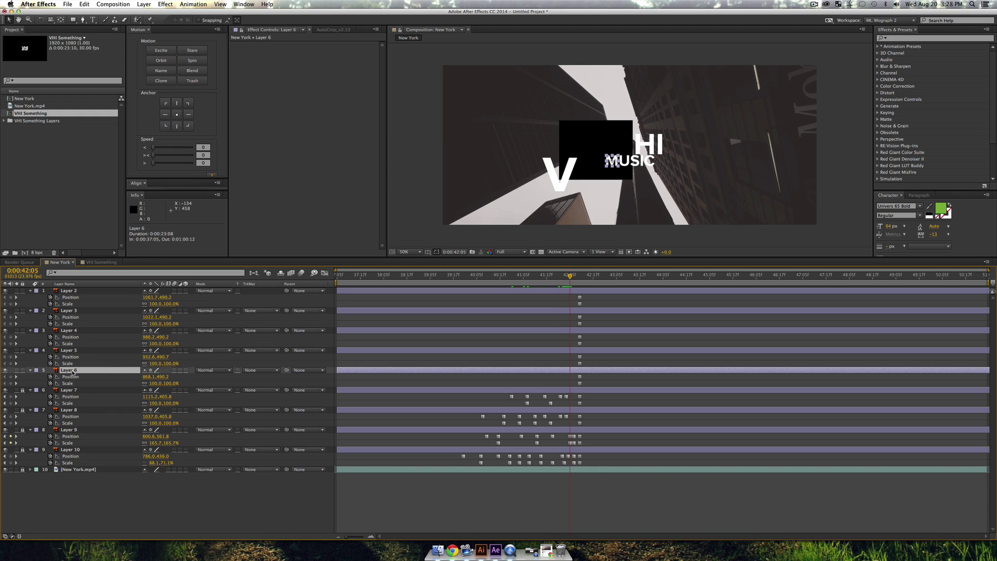
{"action": "left_click_drag", "start_coordinate": [607, 168], "coordinate": [598, 174]}
{"action": "left_click", "coordinate": [560, 276]}
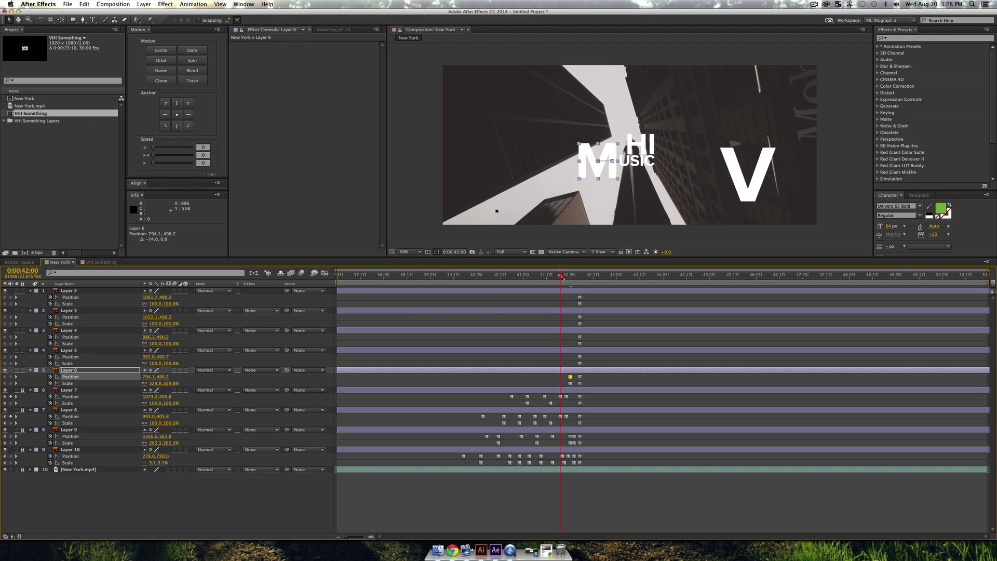
{"action": "left_click_drag", "start_coordinate": [612, 167], "coordinate": [466, 77]}
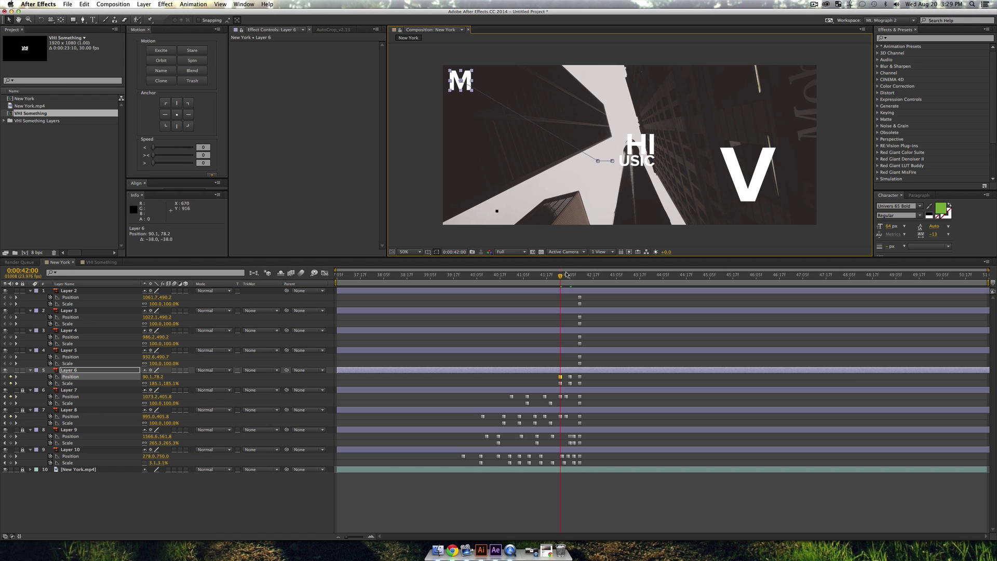
Put Layer 6 at 82.1, 824.2 with 408.7% scale at 0:00:41:18, and at 696.1, 824.2 at 0:00:40:23
{"action": "left_click_drag", "start_coordinate": [559, 278], "coordinate": [549, 278]}
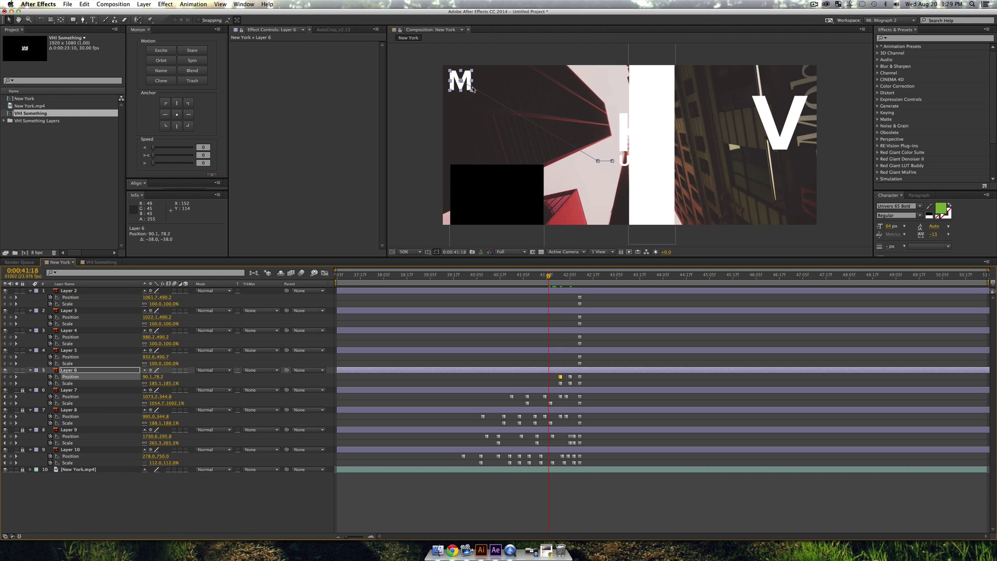
{"action": "key", "text": "shift"}
{"action": "left_click_drag", "start_coordinate": [473, 89], "coordinate": [529, 275]}
{"action": "left_click", "coordinate": [512, 275]}
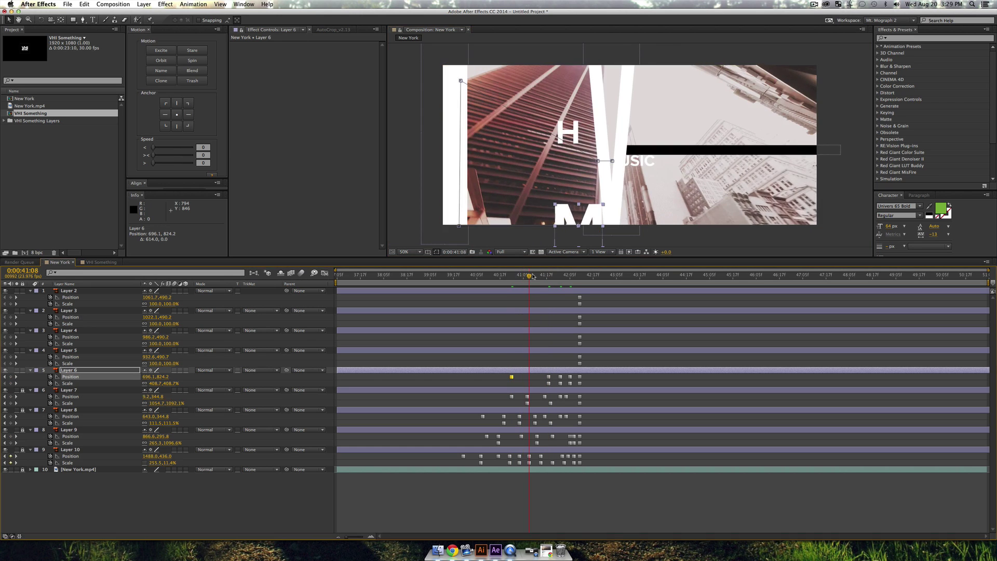
Move Layer 6 to 1236.1, 824.2 at 0:00:41:08 and to 696.1, 1016.2 at 0:00:40:21, and lock it
{"action": "left_click_drag", "start_coordinate": [590, 221], "coordinate": [694, 223]}
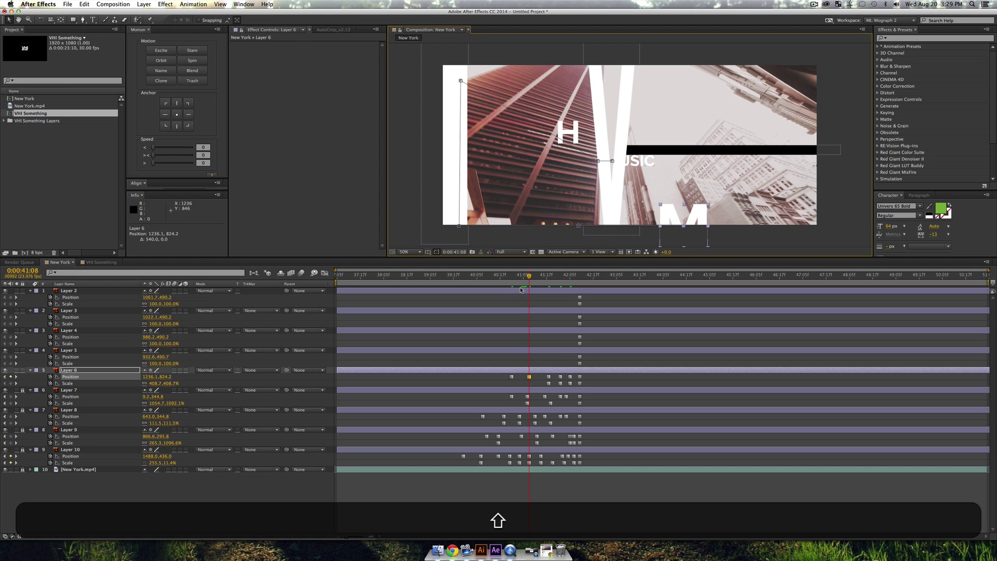
{"action": "left_click", "coordinate": [507, 275]}
{"action": "left_click_drag", "start_coordinate": [589, 202], "coordinate": [588, 251]}
{"action": "left_click", "coordinate": [22, 370]}
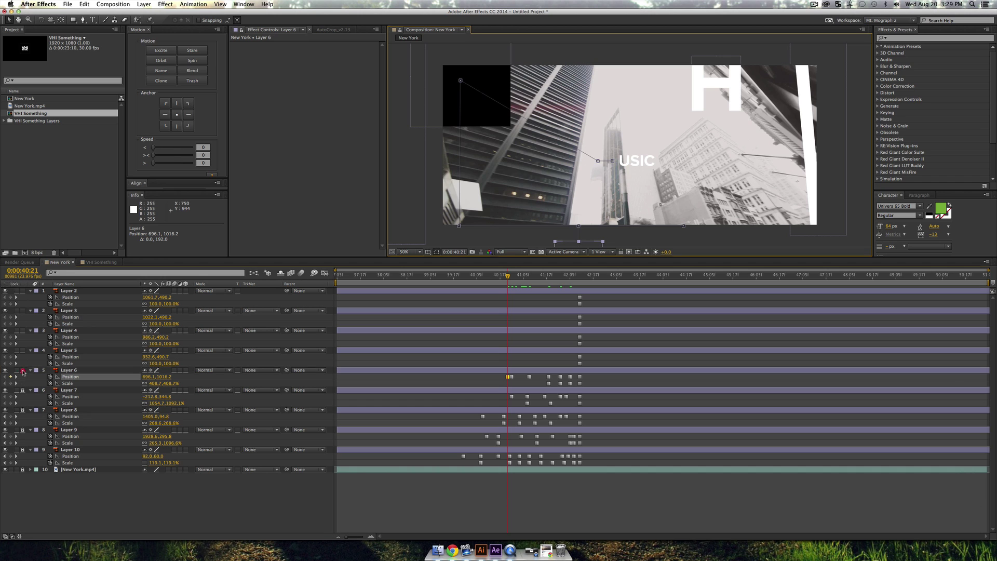
Preview the animation, and shift Layers 2 to 5, the letters USIC, 212 px left at 0:00:42:01
{"action": "left_click", "coordinate": [68, 350]}
{"action": "key", "text": "space"}
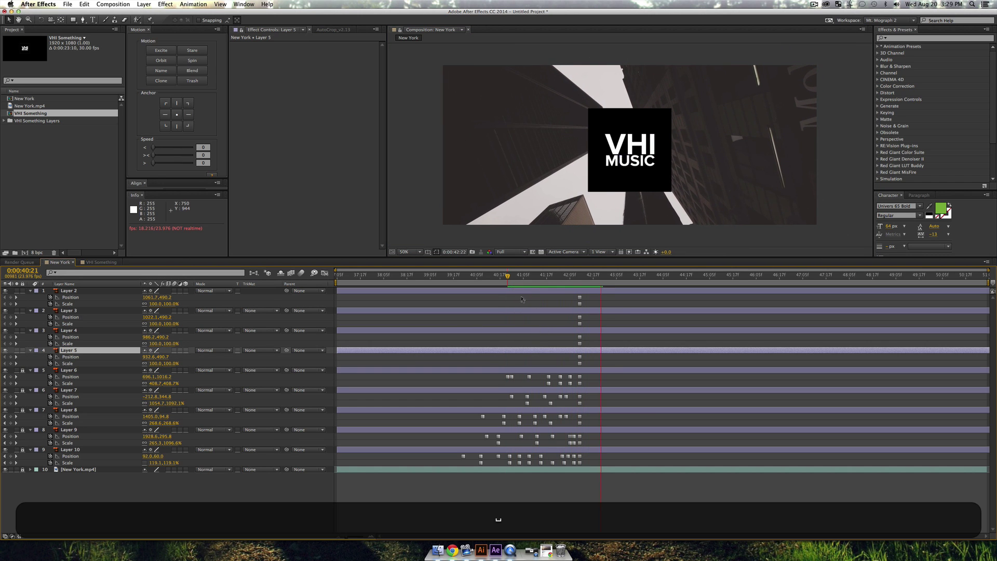
{"action": "left_click", "coordinate": [561, 279]}
{"action": "key", "text": "Page_Down"}
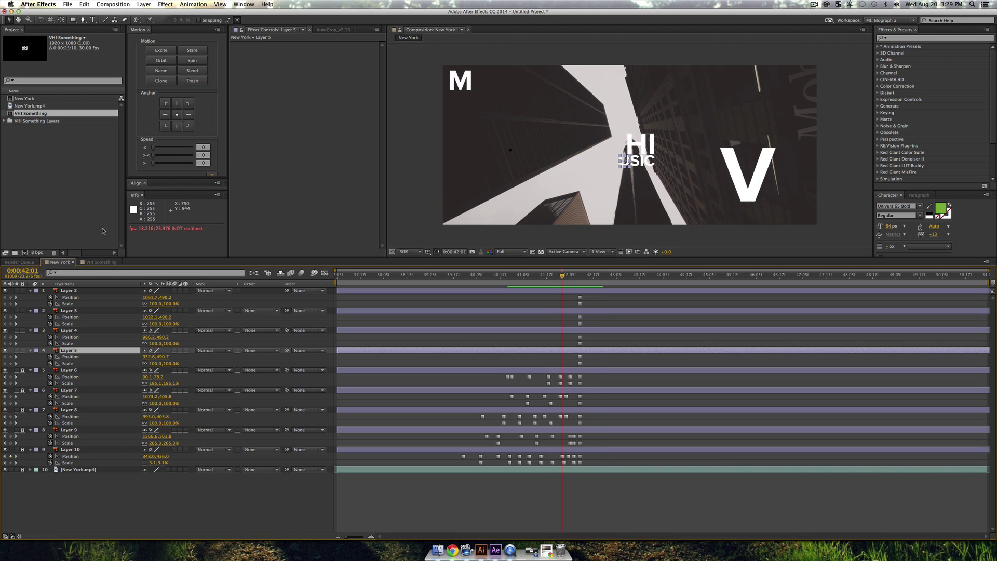
{"action": "left_click", "coordinate": [79, 291], "text": "shift"}
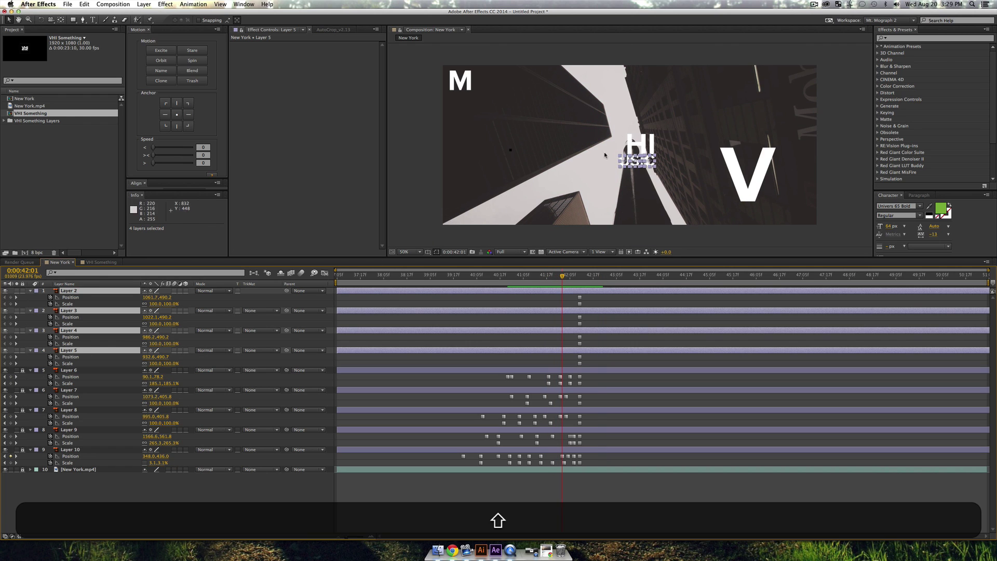
{"action": "left_click_drag", "start_coordinate": [649, 161], "coordinate": [607, 161]}
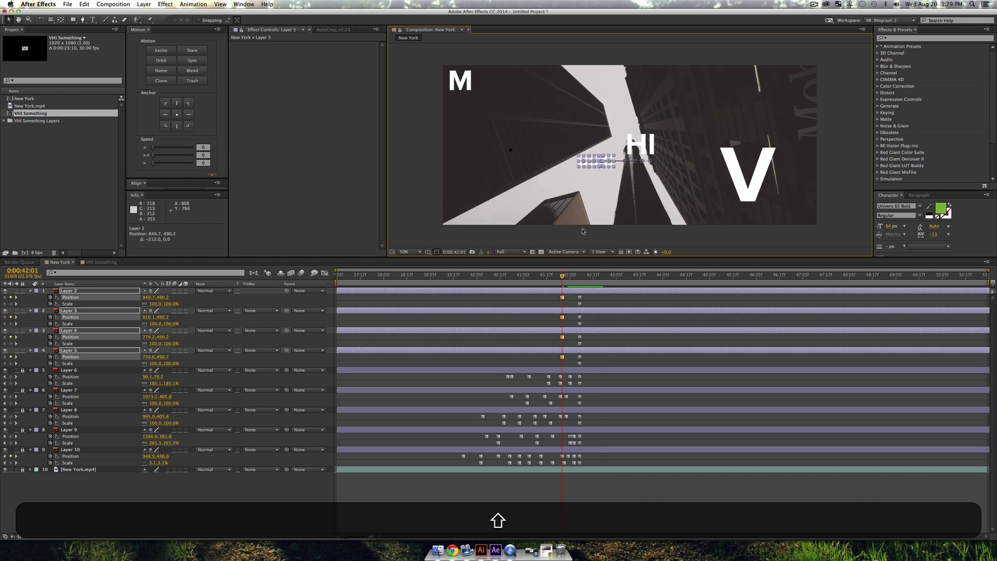
At 0:00:41:16, shift Layers 2 to 5 together 594 px right, keeping their 100% scale, and deselect them
{"action": "left_click_drag", "start_coordinate": [554, 272], "coordinate": [544, 272]}
{"action": "left_click_drag", "start_coordinate": [652, 161], "coordinate": [731, 164]}
{"action": "key", "text": "shift+super+z"}
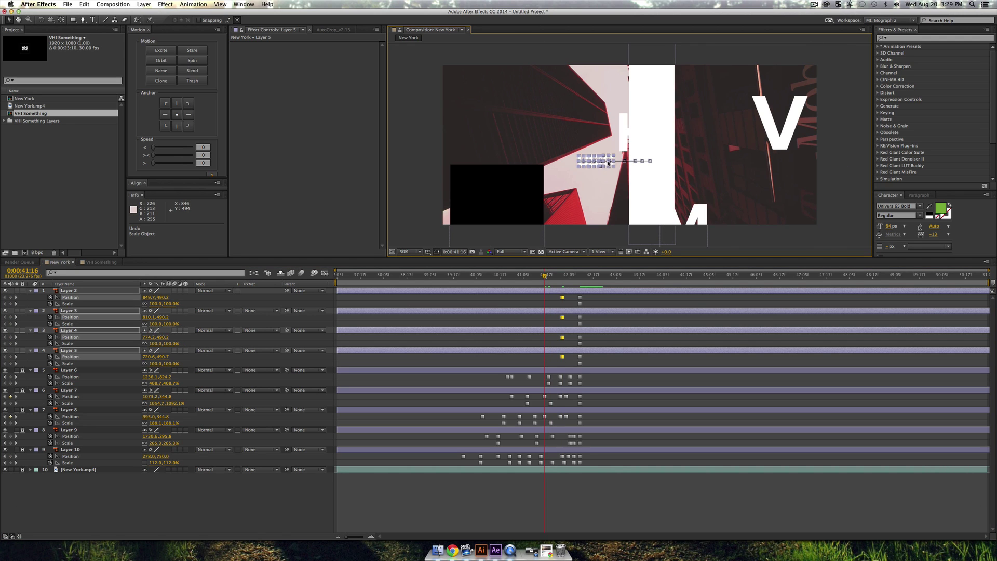
{"action": "left_click_drag", "start_coordinate": [605, 167], "coordinate": [723, 167]}
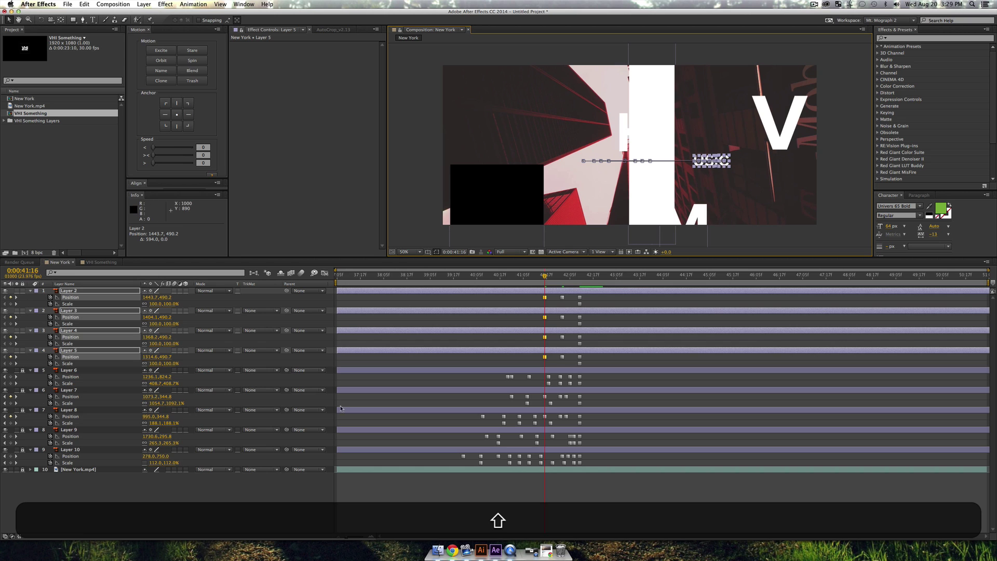
{"action": "left_click", "coordinate": [309, 493]}
At 0:00:41:21, raise Layer 4, the S, to 1368.2, 330.2 and put Layer 5, the U, at 1184.6, 596.7 with 433.4% scale
{"action": "left_click", "coordinate": [553, 275]}
{"action": "key", "text": "Page_Down"}
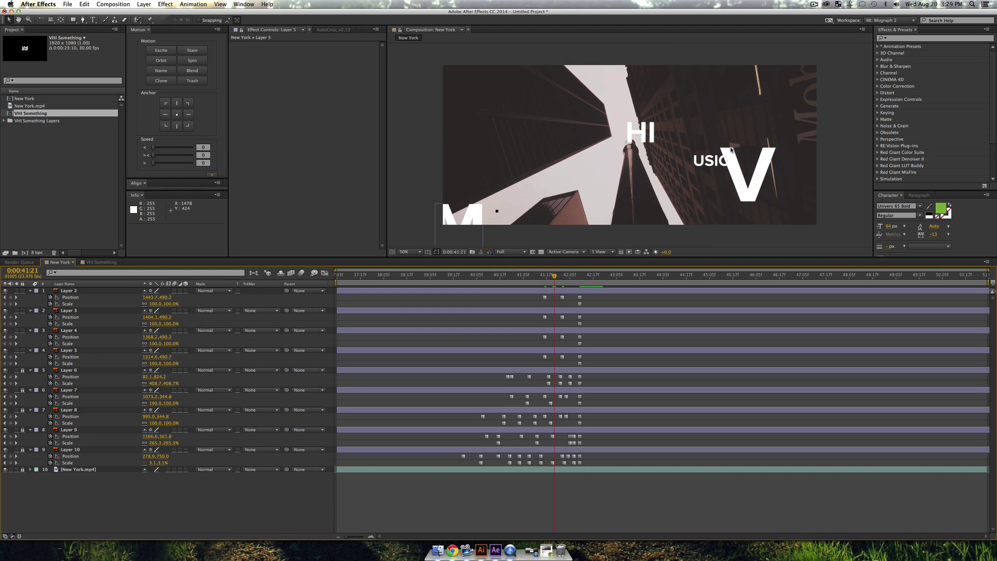
{"action": "left_click_drag", "start_coordinate": [715, 161], "coordinate": [714, 129]}
{"action": "left_click", "coordinate": [698, 161]}
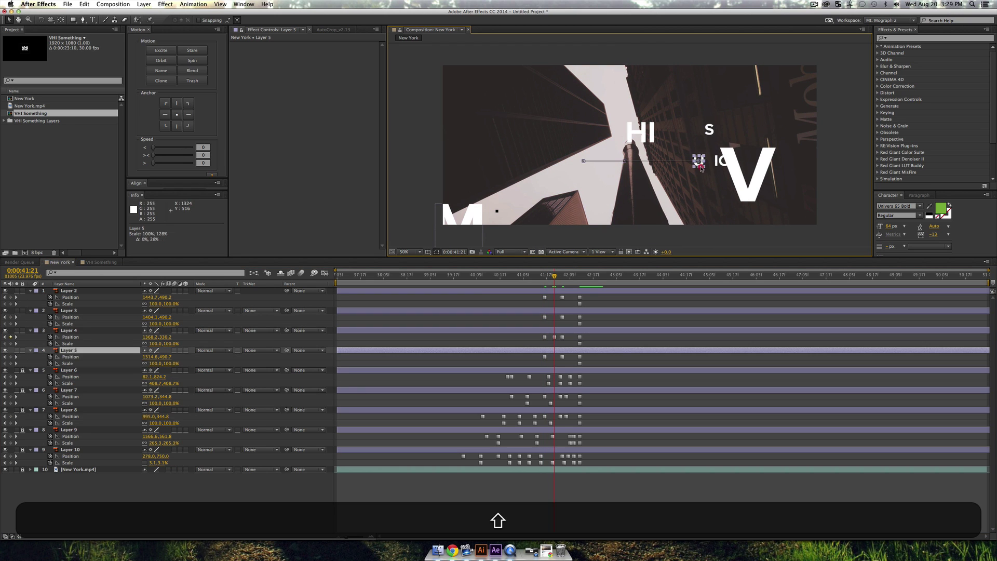
{"action": "left_click_drag", "start_coordinate": [699, 166], "coordinate": [676, 217]}
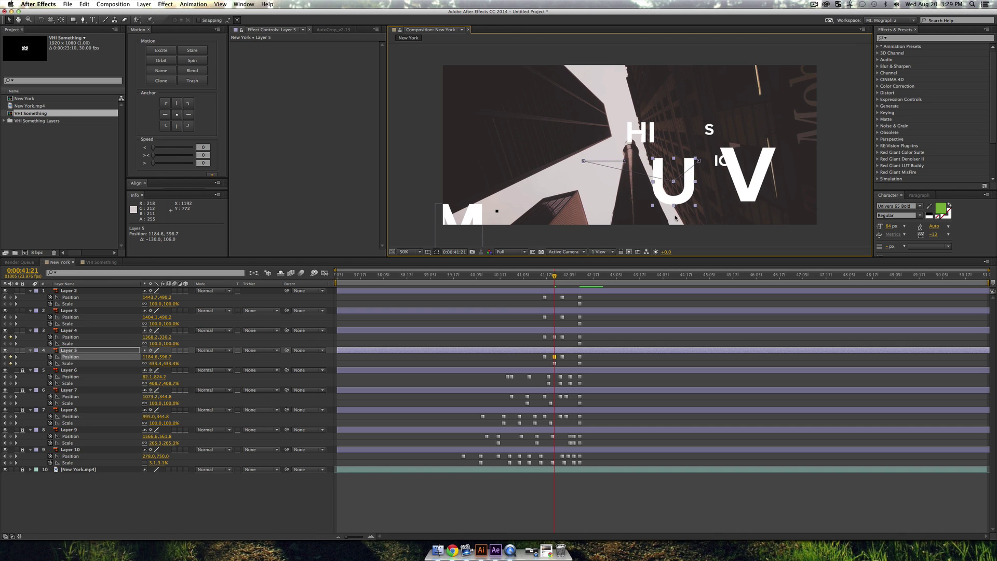
Move Layer 5 to 436.6, 490.7 at 0:00:41:06, and to 238.6, 106.7 with 284.4% scale at 0:00:41:10
{"action": "left_click_drag", "start_coordinate": [547, 274], "coordinate": [525, 290]}
{"action": "left_click_drag", "start_coordinate": [679, 182], "coordinate": [520, 176]}
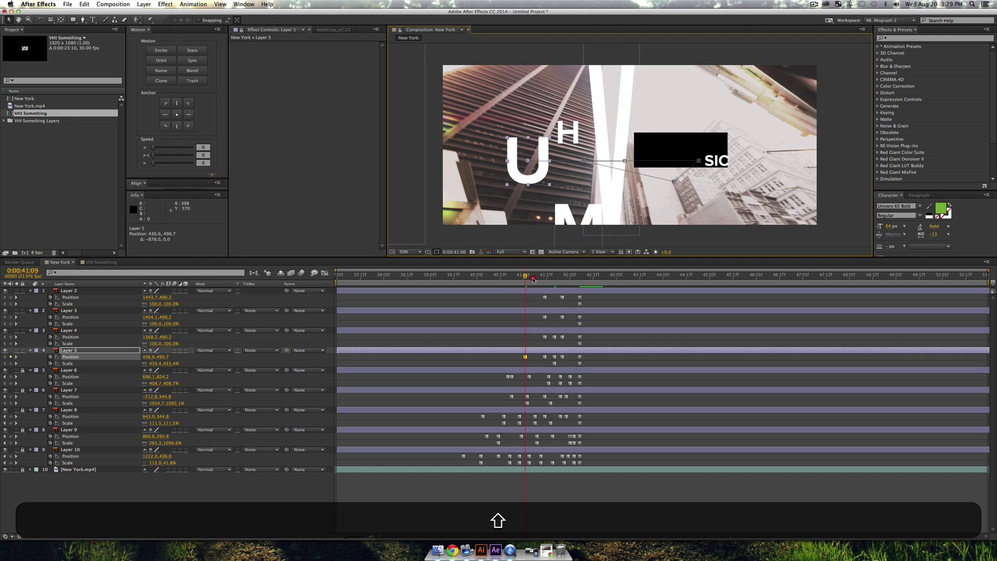
{"action": "left_click", "coordinate": [533, 278]}
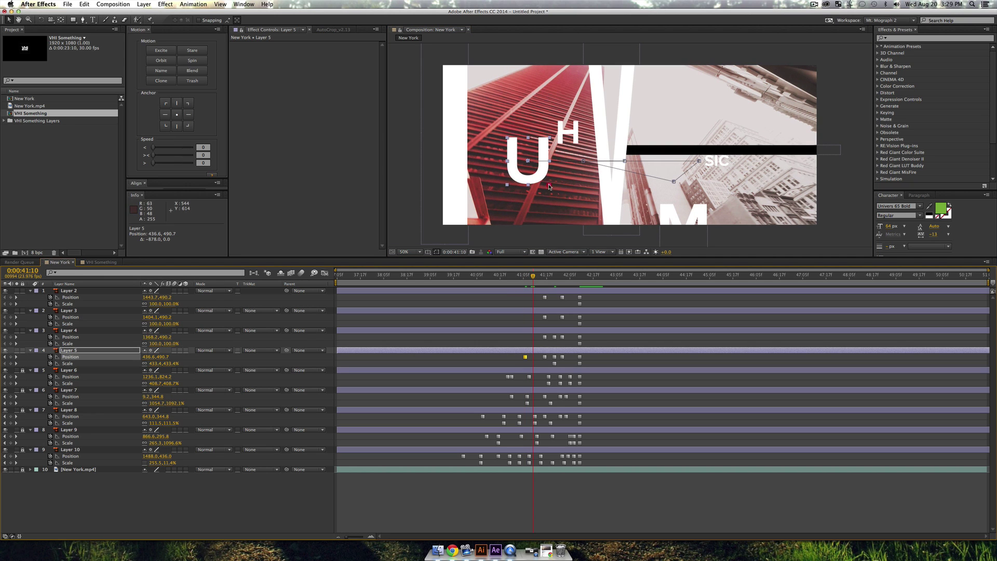
{"action": "left_click_drag", "start_coordinate": [550, 187], "coordinate": [501, 105]}
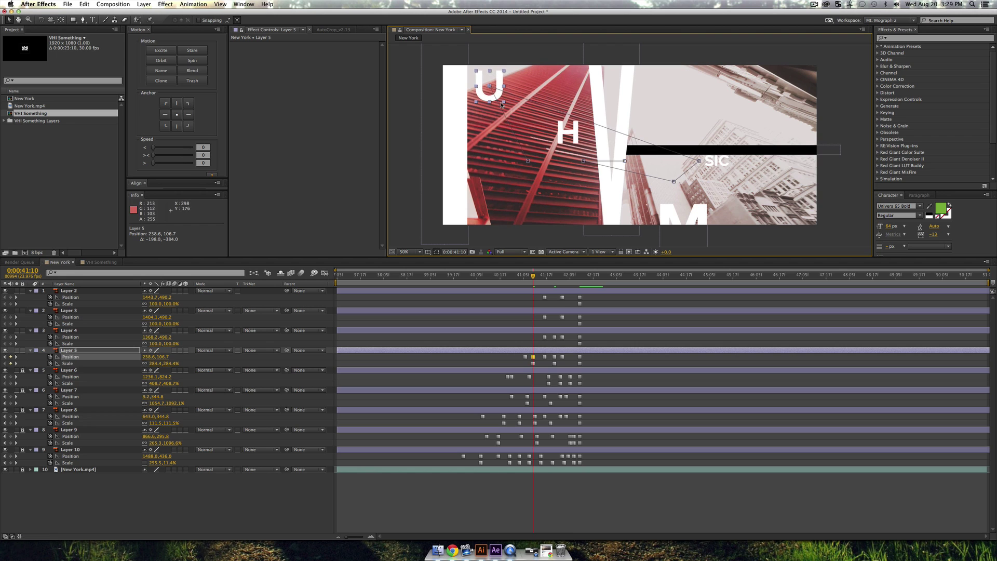
Move Layer 4 to 1368.2, 122.2 at 0:00:41:07, and to 1648.2, 296.2 with 308.4% scale at 0:00:41:11
{"action": "left_click", "coordinate": [527, 272]}
{"action": "left_click_drag", "start_coordinate": [708, 162], "coordinate": [705, 90]}
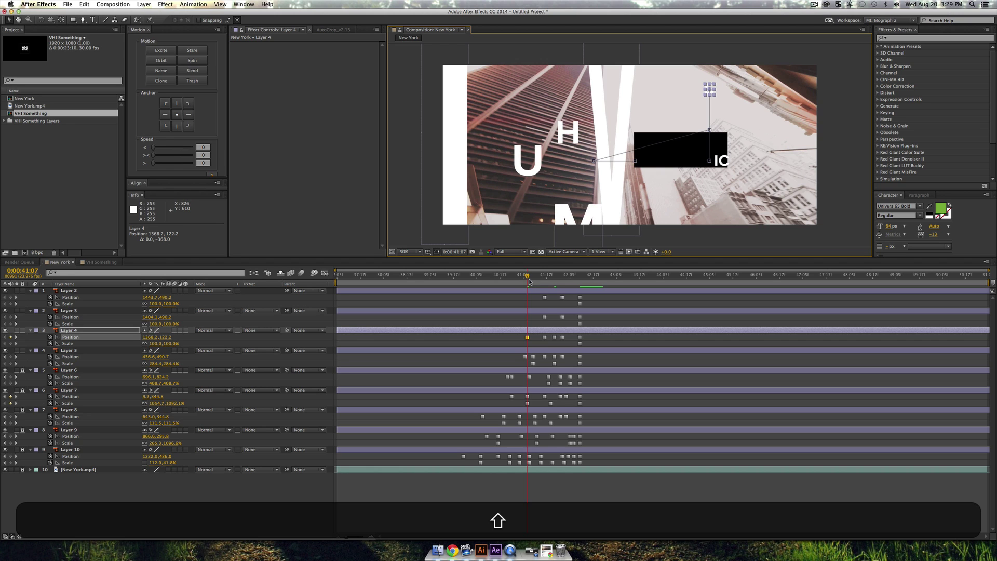
{"action": "key", "text": "space"}
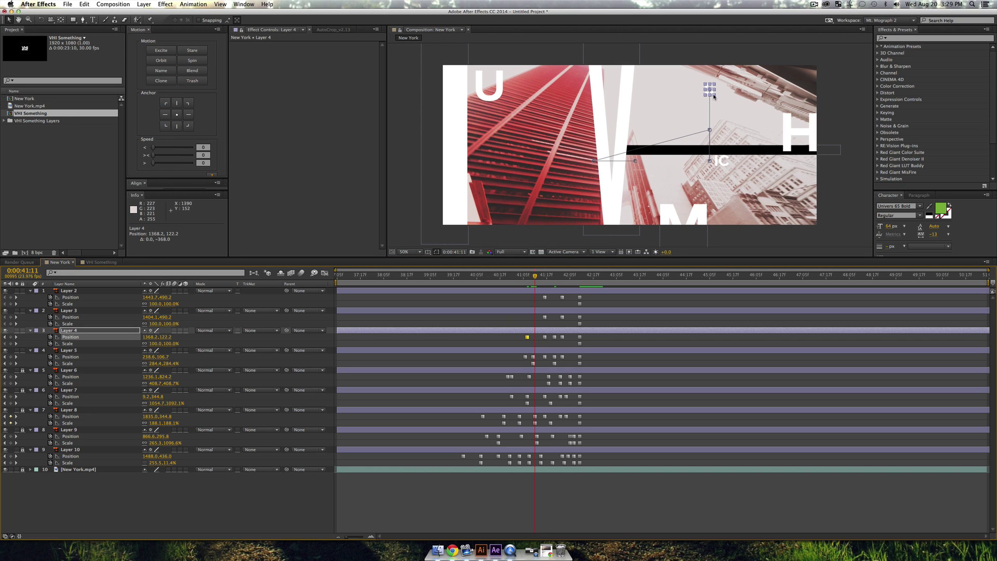
{"action": "left_click_drag", "start_coordinate": [714, 96], "coordinate": [774, 128]}
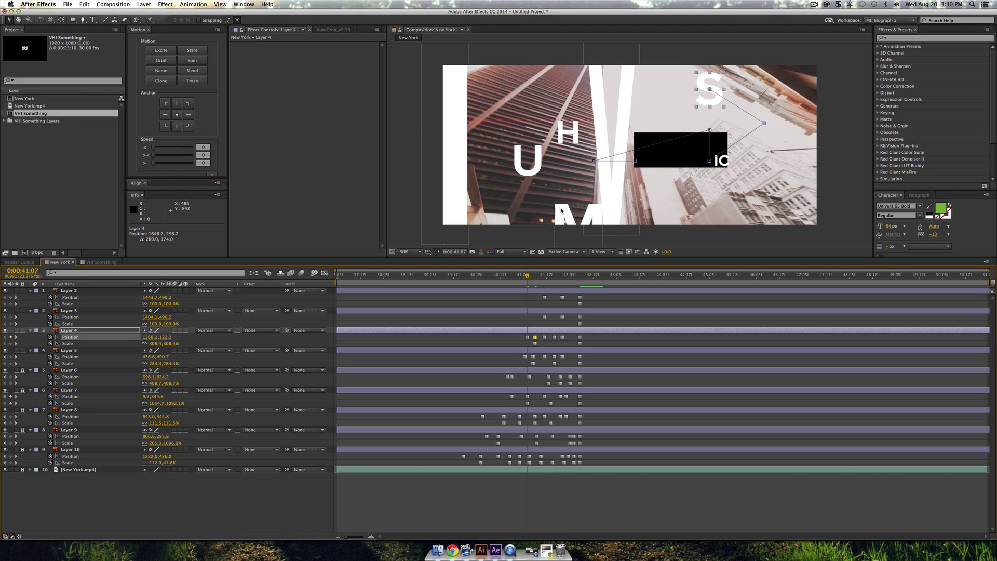
Enlarge Layers 2 and 3 to 663.5% at 0:00:41:07 toward the frame's lower right, and put them at 2157.7, 754.2 and 2118.1, 754.2 at 0:00:41:05
{"action": "left_click", "coordinate": [717, 162]}
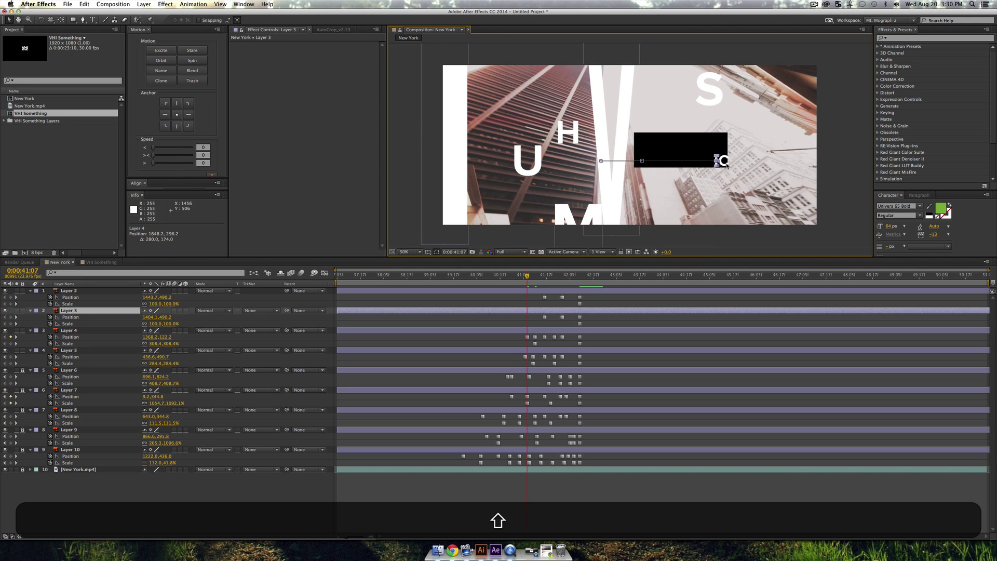
{"action": "left_click", "coordinate": [726, 164], "text": "shift"}
{"action": "left_click_drag", "start_coordinate": [727, 164], "coordinate": [726, 195]}
{"action": "left_click_drag", "start_coordinate": [696, 162], "coordinate": [853, 225]}
{"action": "left_click", "coordinate": [523, 279]}
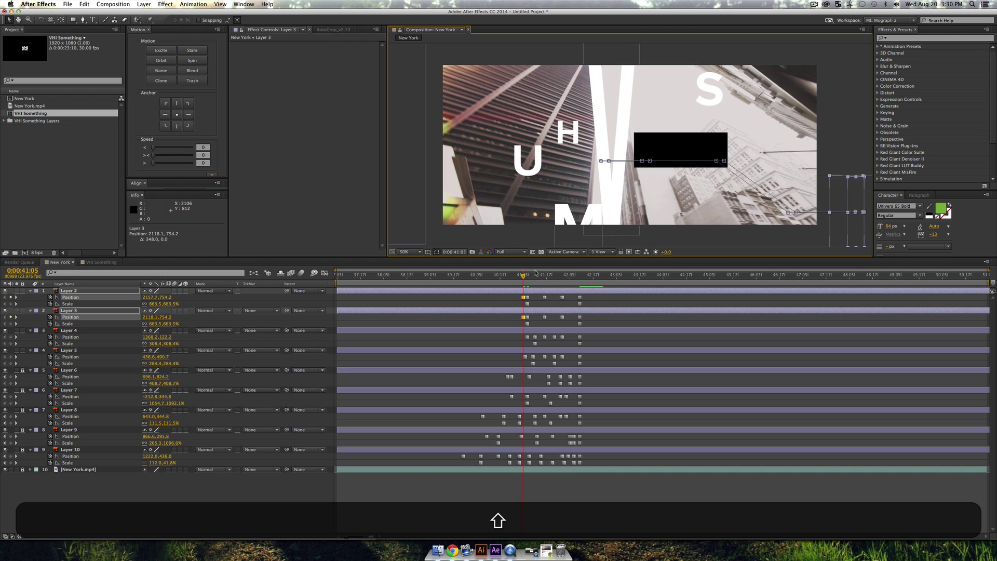
Keyframe Layer 4 above the frame at 1368.2, -125.8 and Layer 5 at 436.6, -133.3, aligning both keyframes with Layer 6's second Position keyframe
{"action": "left_click_drag", "start_coordinate": [535, 272], "coordinate": [482, 273]}
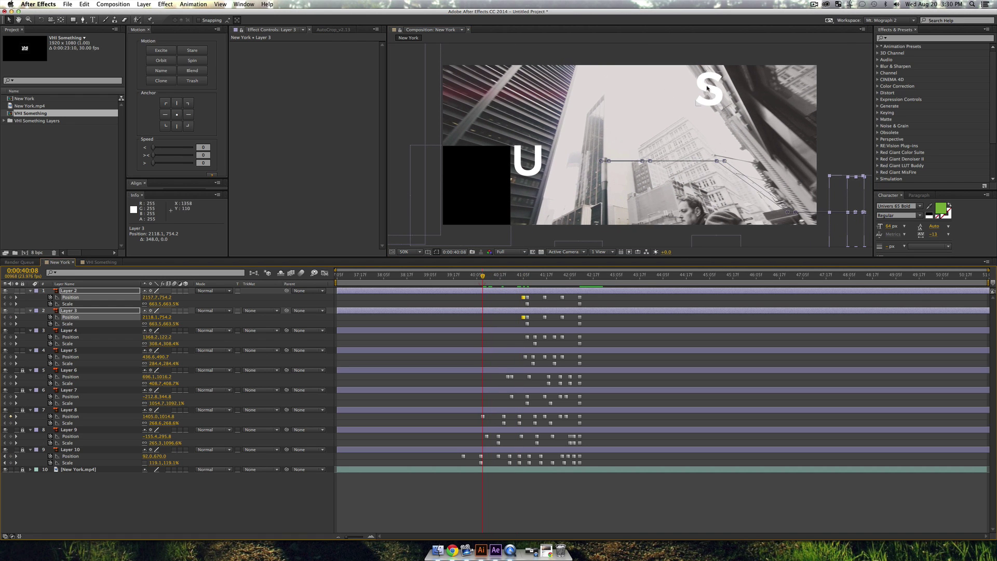
{"action": "left_click_drag", "start_coordinate": [707, 88], "coordinate": [708, 25]}
{"action": "left_click_drag", "start_coordinate": [535, 205], "coordinate": [539, 45]}
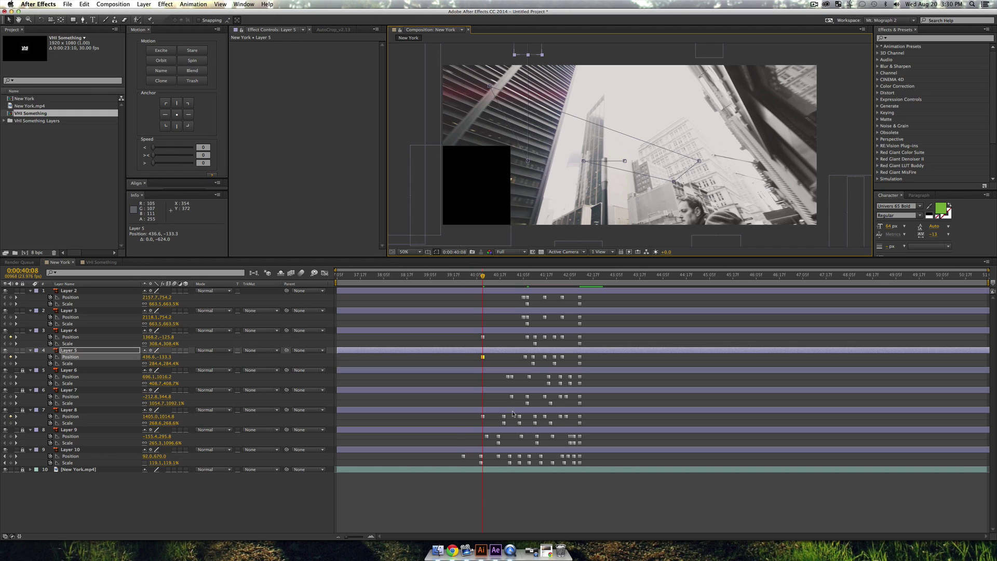
{"action": "left_click", "coordinate": [602, 467]}
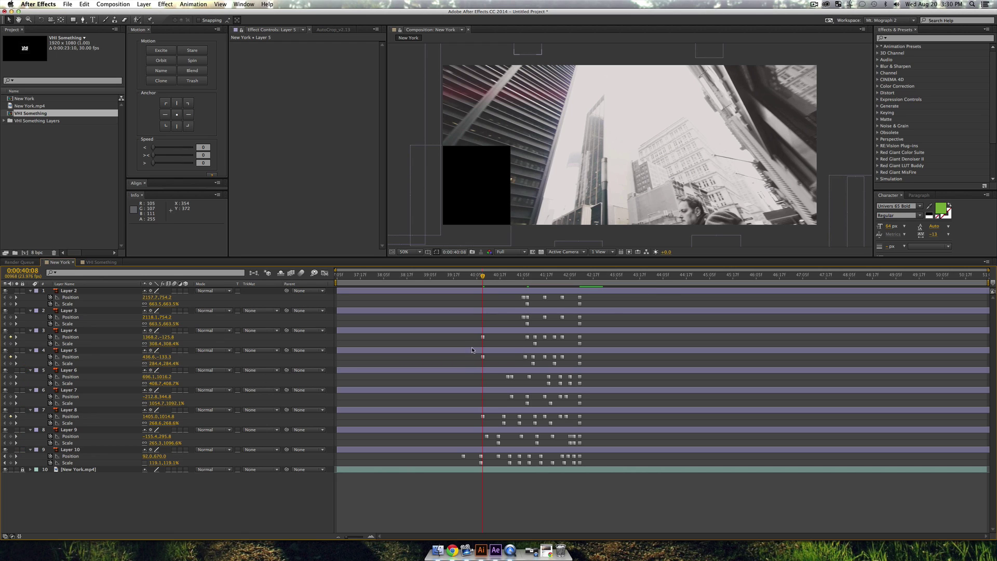
{"action": "left_click_drag", "start_coordinate": [481, 349], "coordinate": [508, 341]}
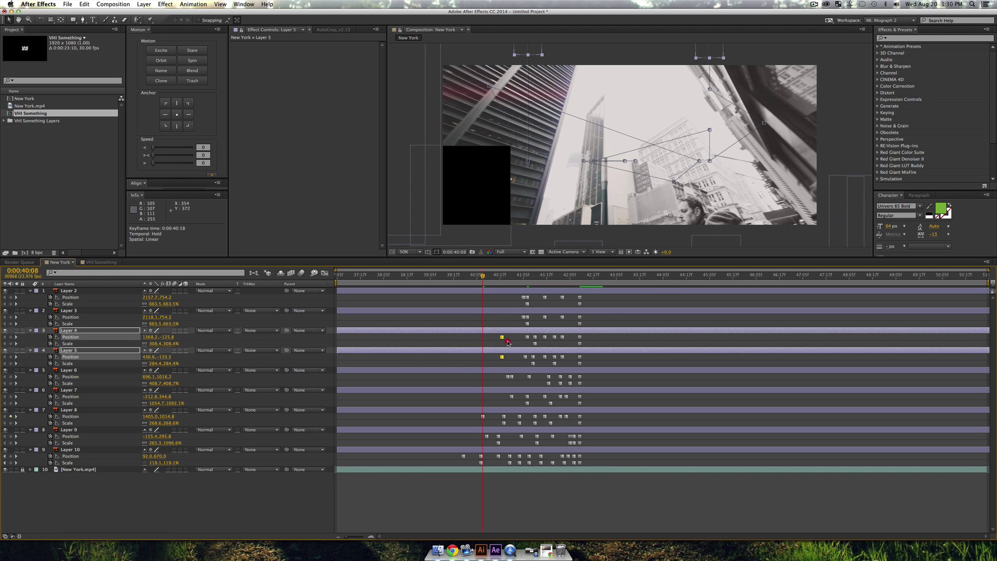
Compress all keyframes of Layers 7 to 10 to start with Layer 6's first keyframe, keeping the final ones fixed, and preview the animation
{"action": "left_click_drag", "start_coordinate": [438, 399], "coordinate": [597, 465]}
{"action": "key", "text": "alt"}
{"action": "left_click_drag", "start_coordinate": [464, 460], "coordinate": [508, 458]}
{"action": "key", "text": "space"}
{"action": "key", "text": "space"}
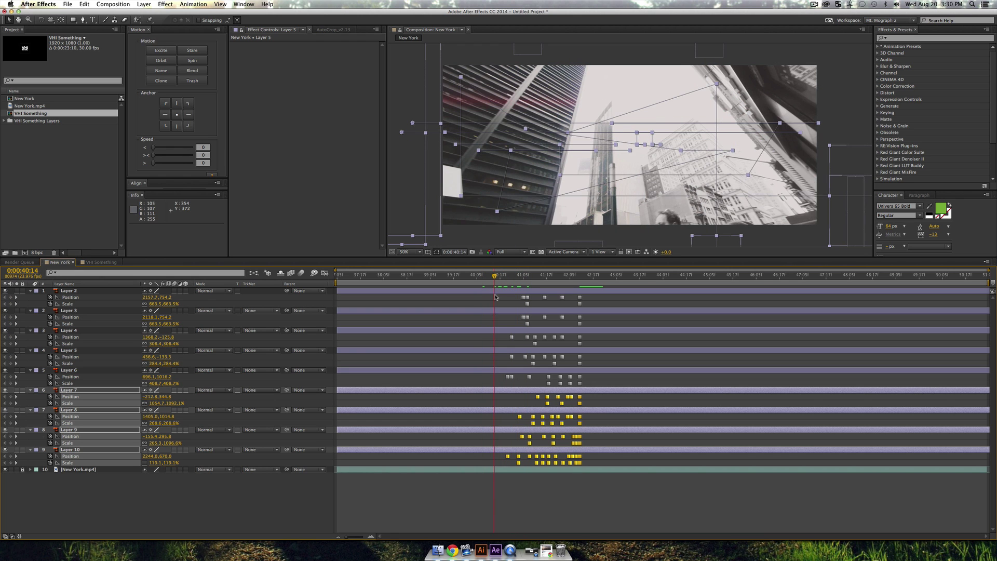
{"action": "key", "text": "space"}
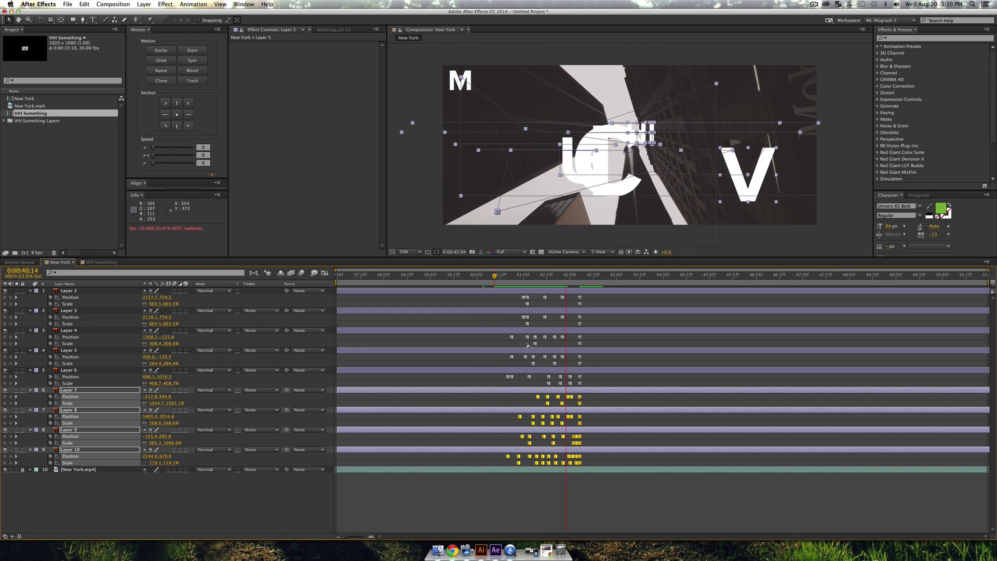
{"action": "key", "text": "space"}
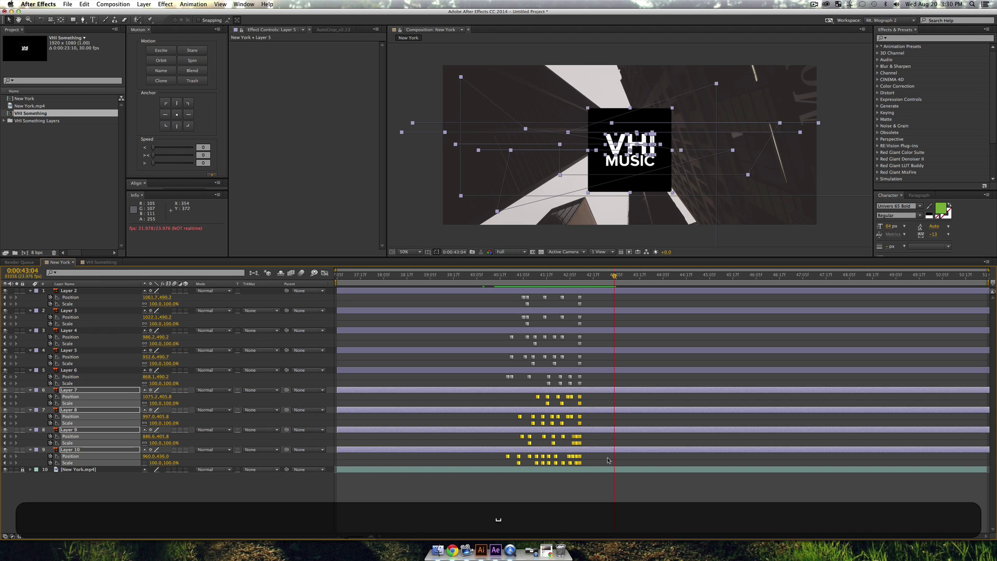
Stretch all keyframes of Layers 2 to 10 to start at 0:00:39:16 with the last ones fixed, preview the result, and deselect everything
{"action": "left_click_drag", "start_coordinate": [605, 466], "coordinate": [475, 289]}
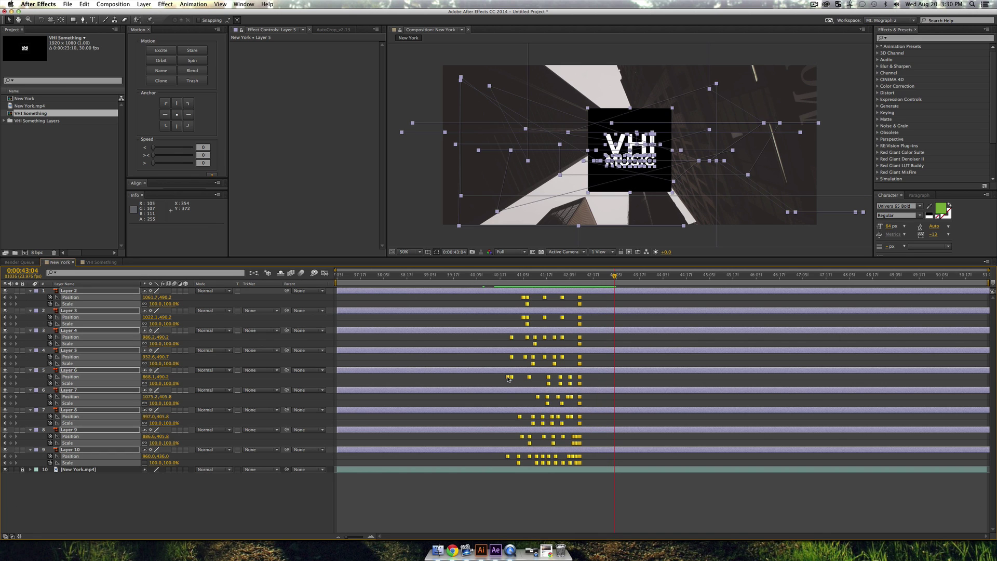
{"action": "left_click_drag", "start_coordinate": [508, 378], "coordinate": [459, 275]}
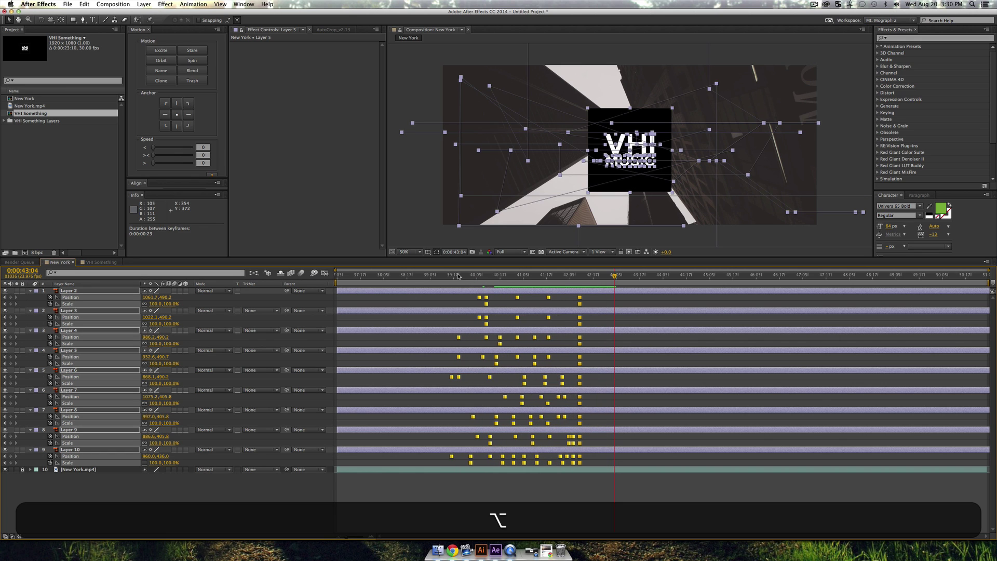
{"action": "left_click", "coordinate": [457, 275]}
{"action": "key", "text": "space"}
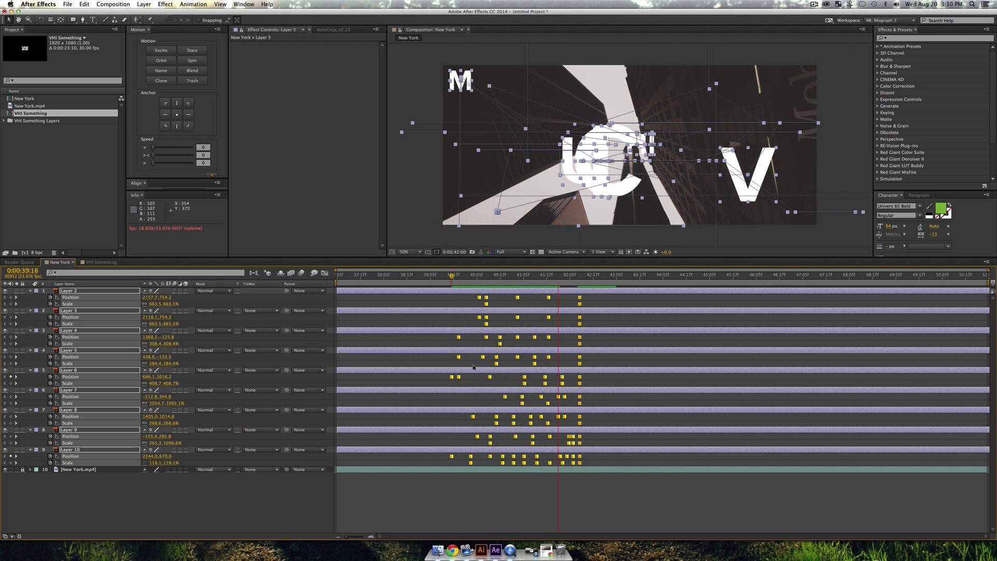
{"action": "key", "text": "space"}
{"action": "left_click", "coordinate": [274, 480]}
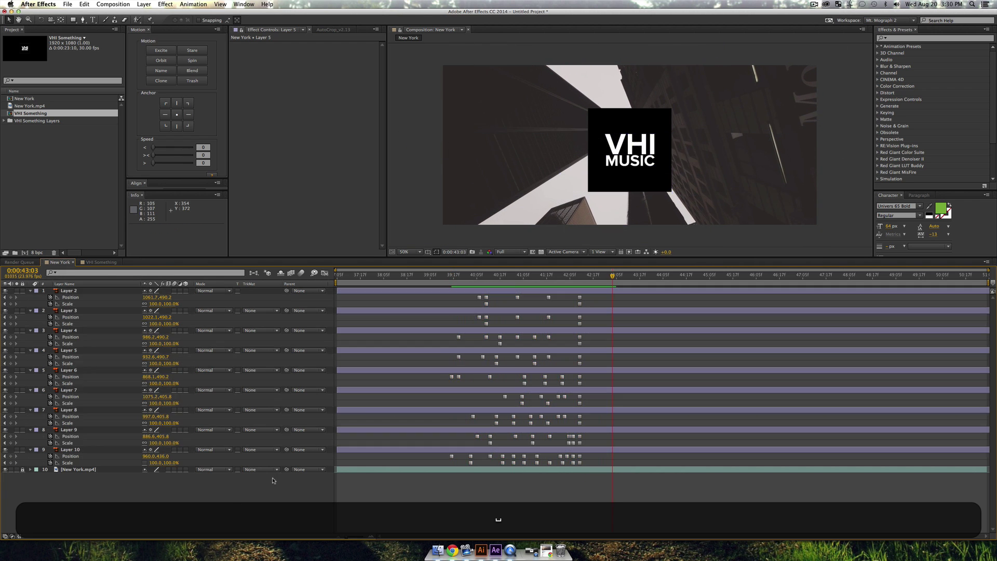
At 0:00:41:15, set the scale of Layer 2, the C, to 203.5% and move it to 1843.7, 490.2
{"action": "left_click_drag", "start_coordinate": [543, 275], "coordinate": [543, 275]}
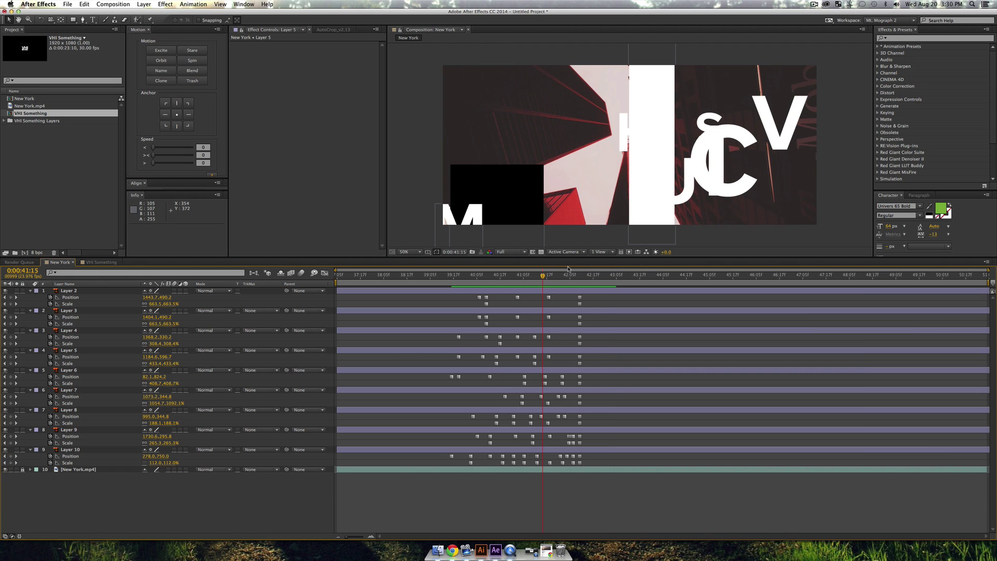
{"action": "left_click", "coordinate": [714, 173]}
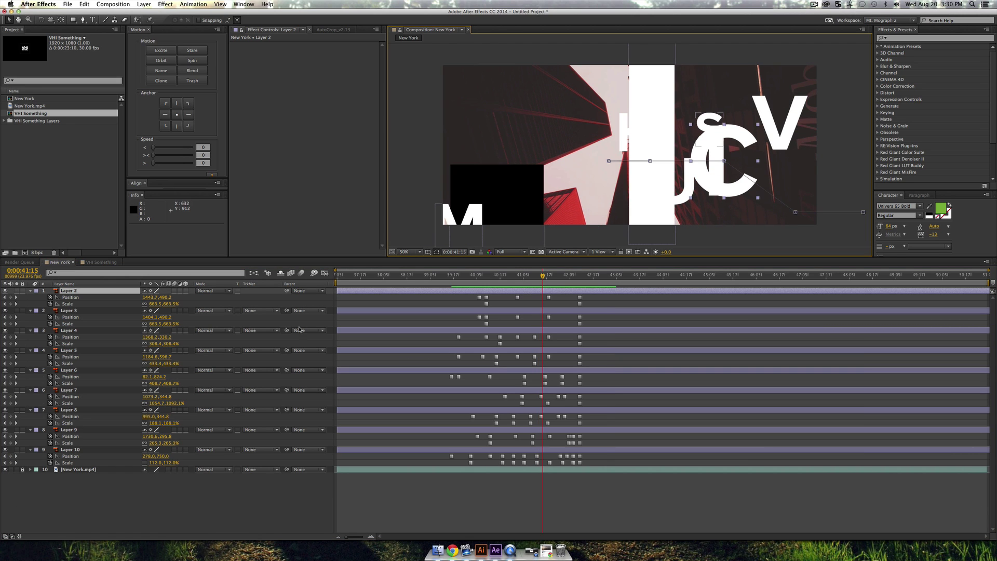
{"action": "left_click_drag", "start_coordinate": [156, 306], "coordinate": [104, 305]}
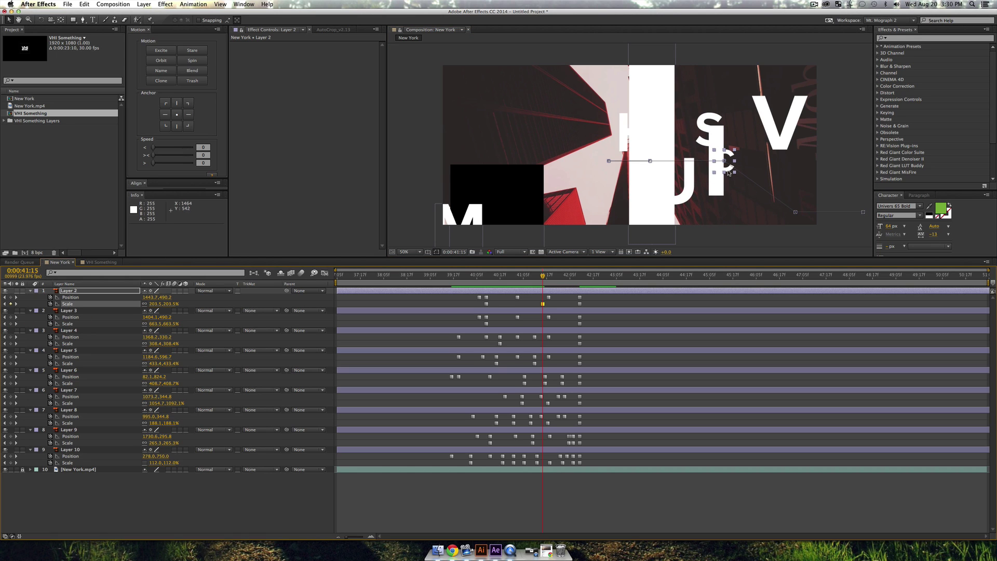
{"action": "left_click_drag", "start_coordinate": [728, 173], "coordinate": [806, 172]}
Set the scale of Layer 3, the I, to 200.5% at 0:00:41:15 and preview the animation from 0:00:39:18
{"action": "left_click", "coordinate": [717, 176]}
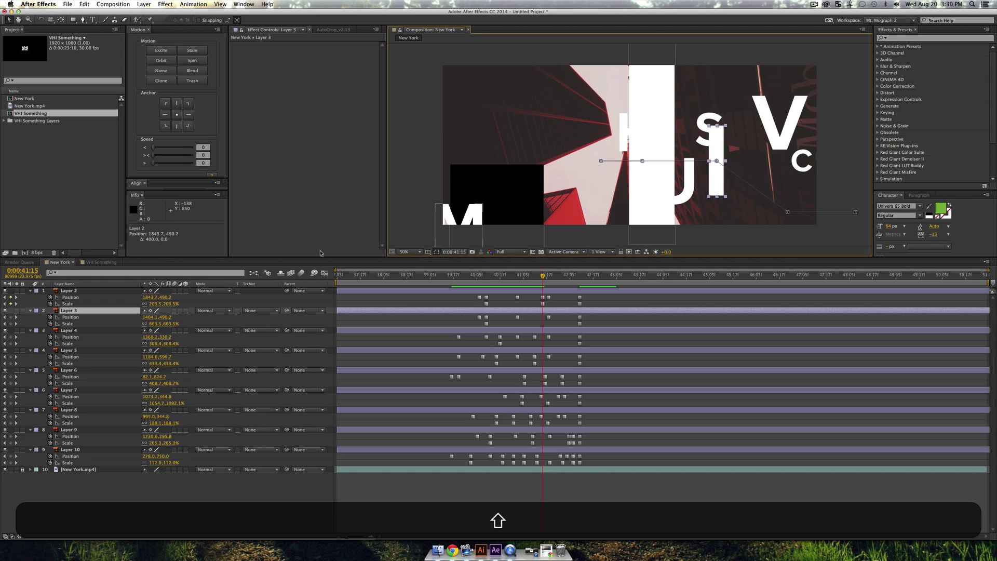
{"action": "left_click_drag", "start_coordinate": [156, 323], "coordinate": [106, 323]}
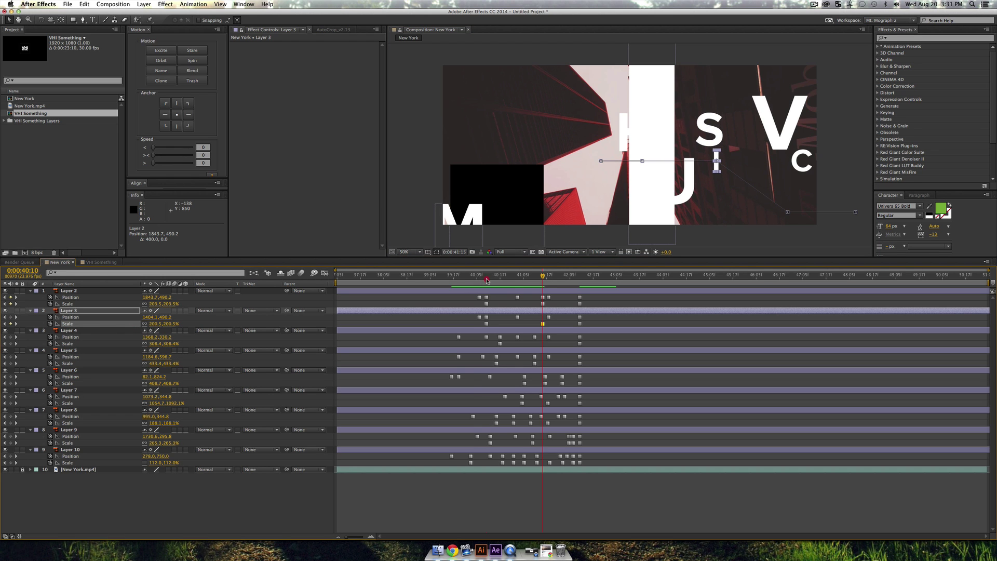
{"action": "key", "text": "KP_0"}
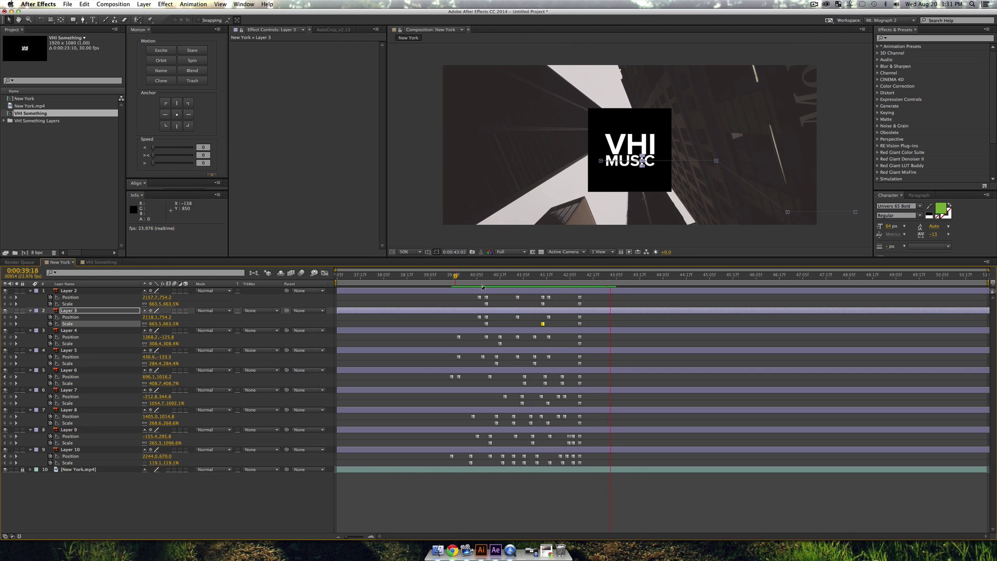
{"action": "key", "text": "space"}
Stretch the later keyframes of Layers 7 to 10 past the final MUSIC letter keyframes, preview from 0:00:41:13, and deselect everything
{"action": "left_click_drag", "start_coordinate": [508, 465], "coordinate": [601, 401]}
{"action": "key", "text": "alt"}
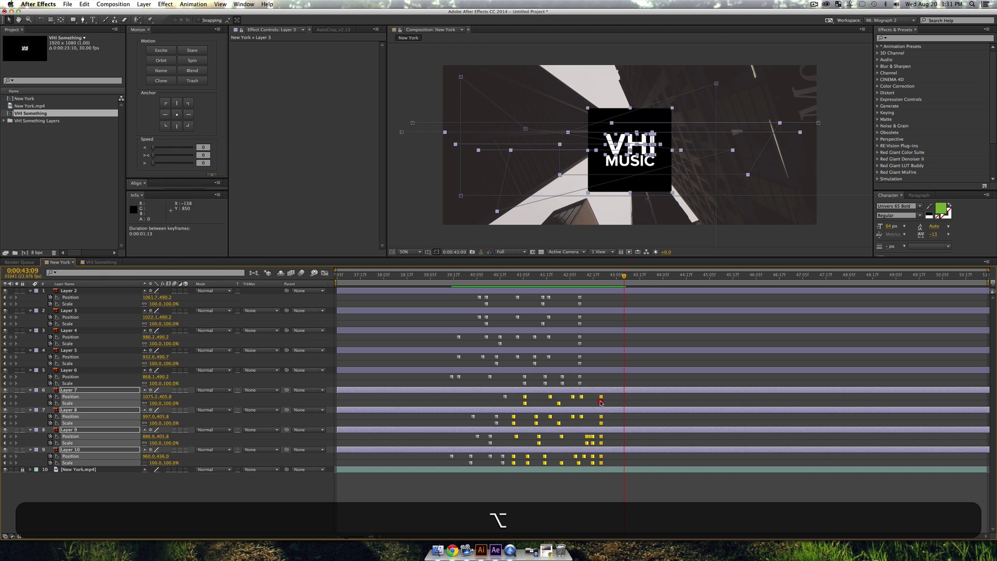
{"action": "left_click", "coordinate": [542, 280]}
{"action": "key", "text": "space"}
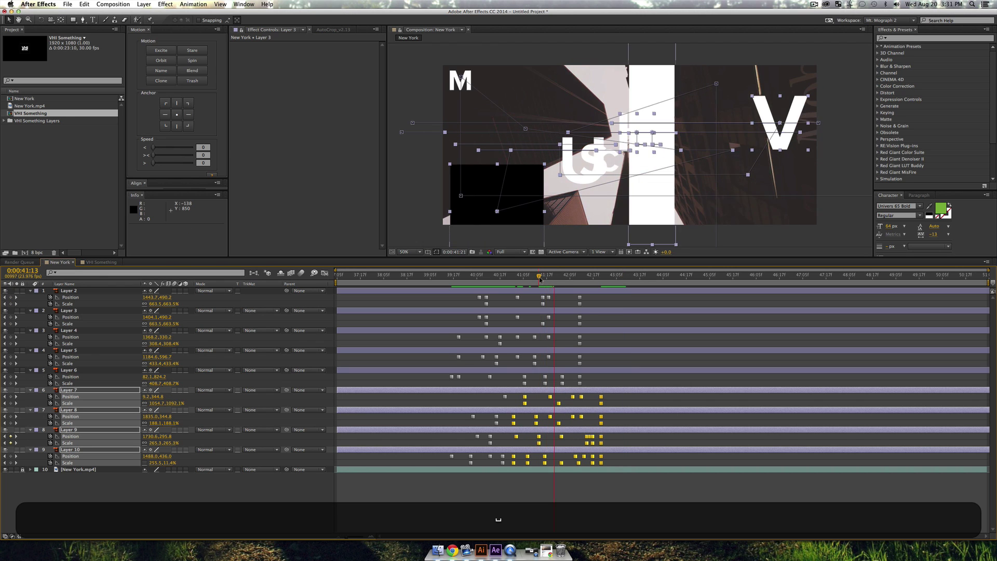
{"action": "key", "text": "space"}
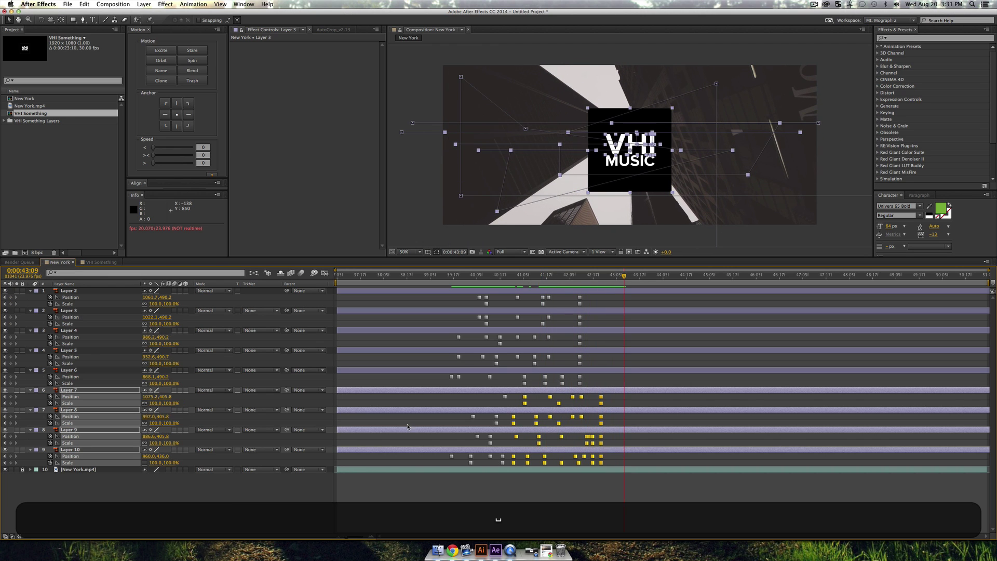
{"action": "key", "text": "super+shift+a"}
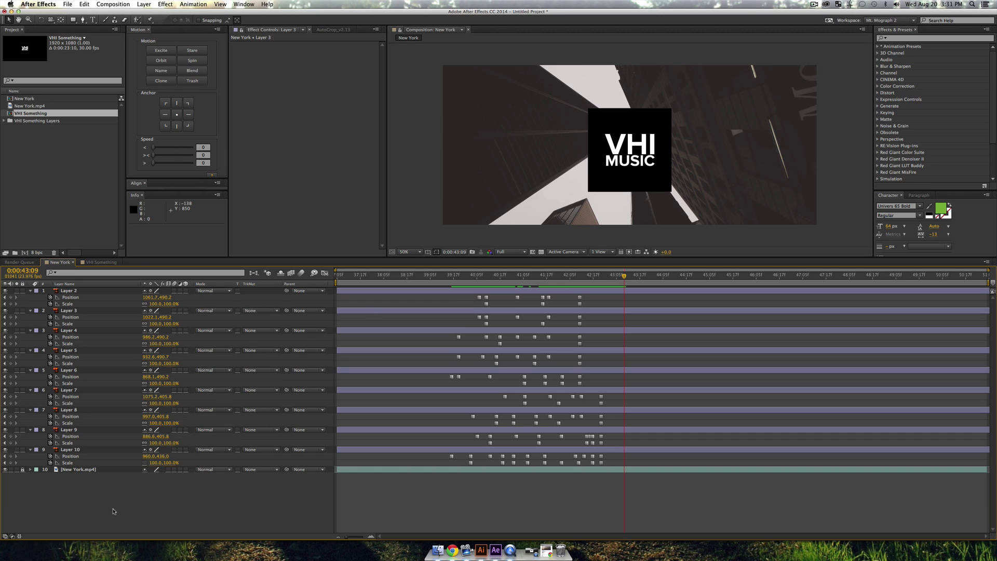
Create a null object and parent Layers 2 to 10 to it
{"action": "key", "text": "alt+shift"}
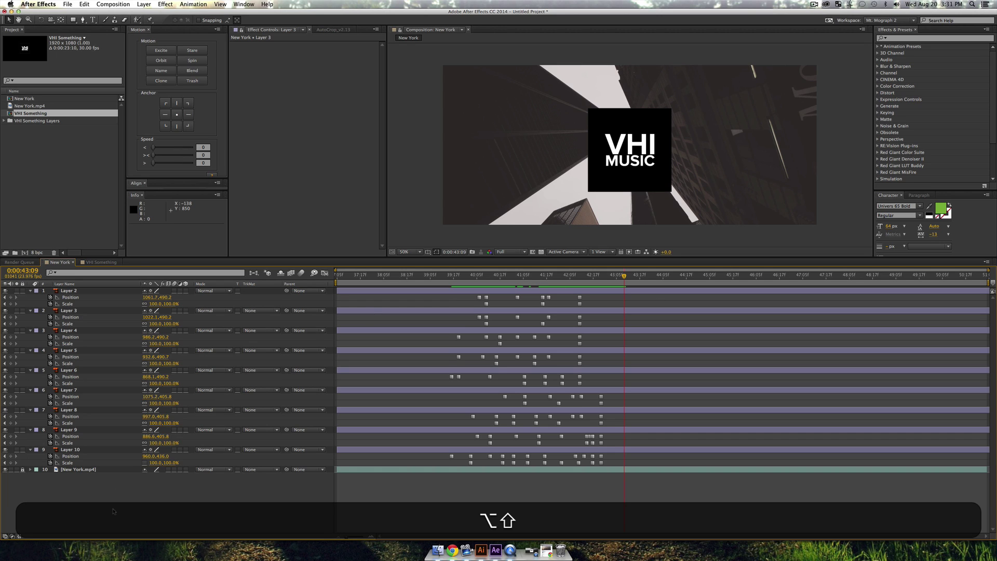
{"action": "key", "text": "alt+shift+super+u"}
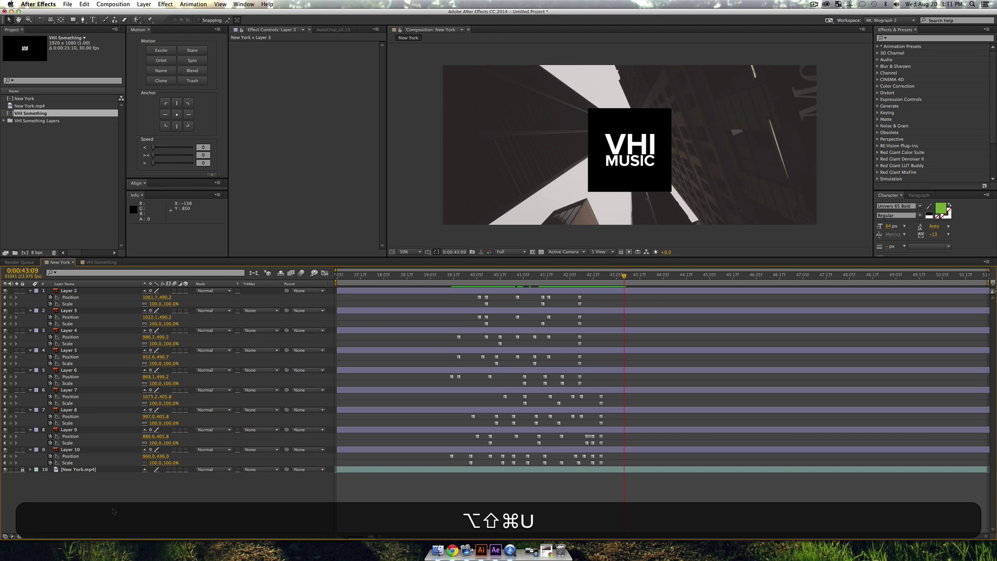
{"action": "key", "text": "alt+shift+super+y"}
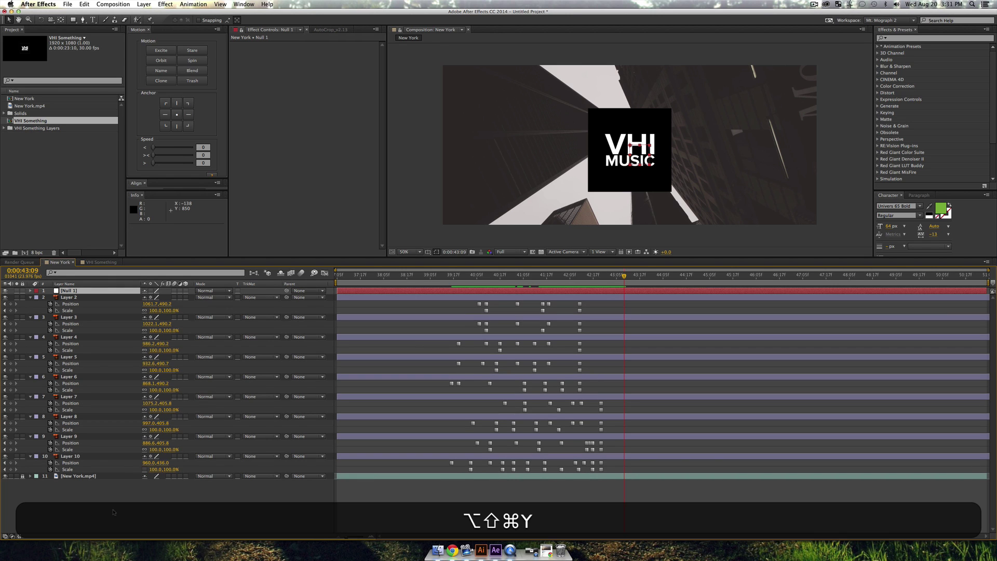
{"action": "left_click", "coordinate": [69, 459]}
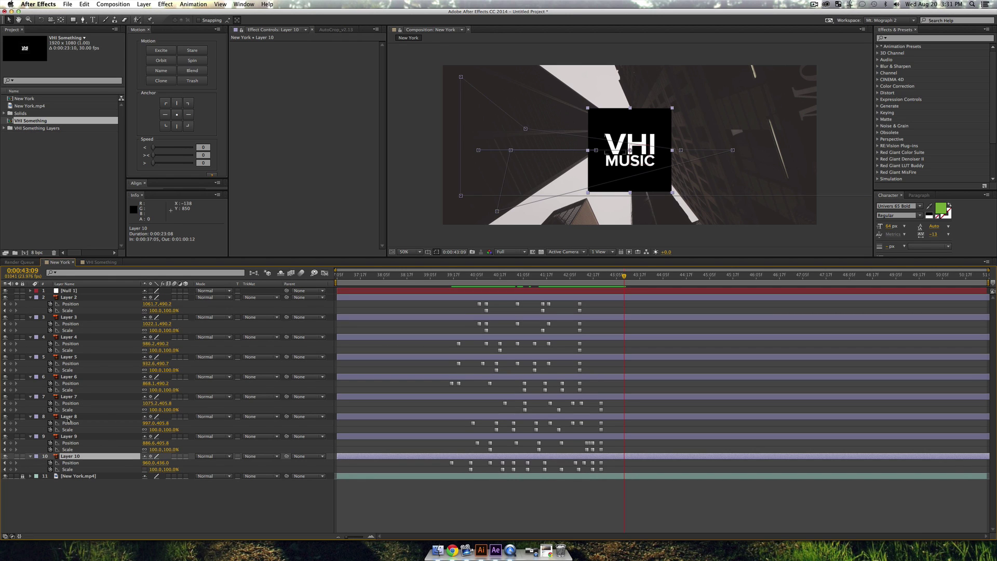
{"action": "left_click", "coordinate": [107, 297], "text": "shift"}
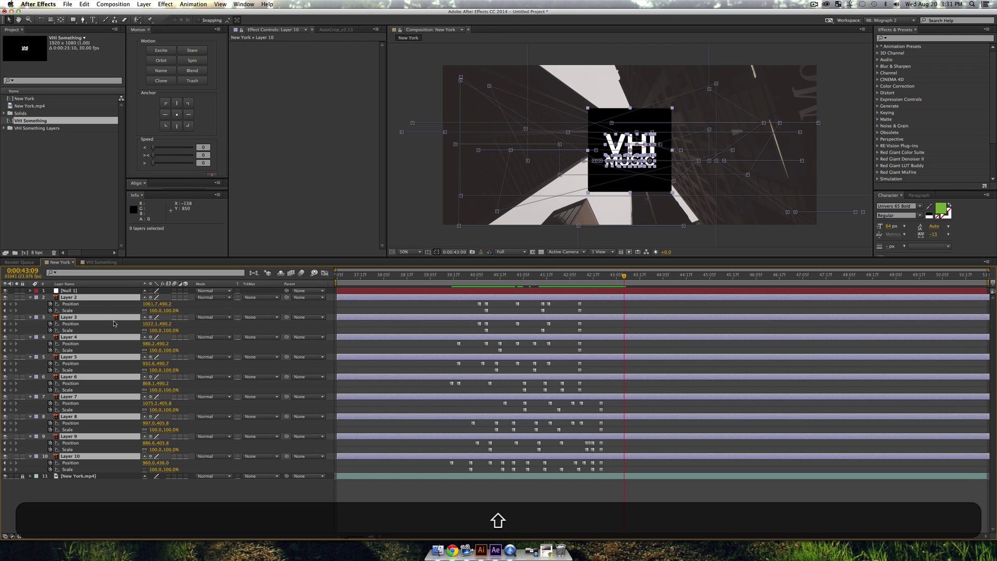
{"action": "left_click_drag", "start_coordinate": [288, 296], "coordinate": [99, 291]}
Add a 100% Scale keyframe to Null 1 at 0:00:42:02 and advance to 0:00:42:08
{"action": "left_click", "coordinate": [559, 289]}
{"action": "key", "text": "s"}
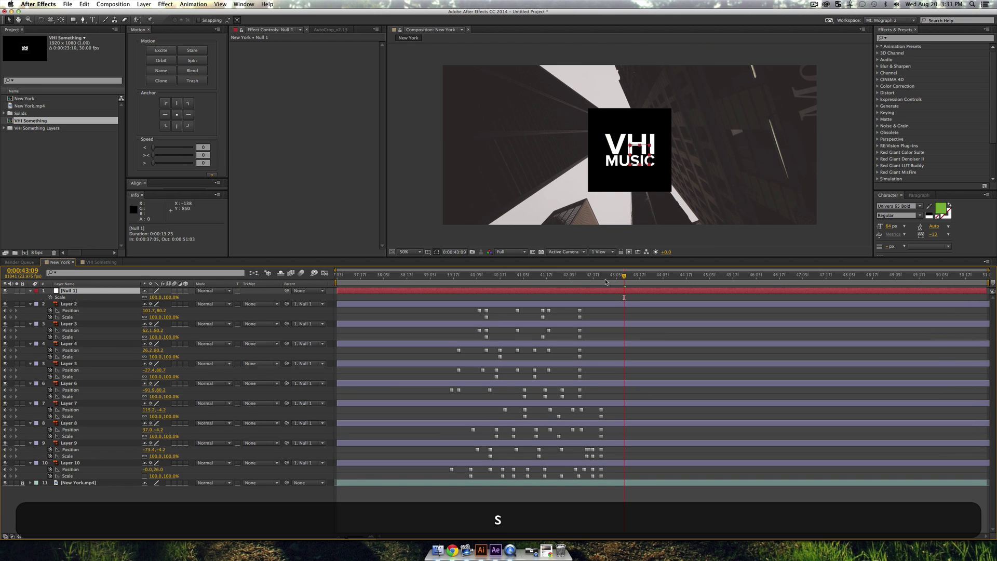
{"action": "left_click_drag", "start_coordinate": [606, 282], "coordinate": [563, 282]}
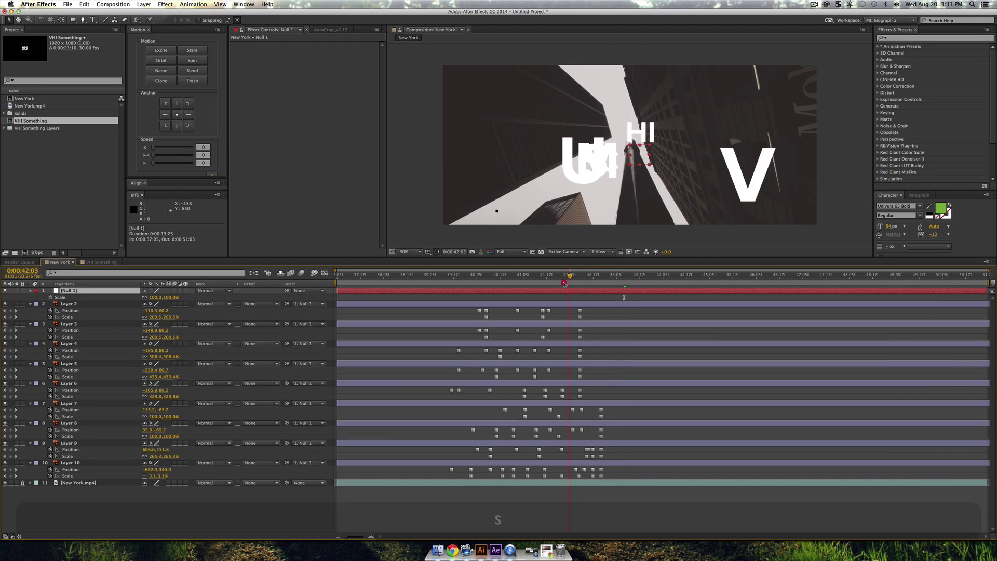
{"action": "left_click", "coordinate": [50, 297]}
{"action": "left_click_drag", "start_coordinate": [569, 283], "coordinate": [575, 283]}
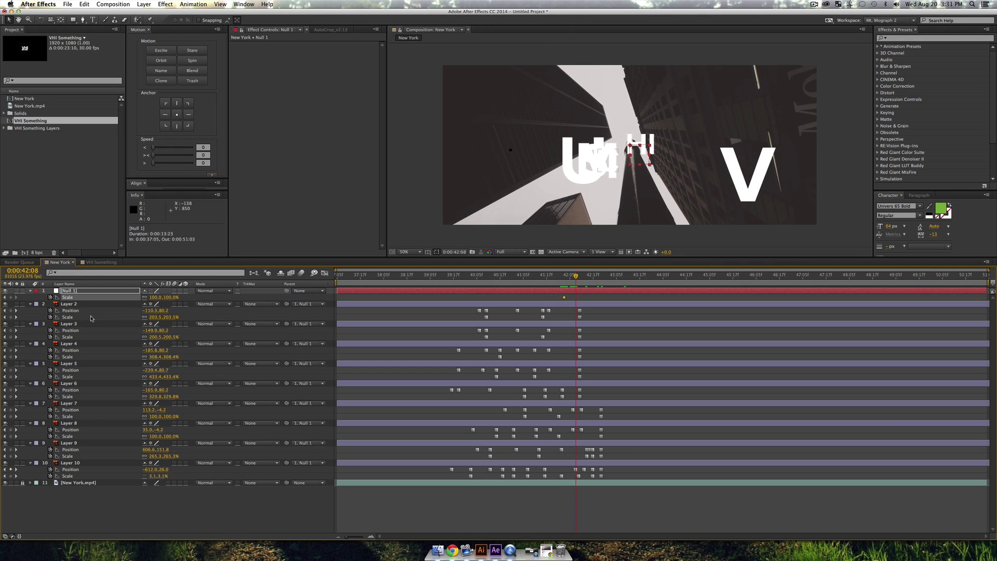
Add a Position keyframe at 960, 410 to Null 1, align it with the Scale keyframe at 0:00:42:02, and go to 0:00:42:10
{"action": "key", "text": "p"}
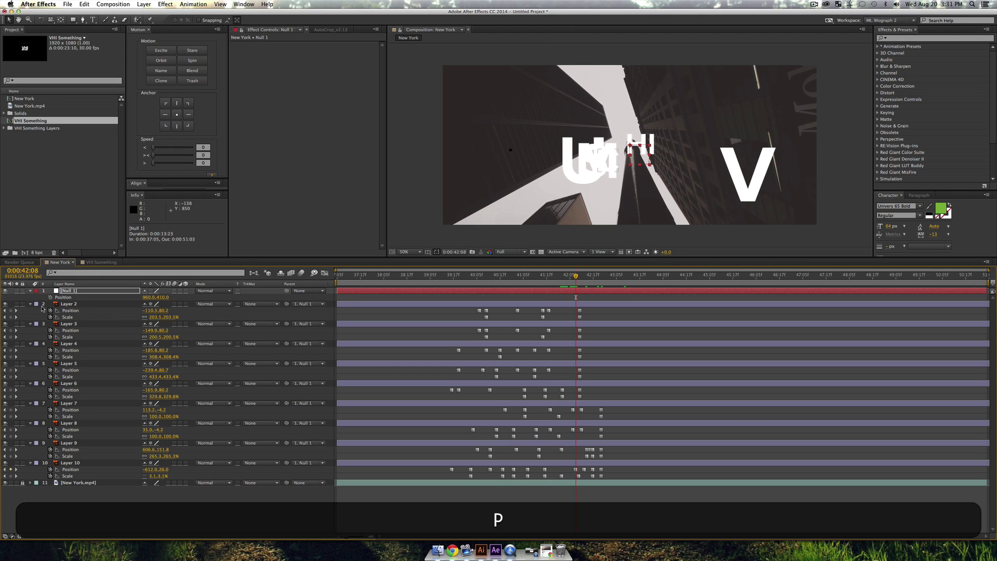
{"action": "key", "text": "u"}
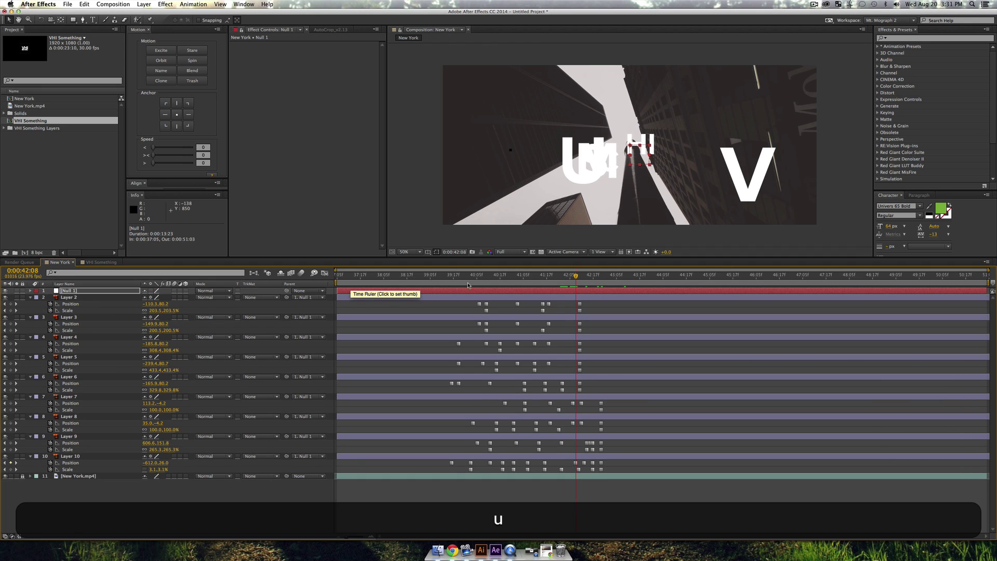
{"action": "key", "text": "u"}
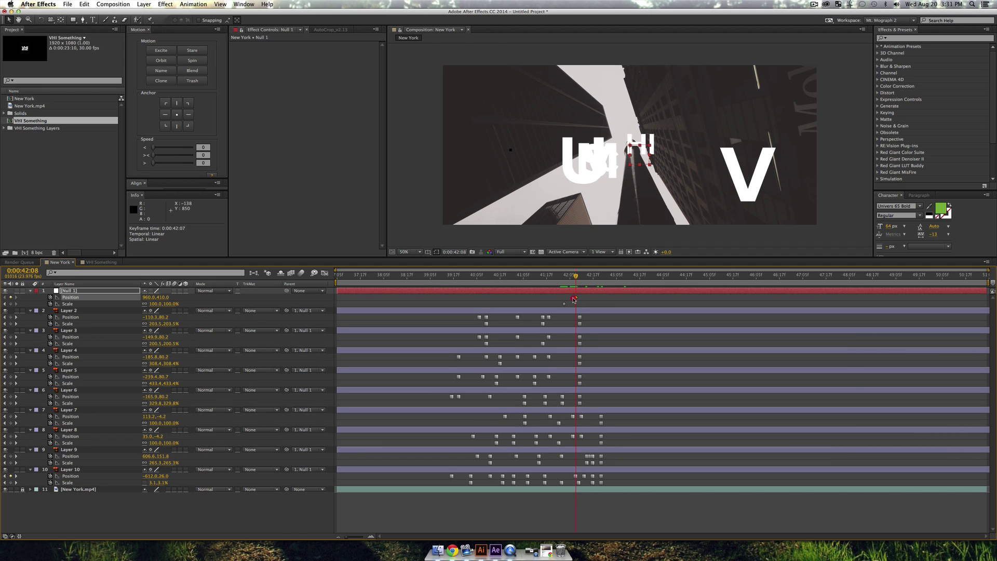
{"action": "key", "text": "Page_Down"}
{"action": "key", "text": "Page_Down"}
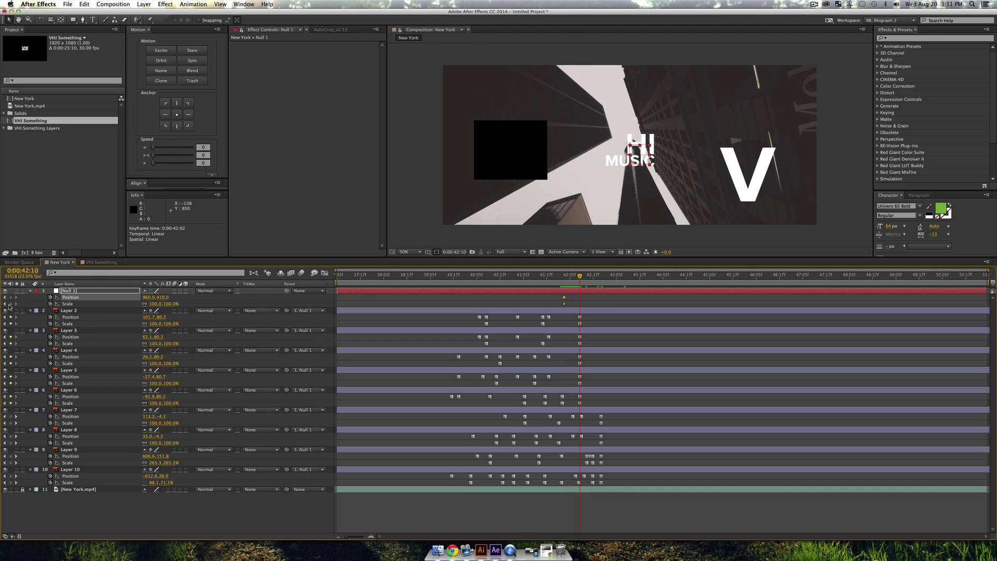
Keyframe Null 1's Position and Scale at 0:00:42:10, and set them to 824, 410 and 60% at 0:00:42:06
{"action": "left_click", "coordinate": [9, 304]}
{"action": "left_click", "coordinate": [10, 297]}
{"action": "left_click", "coordinate": [573, 273]}
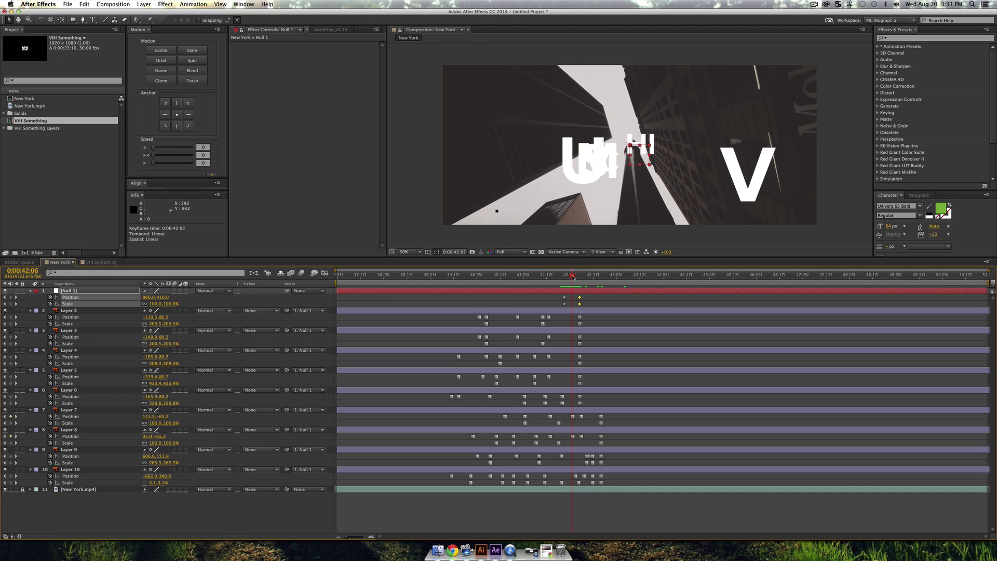
{"action": "mouse_move", "coordinate": [149, 300]}
{"action": "left_mouse_down"}
{"action": "mouse_move", "coordinate": [197, 321]}
{"action": "mouse_move", "coordinate": [159, 307]}
{"action": "left_mouse_up"}
Ease the Null 1 Position and Scale keyframes and preview the animation from 0:00:41:04
{"action": "left_click_drag", "start_coordinate": [583, 319], "coordinate": [552, 293]}
{"action": "left_click", "coordinate": [172, 163]}
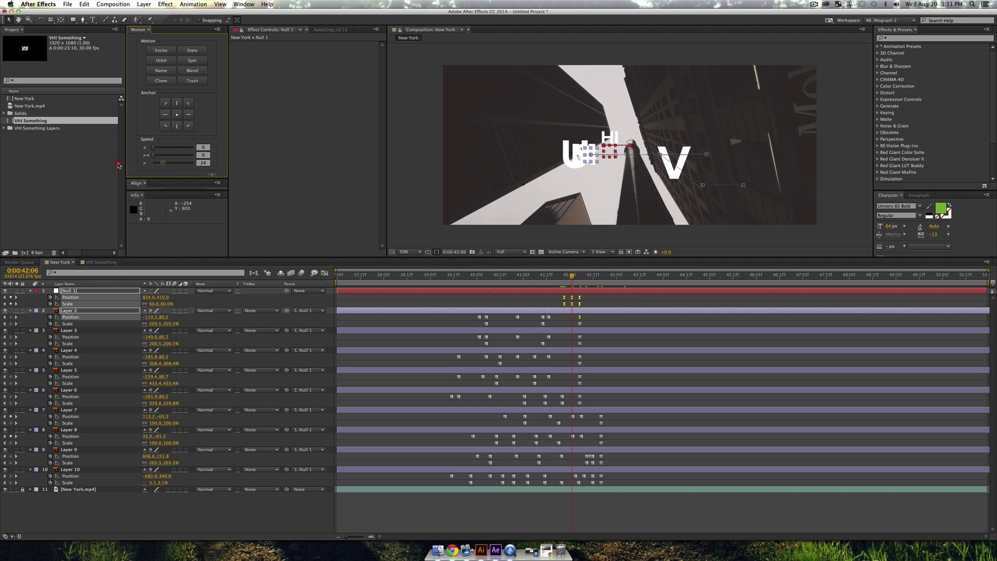
{"action": "left_click", "coordinate": [605, 304]}
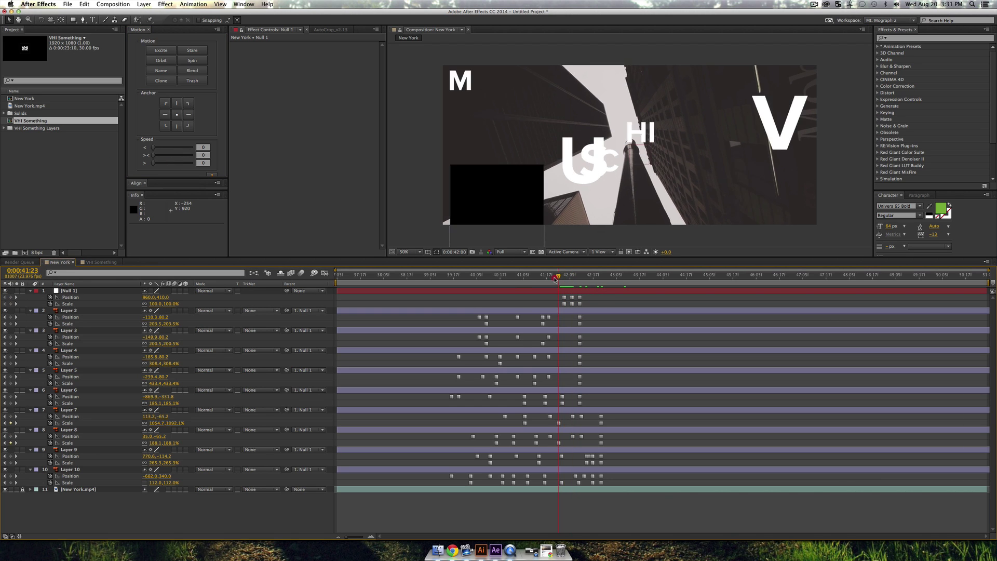
{"action": "left_click", "coordinate": [525, 276]}
{"action": "key", "text": "space"}
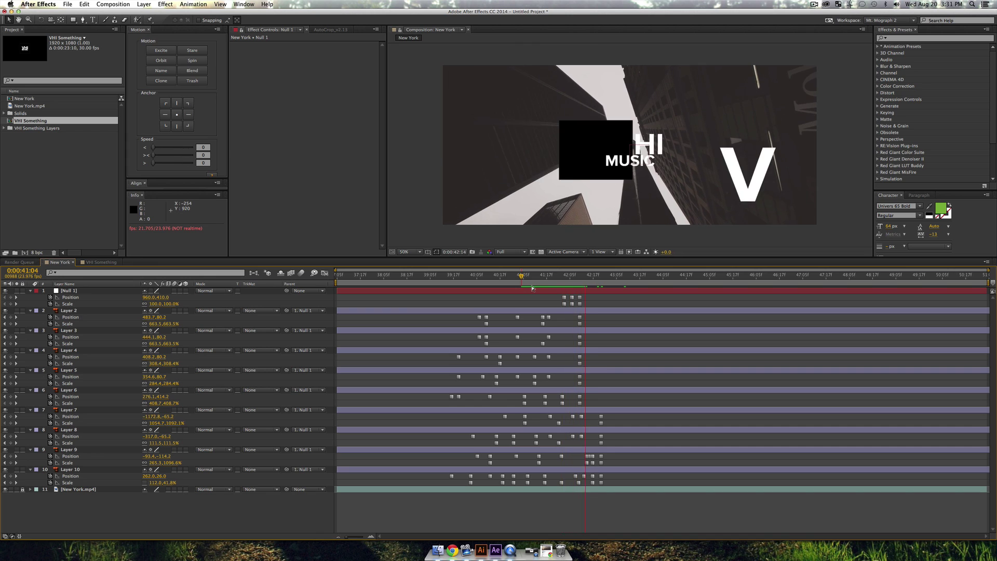
{"action": "key", "text": "space"}
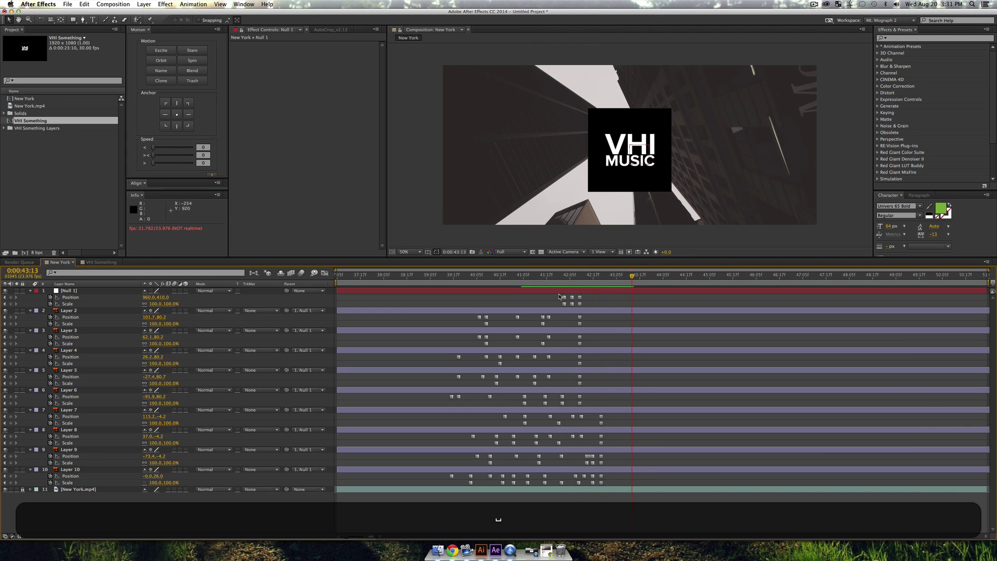
Copy Null 1's Position and Scale keyframes, paste them at 0:00:40:18, and preview from 0:00:39:11
{"action": "left_click_drag", "start_coordinate": [560, 294], "coordinate": [583, 307]}
{"action": "key", "text": "super+c"}
{"action": "left_click", "coordinate": [501, 280]}
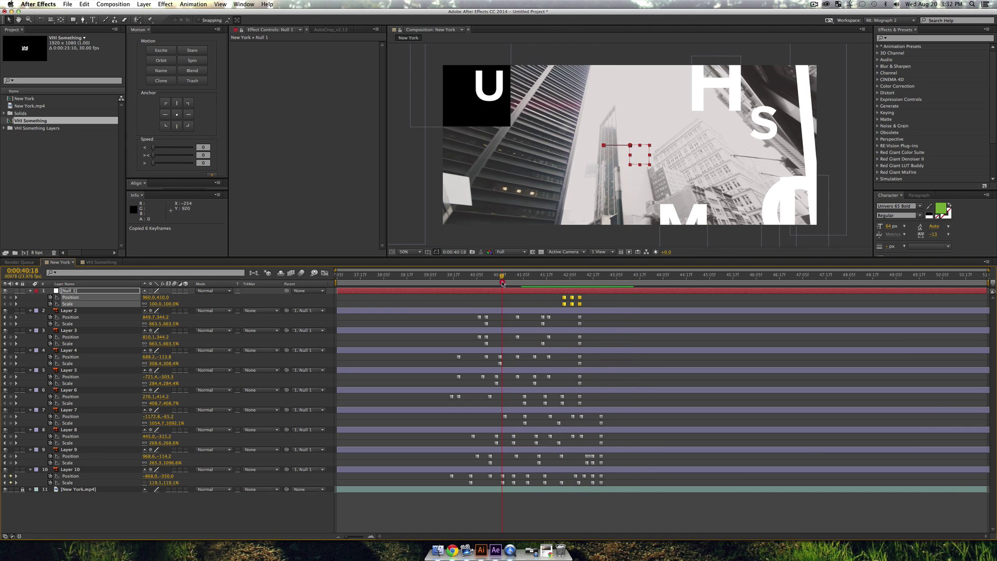
{"action": "key", "text": "super+v"}
{"action": "left_click", "coordinate": [443, 283]}
{"action": "key", "text": "space"}
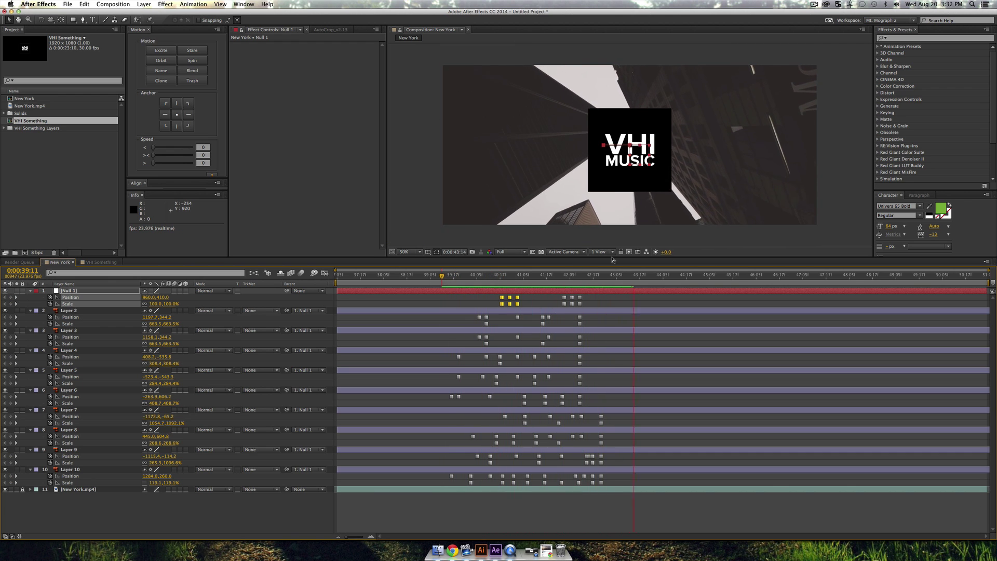
Paste the copied Null 1 keyframes again at 0:00:42:19 and preview from 0:00:40:08
{"action": "left_click", "coordinate": [597, 282]}
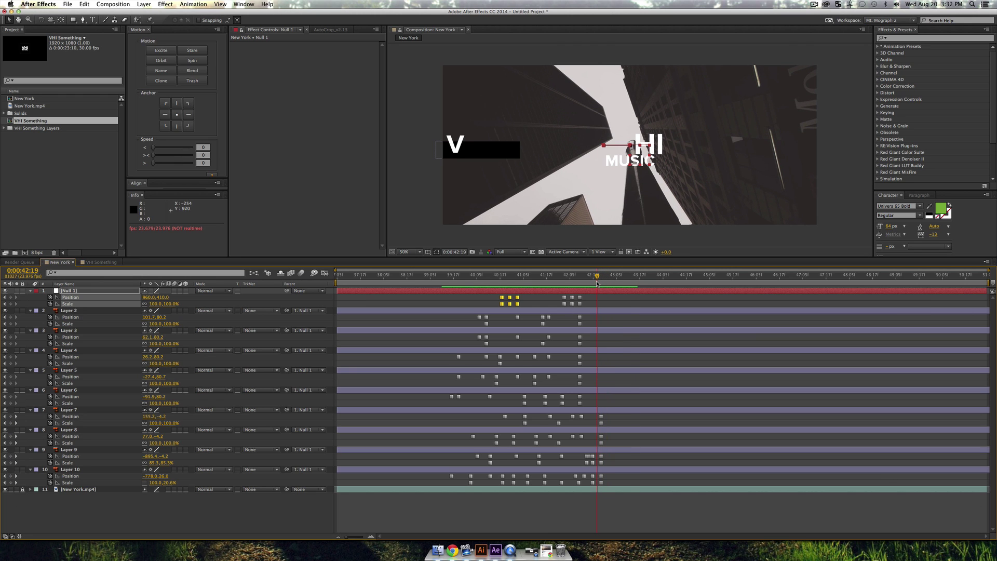
{"action": "key", "text": "super+v"}
{"action": "key", "text": "space"}
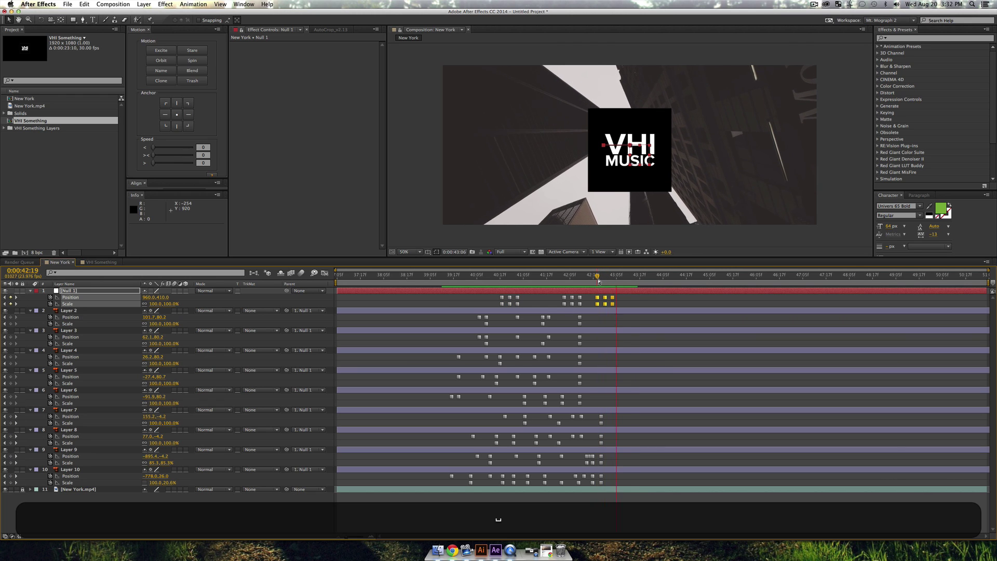
{"action": "left_click_drag", "start_coordinate": [598, 280], "coordinate": [486, 285]}
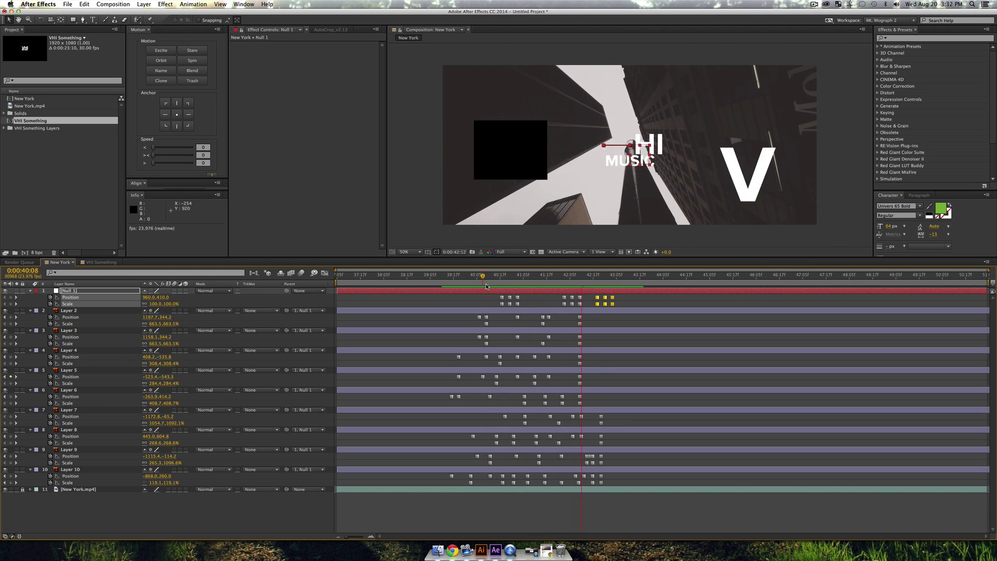
{"action": "key", "text": "space"}
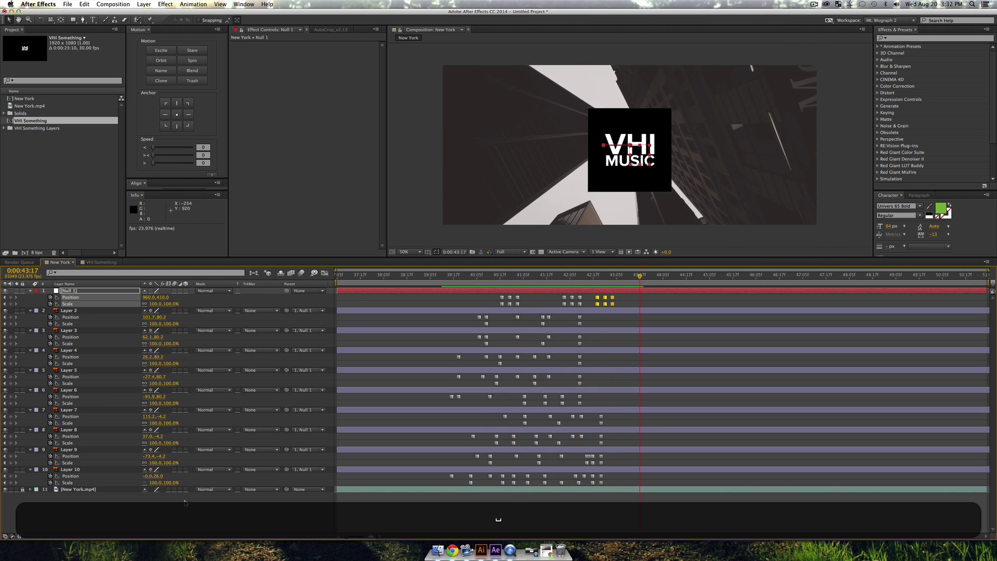
Pre-compose Null 1 and Layers 2 to 10 into a new composition named Base Text
{"action": "left_click", "coordinate": [185, 502]}
{"action": "left_click", "coordinate": [72, 469]}
{"action": "left_click", "coordinate": [86, 292], "text": "shift"}
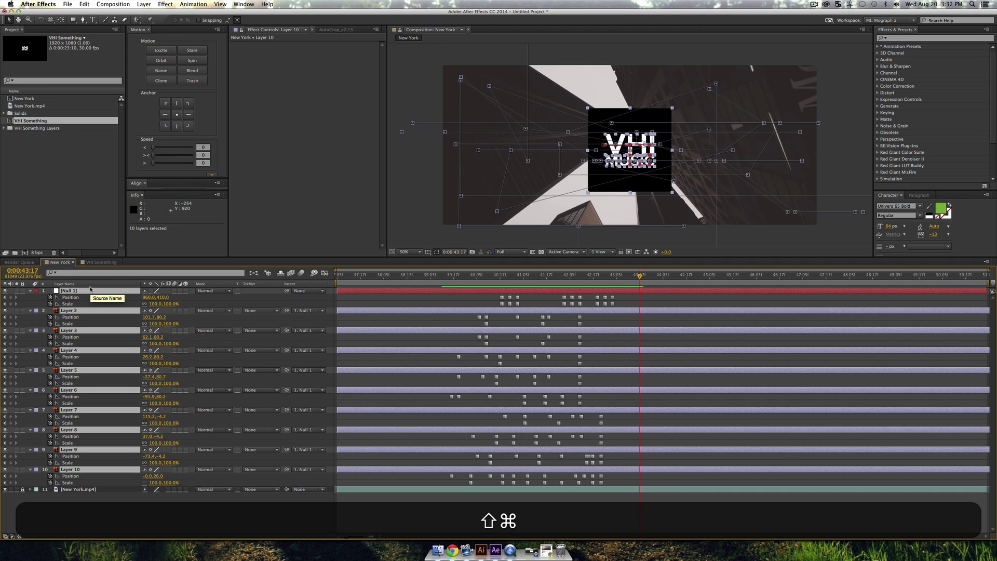
{"action": "key", "text": "shift+super+c"}
{"action": "type", "text": "Base"}
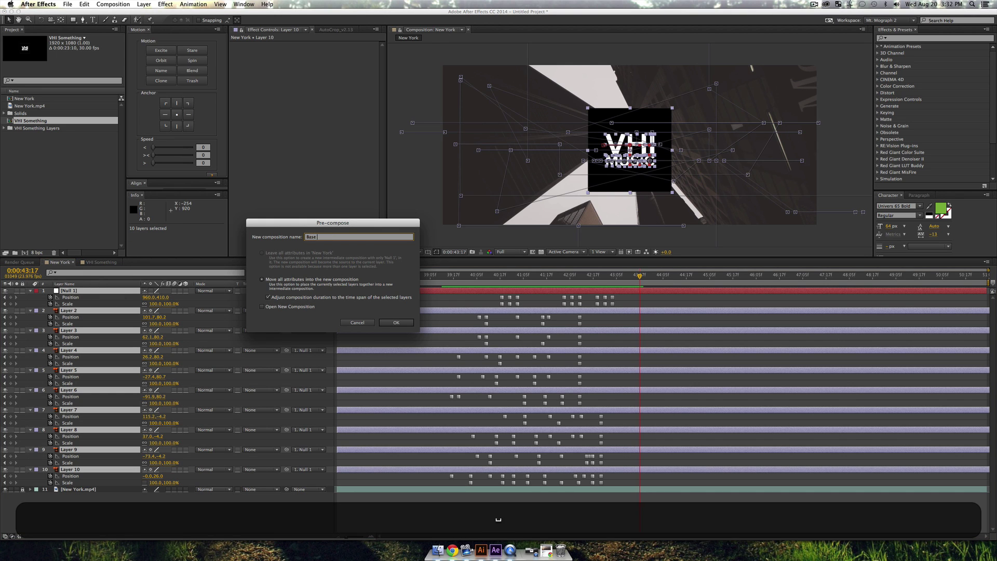
{"action": "type", "text": " Text"}
{"action": "key", "text": "Return"}
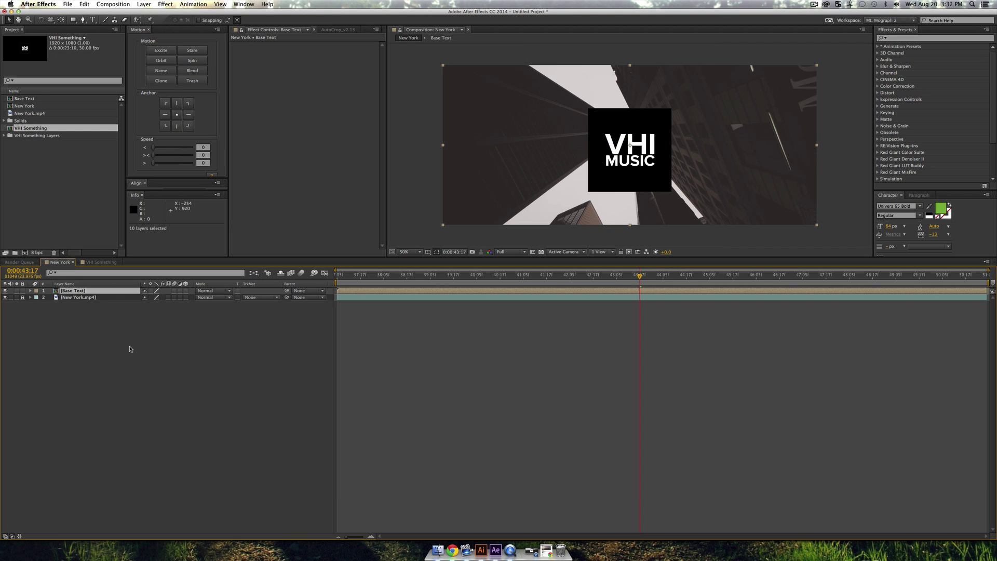
Add a mask to the Base Text layer and narrow it to a full-width strip over the black square's bottom edge
{"action": "key", "text": "shift+super+n"}
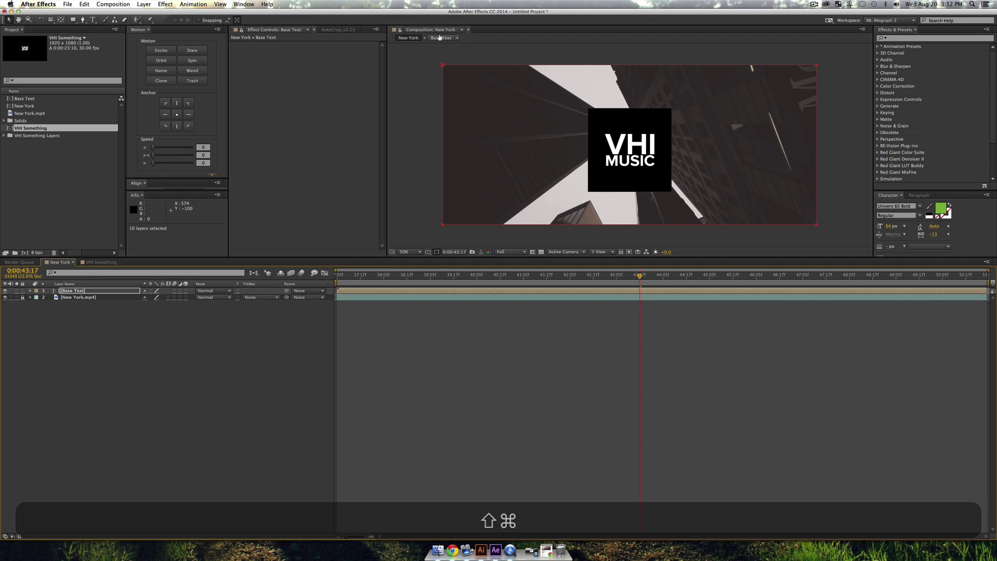
{"action": "left_click_drag", "start_coordinate": [427, 53], "coordinate": [817, 184]}
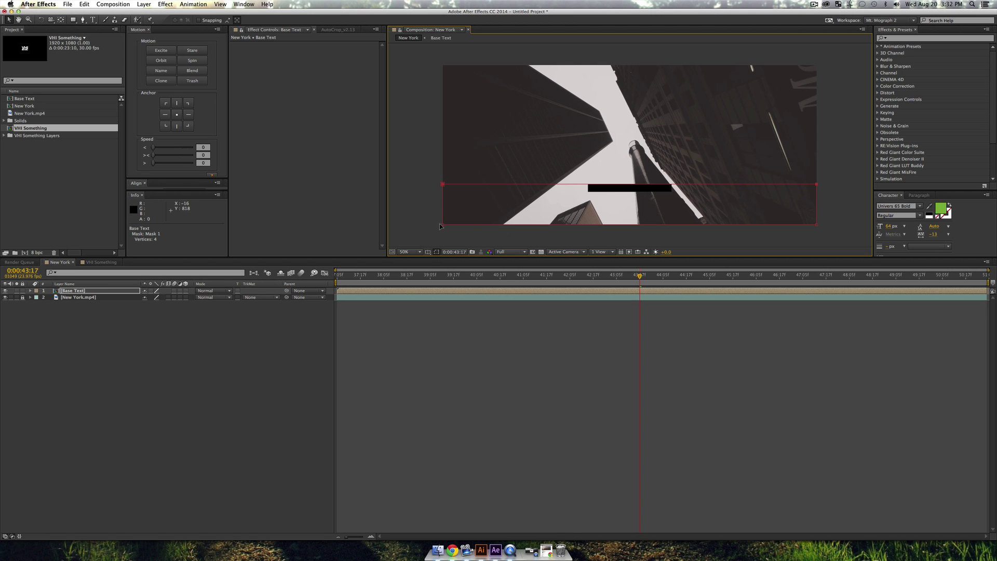
{"action": "left_click_drag", "start_coordinate": [441, 227], "coordinate": [817, 194]}
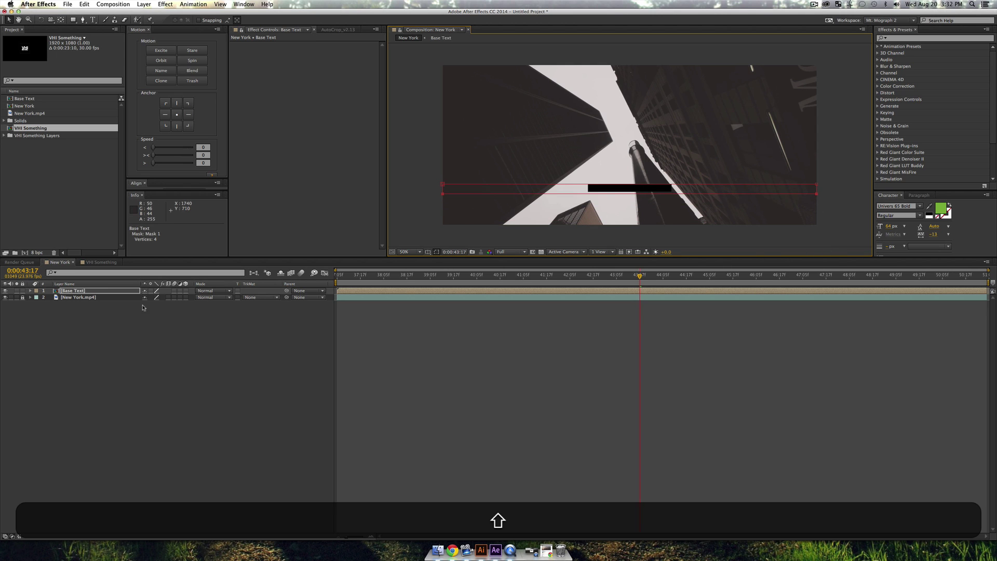
Duplicate the Base Text layer and move the copy's mask strip up to sit directly above the first strip
{"action": "left_click", "coordinate": [55, 291]}
{"action": "key", "text": "super+d"}
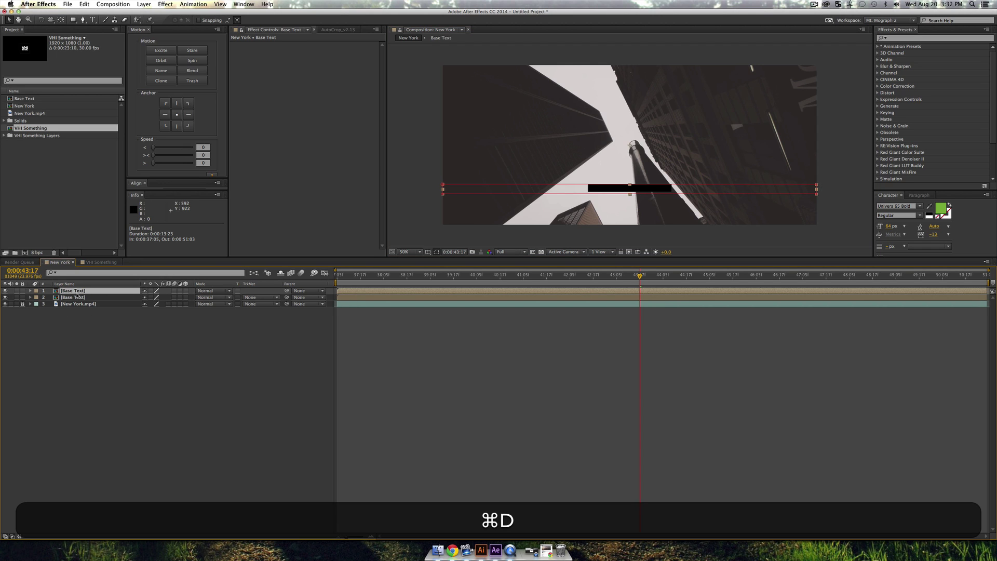
{"action": "key", "text": "m"}
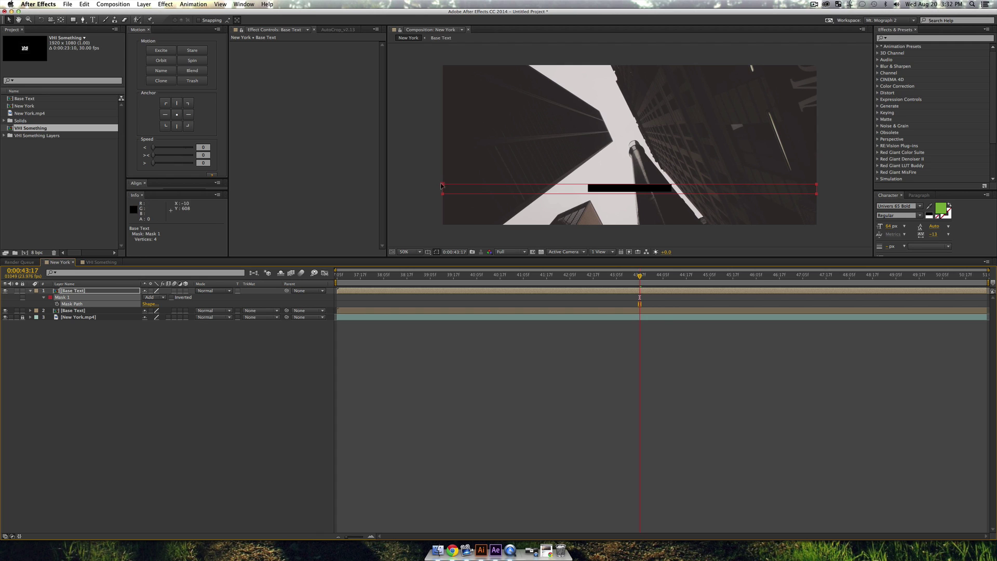
{"action": "left_click_drag", "start_coordinate": [441, 186], "coordinate": [442, 177]}
Duplicate the top Base Text layer and reshape its mask into a taller strip reaching up through the middle of the word MUSIC
{"action": "left_click", "coordinate": [73, 290]}
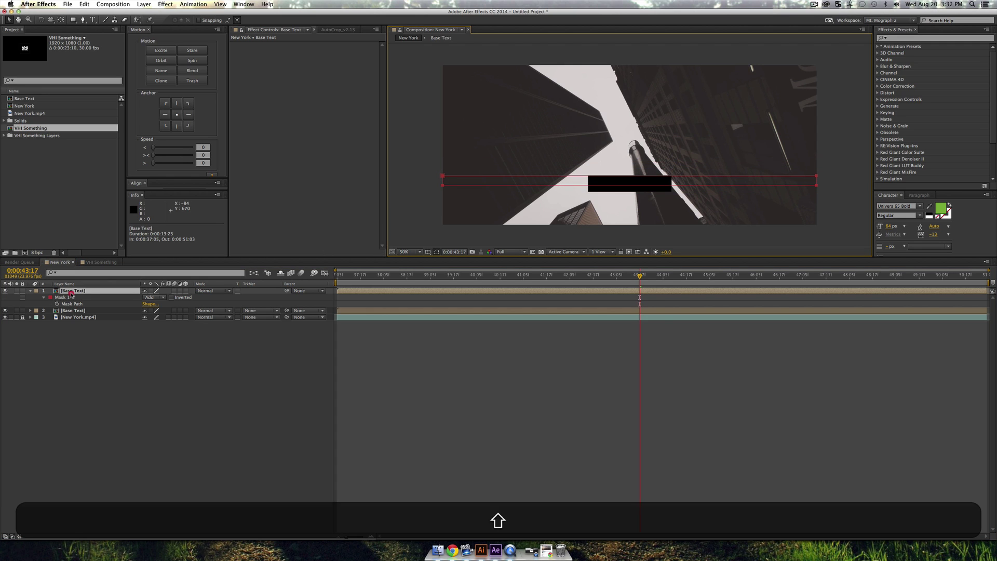
{"action": "key", "text": "super+d"}
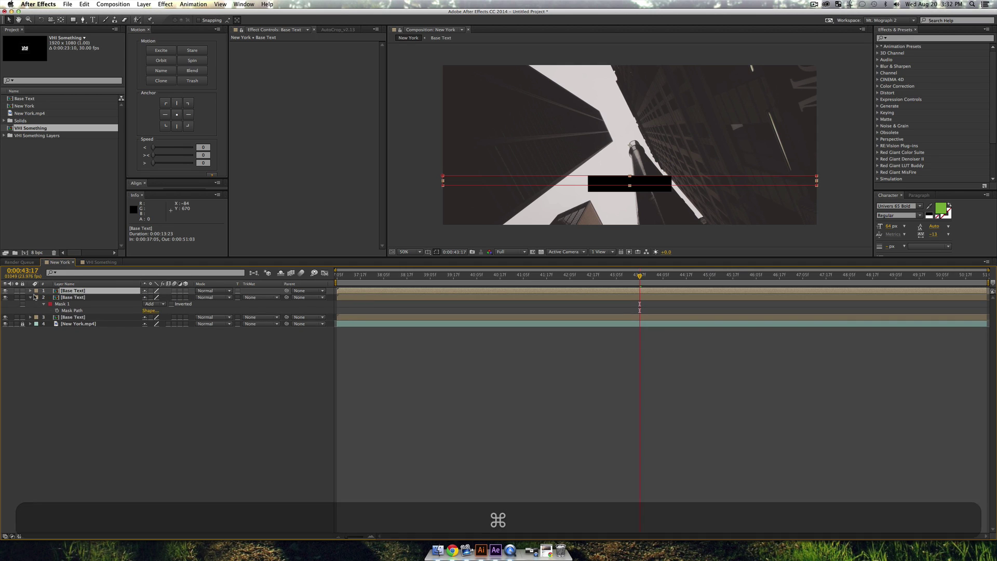
{"action": "key", "text": "m"}
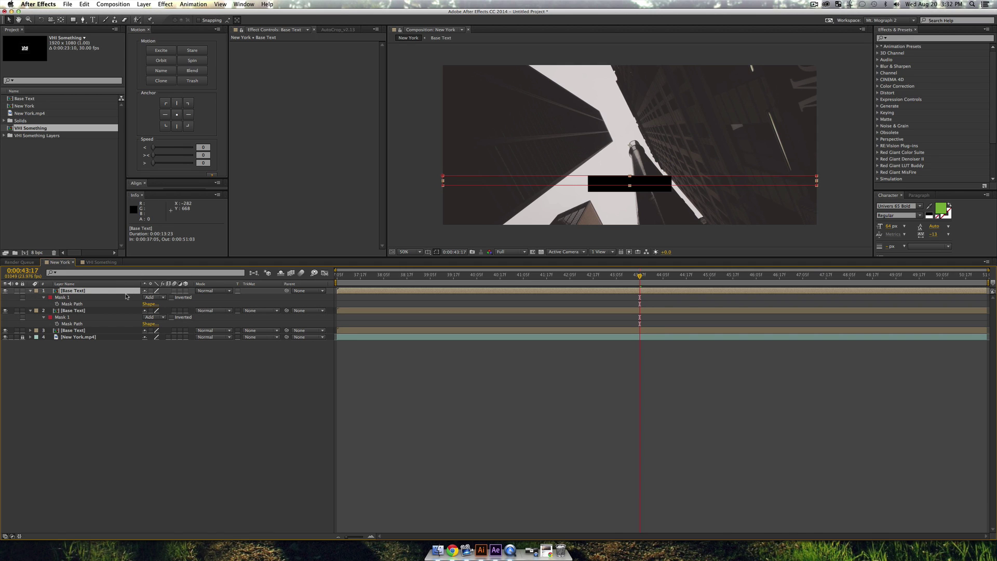
{"action": "left_click", "coordinate": [72, 304]}
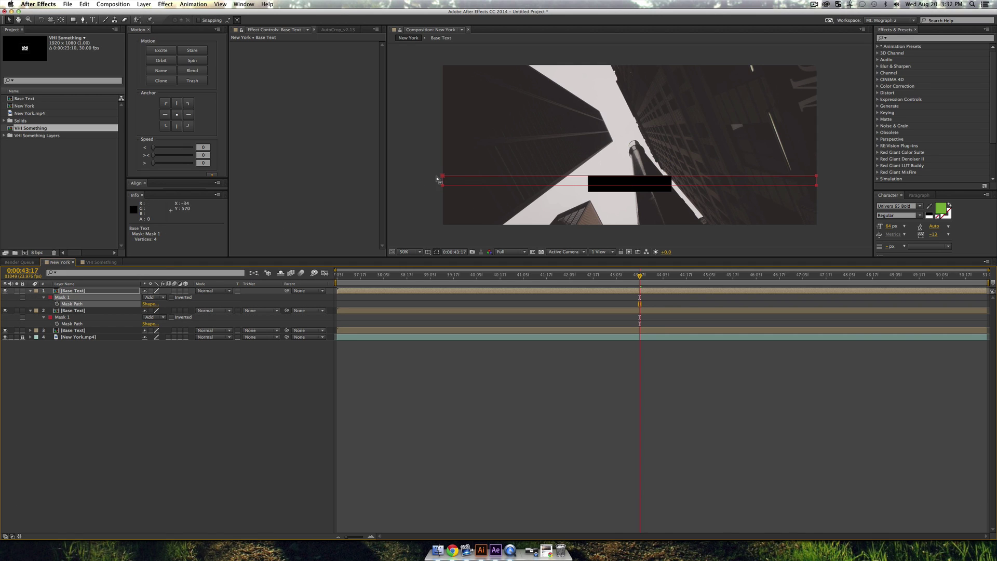
{"action": "left_click_drag", "start_coordinate": [442, 177], "coordinate": [872, 179]}
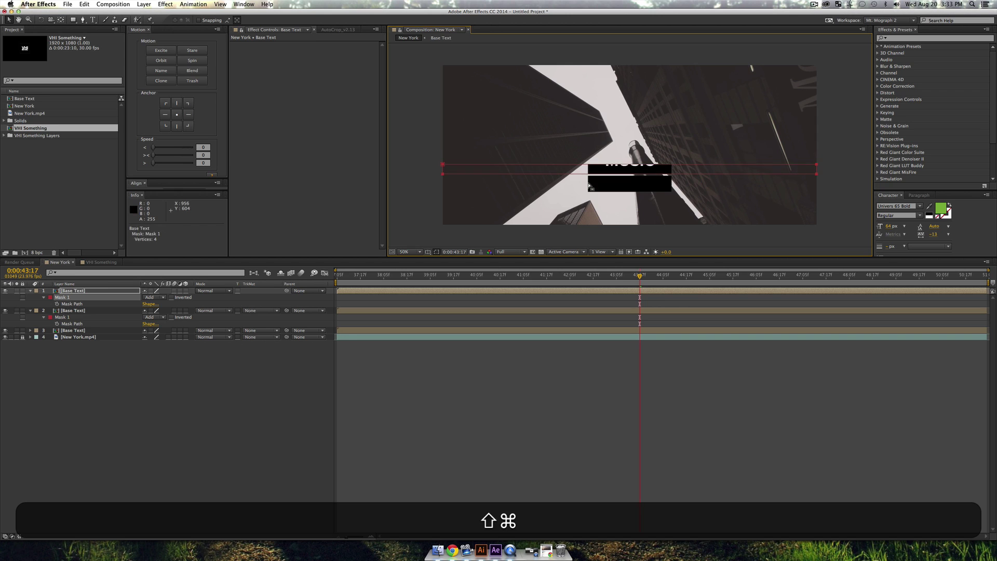
{"action": "key", "text": "shift+super+z"}
{"action": "key", "text": "super+z"}
{"action": "left_click_drag", "start_coordinate": [423, 159], "coordinate": [817, 160]}
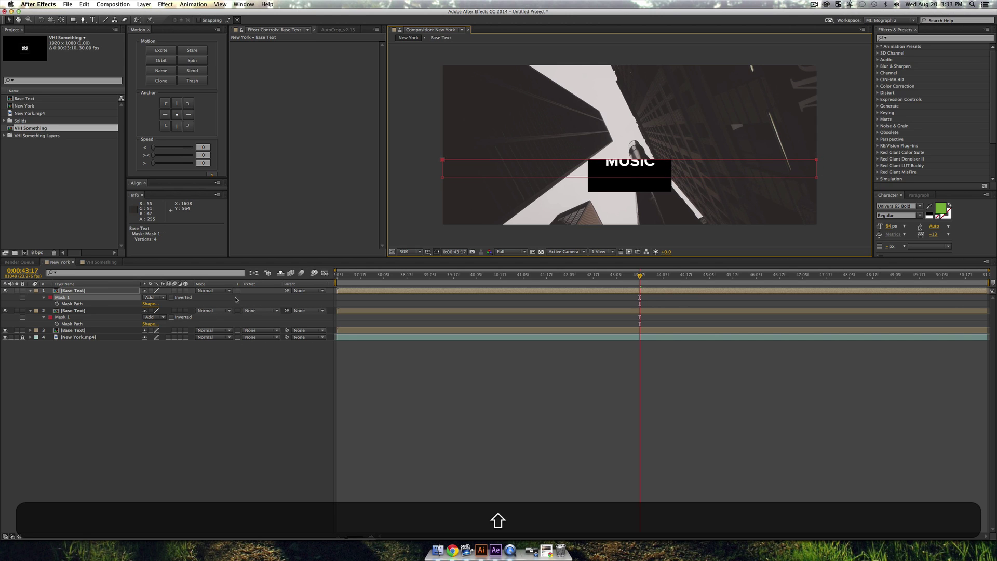
Duplicate the top Base Text layer and move the copy's mask strip up to cover the lower half of VHI
{"action": "left_click", "coordinate": [90, 291]}
{"action": "key", "text": "super+d"}
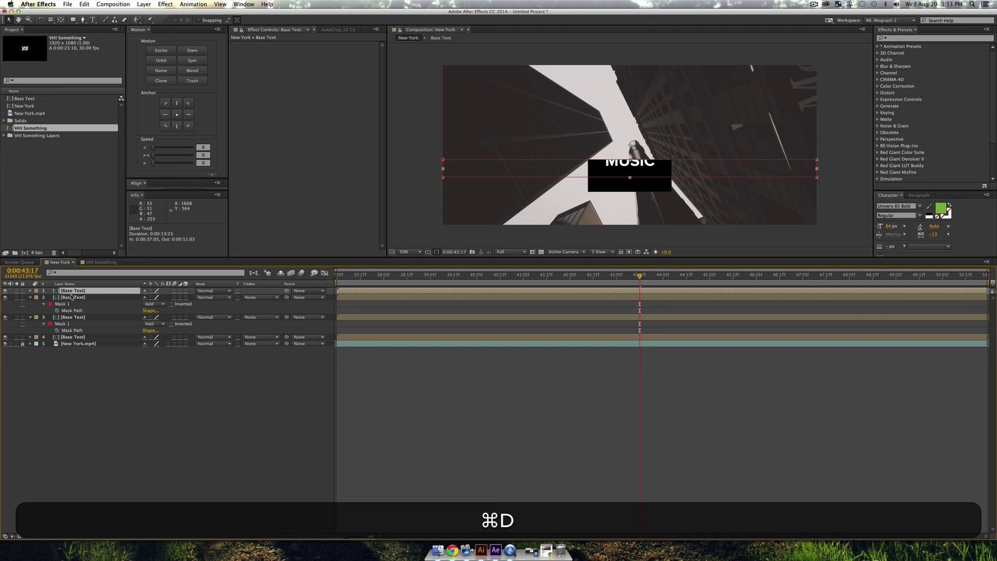
{"action": "key", "text": "m"}
{"action": "left_click", "coordinate": [72, 304]}
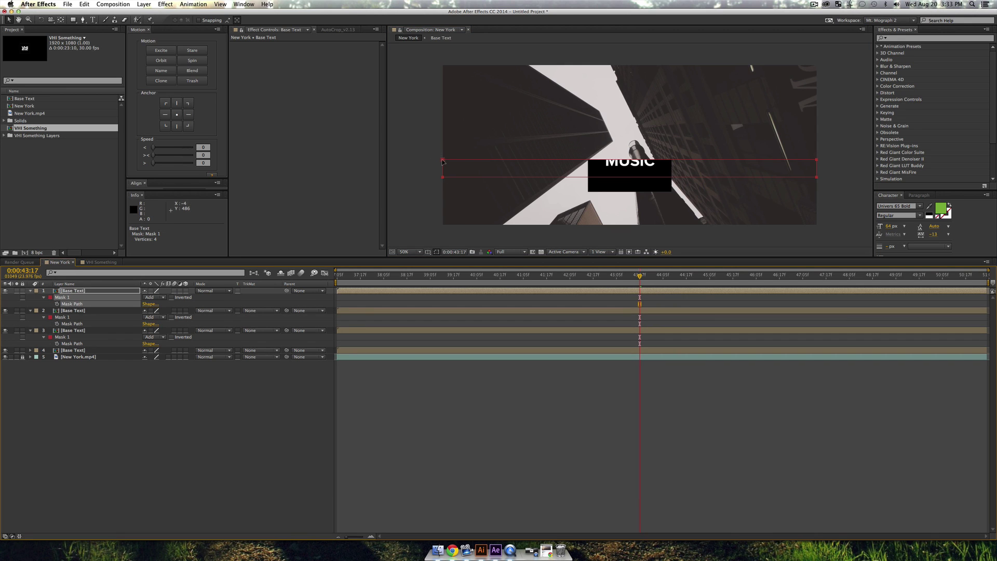
{"action": "left_click_drag", "start_coordinate": [443, 160], "coordinate": [444, 145]}
Duplicate the top Base Text layer and reshape its mask into a thin strip across the middle of VHI
{"action": "left_click", "coordinate": [85, 290]}
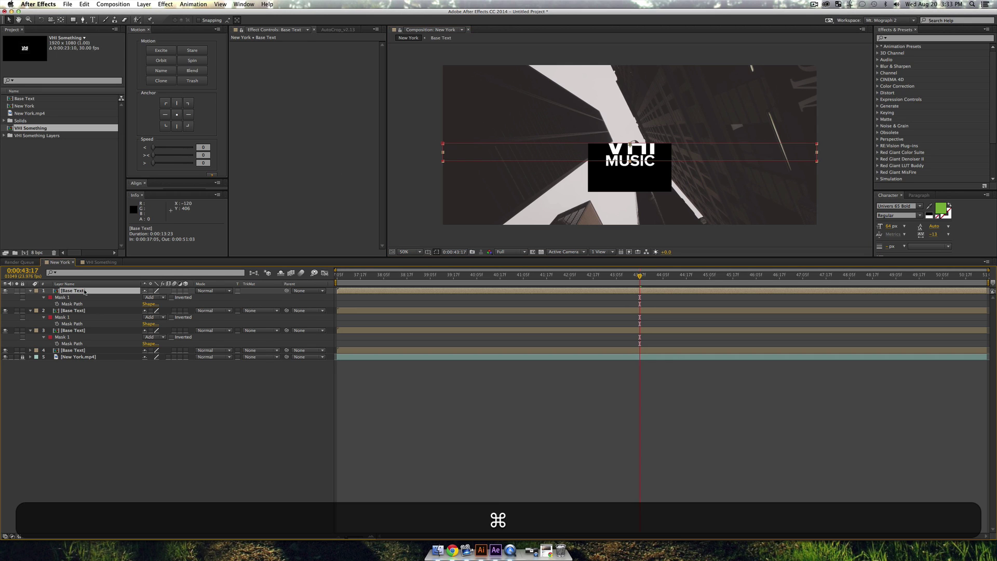
{"action": "key", "text": "super+d"}
{"action": "key", "text": "m"}
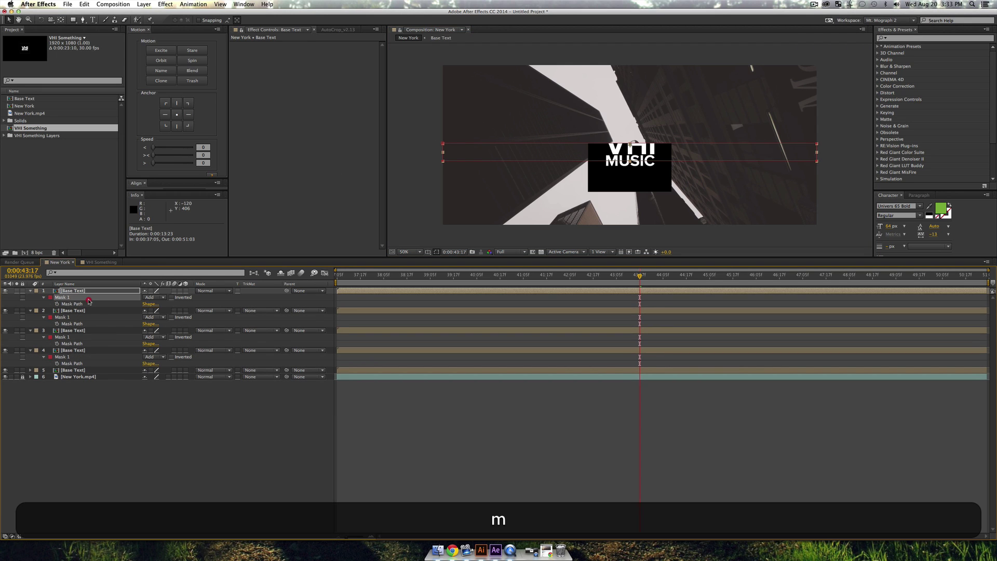
{"action": "left_click", "coordinate": [89, 304]}
{"action": "left_click_drag", "start_coordinate": [441, 147], "coordinate": [819, 140]}
Duplicate the thin-strip Base Text layer and move its mask up to the top part of the VHI letters
{"action": "left_click", "coordinate": [88, 292]}
{"action": "key", "text": "super+d"}
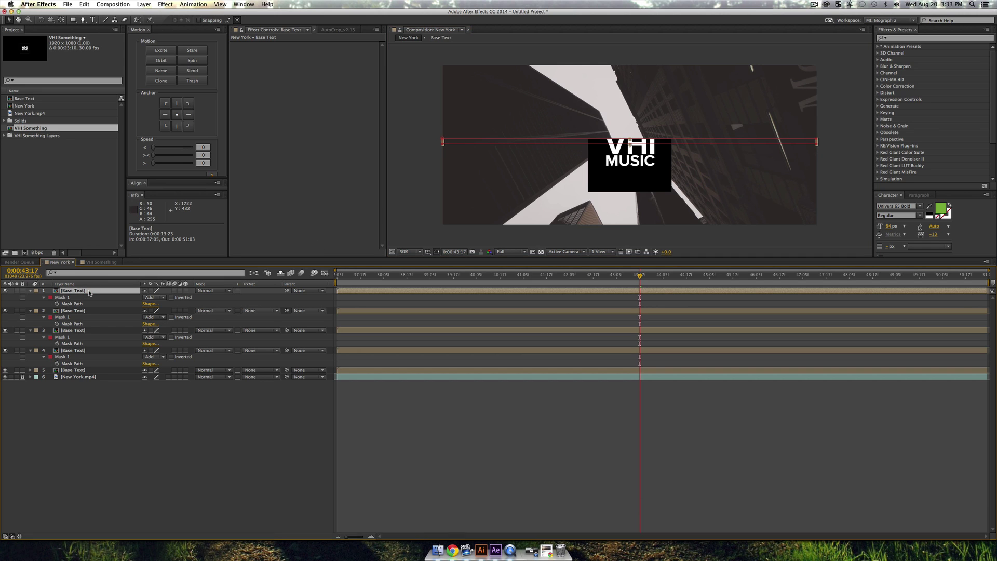
{"action": "key", "text": "m"}
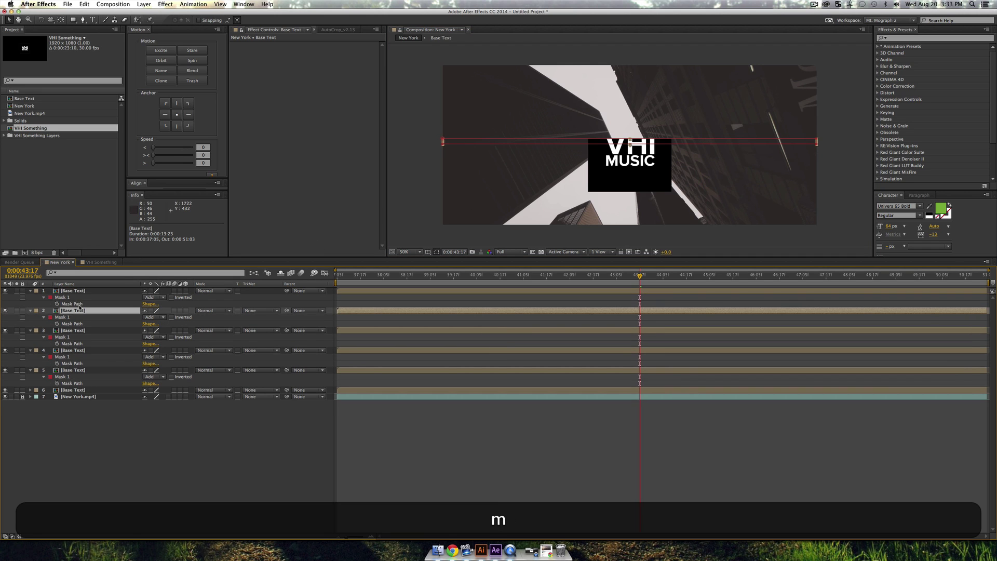
{"action": "left_click", "coordinate": [84, 304]}
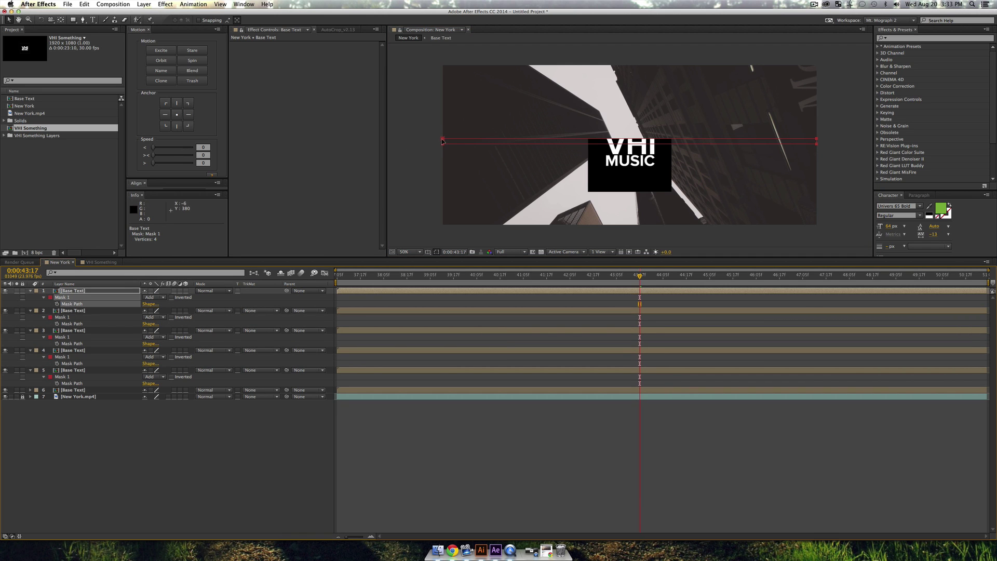
{"action": "left_click_drag", "start_coordinate": [442, 140], "coordinate": [442, 134]}
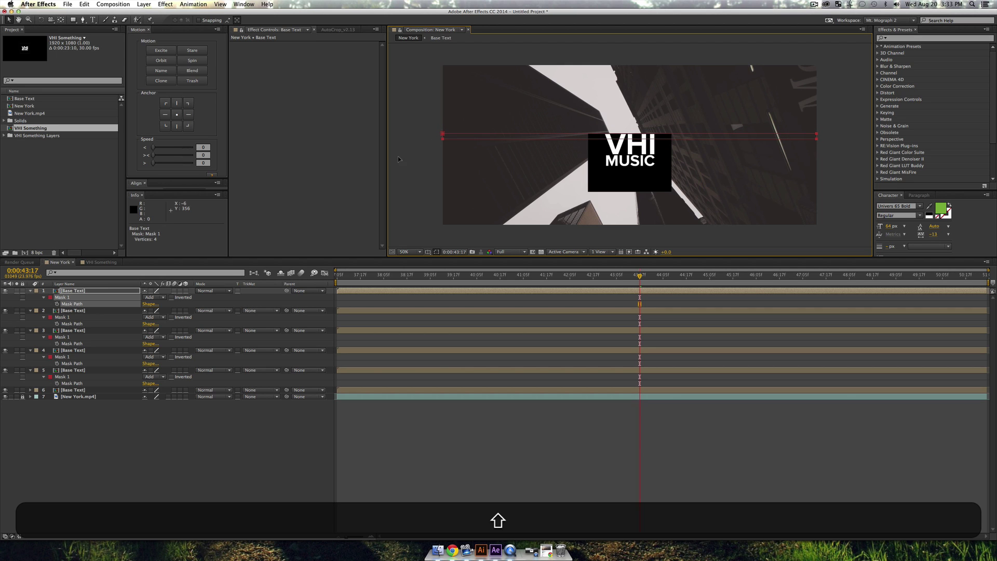
Duplicate the top Base Text layer and reshape the copy's mask into a taller strip covering the black area above VHI
{"action": "left_click", "coordinate": [69, 291]}
{"action": "key", "text": "super+d"}
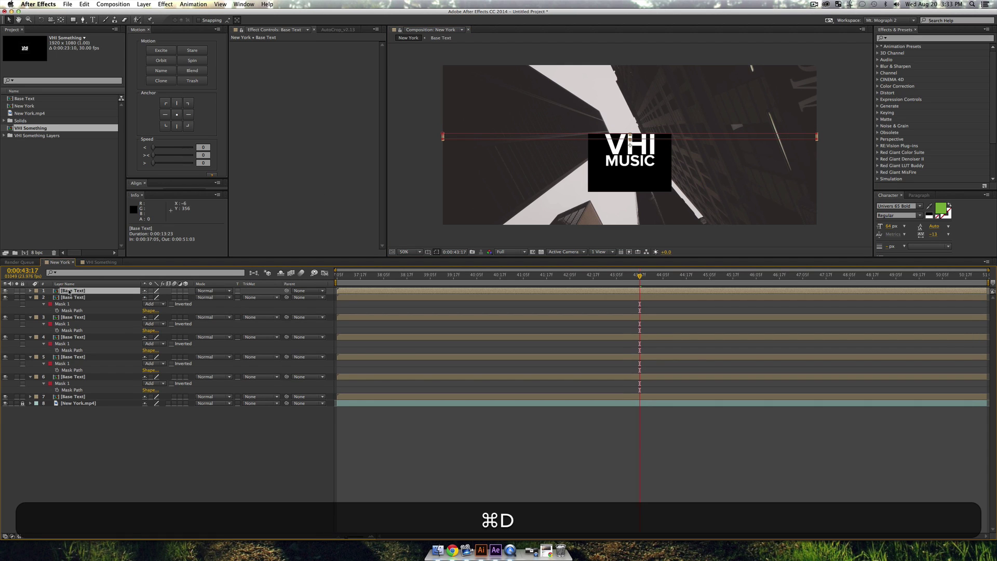
{"action": "key", "text": "super+m"}
{"action": "key", "text": "m"}
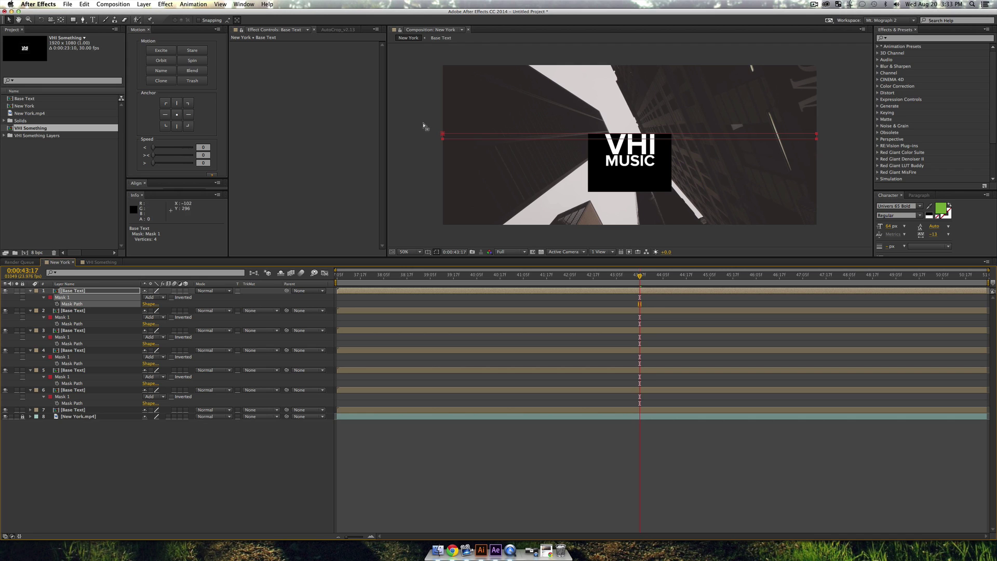
{"action": "left_click_drag", "start_coordinate": [429, 128], "coordinate": [814, 103]}
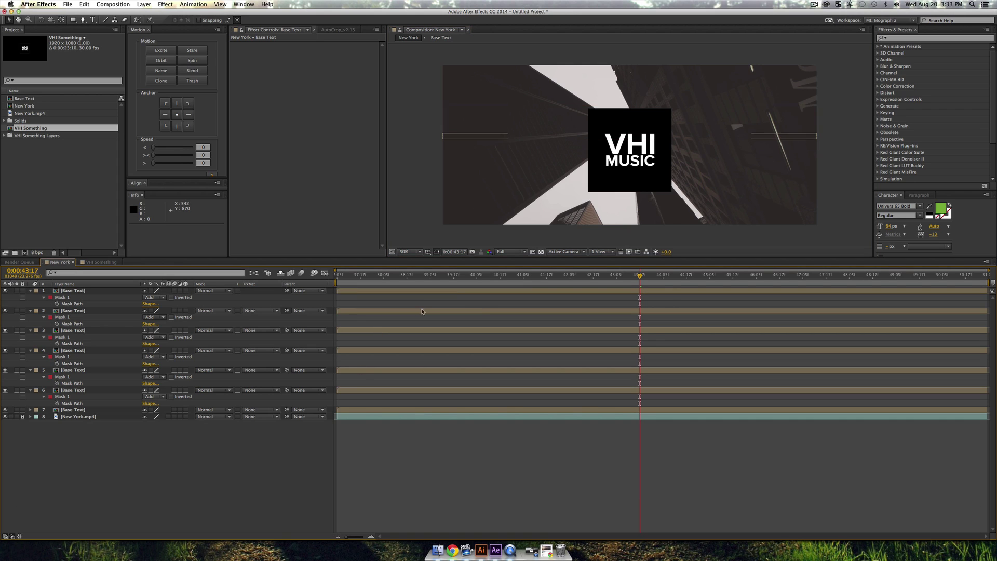
Stagger the masked Base Text strips in time by shifting individual layers a frame or two earlier or later
{"action": "left_click", "coordinate": [353, 292]}
{"action": "left_click", "coordinate": [464, 370]}
{"action": "left_click", "coordinate": [459, 372]}
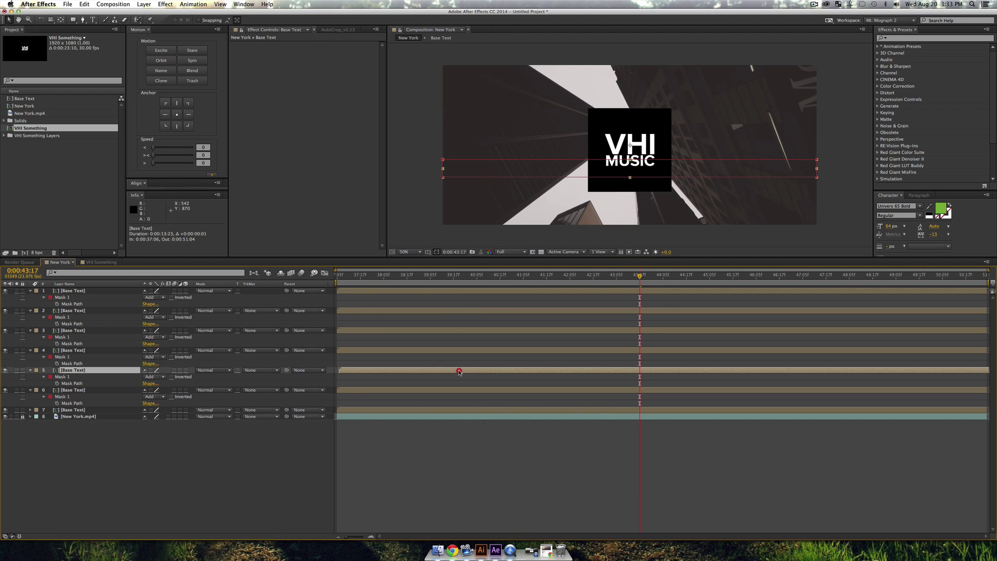
{"action": "left_click", "coordinate": [438, 329]}
{"action": "left_click", "coordinate": [430, 310]}
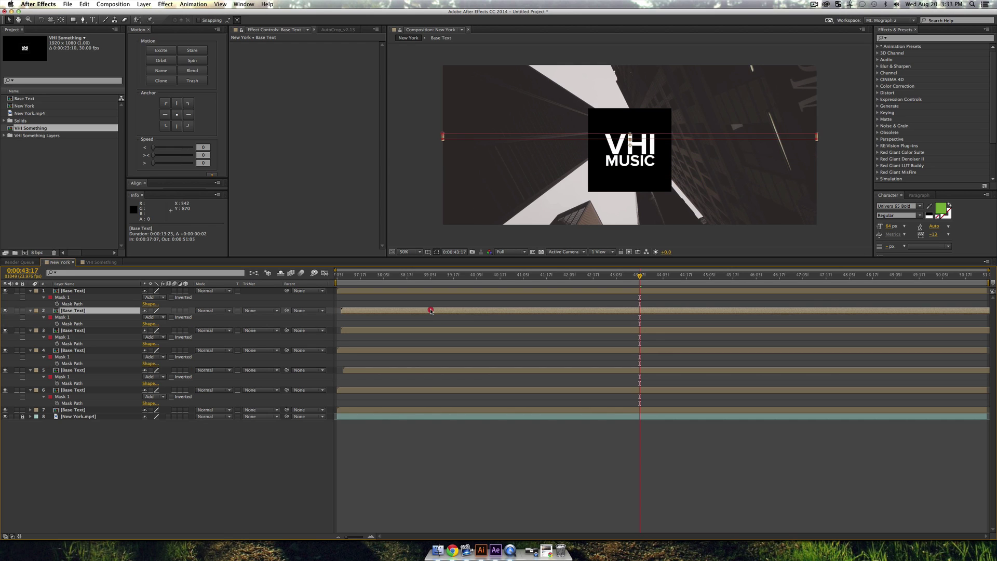
{"action": "left_click", "coordinate": [420, 292]}
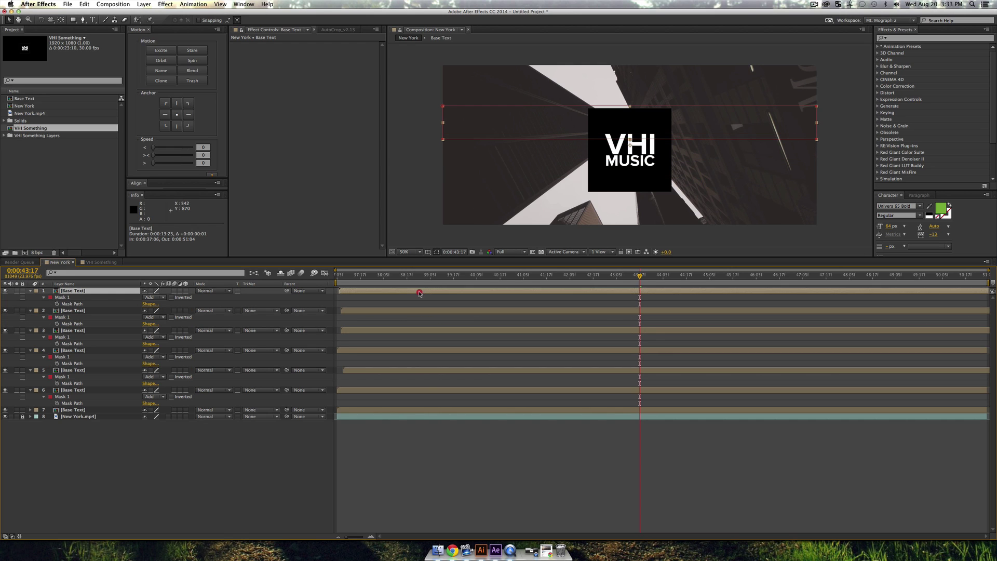
{"action": "left_click", "coordinate": [358, 391]}
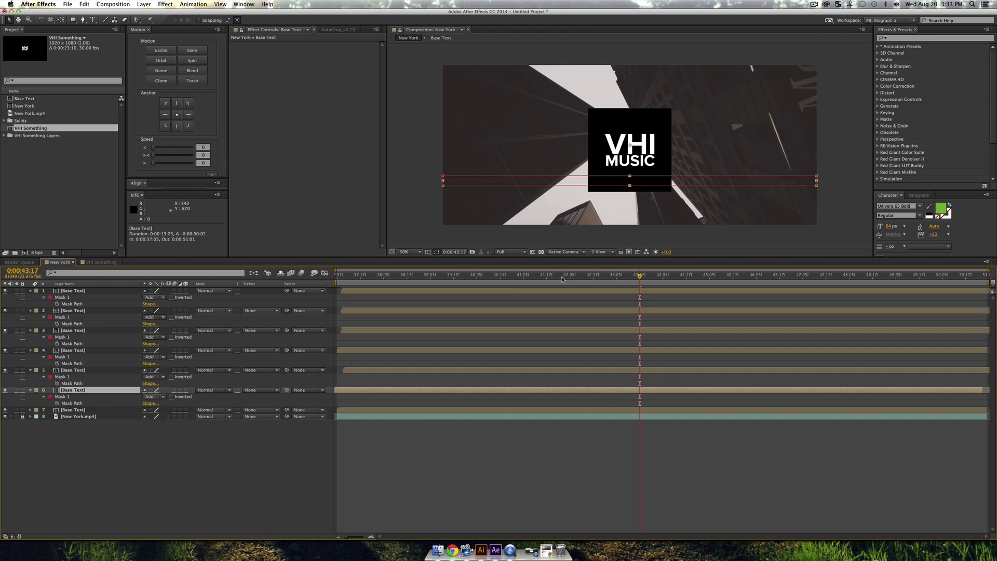
Play back the sliced title animation between about 0:00:39:01 and 0:00:43:17 to check the staggered strips
{"action": "left_click", "coordinate": [451, 275]}
{"action": "key", "text": "space"}
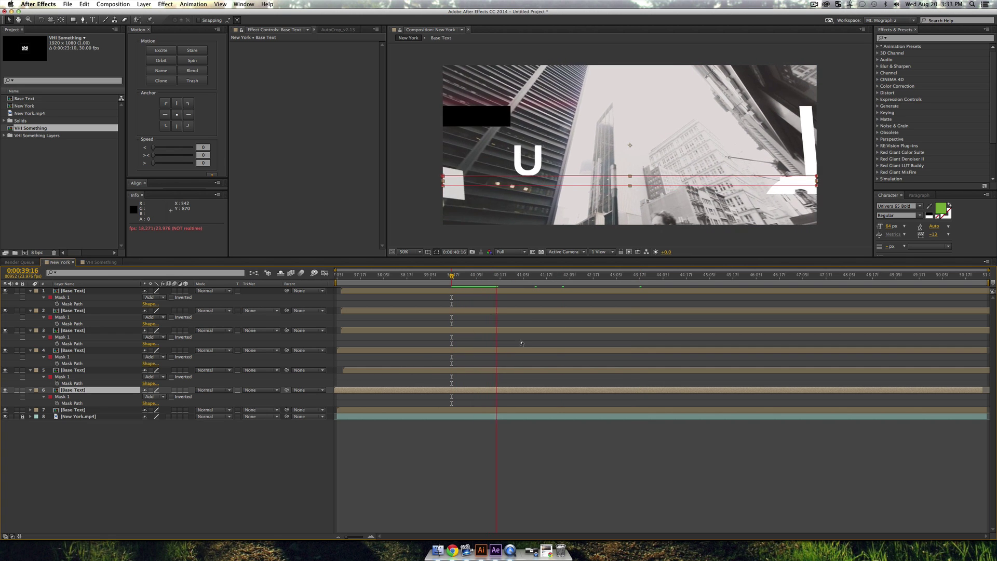
{"action": "key", "text": "space"}
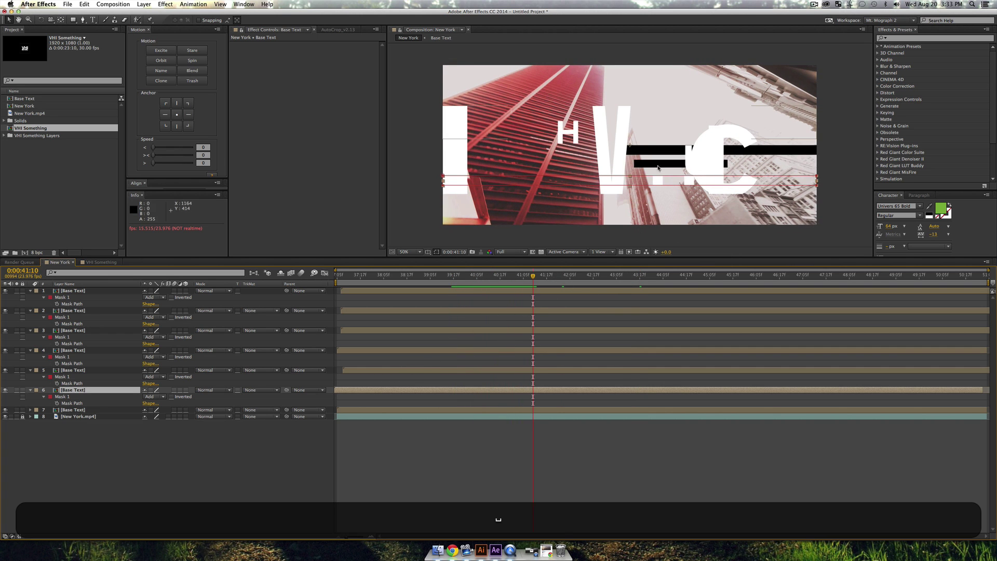
{"action": "key", "text": "space"}
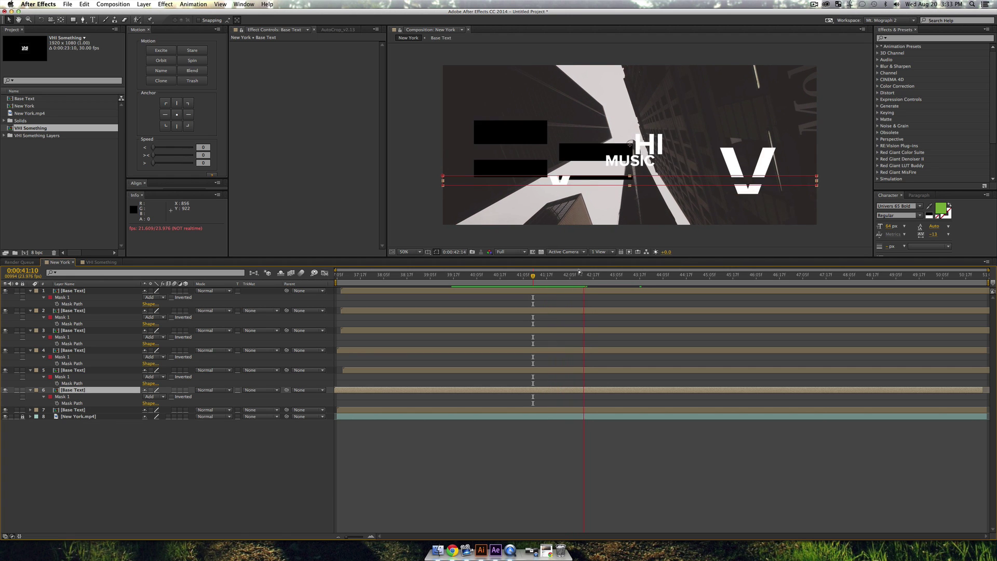
{"action": "key", "text": "space"}
{"action": "left_click", "coordinate": [563, 277]}
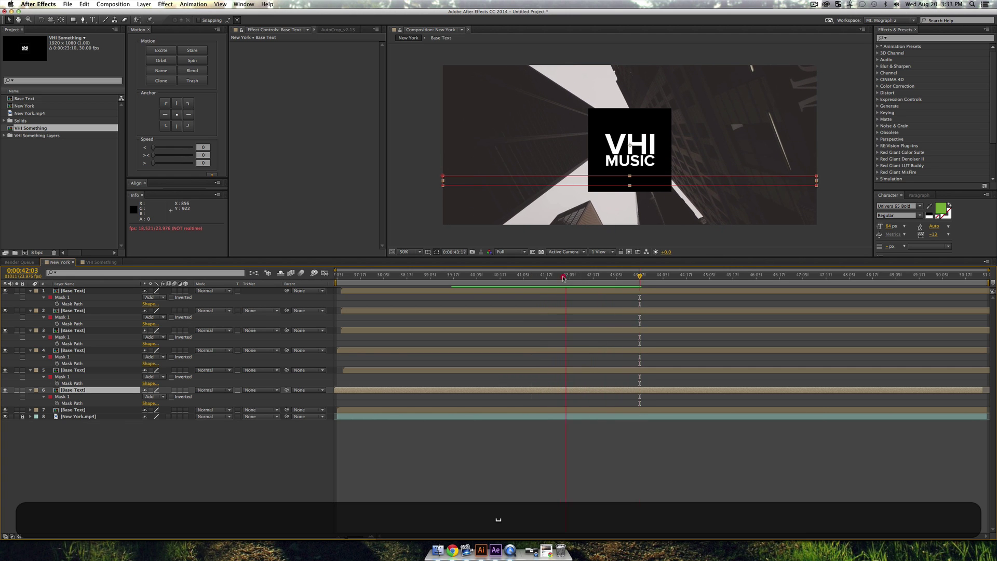
{"action": "left_click", "coordinate": [423, 277]}
{"action": "key", "text": "space"}
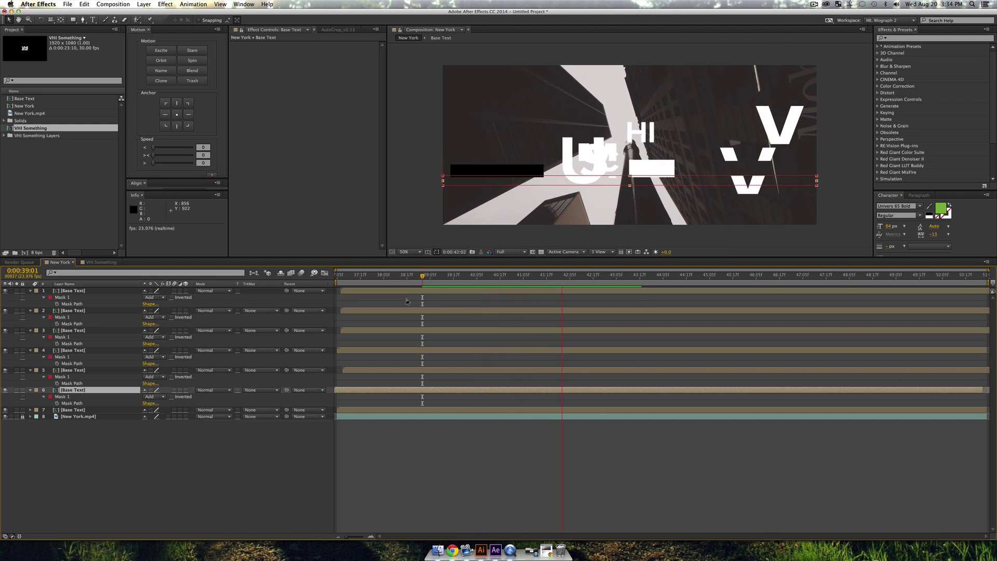
{"action": "key", "text": "space"}
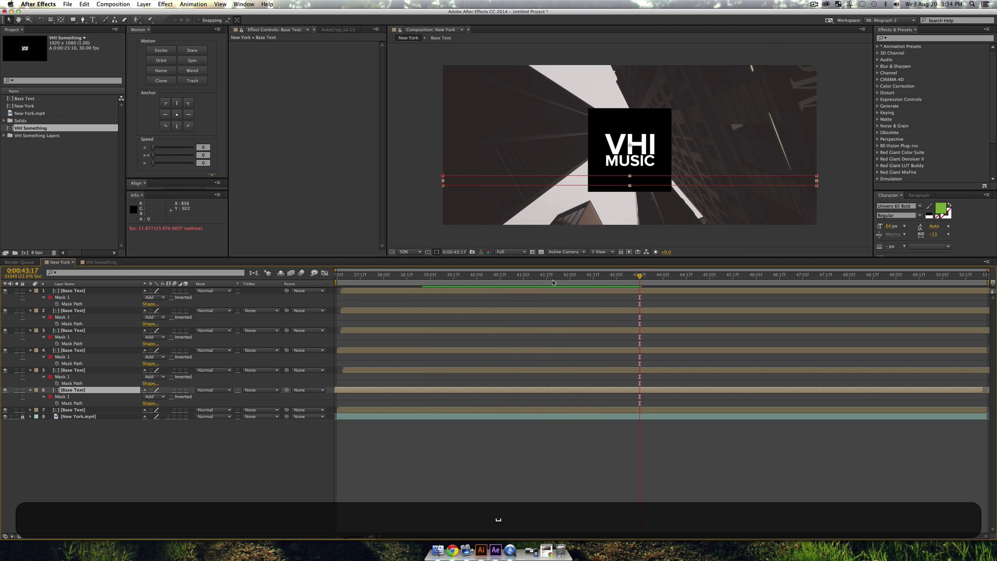
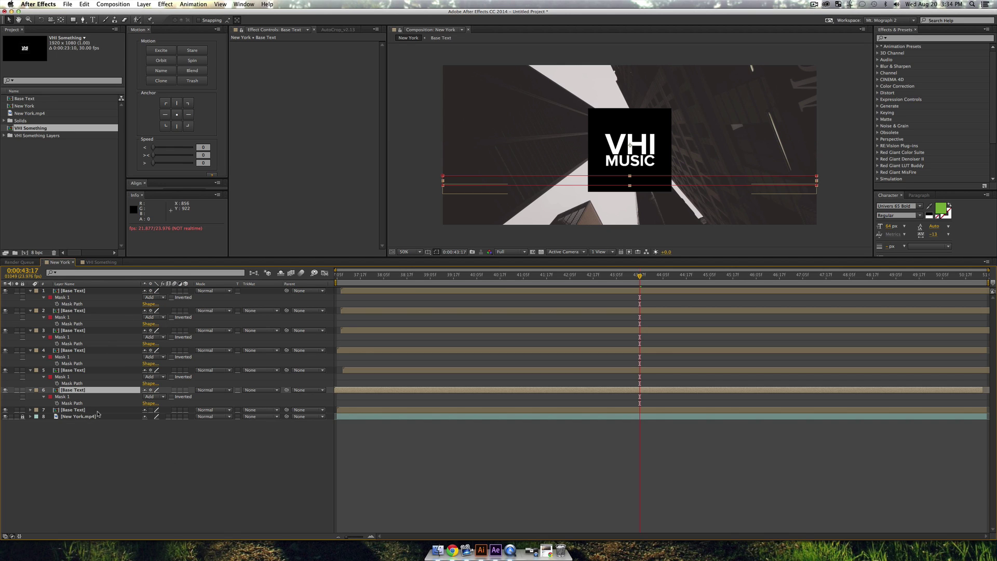
Add a new null object and parent all seven Base Text layers to it
{"action": "left_click", "coordinate": [156, 454]}
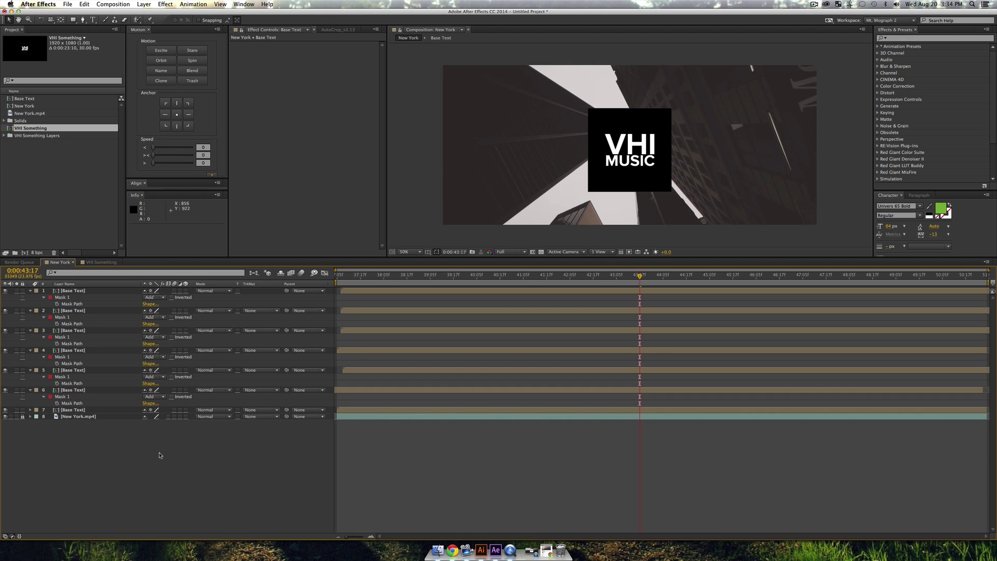
{"action": "key", "text": "alt+shift+super+y"}
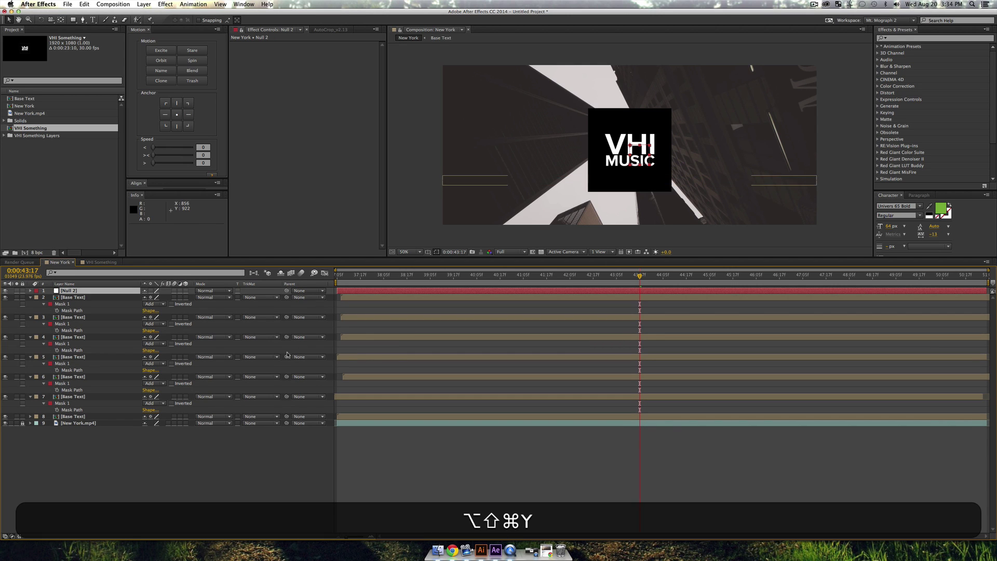
{"action": "left_click", "coordinate": [72, 298]}
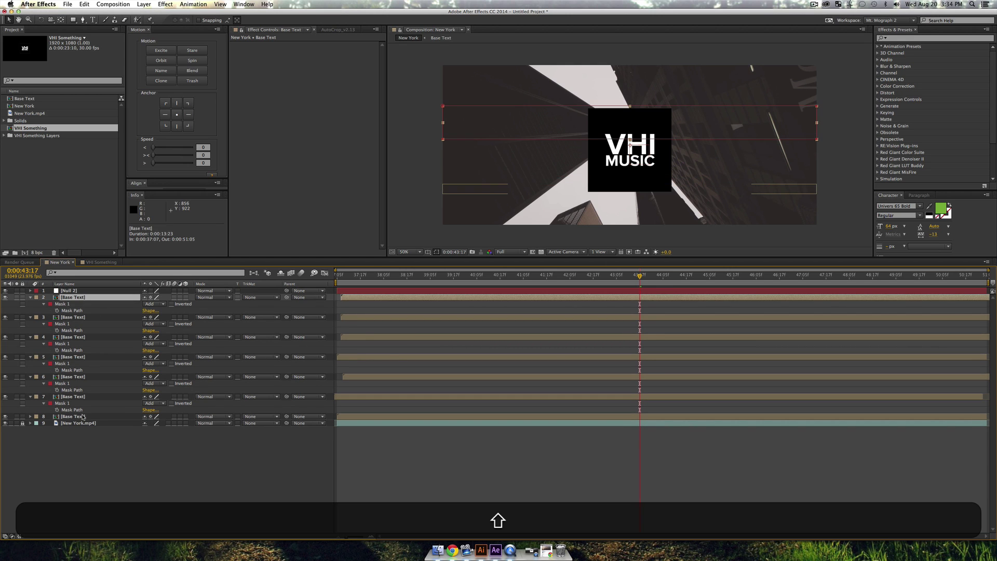
{"action": "left_click", "coordinate": [84, 417], "text": "shift"}
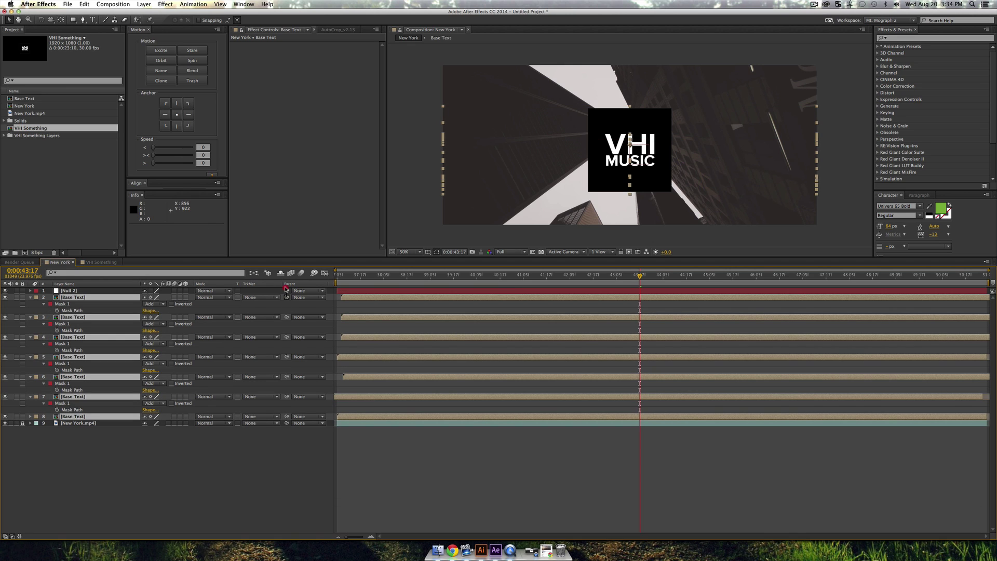
{"action": "left_click_drag", "start_coordinate": [286, 297], "coordinate": [88, 292]}
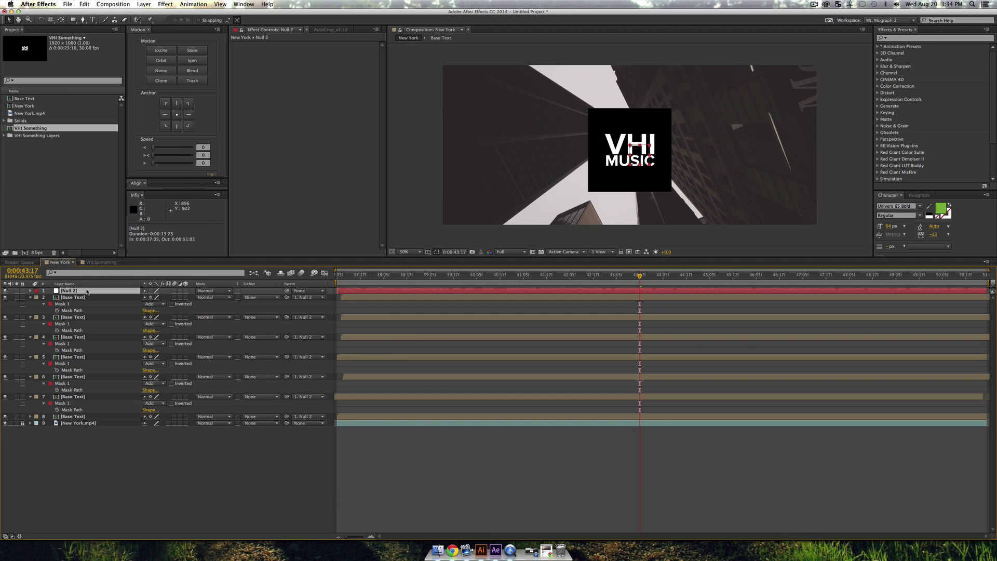
Start Position and Scale keyframes on the new null at 0:00:43:17
{"action": "key", "text": "shift+p"}
{"action": "key", "text": "shift+s"}
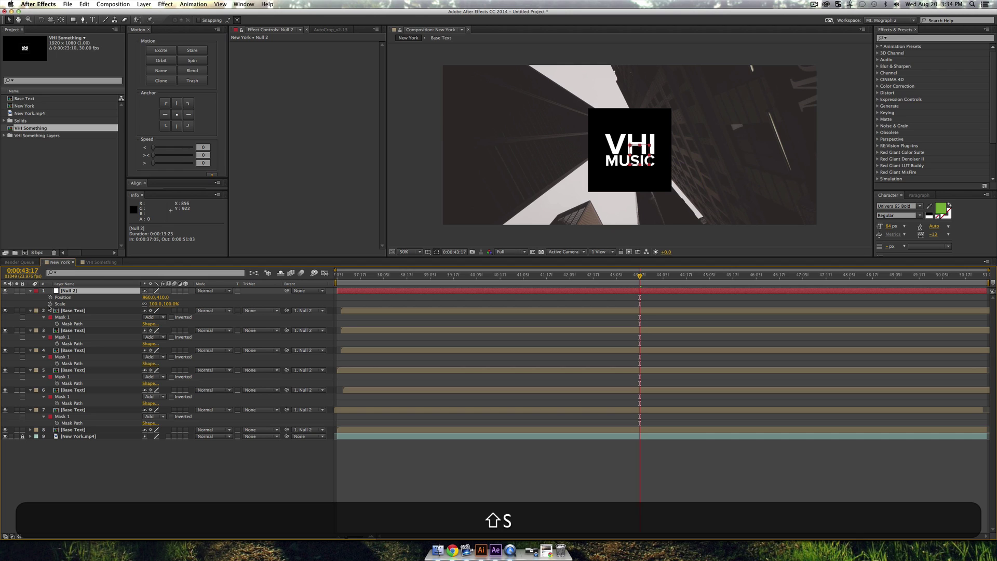
{"action": "left_click", "coordinate": [51, 304]}
{"action": "left_click", "coordinate": [50, 297]}
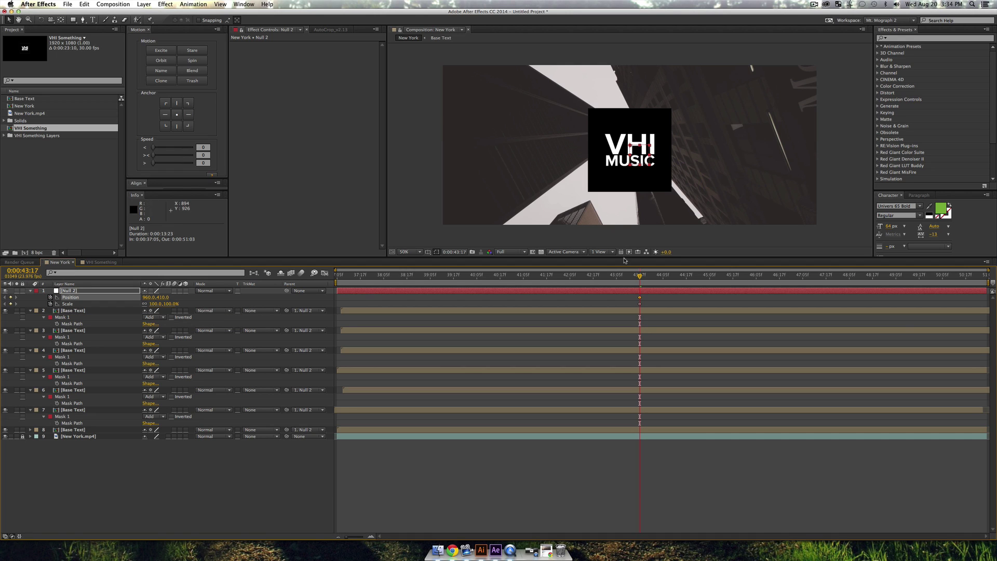
Move the null's Position and Scale keyframes to 0:00:42:14 and turn them into hold keyframes
{"action": "left_click_drag", "start_coordinate": [647, 307], "coordinate": [587, 300]}
{"action": "left_click", "coordinate": [640, 296]}
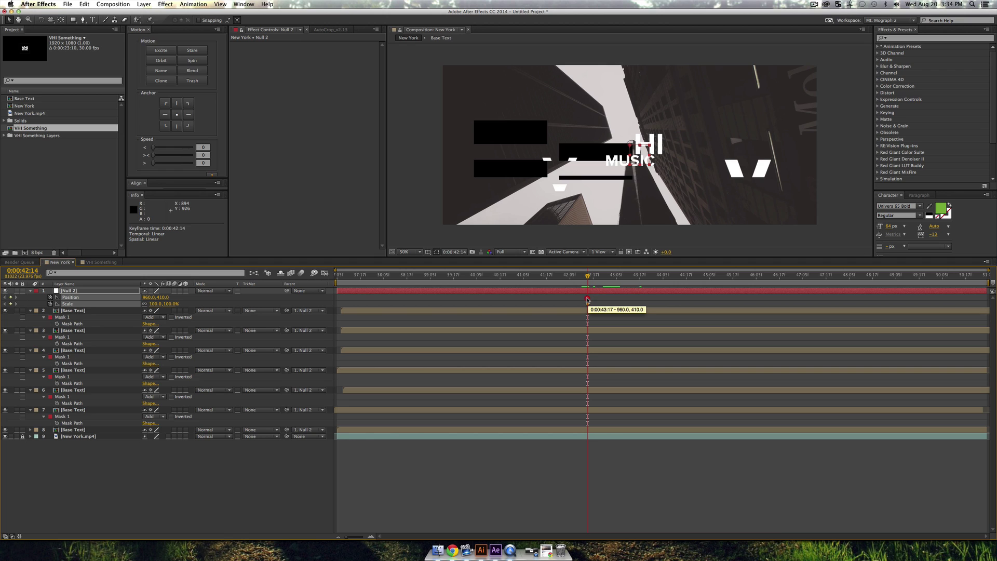
{"action": "left_click", "coordinate": [167, 164]}
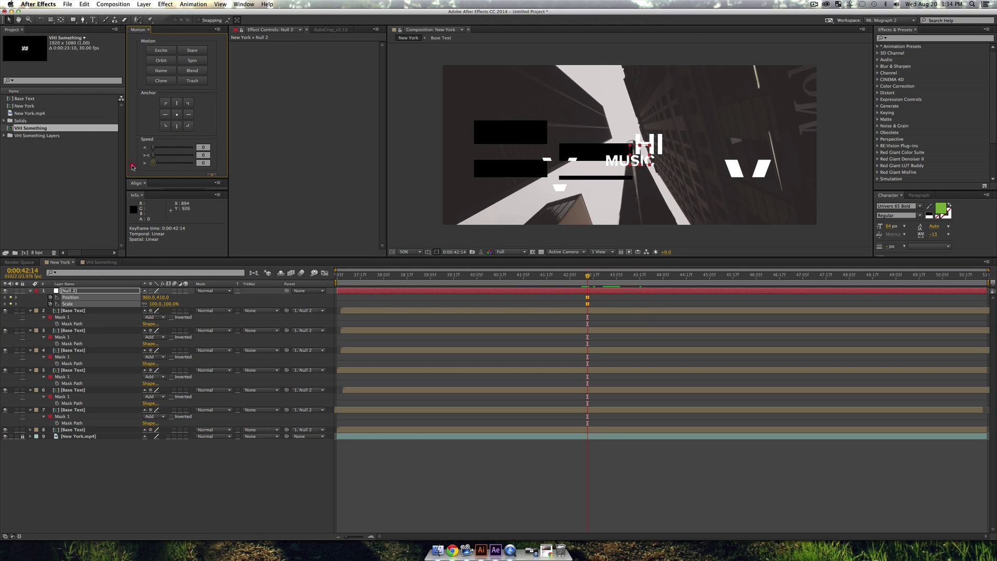
{"action": "right_click", "coordinate": [589, 305]}
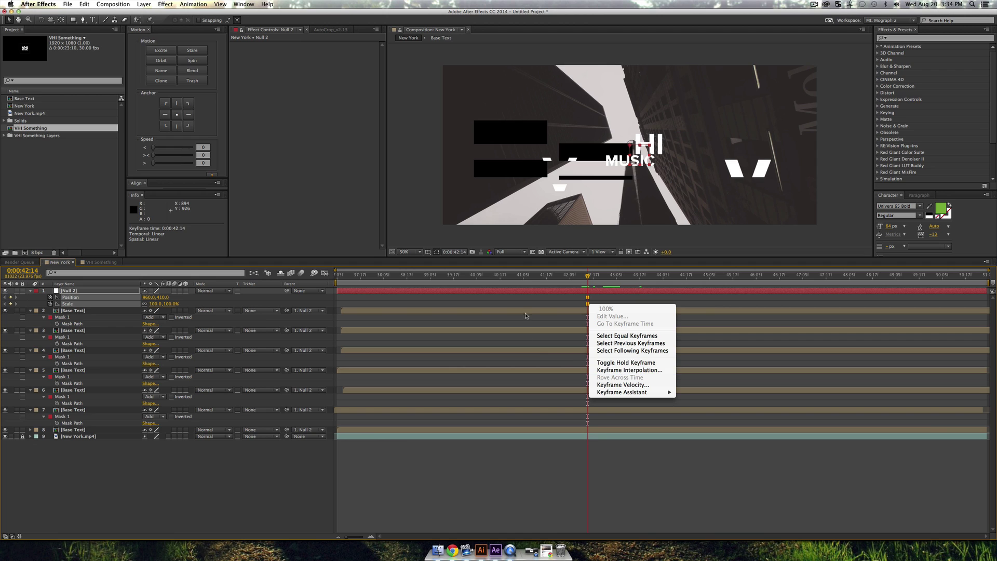
{"action": "left_click", "coordinate": [625, 363]}
Copy the null's two hold keyframes and paste them eight frames further on, at 0:00:42:22
{"action": "key", "text": "Page_Down"}
{"action": "key", "text": "Page_Down"}
{"action": "key", "text": "Page_Down"}
{"action": "key", "text": "Page_Down"}
{"action": "key", "text": "Page_Down"}
{"action": "key", "text": "Page_Down"}
{"action": "key", "text": "Page_Down"}
{"action": "key", "text": "Page_Down"}
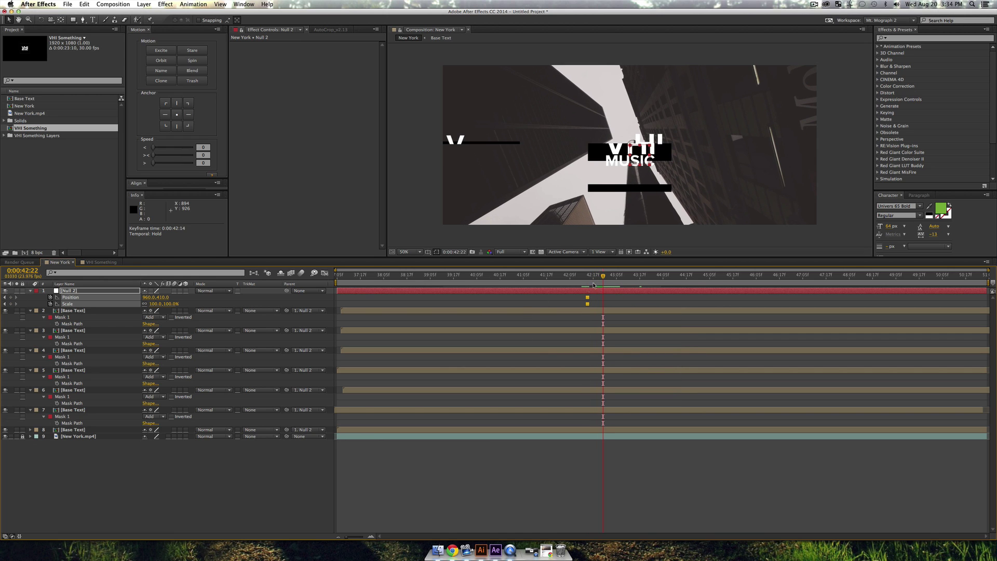
{"action": "key", "text": "super+c"}
{"action": "key", "text": "super+v"}
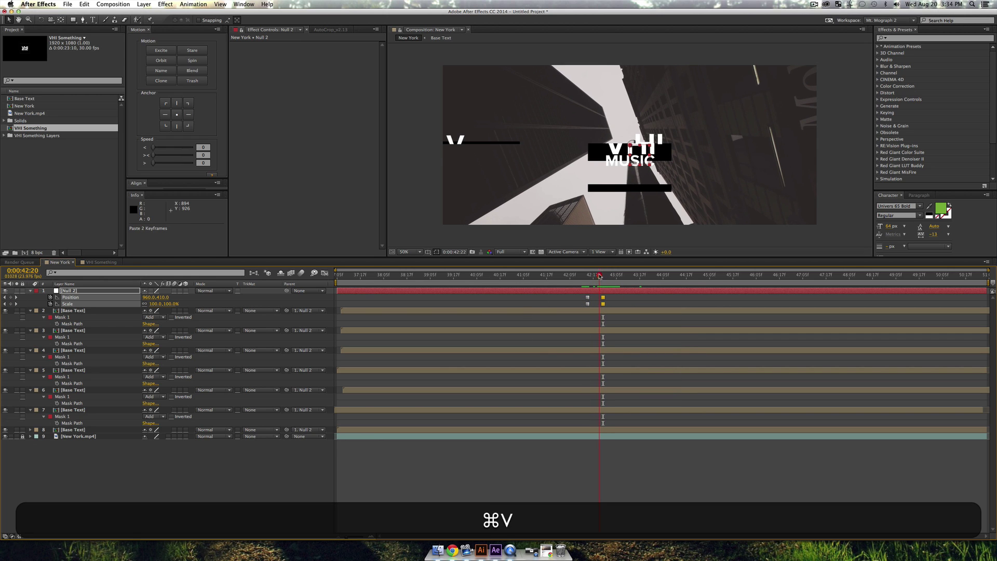
Keyframe the null at position 1179, 410 and scale 154% at 0:00:42:19, and at 876, 410 and about 69% at 0:00:42:17
{"action": "left_click_drag", "start_coordinate": [599, 275], "coordinate": [597, 275]}
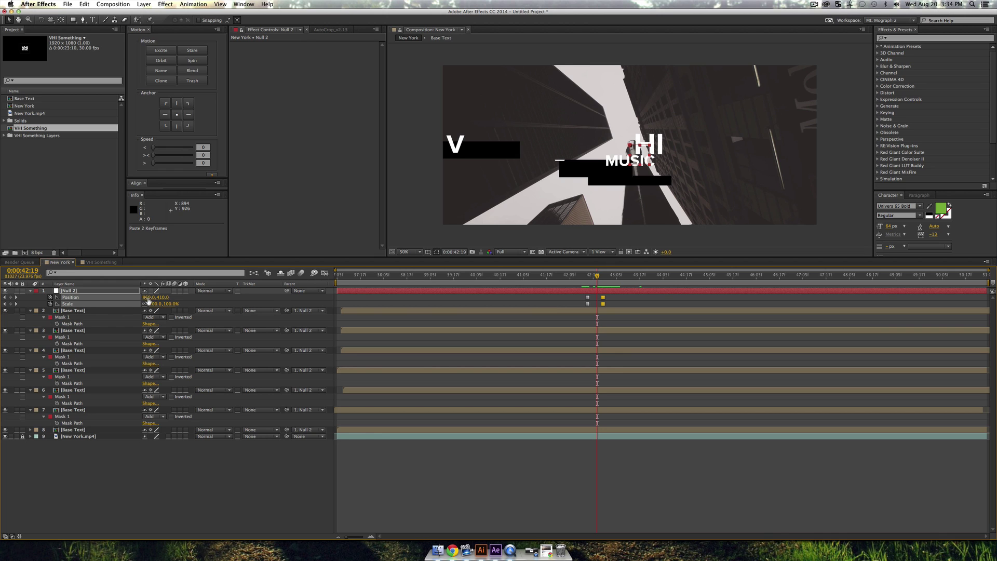
{"action": "left_click_drag", "start_coordinate": [148, 300], "coordinate": [212, 303]}
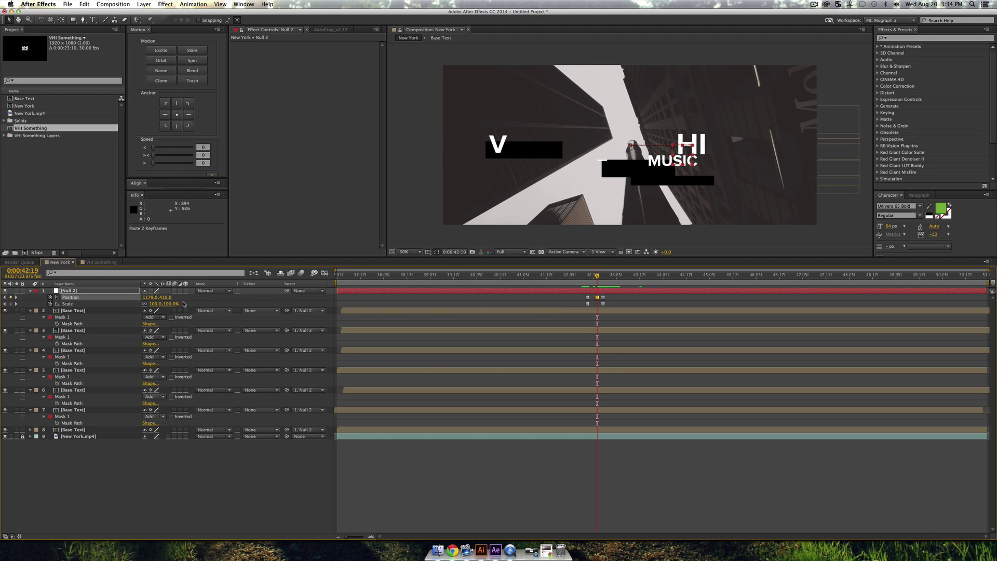
{"action": "left_click_drag", "start_coordinate": [173, 304], "coordinate": [193, 305]}
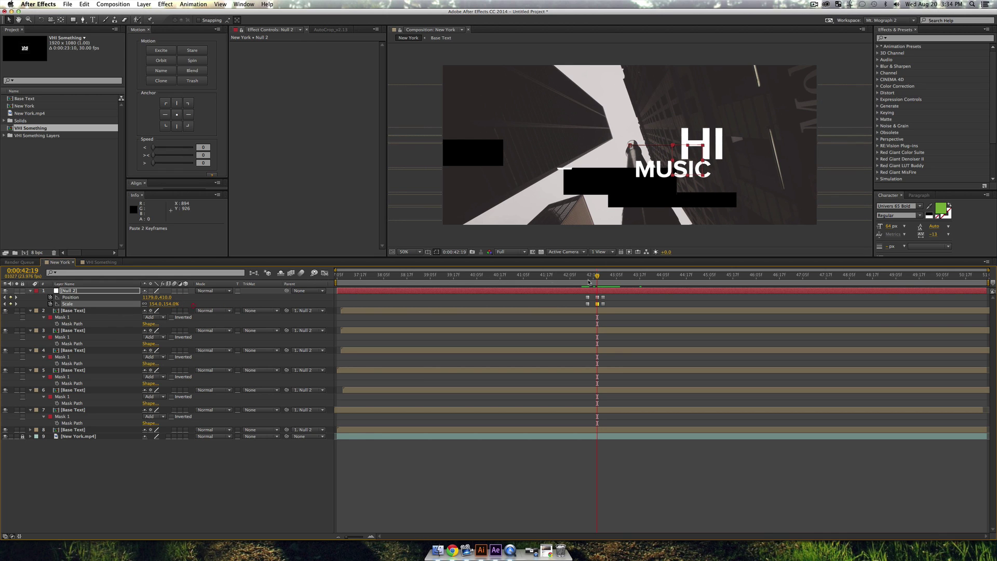
{"action": "left_click_drag", "start_coordinate": [596, 283], "coordinate": [594, 283]}
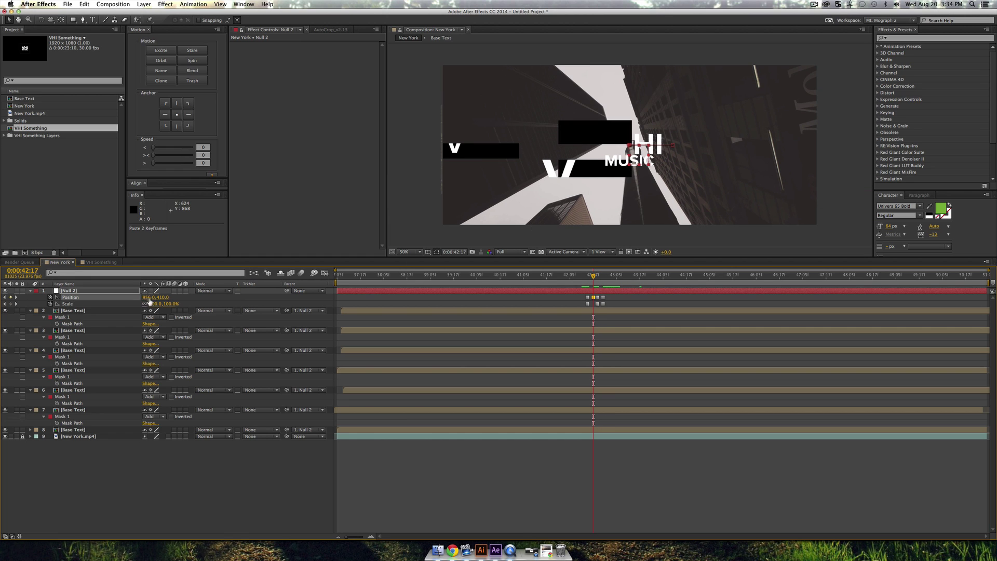
{"action": "mouse_move", "coordinate": [146, 298]}
{"action": "left_mouse_down"}
{"action": "mouse_move", "coordinate": [156, 301]}
{"action": "mouse_move", "coordinate": [144, 306]}
{"action": "left_mouse_up"}
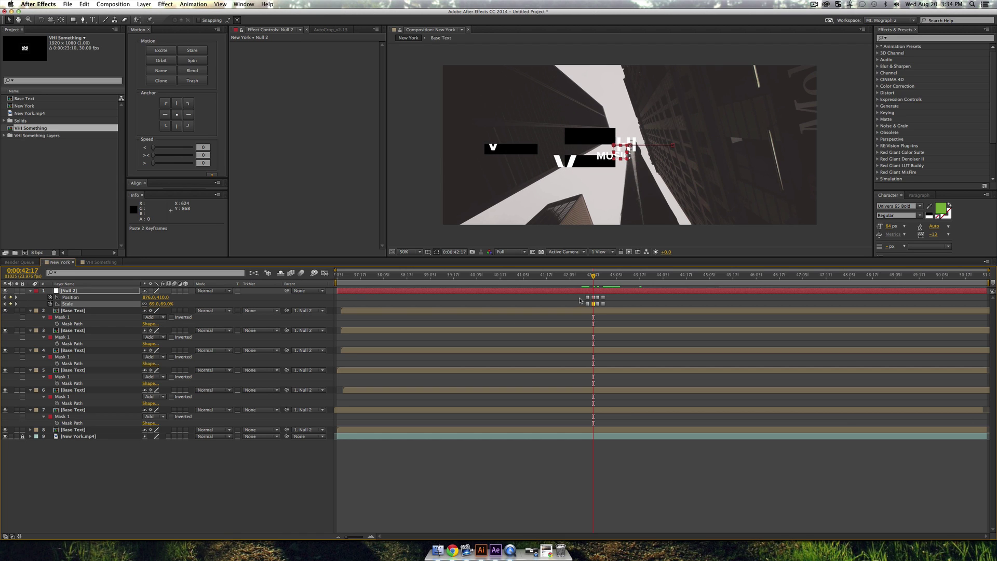
Copy the null's whole group of hold keyframes and paste it at two earlier times and at 0:00:43:03
{"action": "left_click_drag", "start_coordinate": [579, 298], "coordinate": [613, 291]}
{"action": "key", "text": "super+c"}
{"action": "key", "text": "super+v"}
{"action": "key", "text": "super+v"}
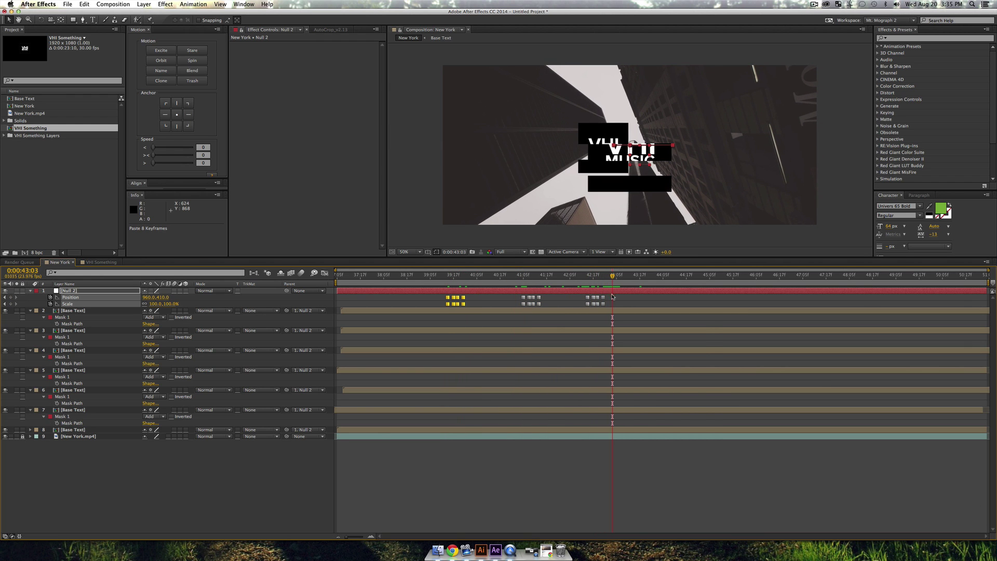
{"action": "key", "text": "super+v"}
Preview the jumping title, paste the null's keyframe group once more at 0:00:43:21, and play the result
{"action": "key", "text": "KP_0"}
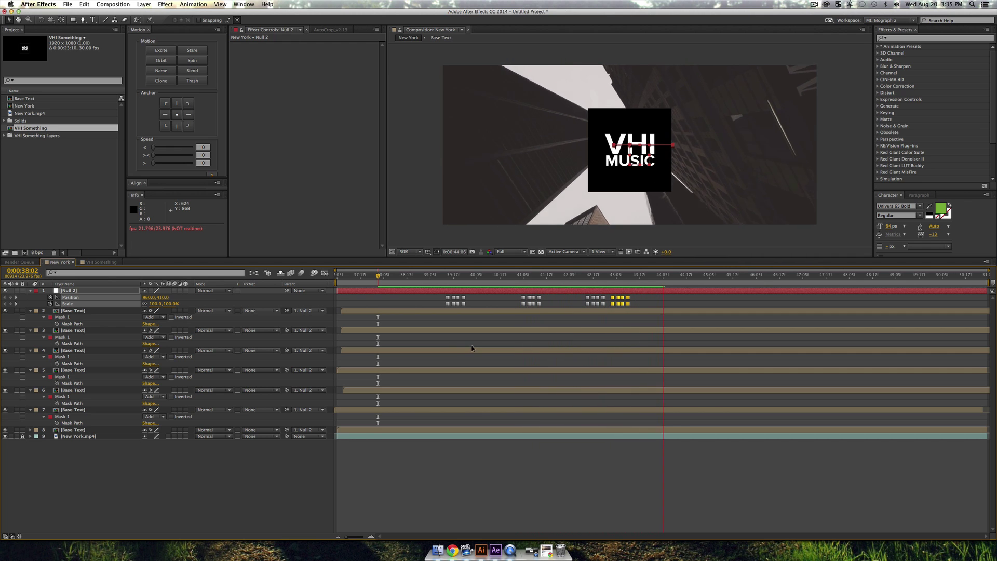
{"action": "key", "text": "space"}
{"action": "left_click", "coordinate": [647, 276]}
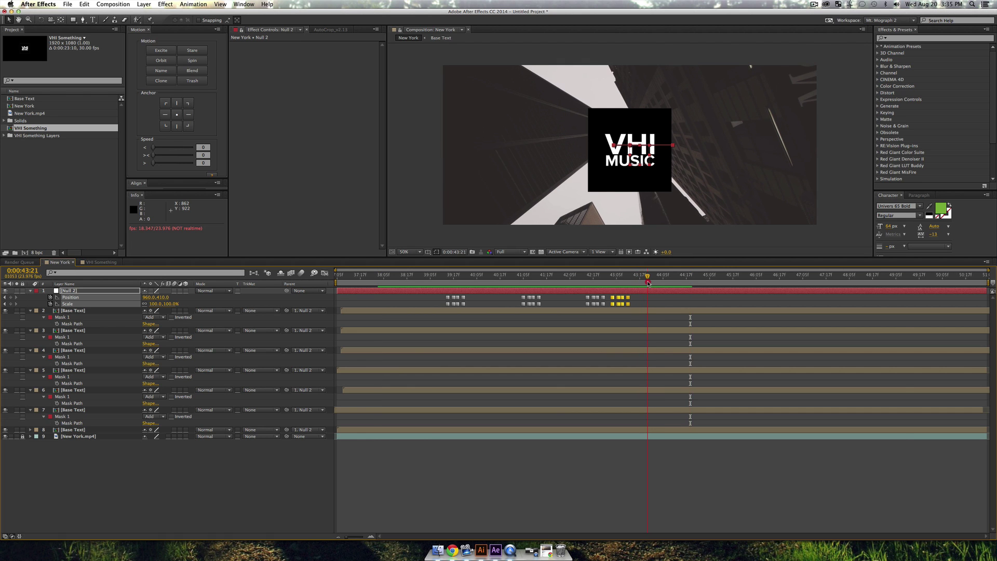
{"action": "key", "text": "super+v"}
{"action": "key", "text": "space"}
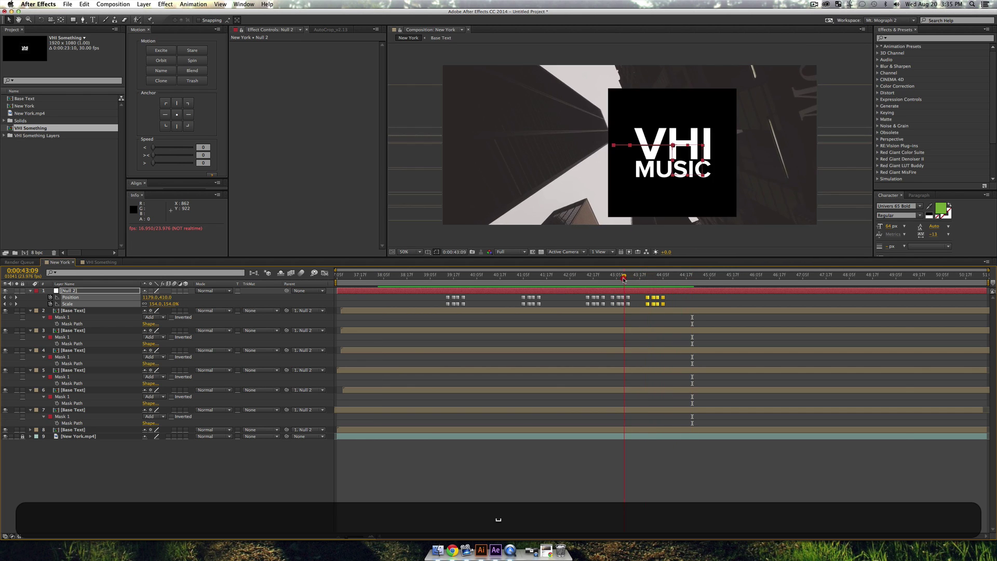
Pre-compose the null and all the Base Text layers into a new composition named Effect Layer
{"action": "left_click", "coordinate": [624, 275]}
{"action": "left_click", "coordinate": [91, 477]}
{"action": "left_click", "coordinate": [74, 431]}
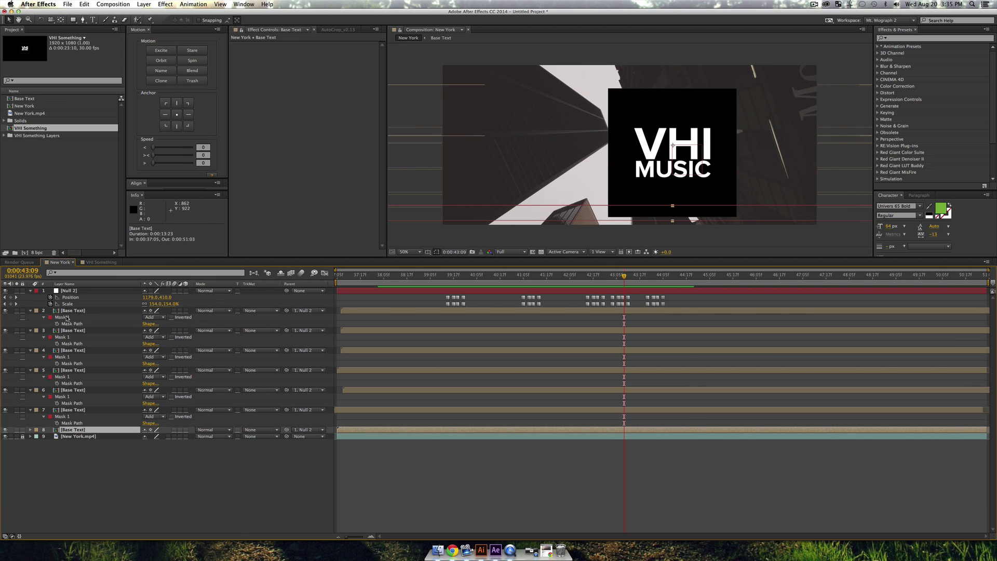
{"action": "left_click", "coordinate": [77, 290], "text": "shift"}
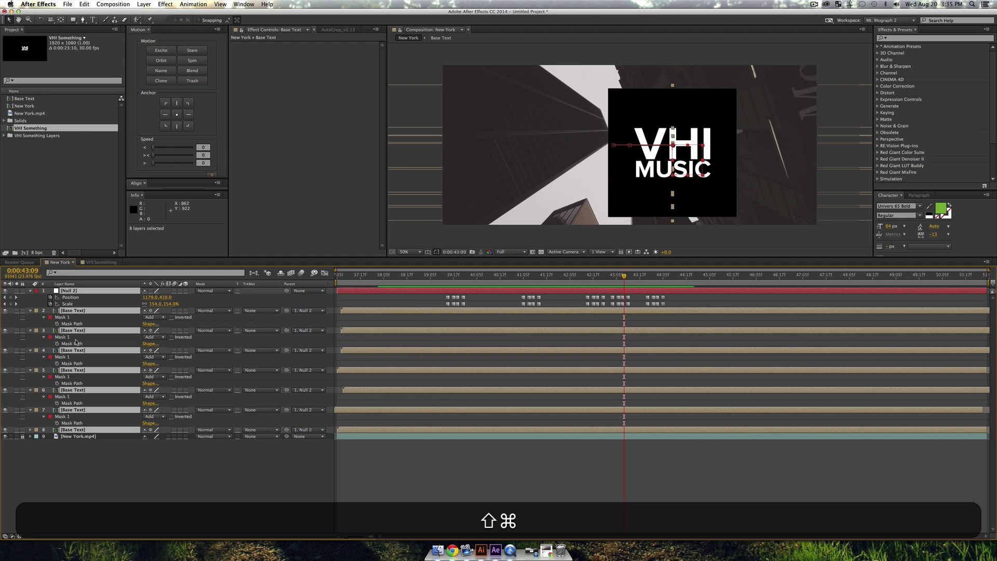
{"action": "key", "text": "super+shift+c"}
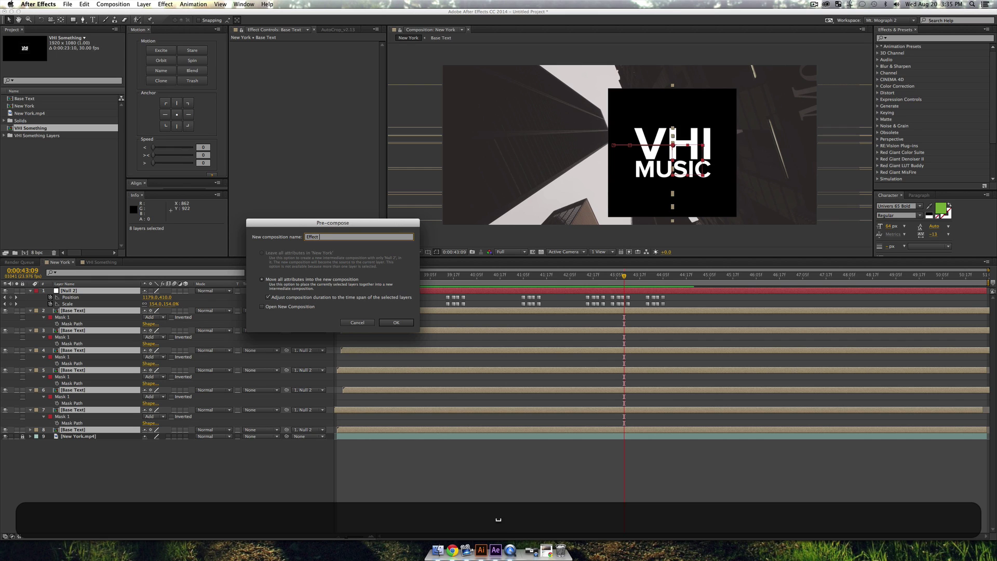
{"action": "type", "text": "Effect Layer"}
{"action": "key", "text": "Return"}
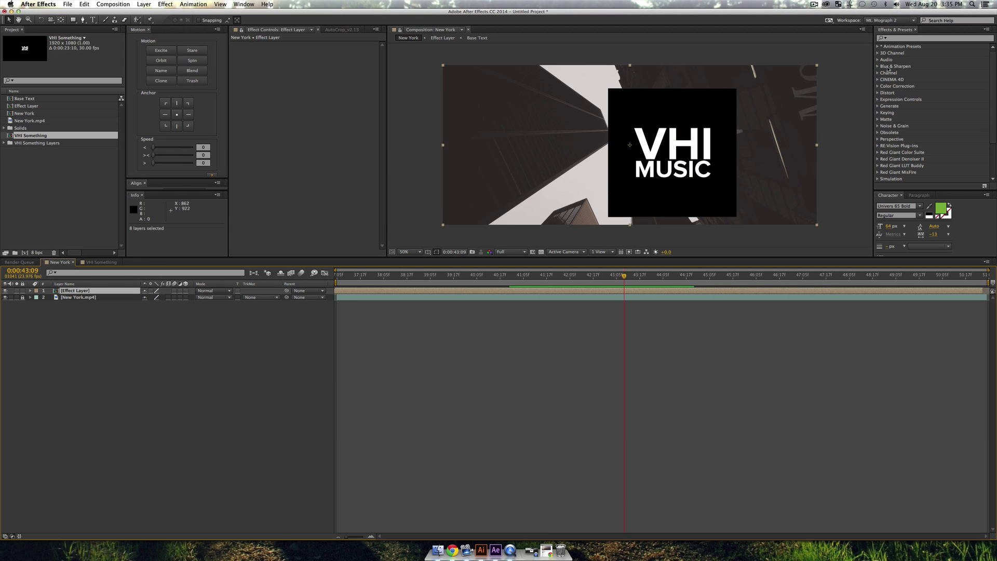
Find the Invert effect and apply it to Effect Layer
{"action": "left_click", "coordinate": [895, 37]}
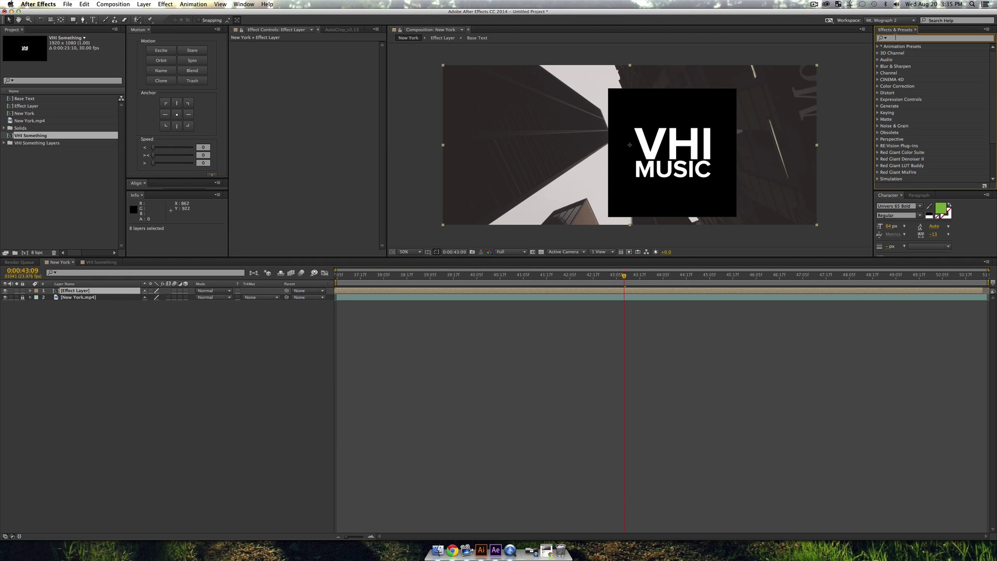
{"action": "type", "text": "invert"}
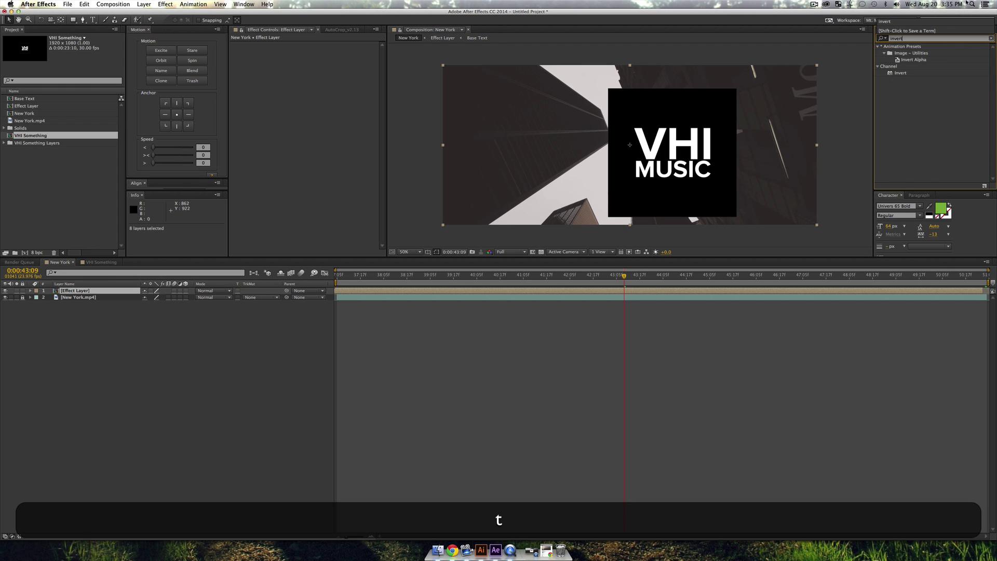
{"action": "left_click_drag", "start_coordinate": [916, 73], "coordinate": [264, 91]}
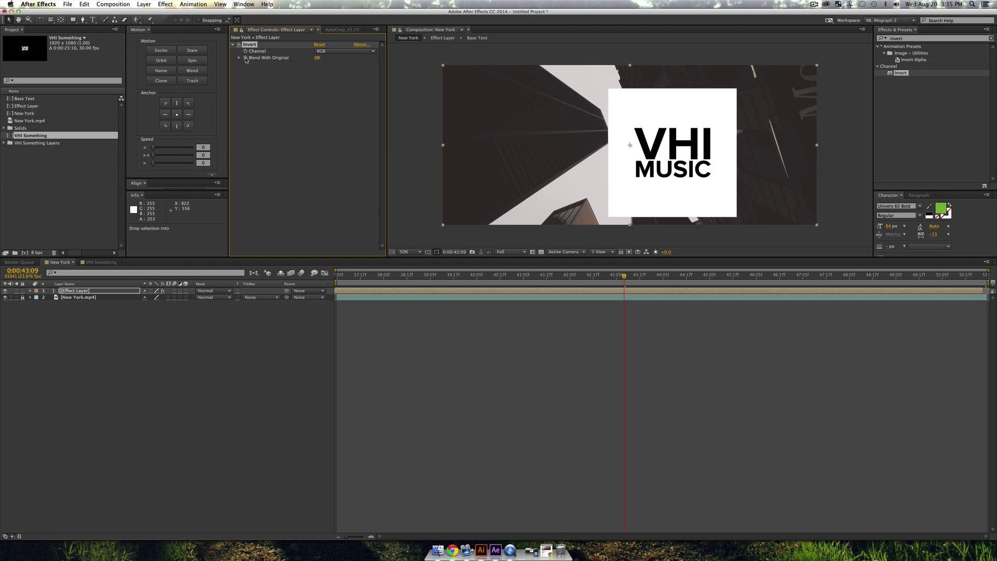
Start keyframing Invert's Blend With Original on Effect Layer, placing the first 0% keyframe at 0:00:40:15
{"action": "key", "text": "u"}
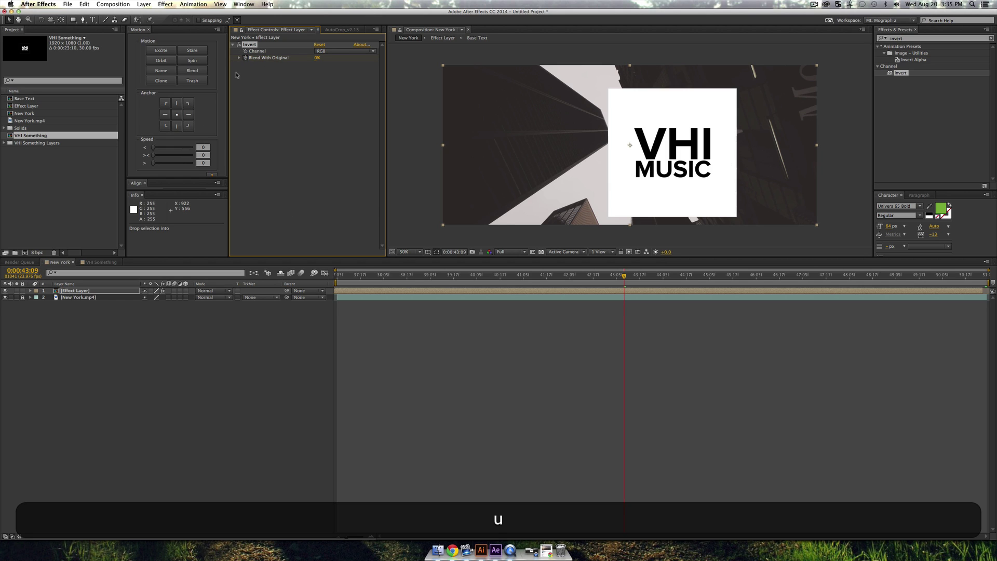
{"action": "left_click_drag", "start_coordinate": [559, 279], "coordinate": [473, 287]}
{"action": "key", "text": "space"}
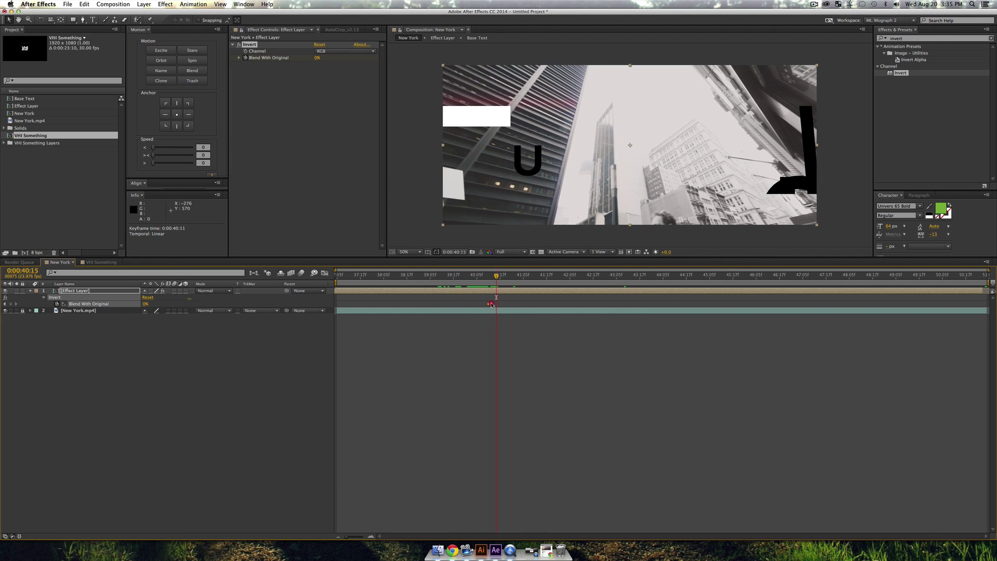
{"action": "left_click_drag", "start_coordinate": [154, 163], "coordinate": [171, 163]}
{"action": "left_click", "coordinate": [151, 164]}
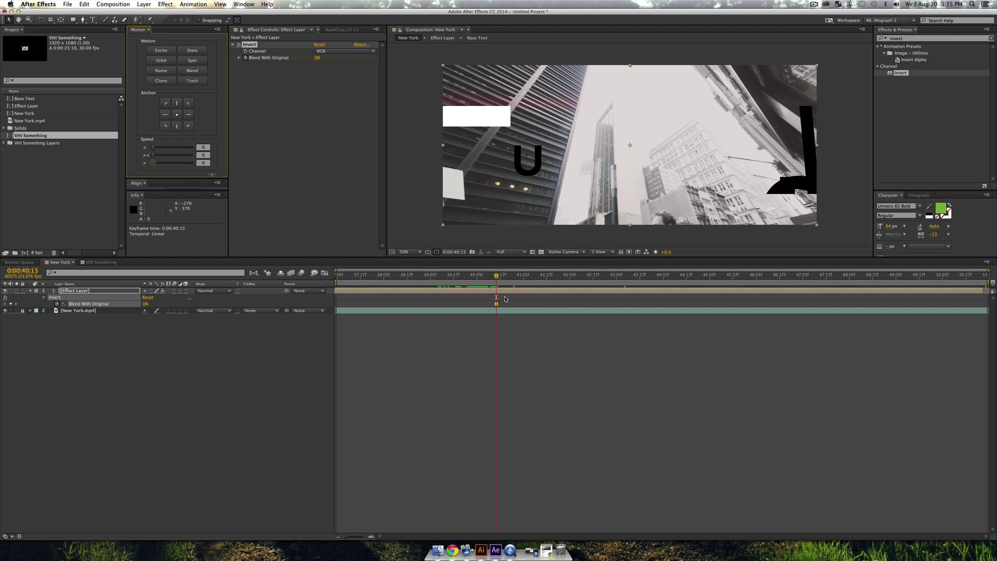
Keyframe Blend With Original at 100% at 0:00:40:20, using hold keyframes, and shift the first keyframe to 0:00:40:17
{"action": "left_click_drag", "start_coordinate": [500, 280], "coordinate": [506, 280]}
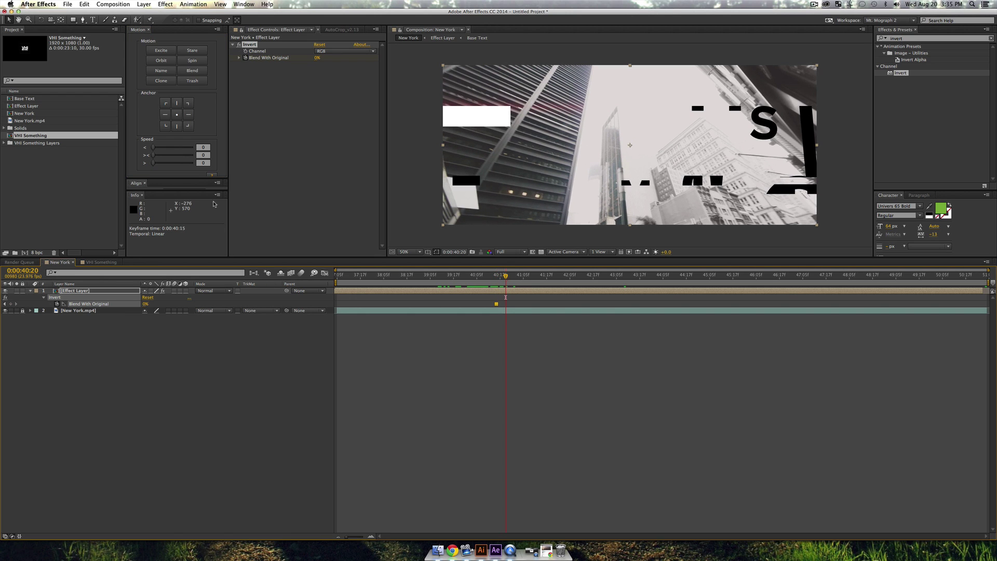
{"action": "left_click_drag", "start_coordinate": [316, 62], "coordinate": [499, 62]}
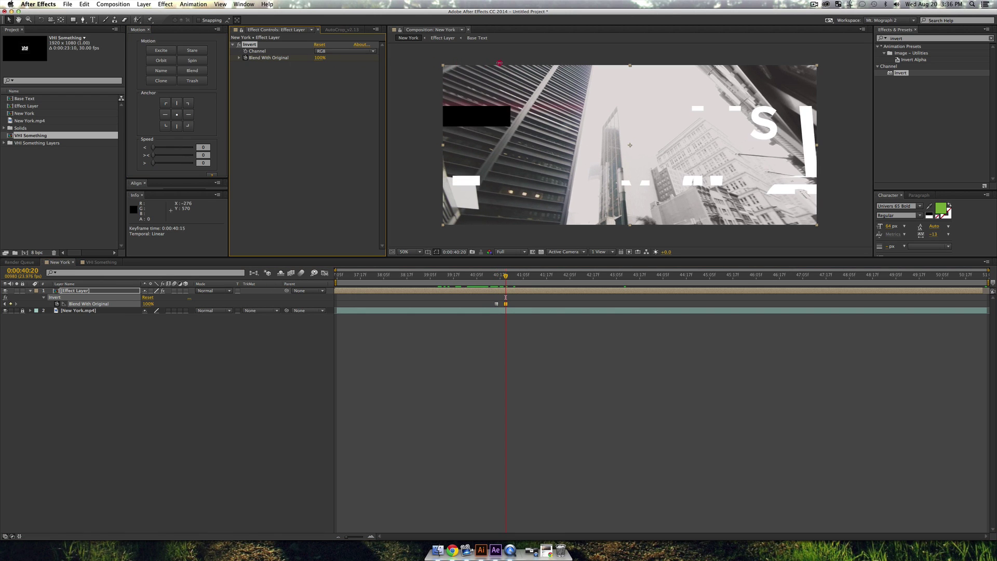
{"action": "left_click_drag", "start_coordinate": [513, 275], "coordinate": [504, 278]}
{"action": "key", "text": "space"}
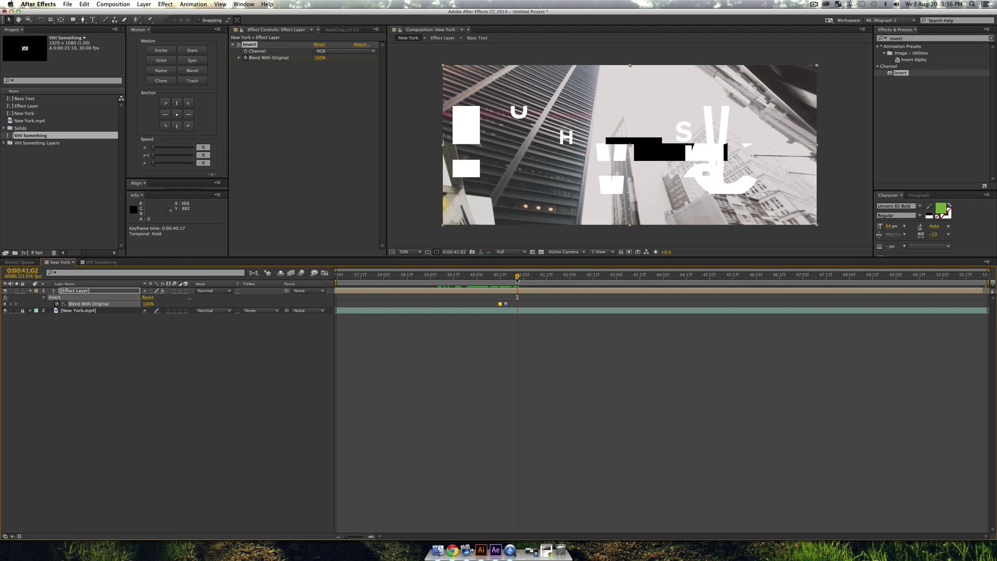
Keyframe Blend With Original at 0% at 0:00:41:01 and at 100% at 0:00:41:07
{"action": "left_click_drag", "start_coordinate": [517, 279], "coordinate": [513, 279]}
{"action": "left_click_drag", "start_coordinate": [320, 58], "coordinate": [153, 69]}
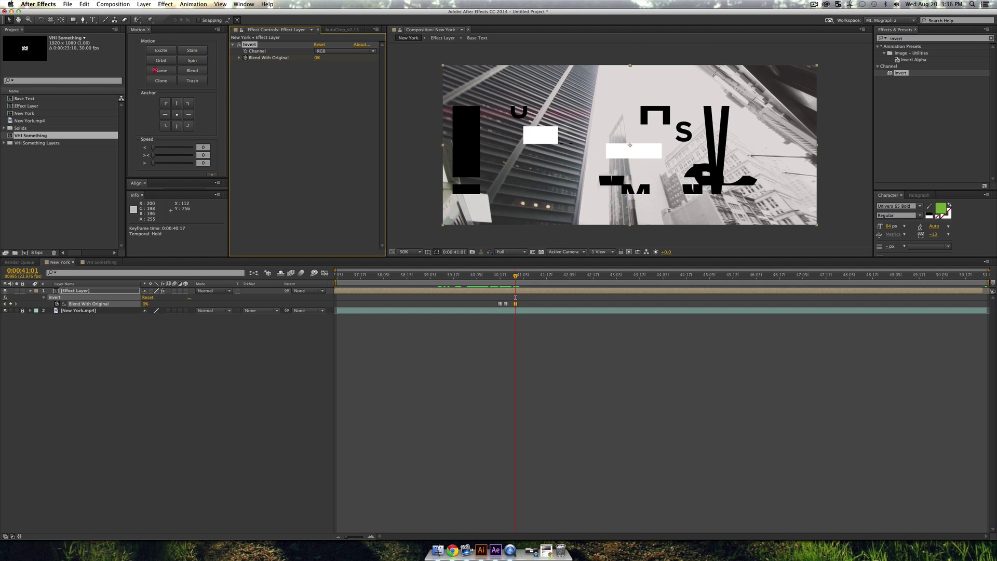
{"action": "key", "text": "space"}
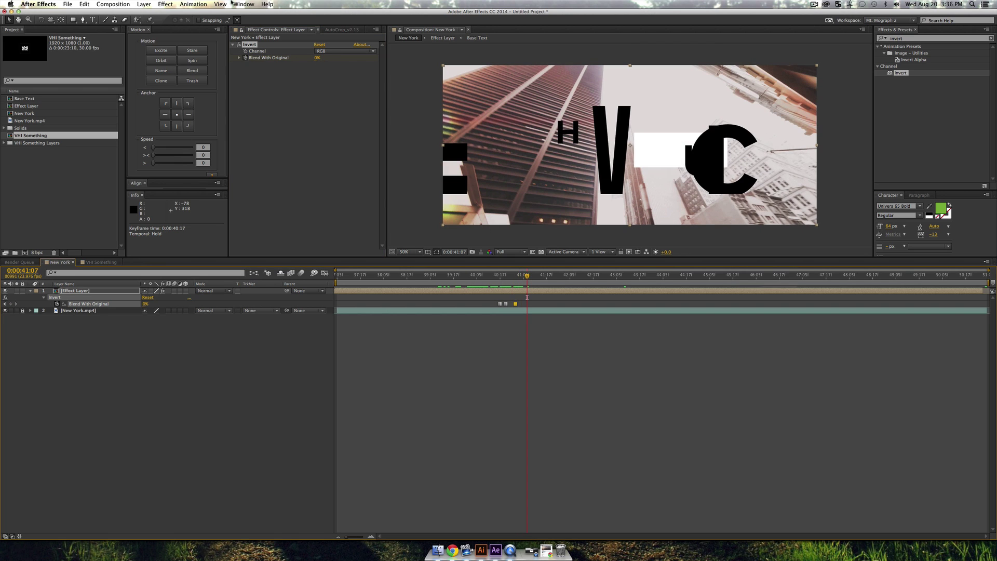
{"action": "left_click_drag", "start_coordinate": [318, 59], "coordinate": [557, 161]}
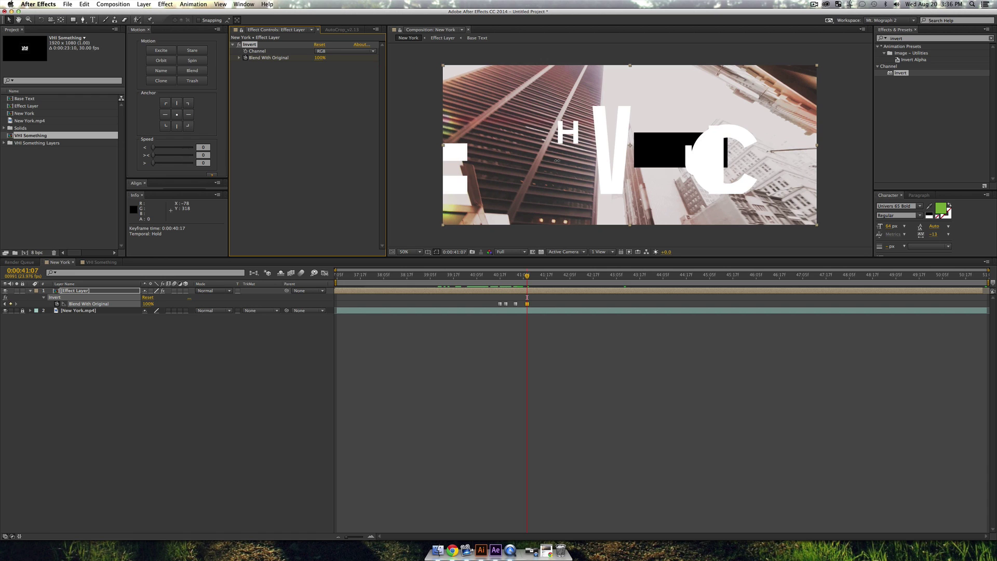
Copy the four Blend With Original keyframes and paste them at 0:00:41:12 and once more after that group
{"action": "left_click", "coordinate": [566, 276]}
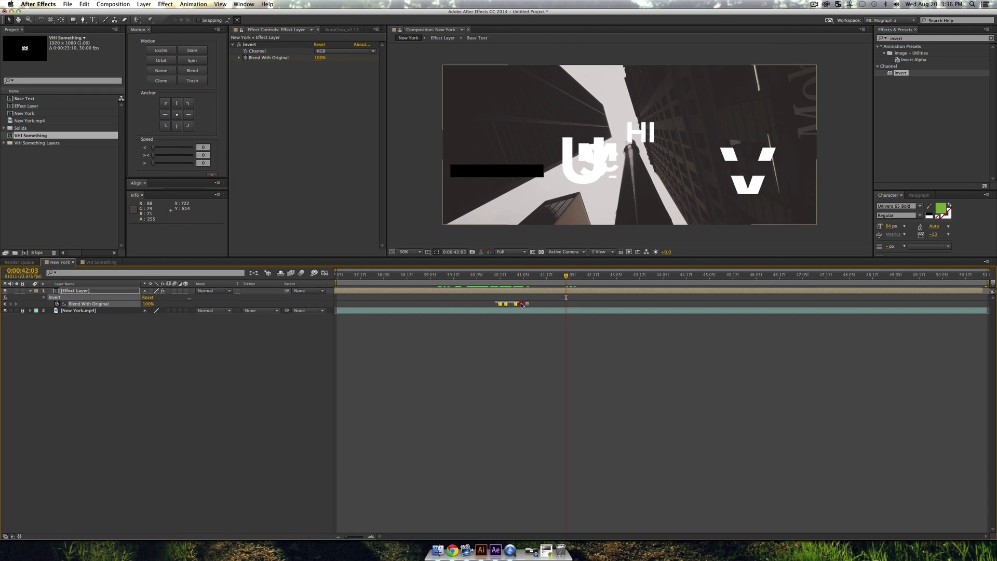
{"action": "left_click_drag", "start_coordinate": [494, 312], "coordinate": [540, 291]}
{"action": "left_click", "coordinate": [538, 275]}
{"action": "key", "text": "cmd+v"}
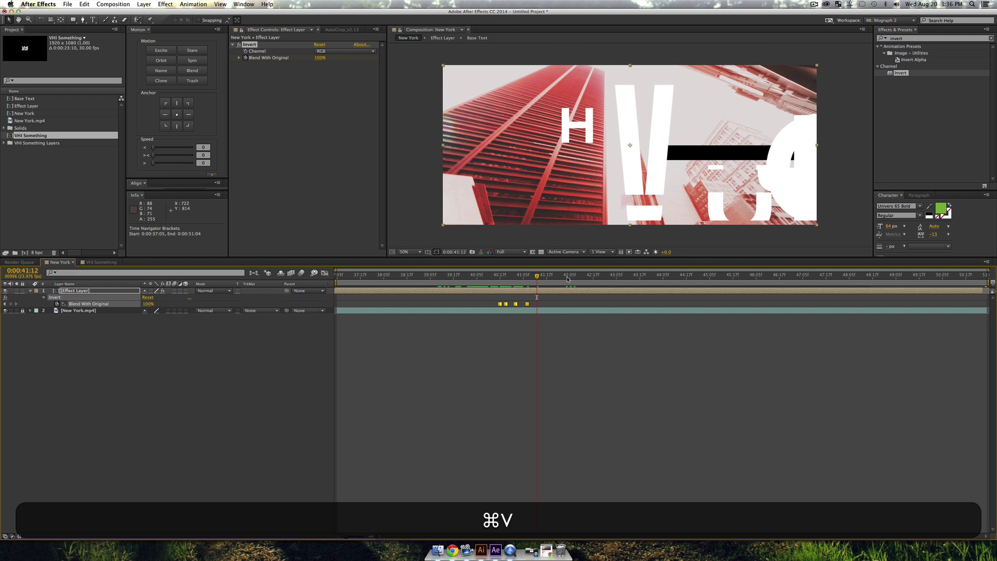
{"action": "left_click", "coordinate": [575, 275]}
{"action": "key", "text": "cmd+v"}
Keyframe Blend With Original at 0% at 0:00:43:05 and at 100% at 0:00:43:06
{"action": "left_click", "coordinate": [616, 275]}
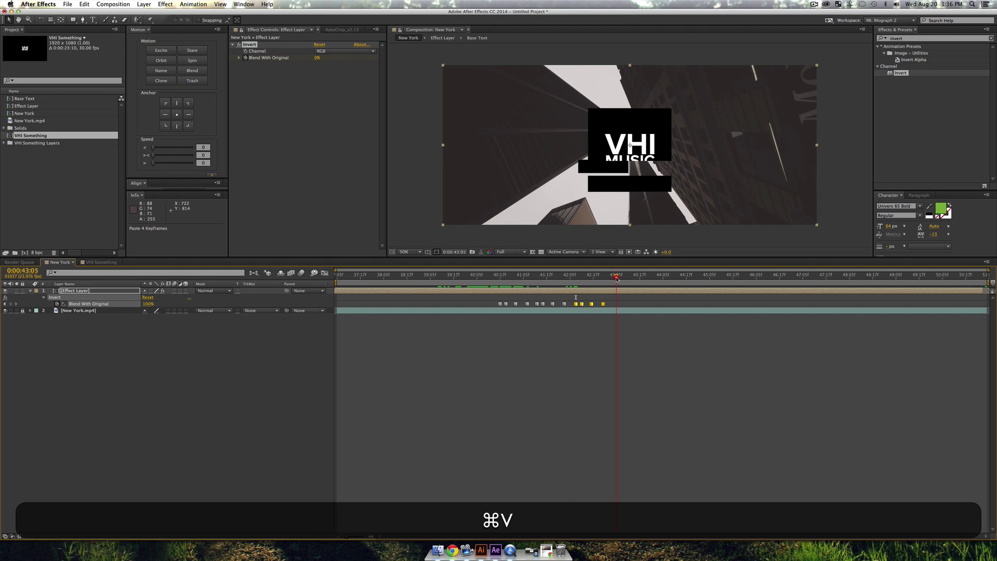
{"action": "left_click_drag", "start_coordinate": [315, 58], "coordinate": [291, 58]}
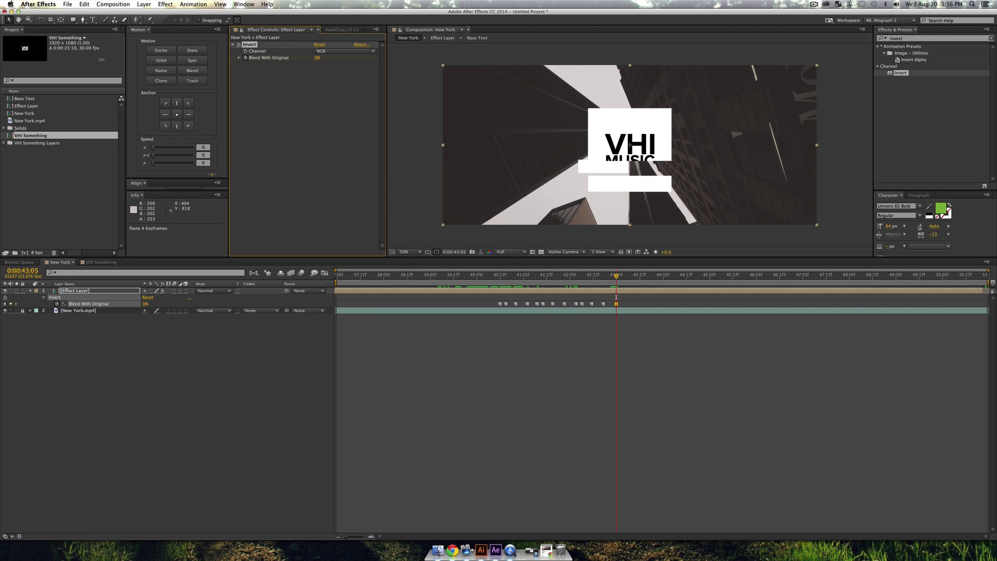
{"action": "left_click_drag", "start_coordinate": [617, 277], "coordinate": [620, 277]}
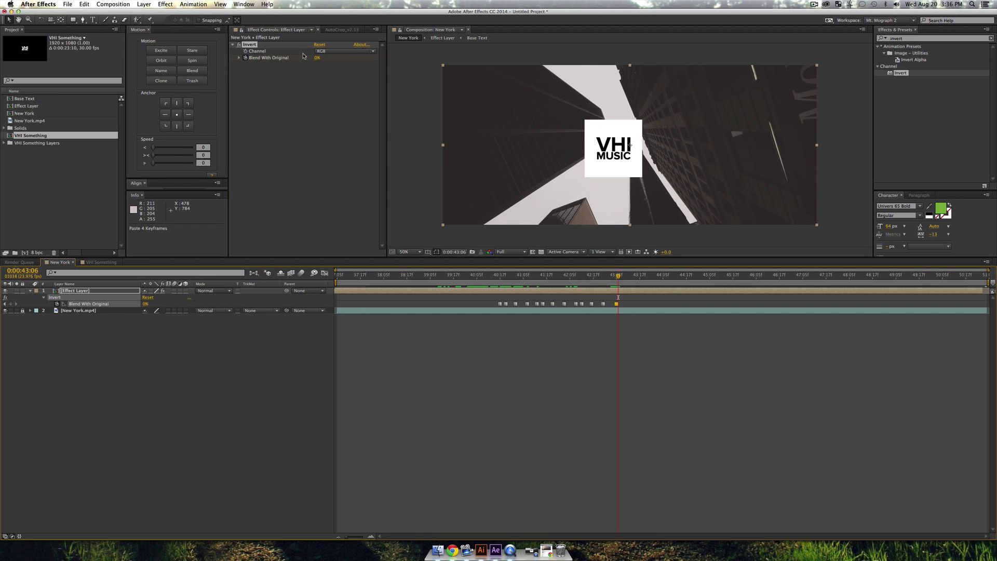
{"action": "left_click_drag", "start_coordinate": [315, 58], "coordinate": [641, 80]}
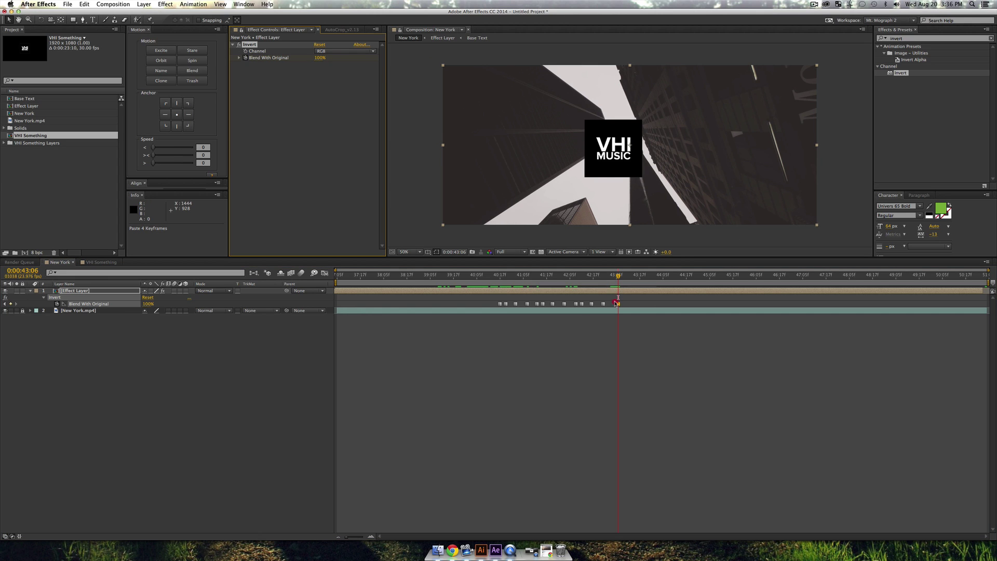
Duplicate the one-frame 0%/100% keyframe pair several times in close succession after 0:00:43:06 and play the flickering title from 0:00:39:06
{"action": "left_click", "coordinate": [617, 304]}
{"action": "left_click_drag", "start_coordinate": [618, 281], "coordinate": [436, 273]}
{"action": "key", "text": "super+v"}
{"action": "key", "text": "super+v"}
{"action": "key", "text": "super+v"}
{"action": "key", "text": "super+v"}
{"action": "key", "text": "space"}
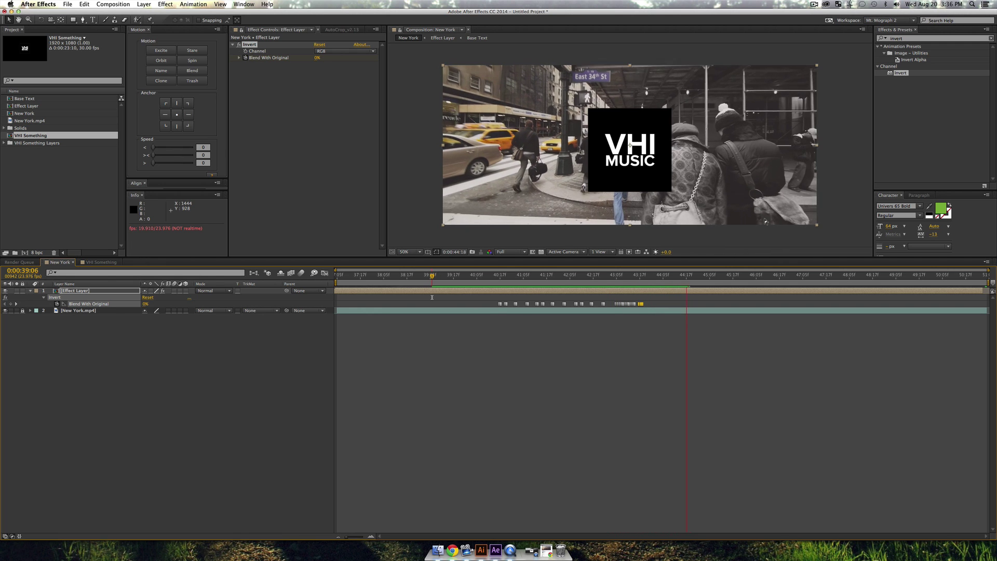
{"action": "key", "text": "space"}
Unlock the New York.mp4 footage layer and apply the Black & White effect to it
{"action": "left_click", "coordinate": [230, 373]}
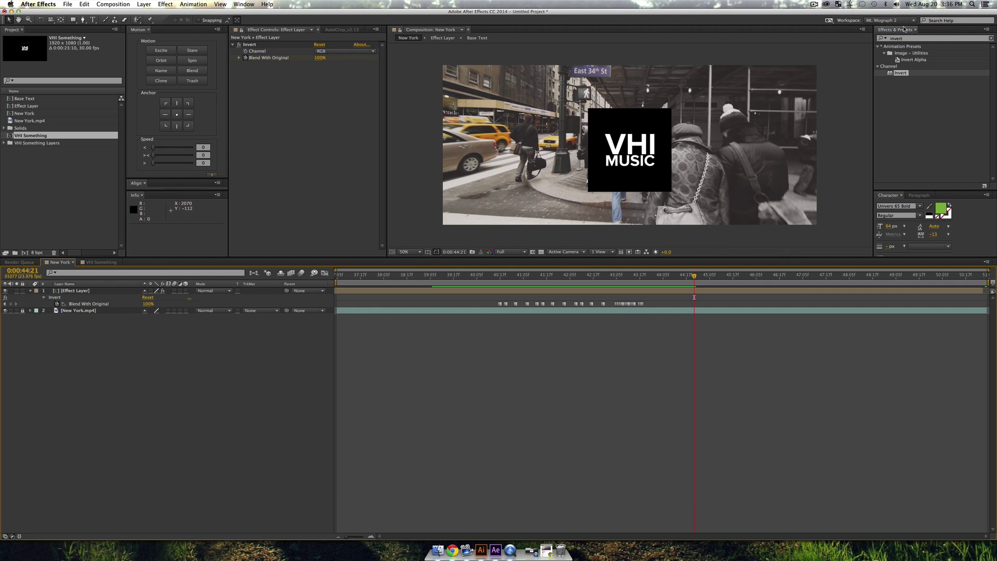
{"action": "left_click", "coordinate": [908, 39]}
{"action": "type", "text": "b"}
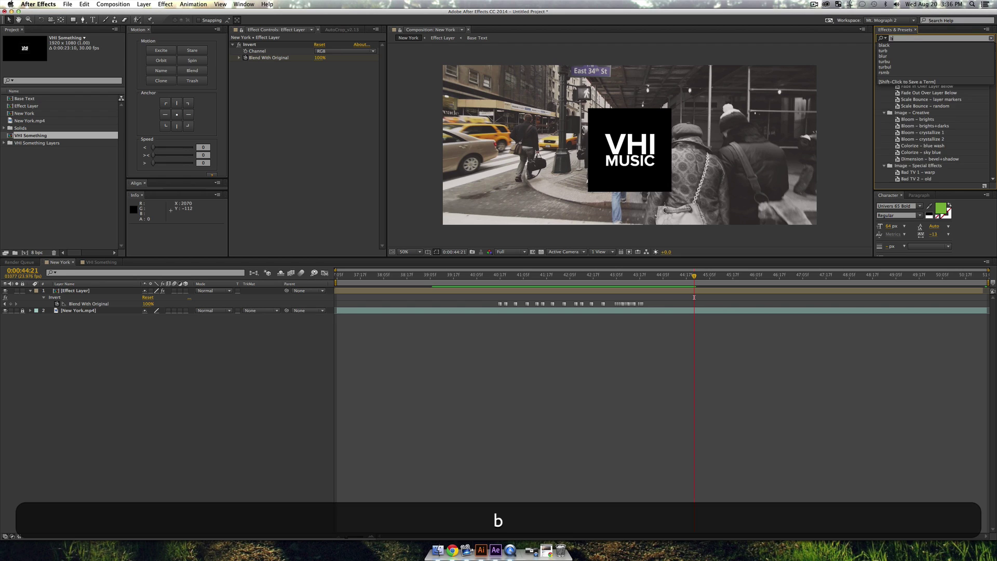
{"action": "type", "text": "lack"}
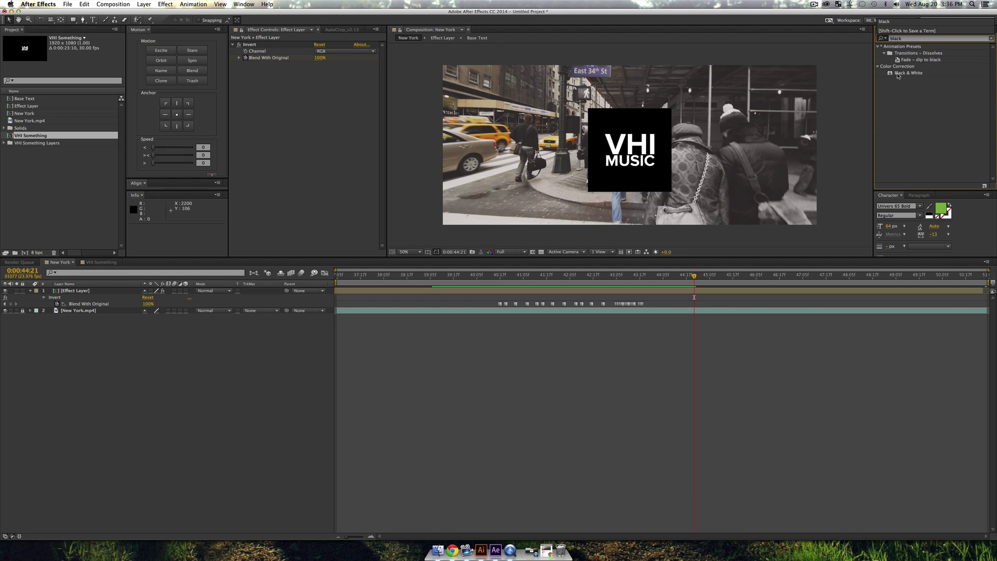
{"action": "left_click_drag", "start_coordinate": [897, 75], "coordinate": [81, 313]}
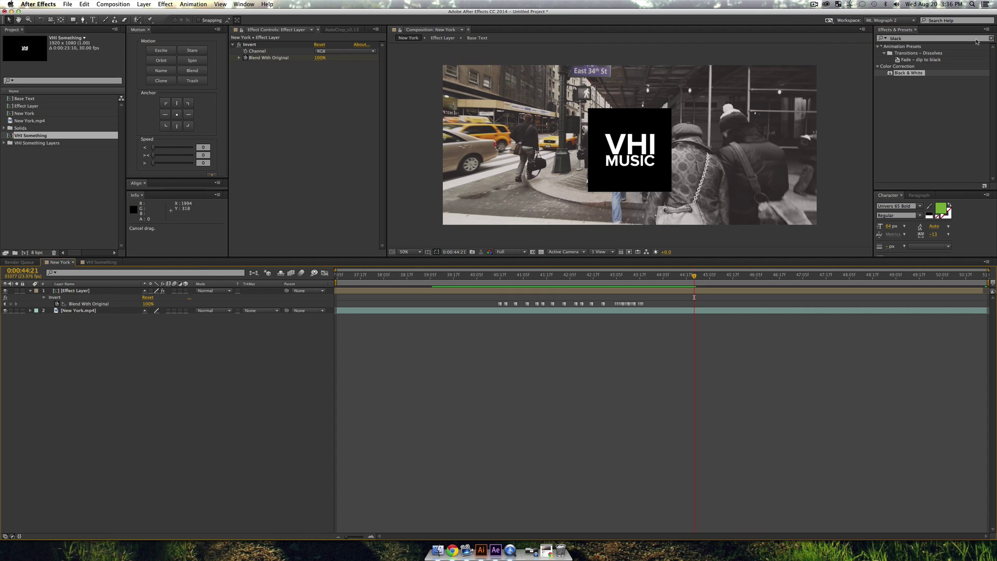
{"action": "left_click_drag", "start_coordinate": [913, 76], "coordinate": [79, 312]}
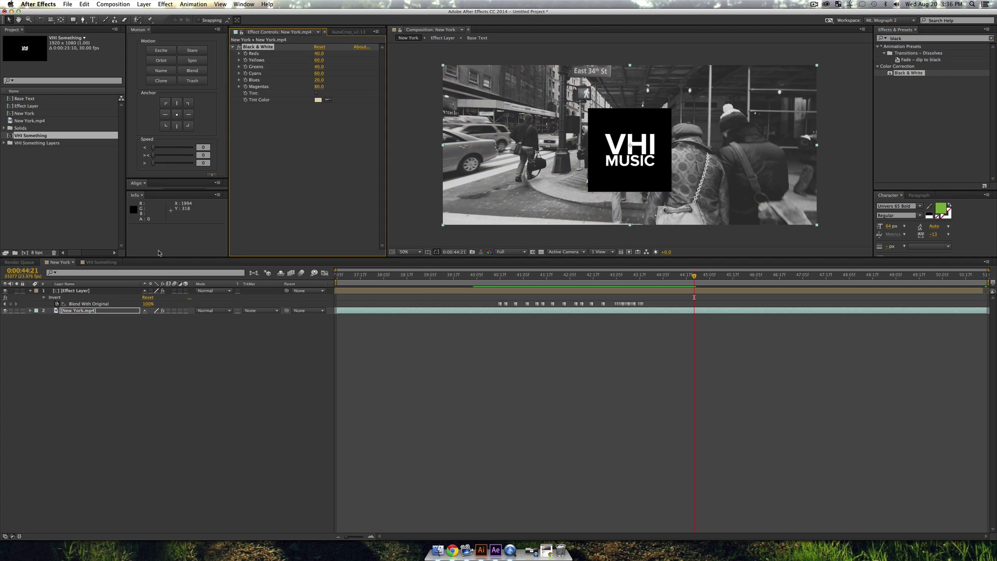
Add the Curves effect to New York.mp4 and pull the lower part of the RGB curve down to darken the footage
{"action": "left_click", "coordinate": [917, 39]}
{"action": "type", "text": "curves"}
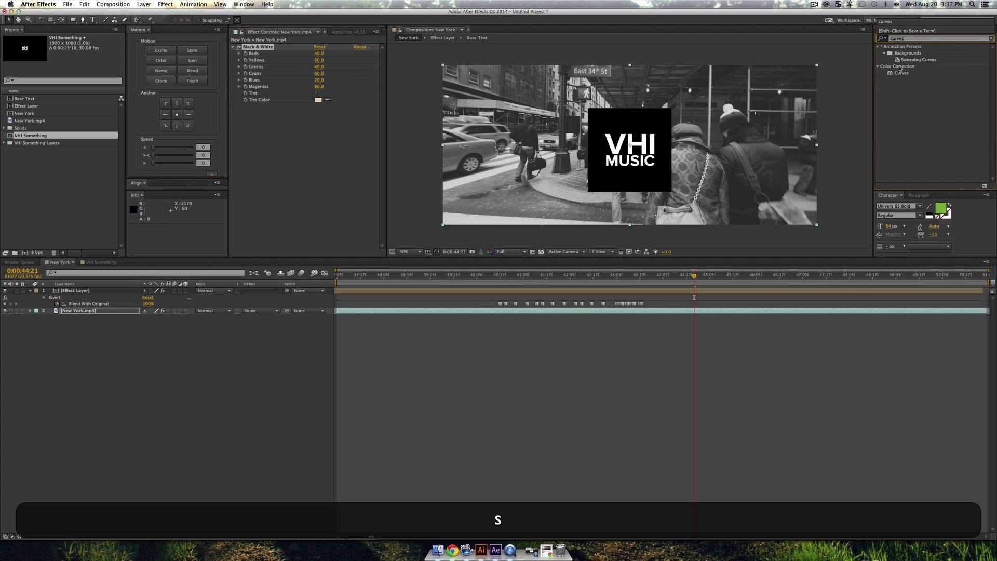
{"action": "left_click_drag", "start_coordinate": [902, 73], "coordinate": [280, 209]}
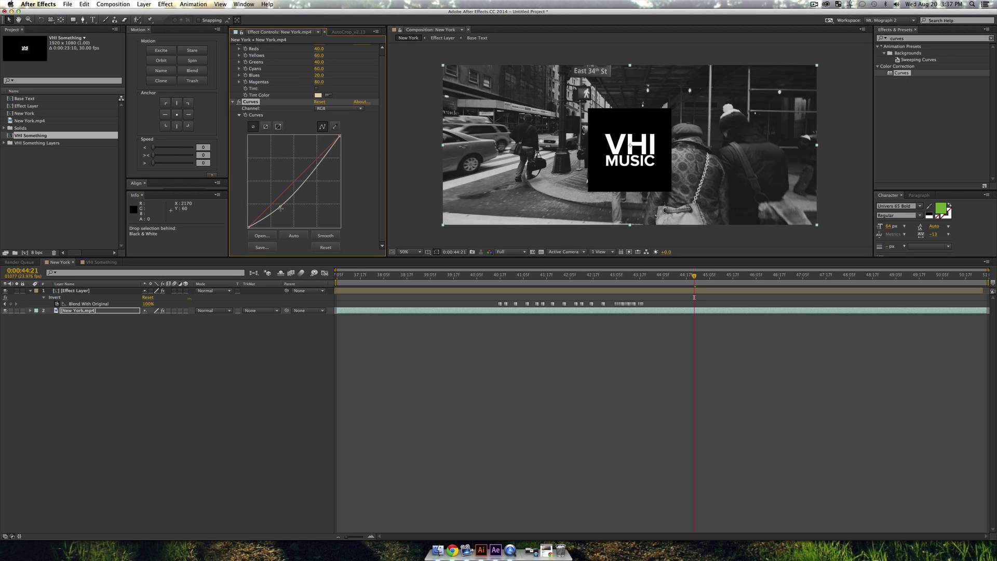
Limit the work area to 0:00:39:00 through 0:00:44:16 and render a RAM preview of it
{"action": "left_click_drag", "start_coordinate": [507, 276], "coordinate": [684, 283]}
{"action": "key", "text": "KP_0"}
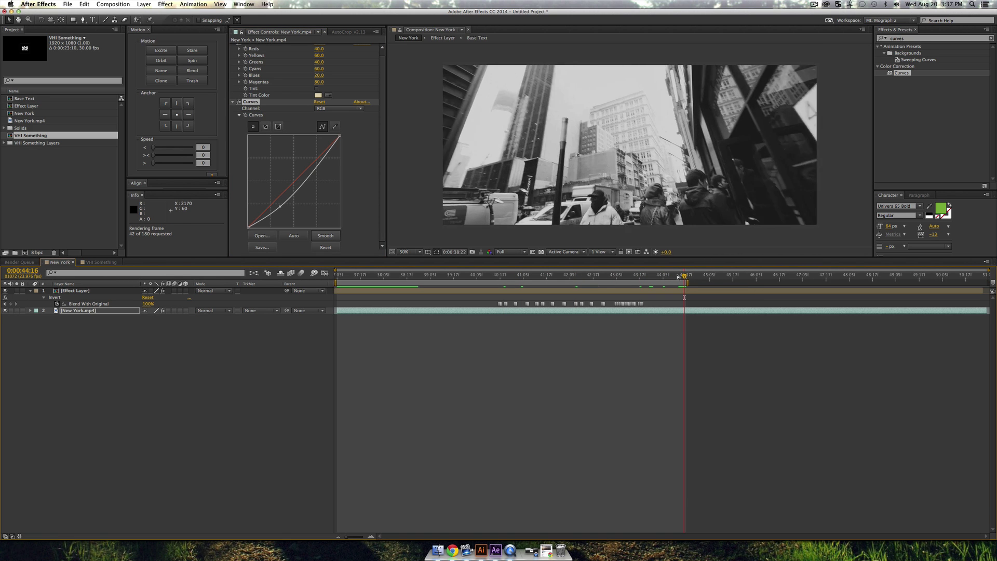
{"action": "key", "text": "space"}
{"action": "left_click", "coordinate": [421, 276]}
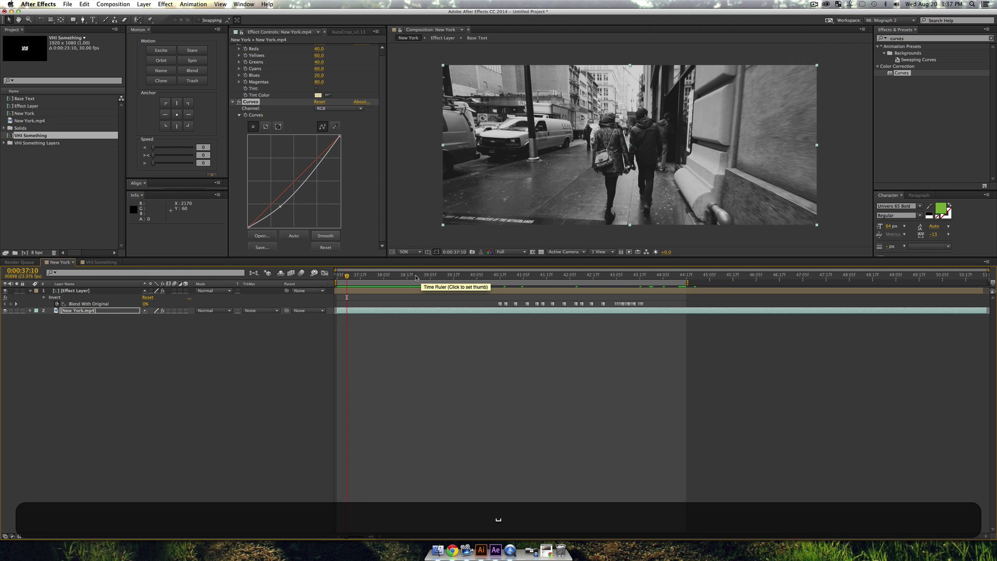
{"action": "key", "text": "b"}
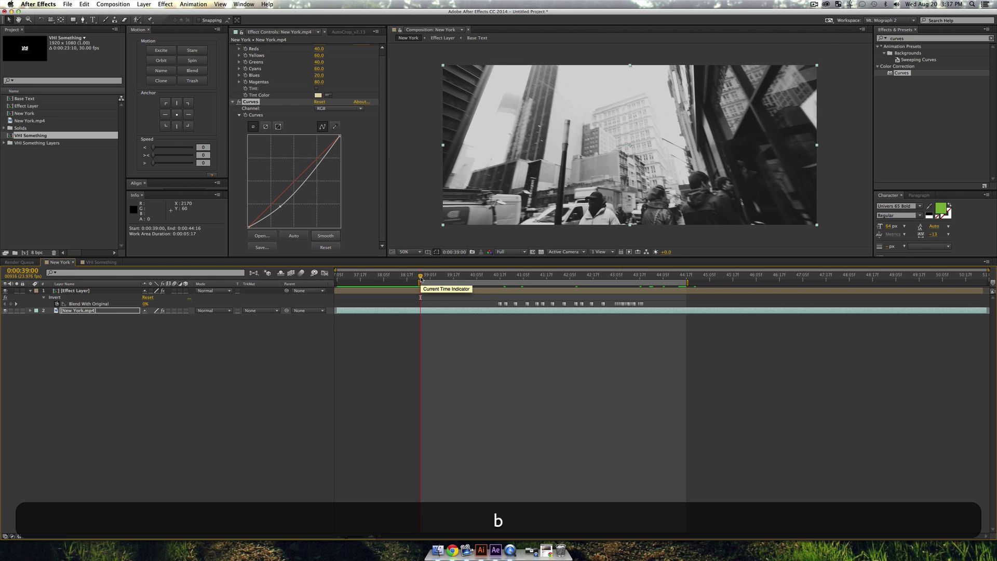
{"action": "key", "text": "KP_0"}
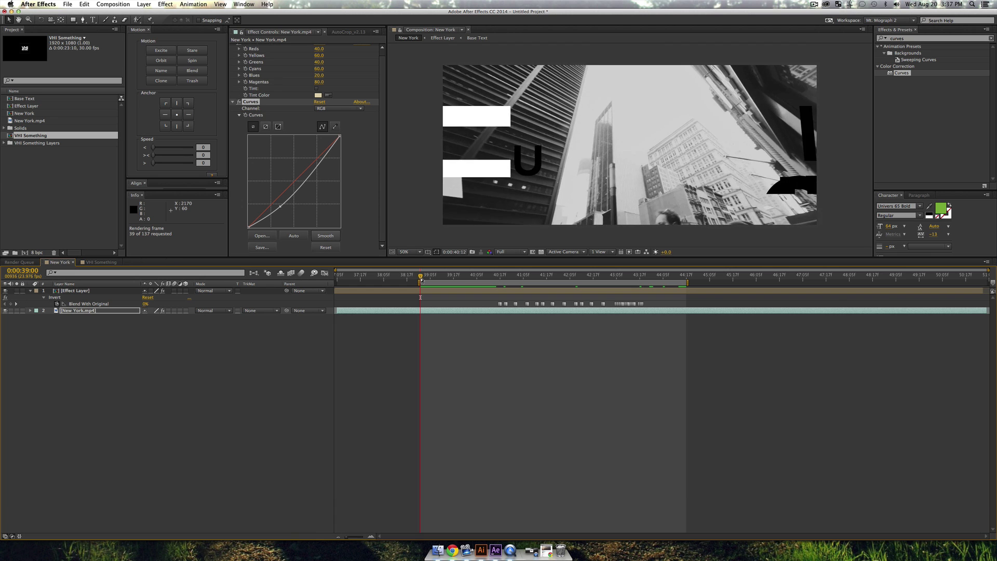